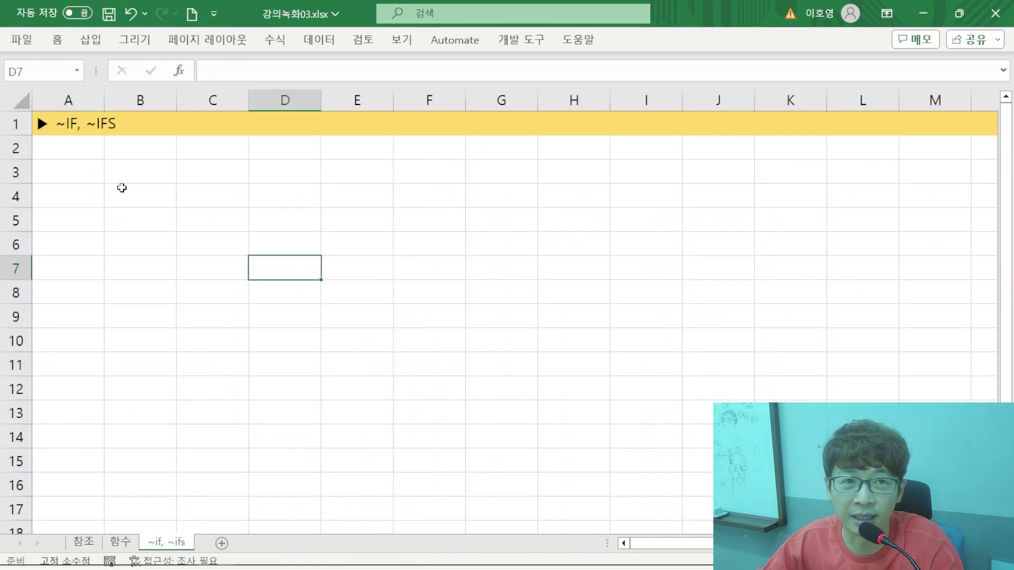
- Enter the function names SUMIF, AVERAGEIF and COUNTIF in cells A2 to A4
{"action": "left_click", "coordinate": [72, 147]}
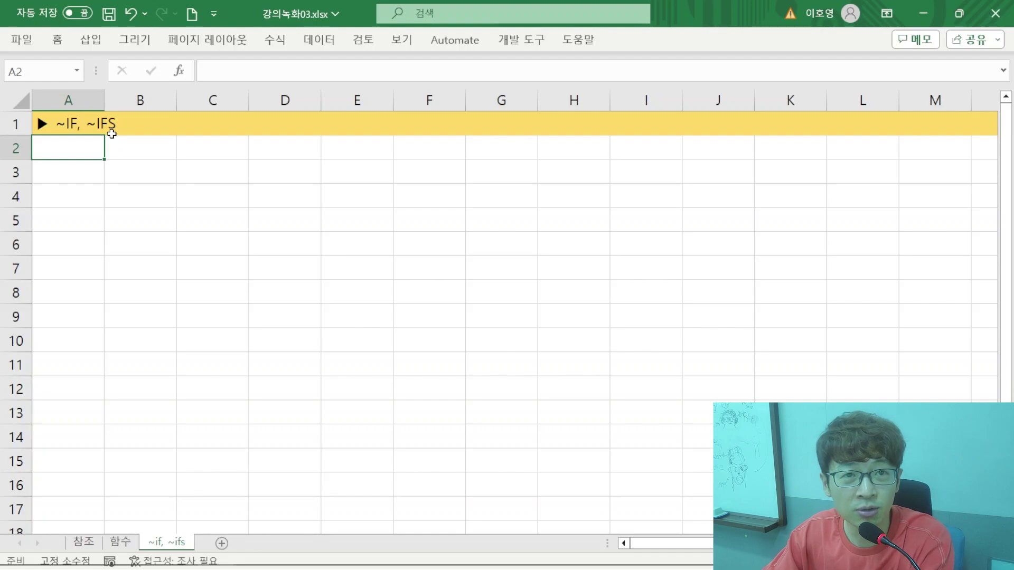
{"action": "type", "text": "susu"}
{"action": "key", "text": "BackSpace"}
{"action": "key", "text": "BackSpace"}
{"action": "type", "text": "SUMFIS"}
{"action": "key", "text": "BackSpace"}
{"action": "type", "text": "IF"}
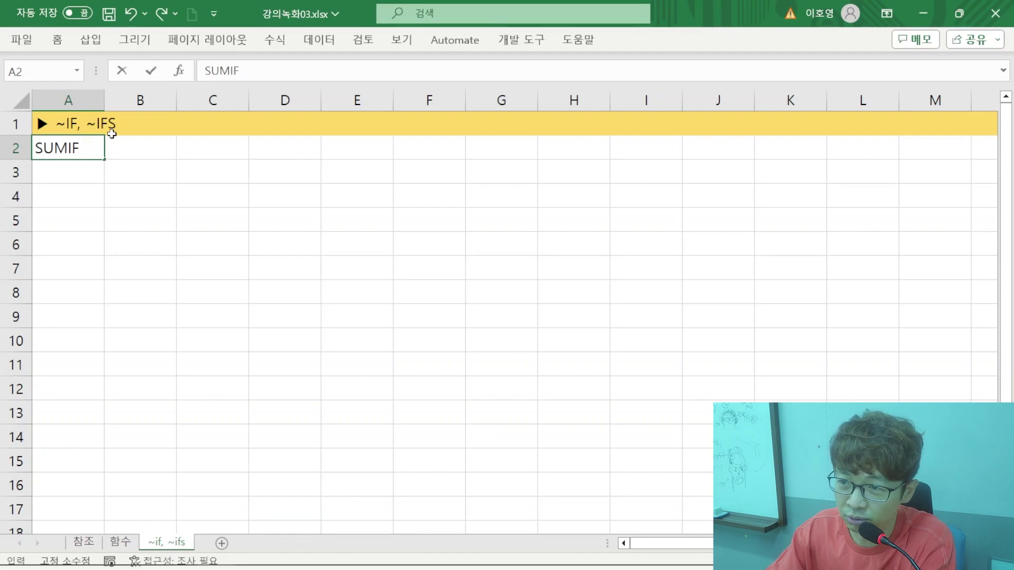
{"action": "key", "text": "Return"}
{"action": "type", "text": "AVERAGEIF"}
{"action": "key", "text": "Return"}
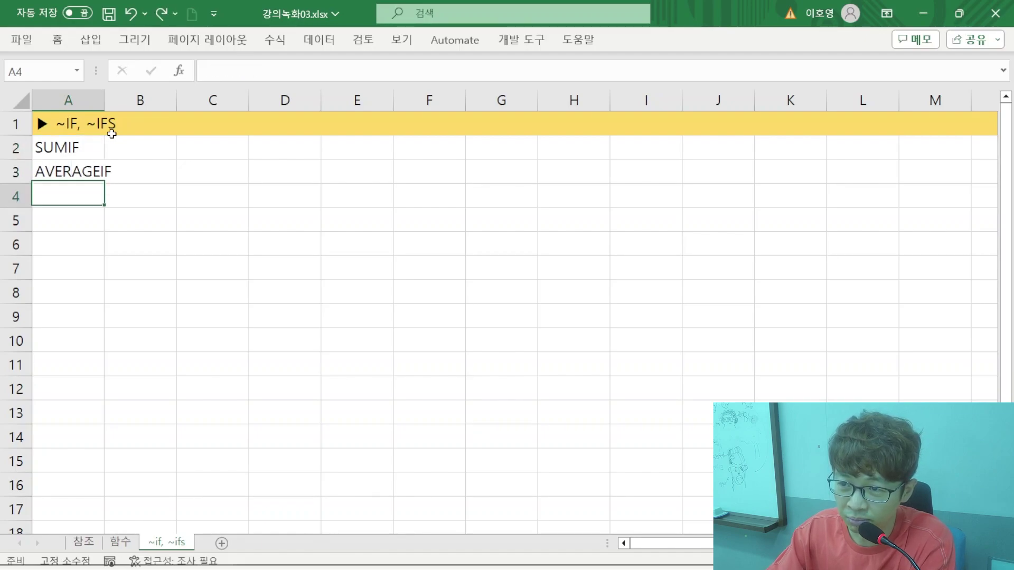
{"action": "type", "text": "COUNTIF"}
{"action": "key", "text": "Return"}
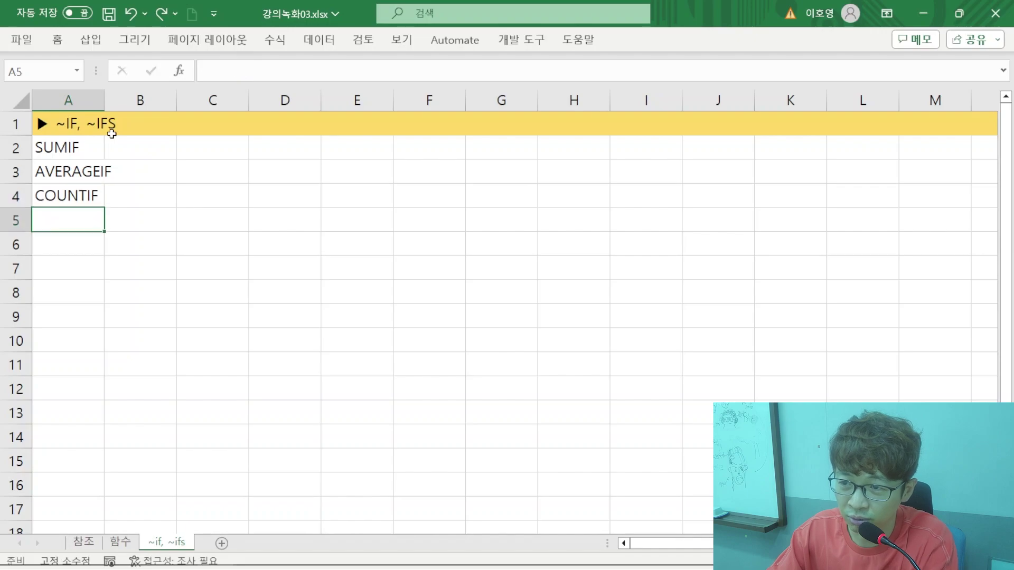
- Widen column A so that the function names fit inside it
{"action": "key", "text": "Up"}
{"action": "key", "text": "Up"}
{"action": "key", "text": "Up"}
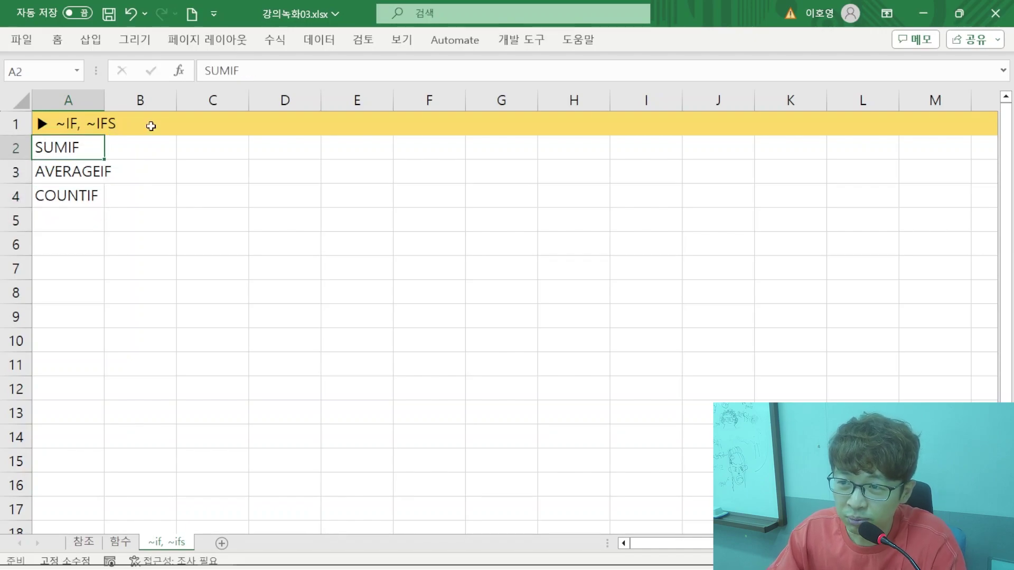
{"action": "left_click_drag", "start_coordinate": [104, 99], "coordinate": [125, 98]}
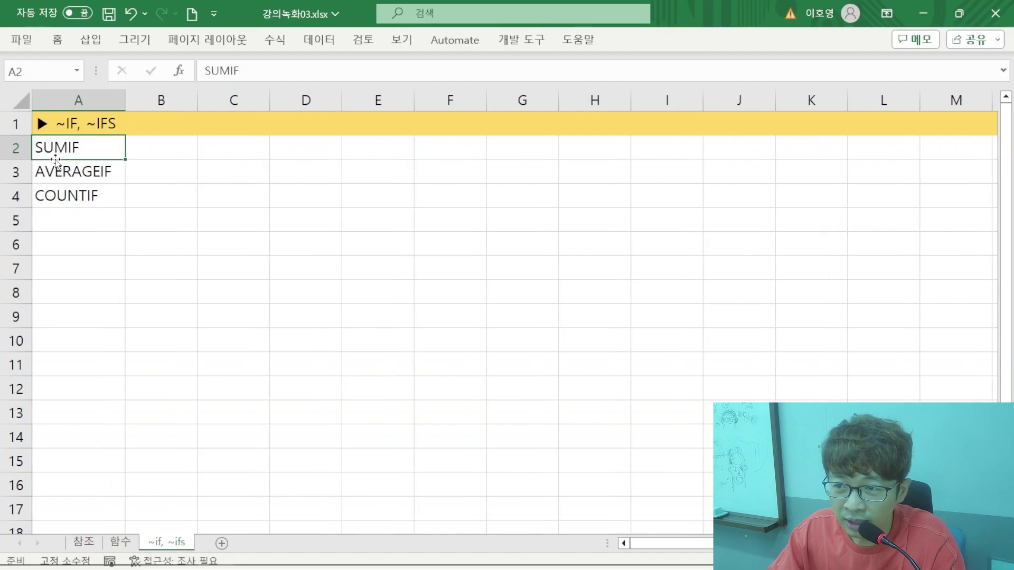
- Review the AVERAGE and COUNT descriptions on the 함수 sheet and return to the ~if, ~ifs sheet
{"action": "left_click", "coordinate": [117, 545]}
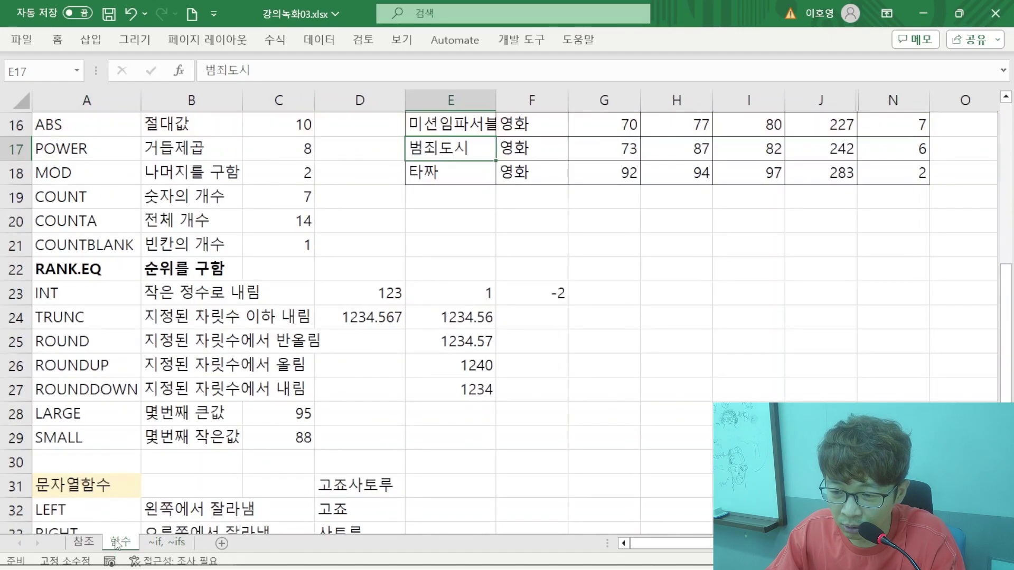
{"action": "scroll", "coordinate": [79, 294], "scroll_direction": "up", "scroll_amount": 3}
{"action": "left_click_drag", "start_coordinate": [64, 252], "coordinate": [154, 271]}
{"action": "left_click", "coordinate": [87, 268]}
{"action": "left_click_drag", "start_coordinate": [111, 422], "coordinate": [172, 417]}
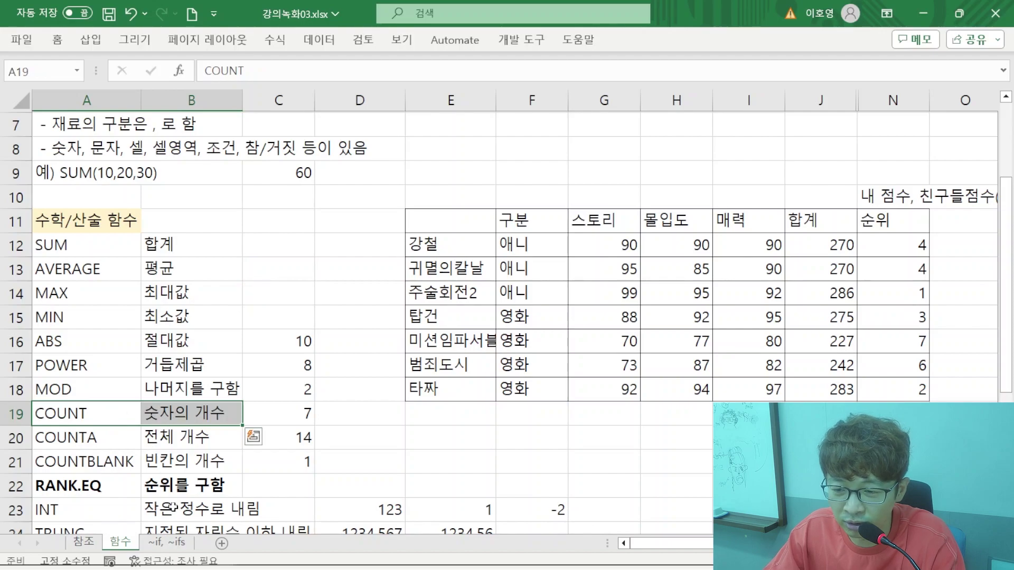
{"action": "left_click", "coordinate": [176, 545]}
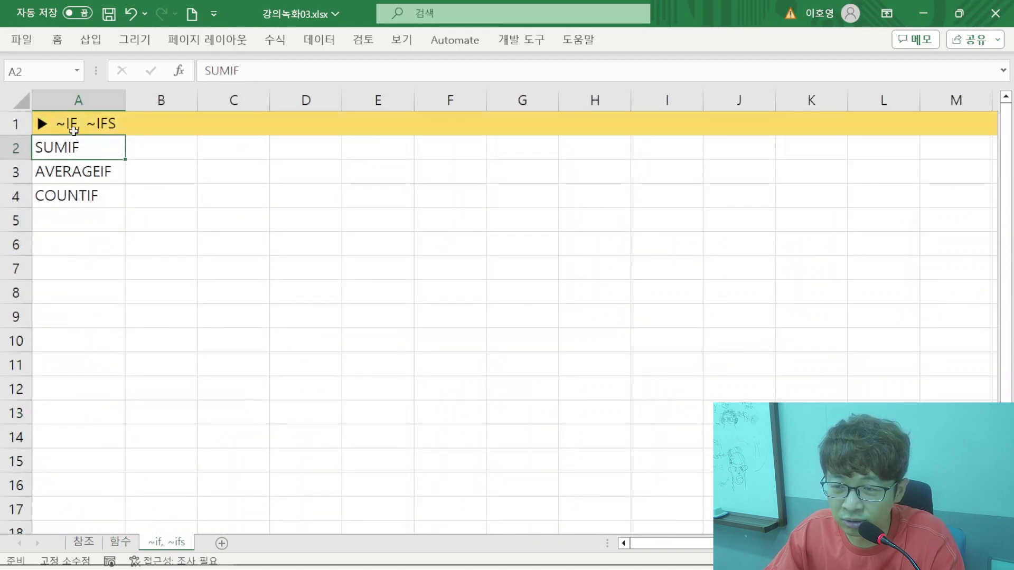
- Enter the description "조건에 맞는 합계" beside SUMIF in B2
{"action": "left_click", "coordinate": [162, 154]}
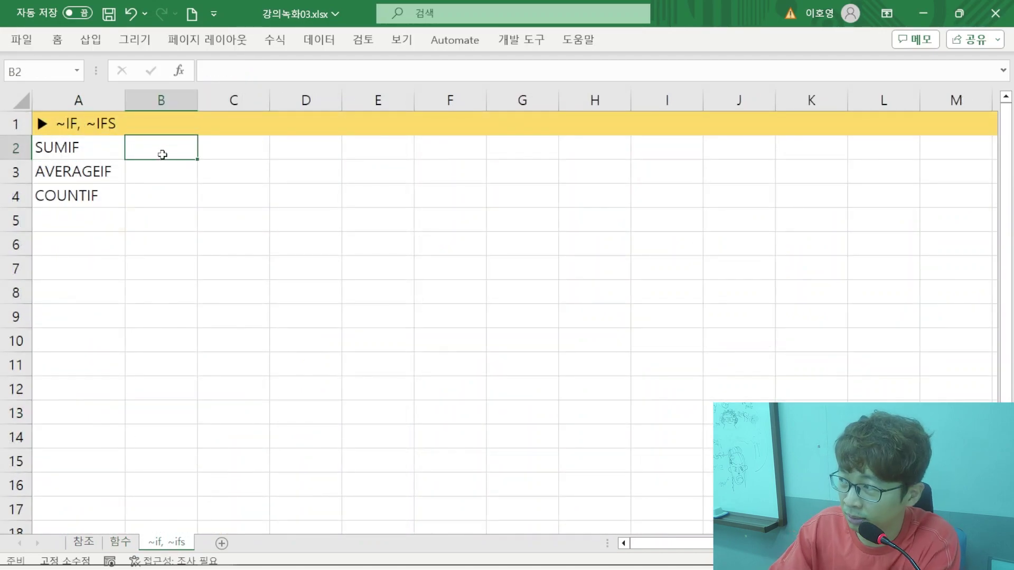
{"action": "type", "text": "WHRJ"}
{"action": "key", "text": "BackSpace"}
{"action": "key", "text": "BackSpace"}
{"action": "key", "text": "Hangul"}
{"action": "type", "text": "조"}
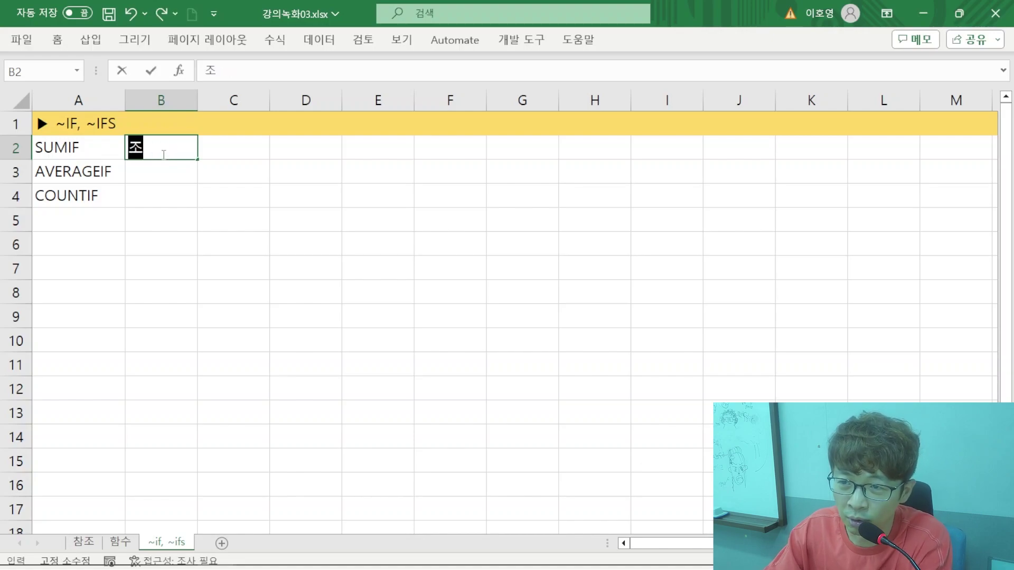
{"action": "type", "text": "건에 맞는 합계"}
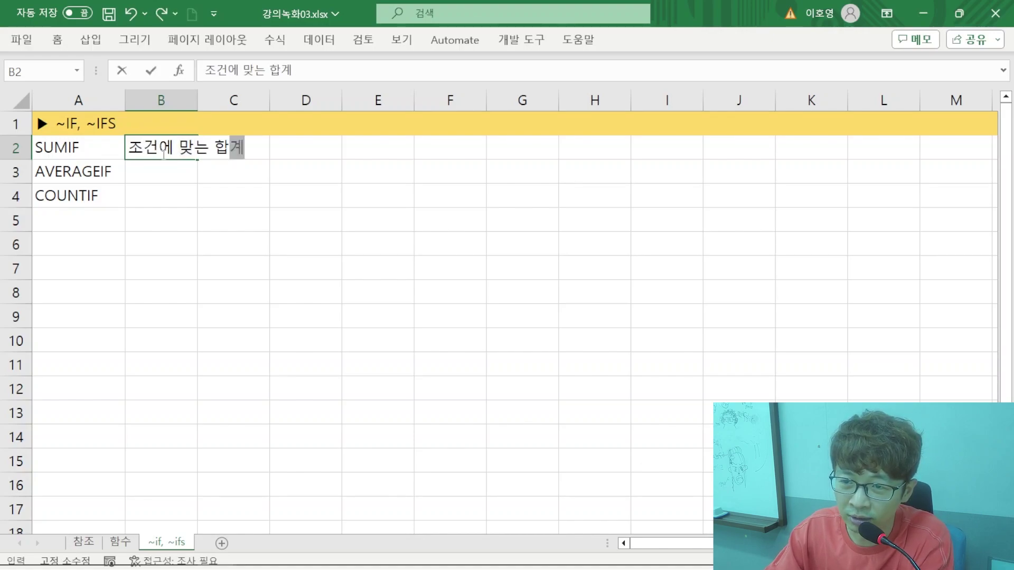
{"action": "key", "text": "Return"}
- Enter the descriptions "조건에 맞는 평균" in B3 for AVERAGEIF and "조건에 맞는 개수" in B4 for COUNTIF
{"action": "type", "text": "조건에 맞는 평"}
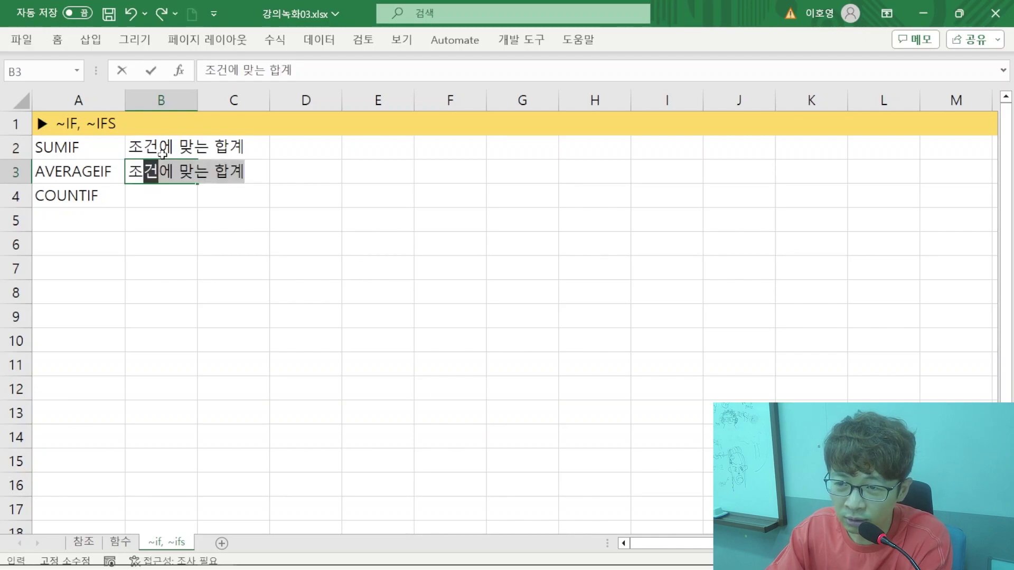
{"action": "type", "text": "균"}
{"action": "key", "text": "Return"}
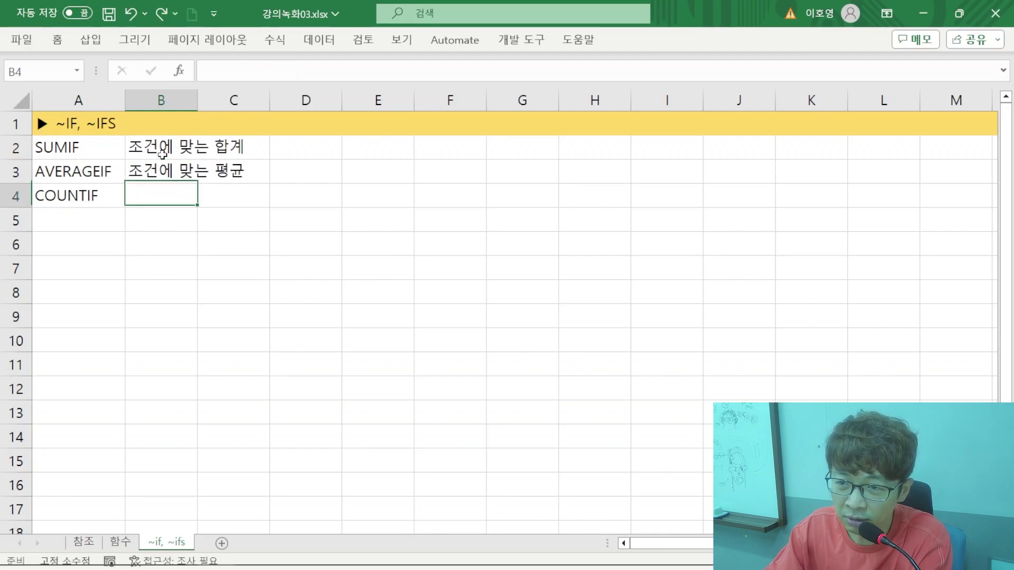
{"action": "type", "text": "조건에 맞"}
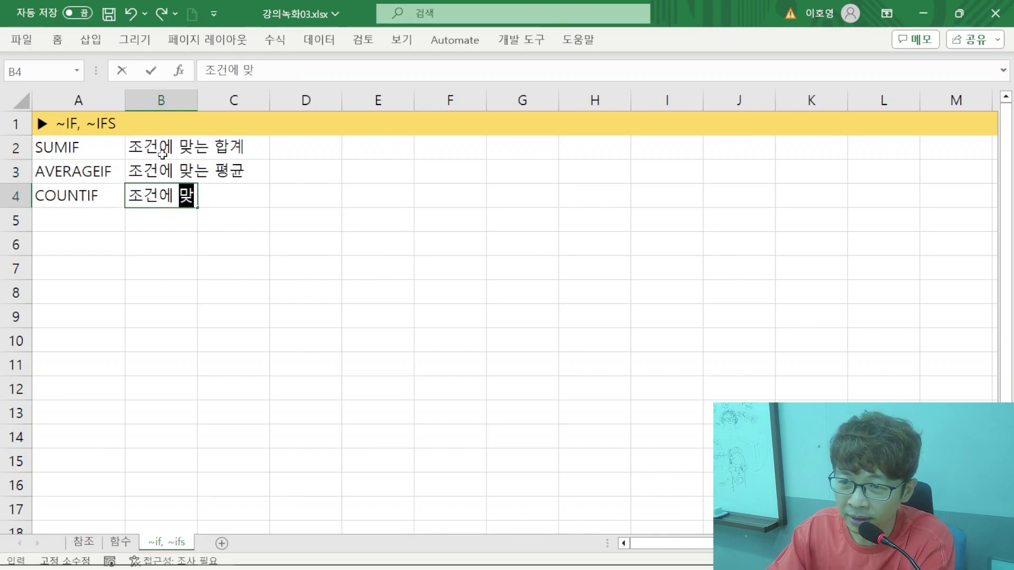
{"action": "type", "text": "는 개수"}
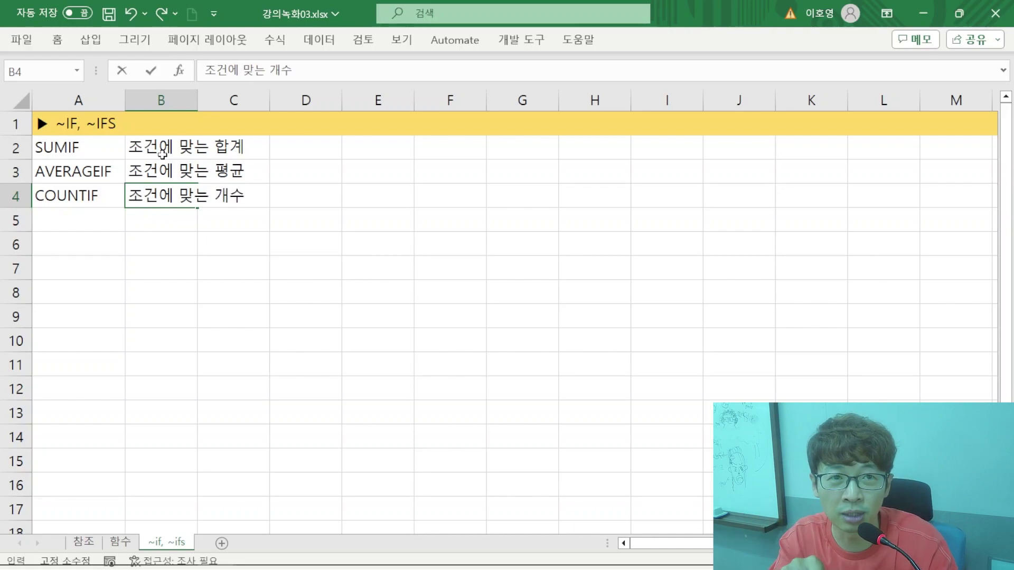
{"action": "left_click", "coordinate": [120, 242]}
- Copy the <연습1> practice table from the other window and paste it into this sheet starting at E2
{"action": "left_click_drag", "start_coordinate": [61, 147], "coordinate": [202, 203]}
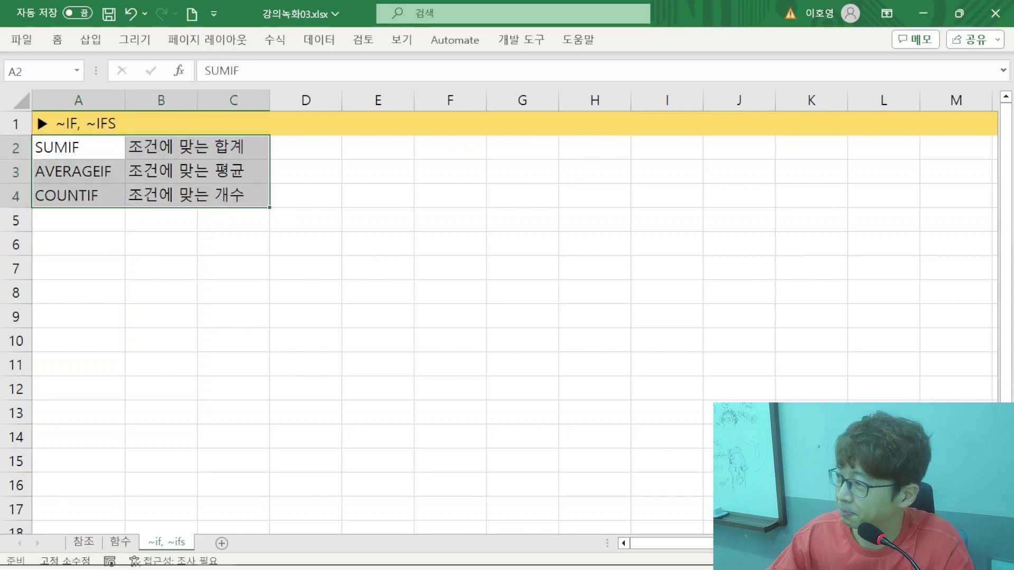
{"action": "key", "text": "alt+Tab"}
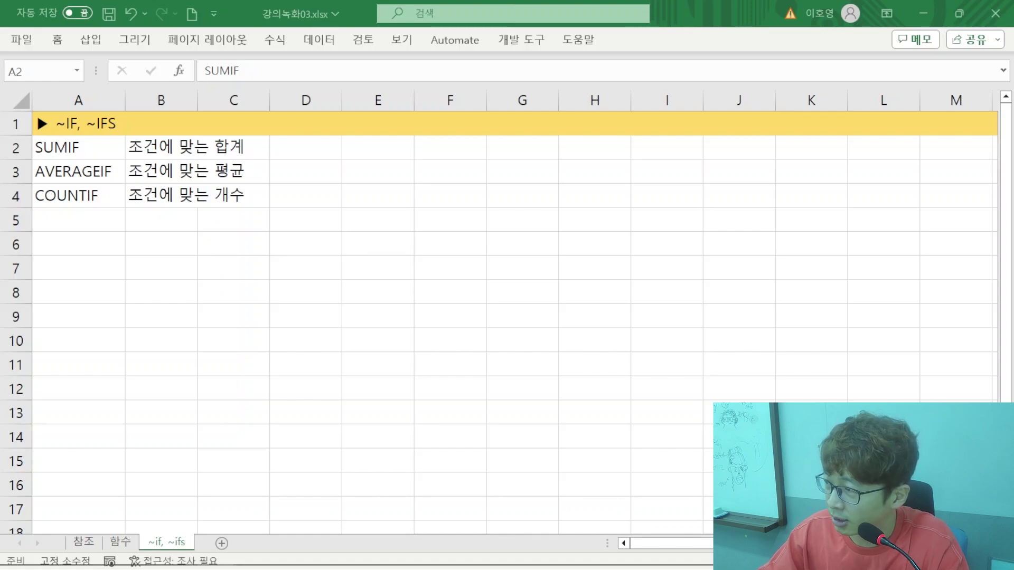
{"action": "key", "text": "ctrl+c"}
{"action": "key", "text": "ctrl+v"}
{"action": "left_click", "coordinate": [448, 290]}
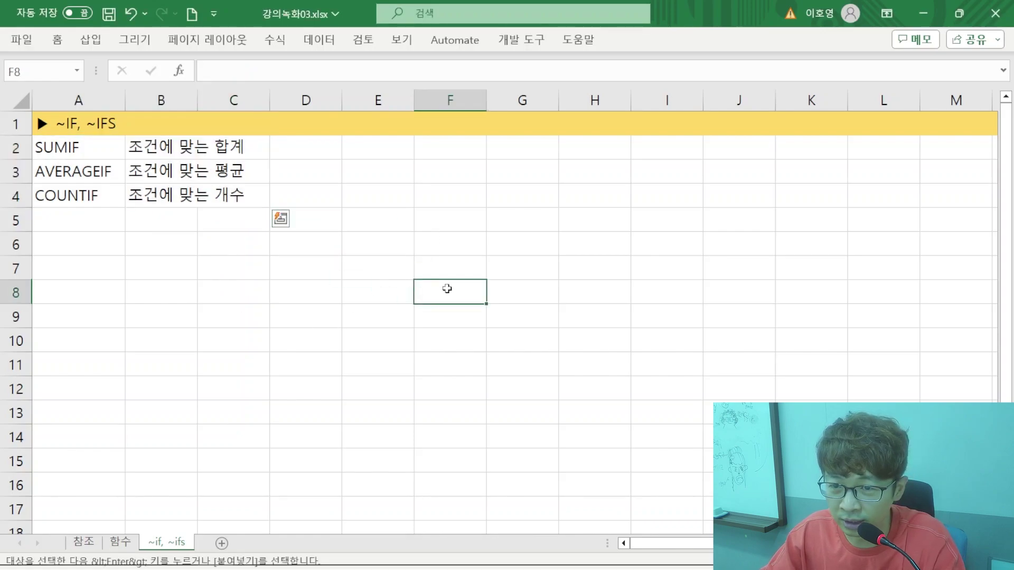
{"action": "left_click", "coordinate": [382, 150]}
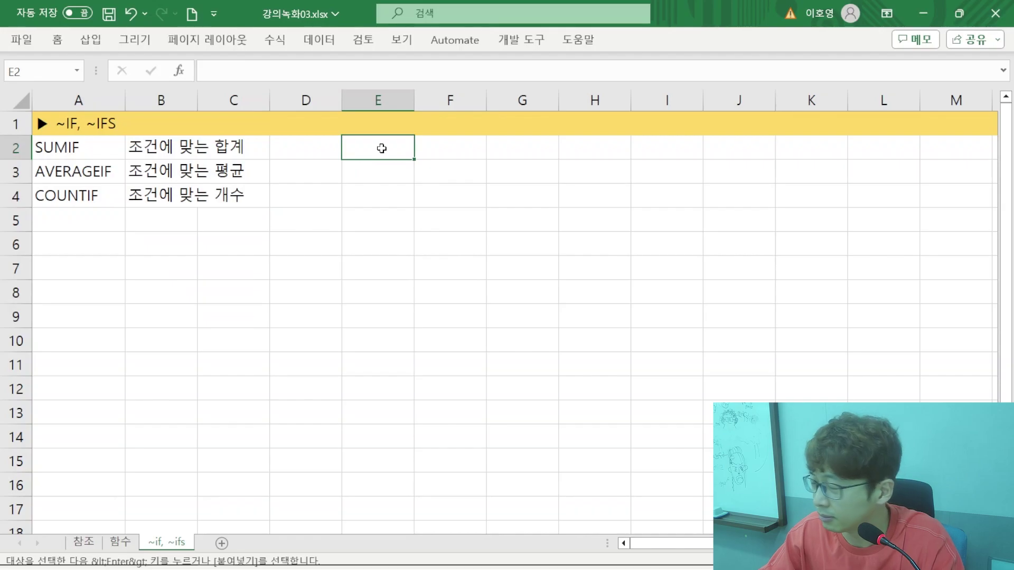
{"action": "key", "text": "ctrl+v"}
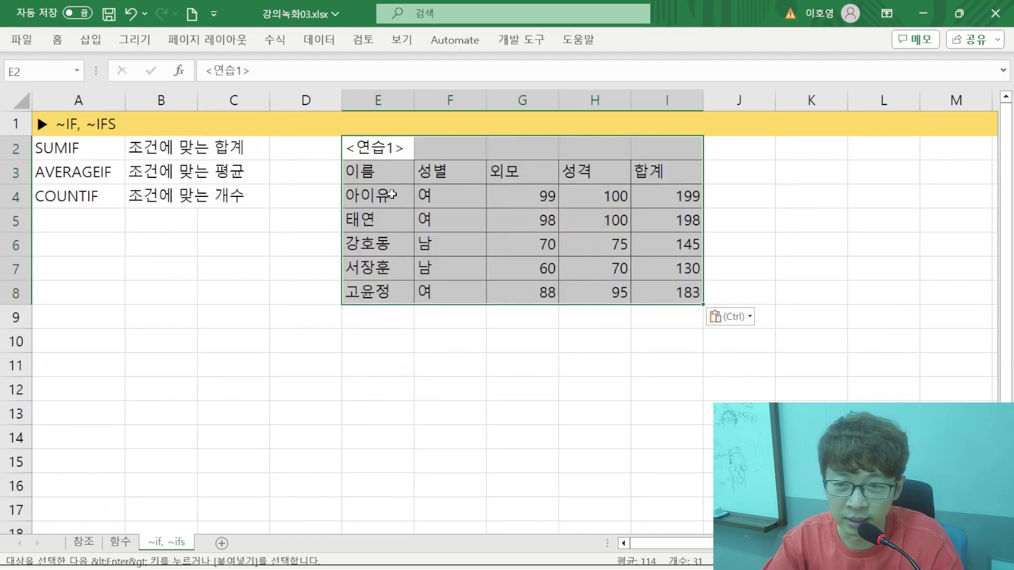
{"action": "left_click", "coordinate": [389, 194]}
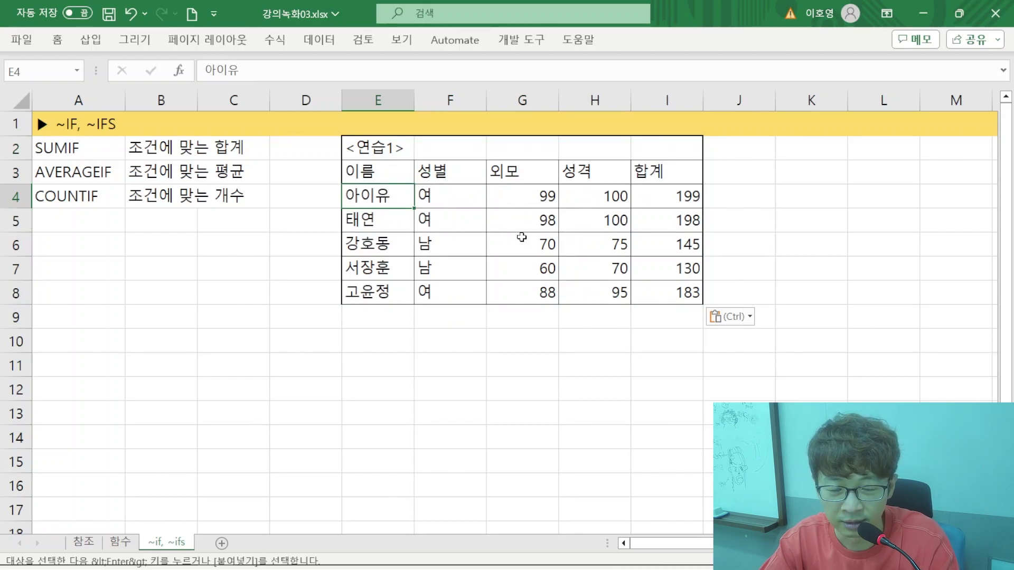
{"action": "mouse_move", "coordinate": [352, 154]}
{"action": "left_mouse_down"}
{"action": "mouse_move", "coordinate": [649, 298]}
{"action": "mouse_move", "coordinate": [678, 297]}
{"action": "left_mouse_up"}
{"action": "left_click", "coordinate": [58, 40]}
{"action": "left_click", "coordinate": [436, 322]}
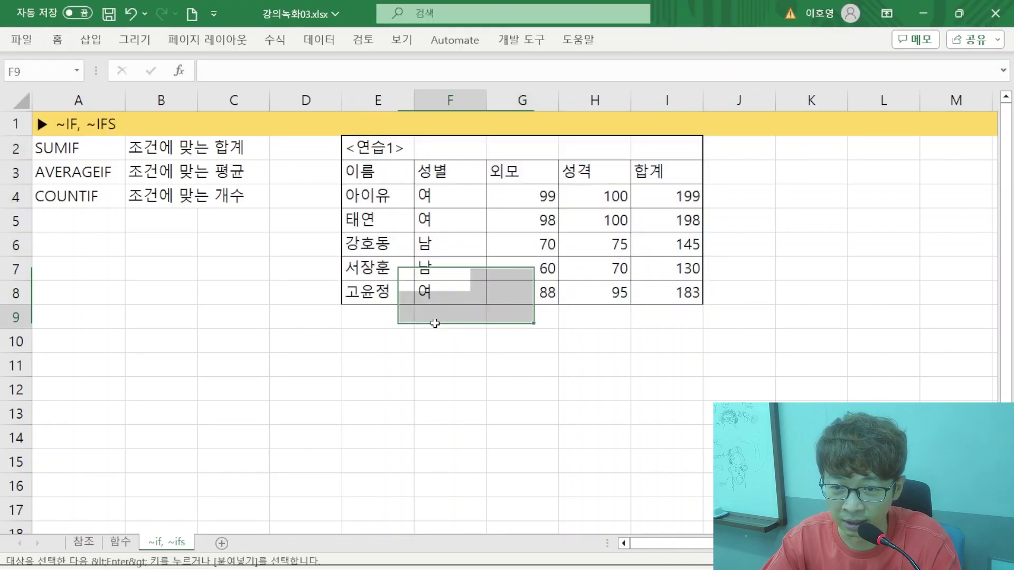
- Enter the label "외모의 합계" in E9 below the practice table
{"action": "left_click", "coordinate": [381, 323]}
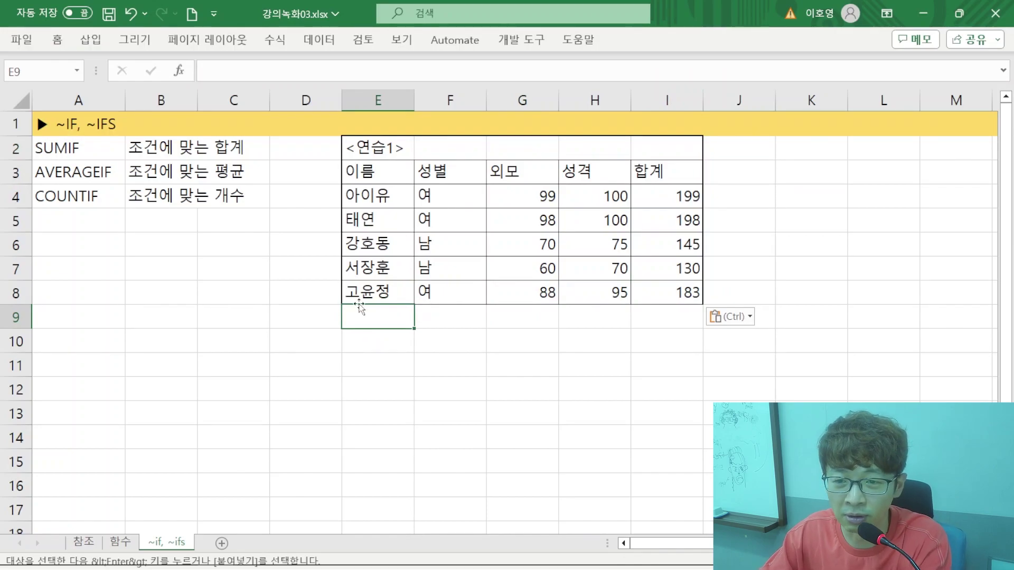
{"action": "type", "text": "외모의 합계"}
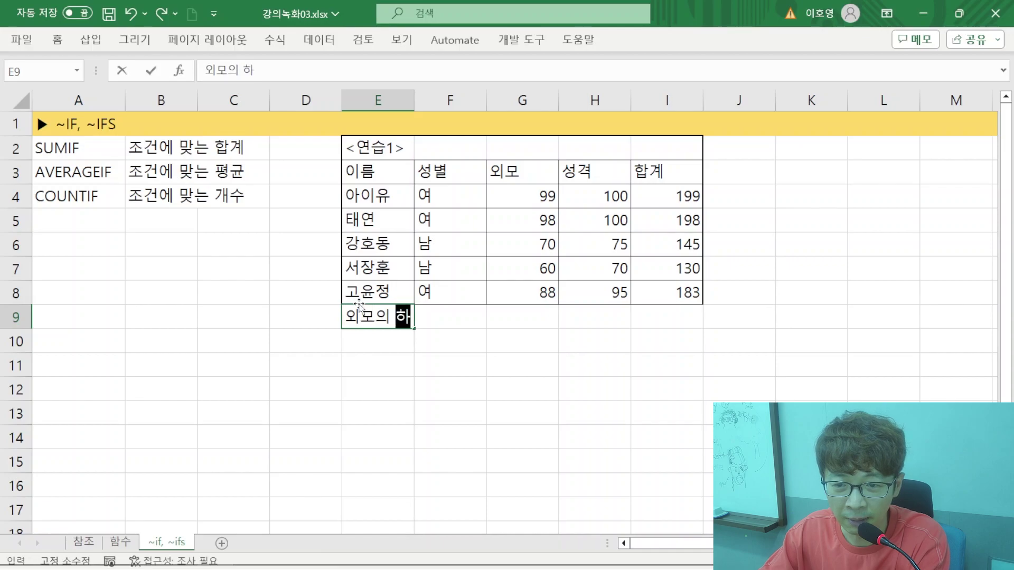
{"action": "key", "text": "Return"}
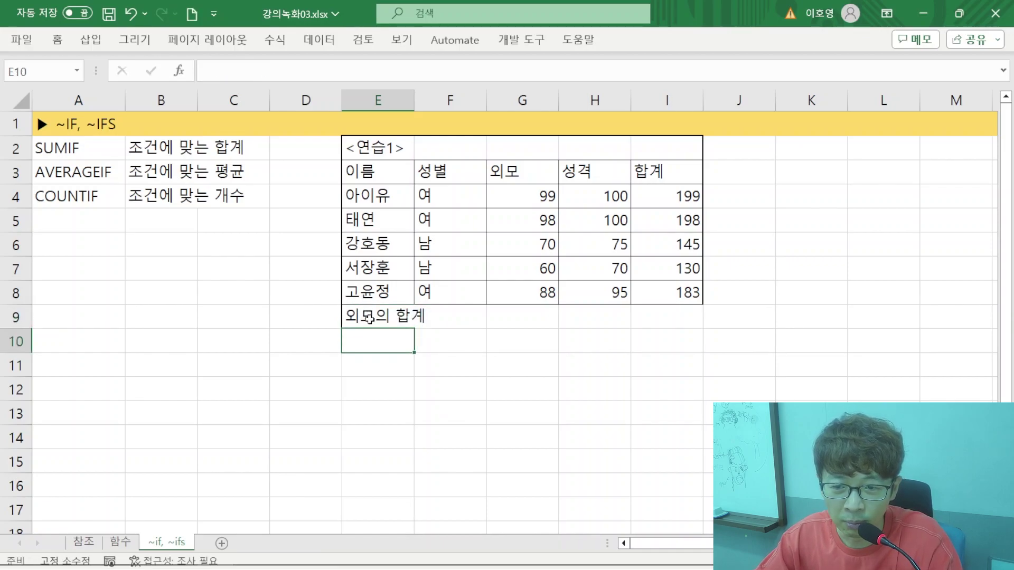
{"action": "left_click", "coordinate": [369, 318]}
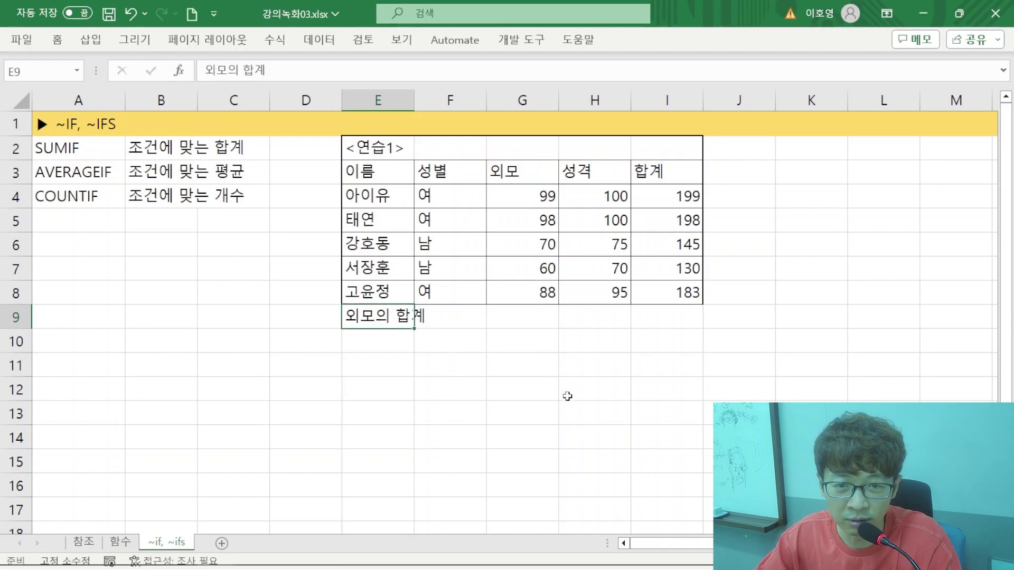
- Sum the 외모 scores in G9 with the formula =SUM(G4:G8)
{"action": "left_click_drag", "start_coordinate": [515, 197], "coordinate": [544, 292]}
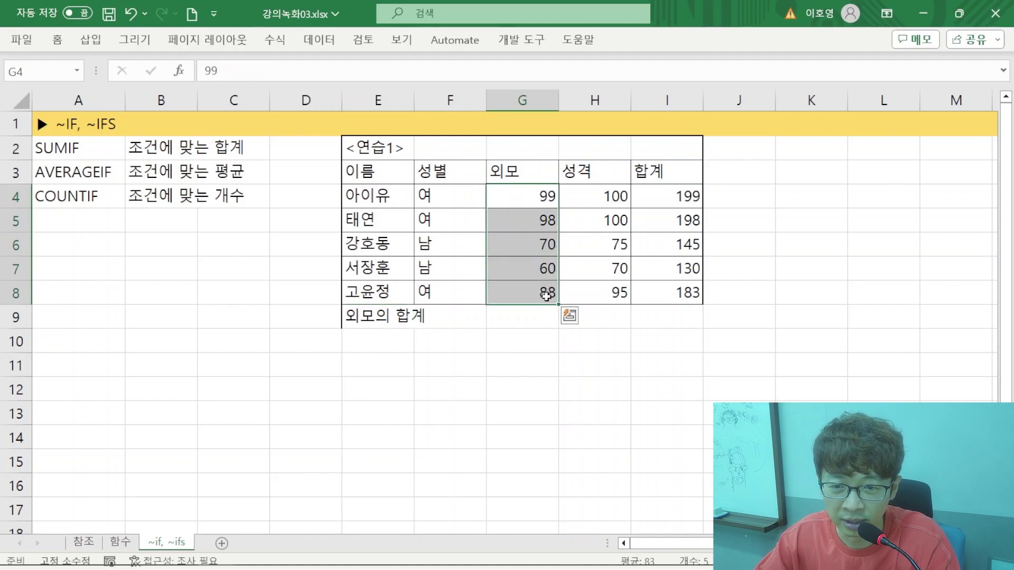
{"action": "left_click", "coordinate": [538, 321]}
{"action": "type", "text": "="}
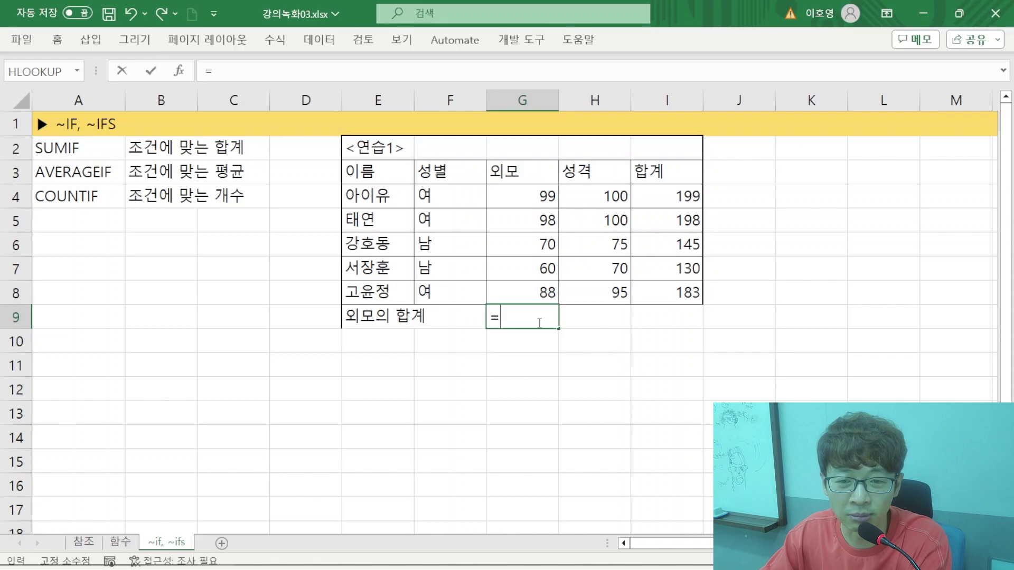
{"action": "type", "text": "SUM"}
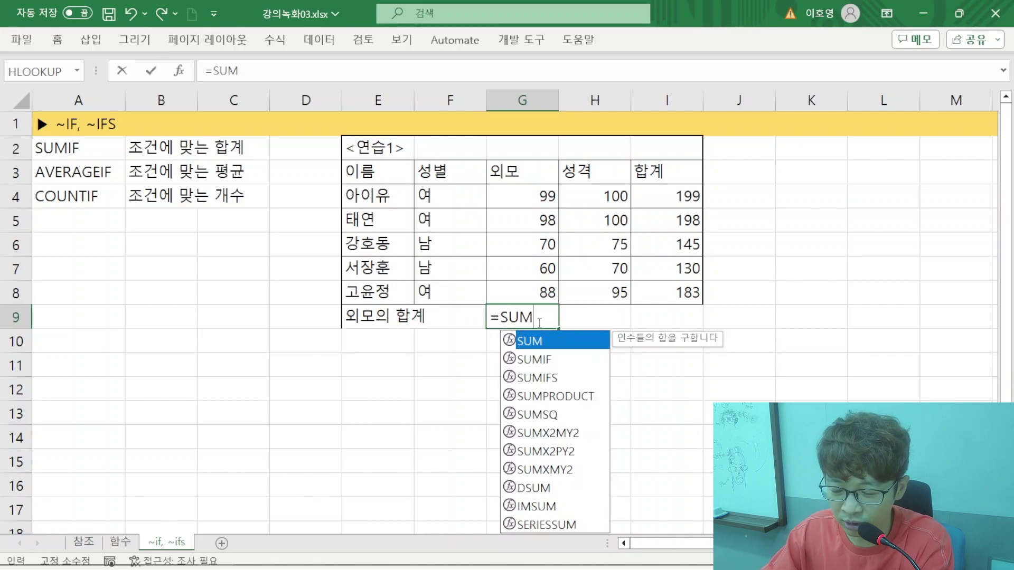
{"action": "type", "text": "("}
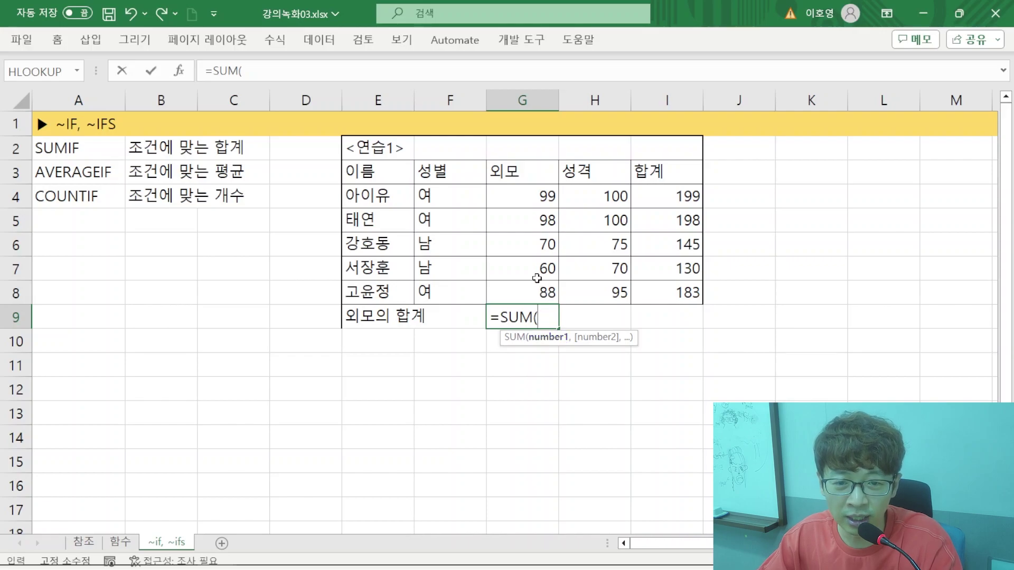
{"action": "left_click_drag", "start_coordinate": [516, 198], "coordinate": [544, 292]}
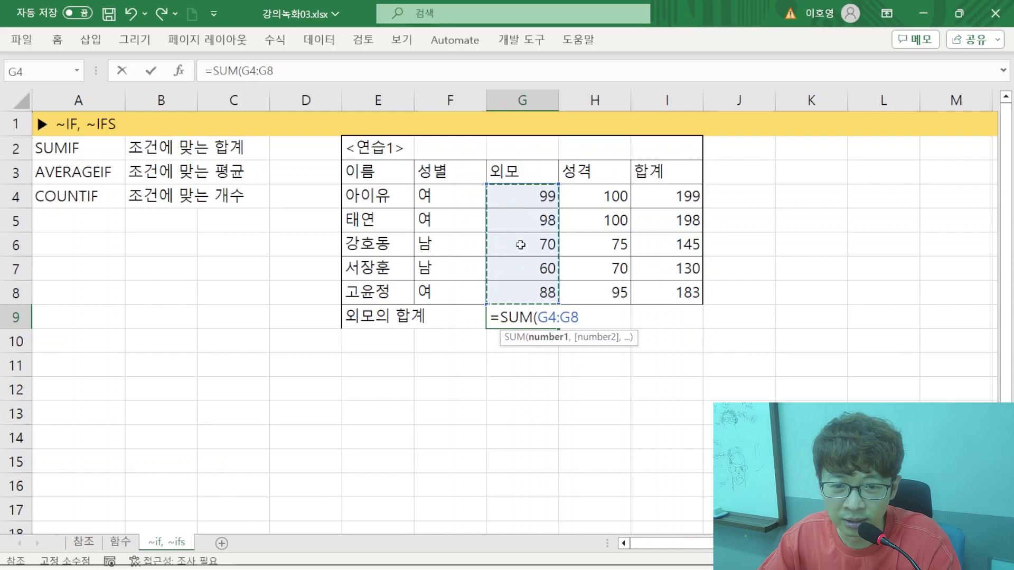
{"action": "type", "text": ")"}
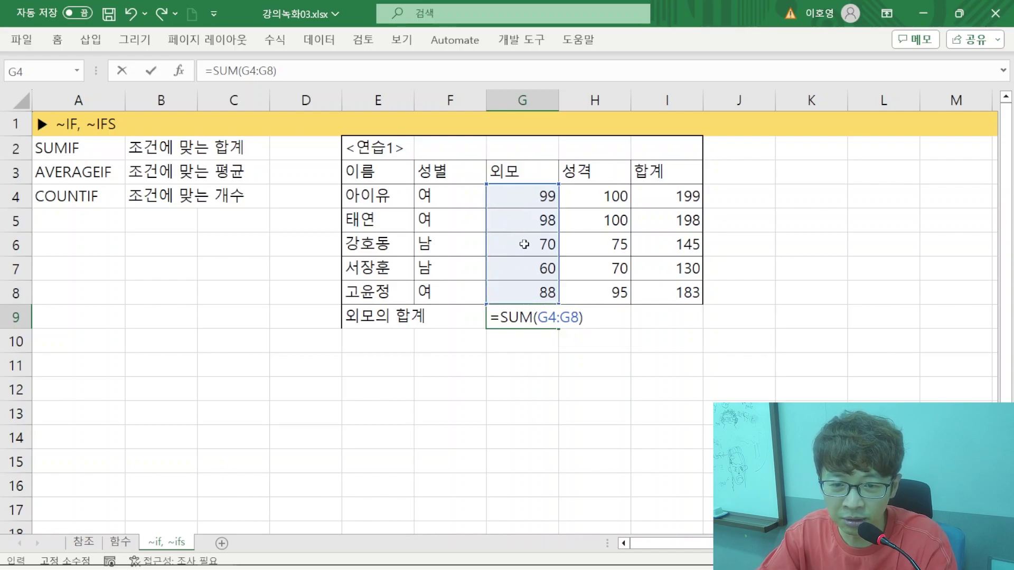
{"action": "key", "text": "Return"}
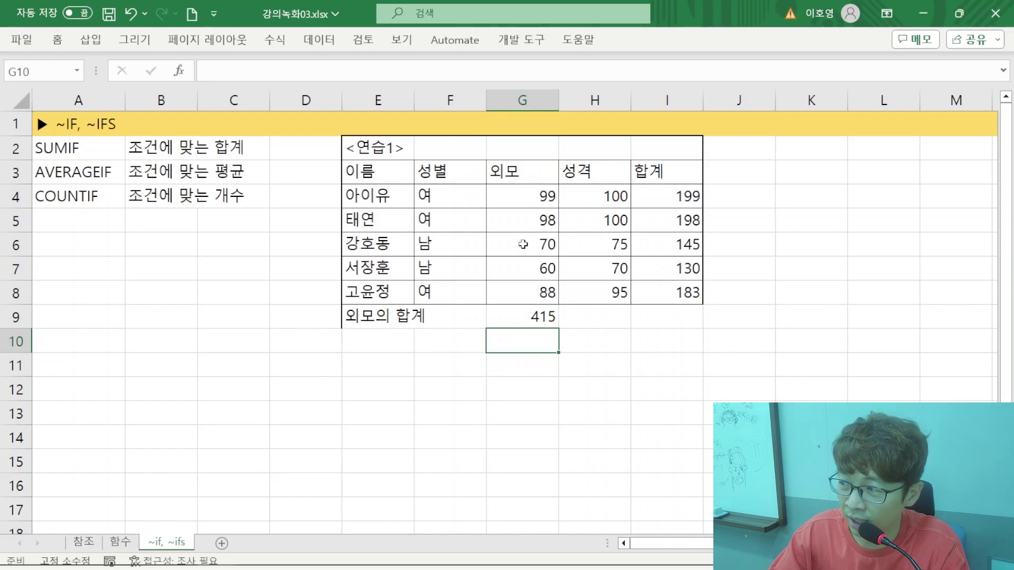
- Enter the label "여 의 외모 합계" in E10, under the 외모의 합계 label
{"action": "left_click", "coordinate": [376, 341]}
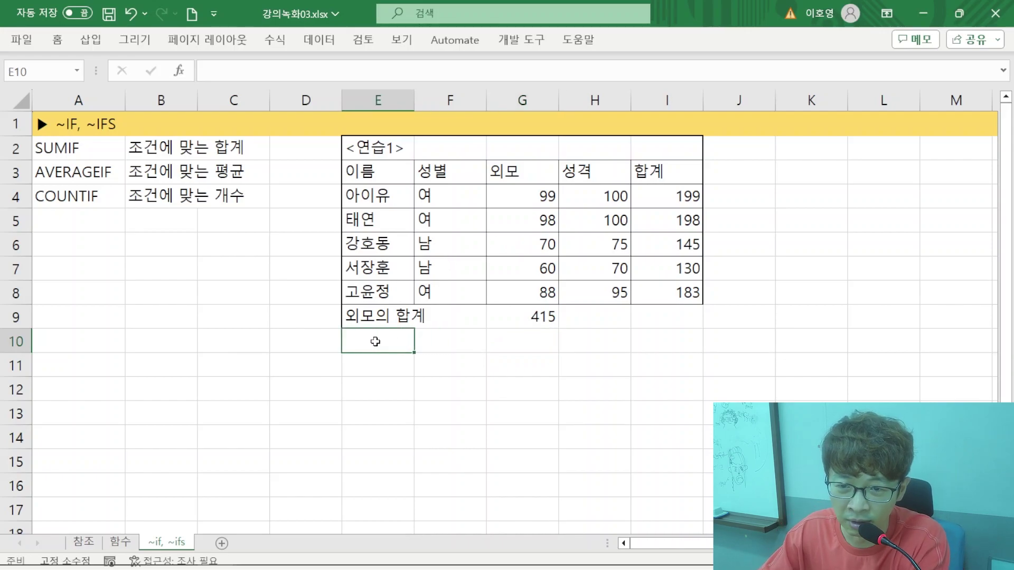
{"action": "type", "text": "DU"}
{"action": "key", "text": "BackSpace"}
{"action": "key", "text": "BackSpace"}
{"action": "type", "text": "여"}
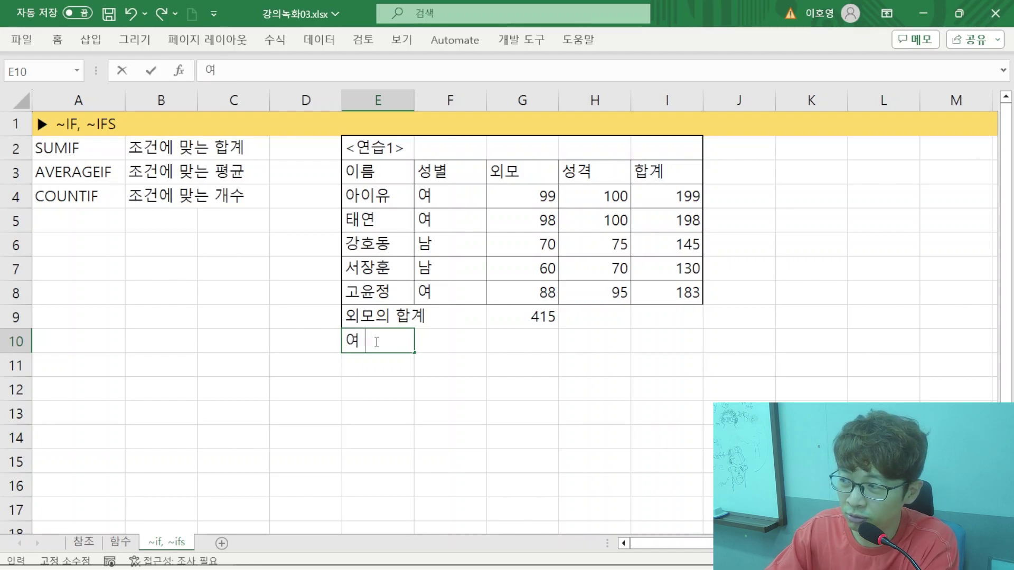
{"action": "type", "text": " 의 외모 합계"}
{"action": "key", "text": "Return"}
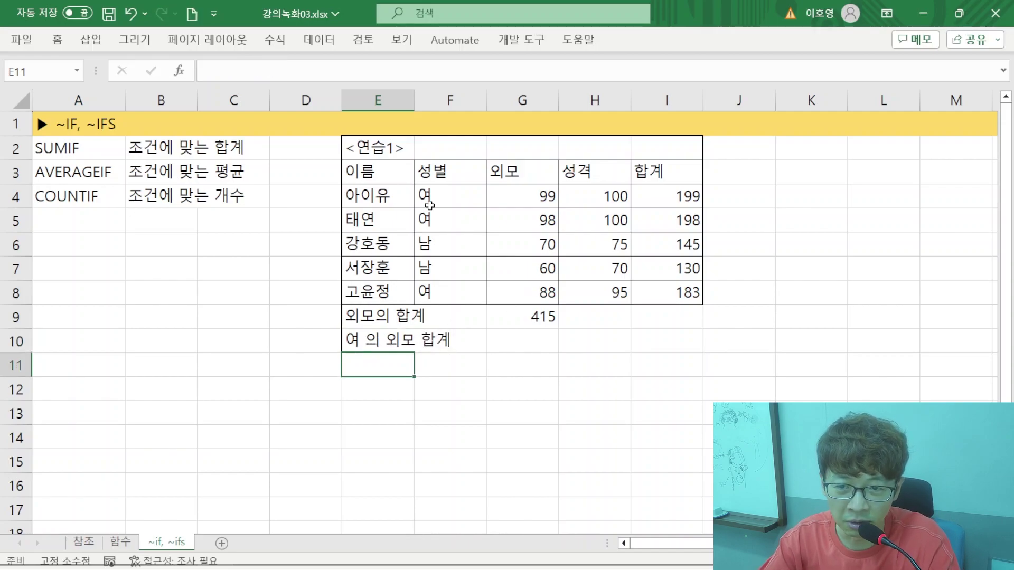
- Highlight the 여 entries in the 성별 column and their 외모 scores in G4:G5 and G8
{"action": "left_click_drag", "start_coordinate": [424, 195], "coordinate": [428, 220]}
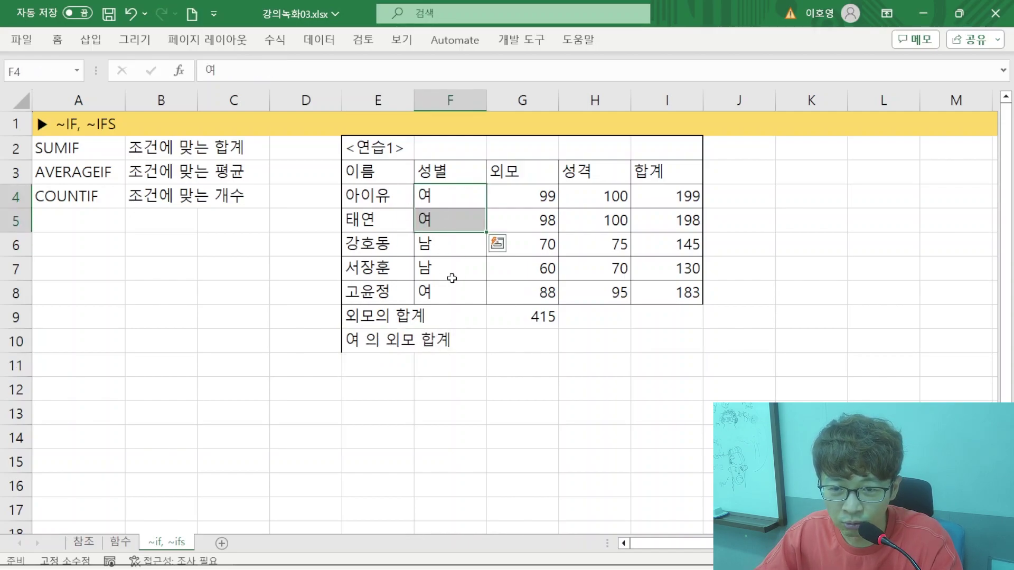
{"action": "left_click", "coordinate": [459, 300], "text": "ctrl"}
{"action": "left_click_drag", "start_coordinate": [533, 202], "coordinate": [533, 222]}
{"action": "left_click", "coordinate": [541, 293], "text": "ctrl"}
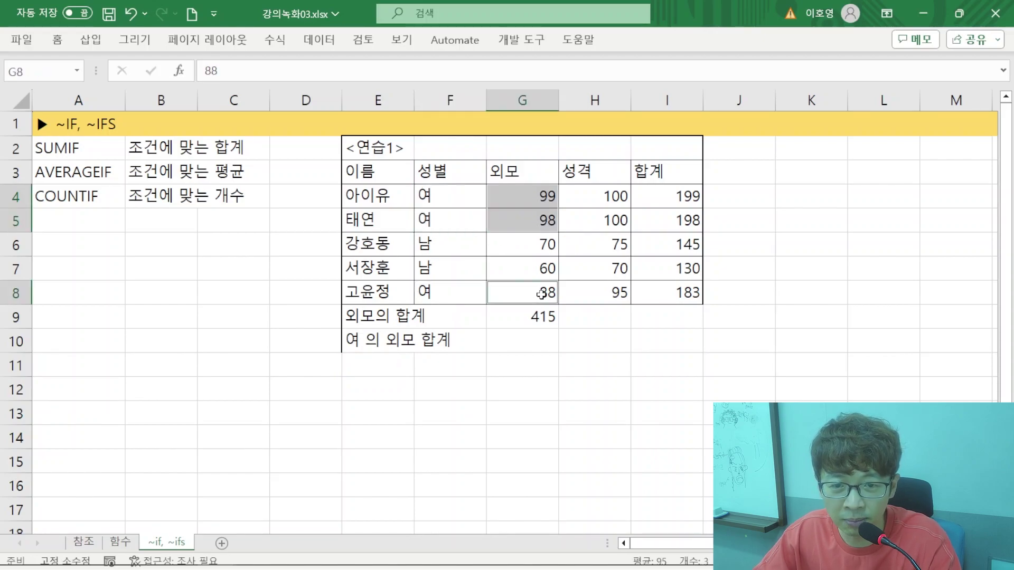
- Write the formula =SUM(G4:G5,G8) in G10 to add only the 외모 scores of the 여 rows
{"action": "left_click", "coordinate": [540, 342]}
{"action": "type", "text": "="}
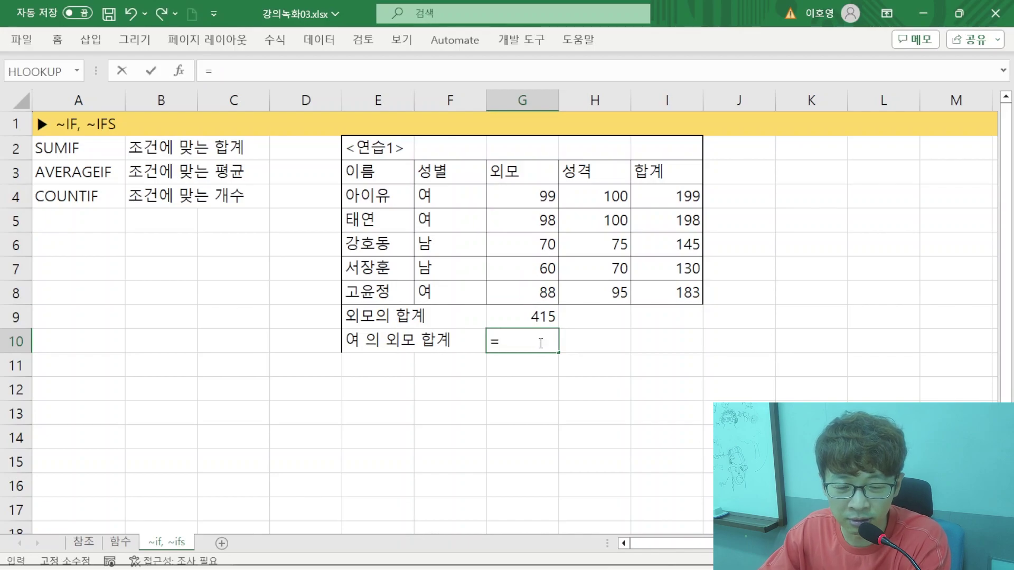
{"action": "type", "text": "SUM("}
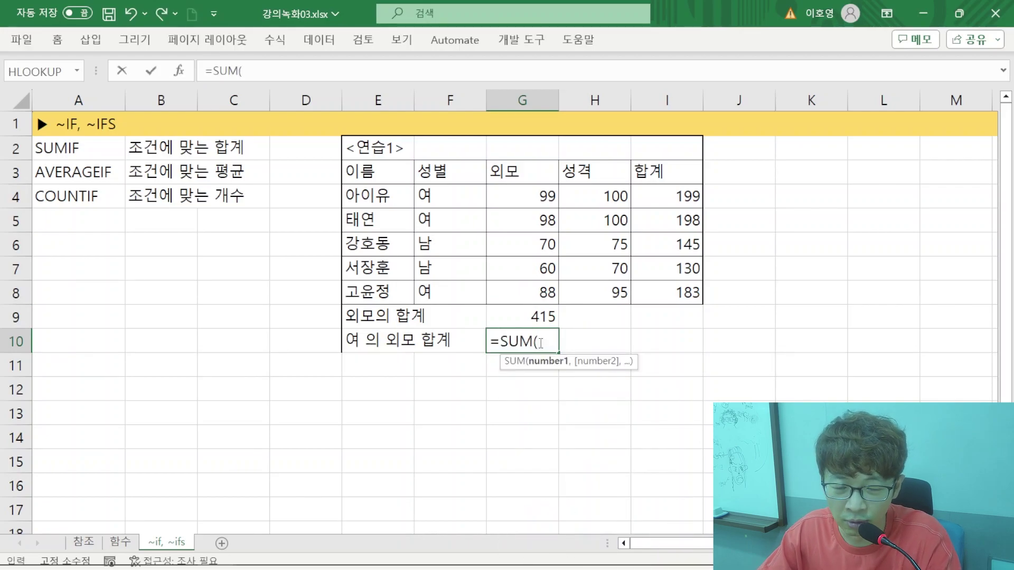
{"action": "left_click_drag", "start_coordinate": [509, 194], "coordinate": [512, 220]}
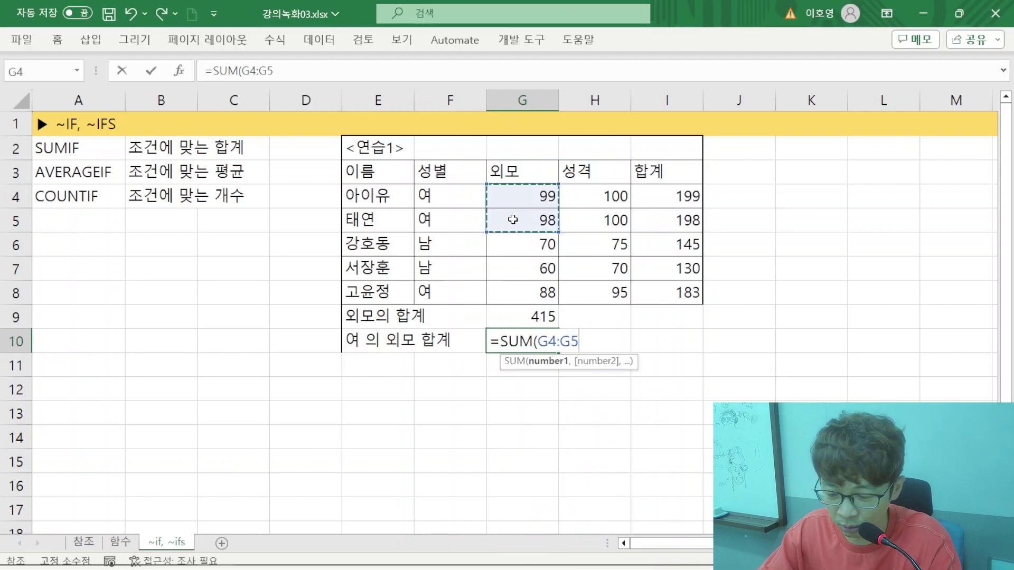
{"action": "type", "text": ","}
{"action": "left_click", "coordinate": [524, 288]}
{"action": "type", "text": ")"}
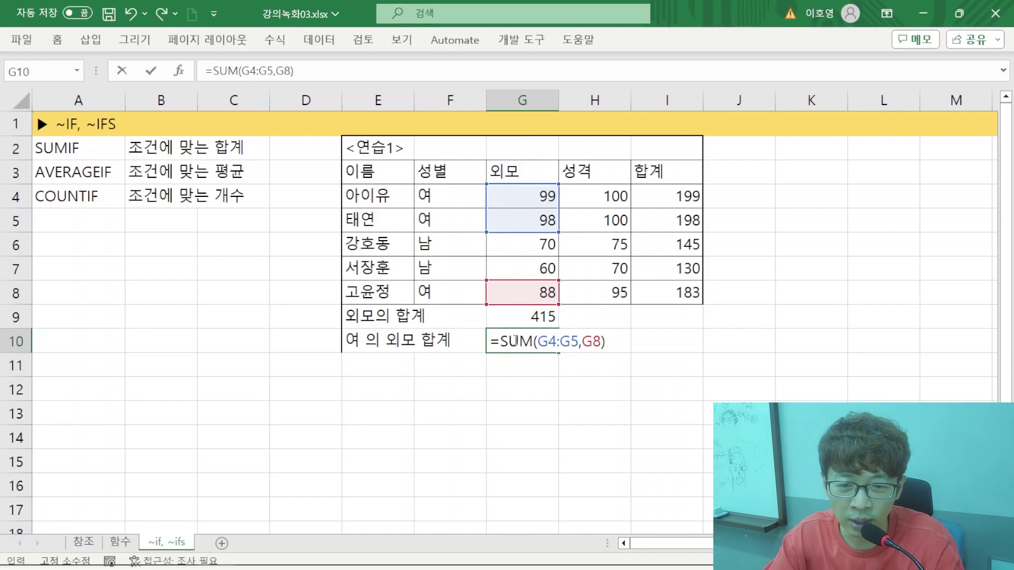
- Replace the SUM formula in G10 with a SUMIF that takes the 성별 cells F4:F8 as its range
{"action": "key", "text": "BackSpace"}
{"action": "key", "text": "BackSpace"}
{"action": "key", "text": "BackSpace"}
{"action": "key", "text": "BackSpace"}
{"action": "key", "text": "BackSpace"}
{"action": "key", "text": "BackSpace"}
{"action": "key", "text": "BackSpace"}
{"action": "key", "text": "BackSpace"}
{"action": "key", "text": "BackSpace"}
{"action": "key", "text": "BackSpace"}
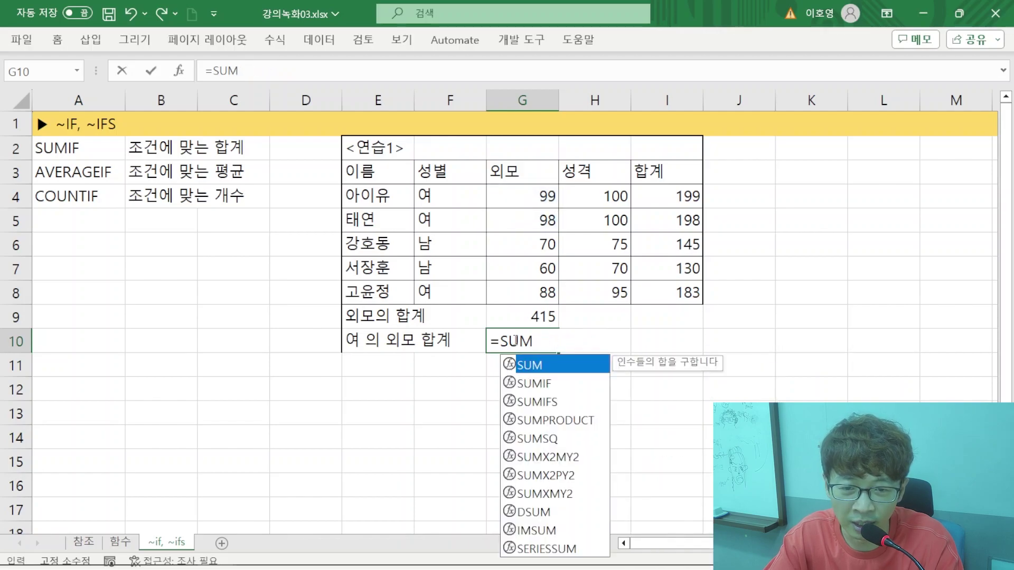
{"action": "double_click", "coordinate": [533, 384]}
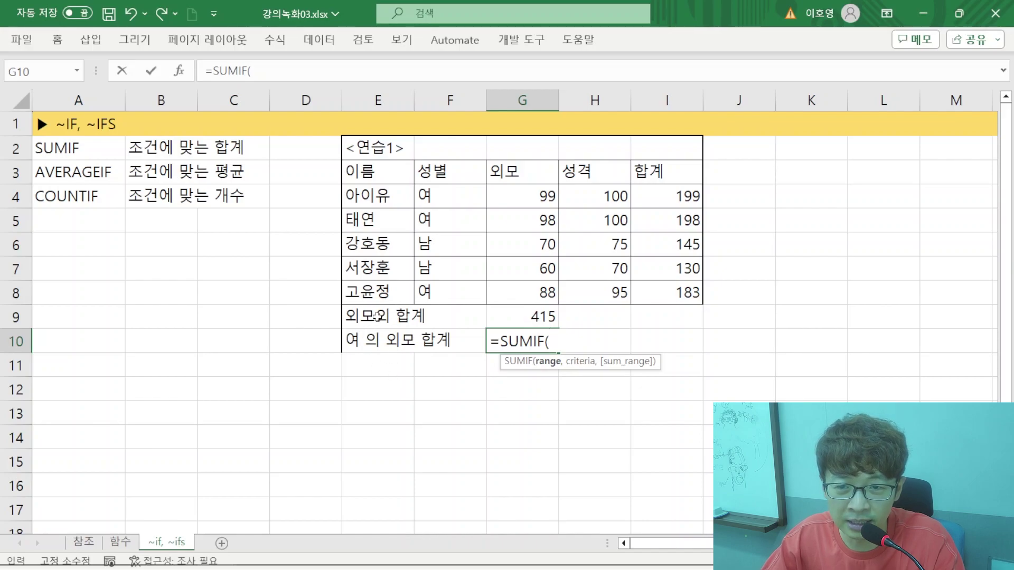
{"action": "left_click_drag", "start_coordinate": [430, 199], "coordinate": [450, 288]}
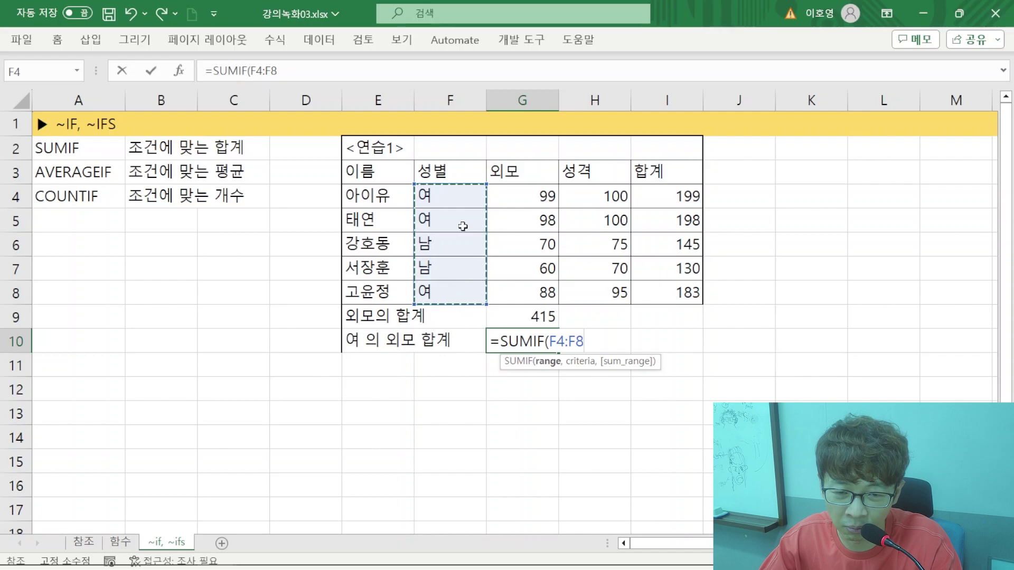
{"action": "type", "text": ","}
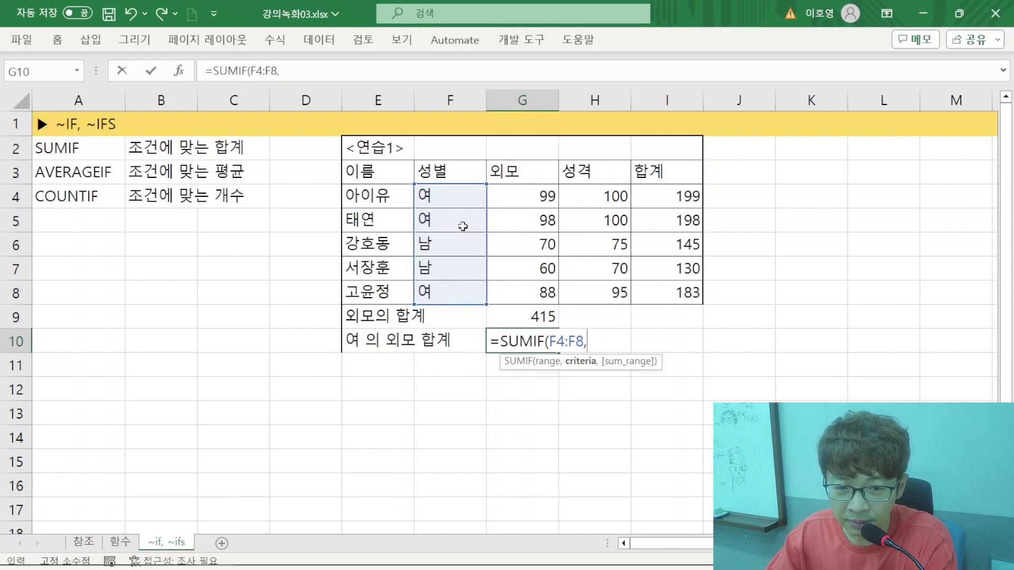
- Add the criteria "=여" to the SUMIF formula in G10 and continue to its sum range
{"action": "type", "text": "\"=DU"}
{"action": "key", "text": "BackSpace"}
{"action": "key", "text": "BackSpace"}
{"action": "key", "text": "Hangul"}
{"action": "type", "text": "ㅇㅕ"}
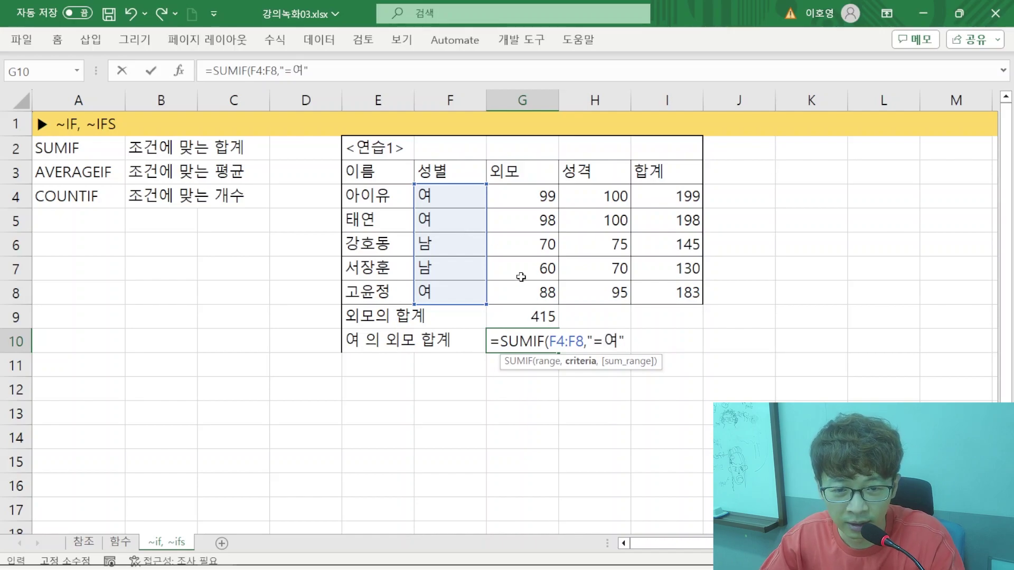
{"action": "left_click_drag", "start_coordinate": [589, 345], "coordinate": [628, 345]}
{"action": "left_click_drag", "start_coordinate": [549, 344], "coordinate": [626, 345]}
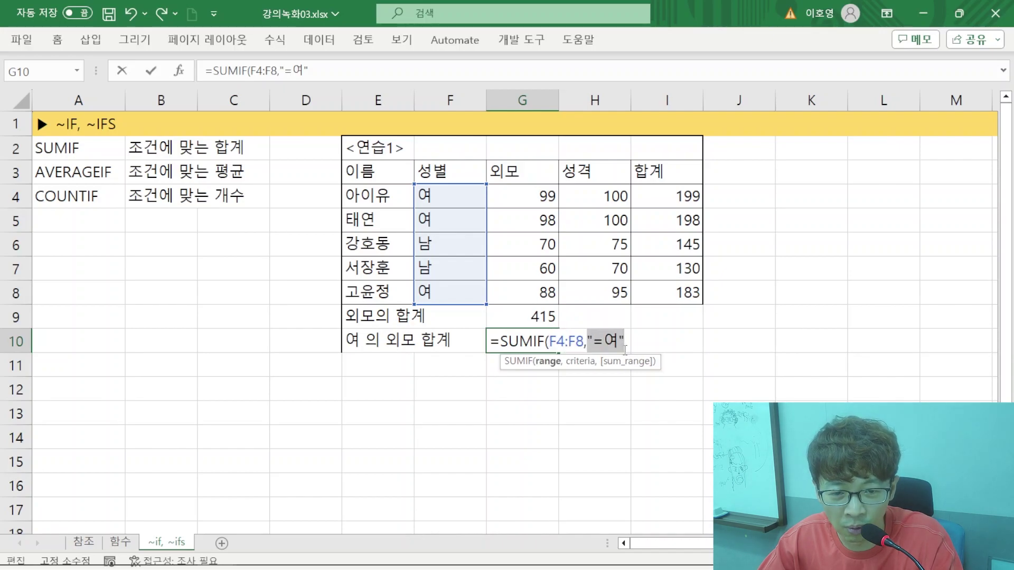
{"action": "left_click", "coordinate": [627, 345]}
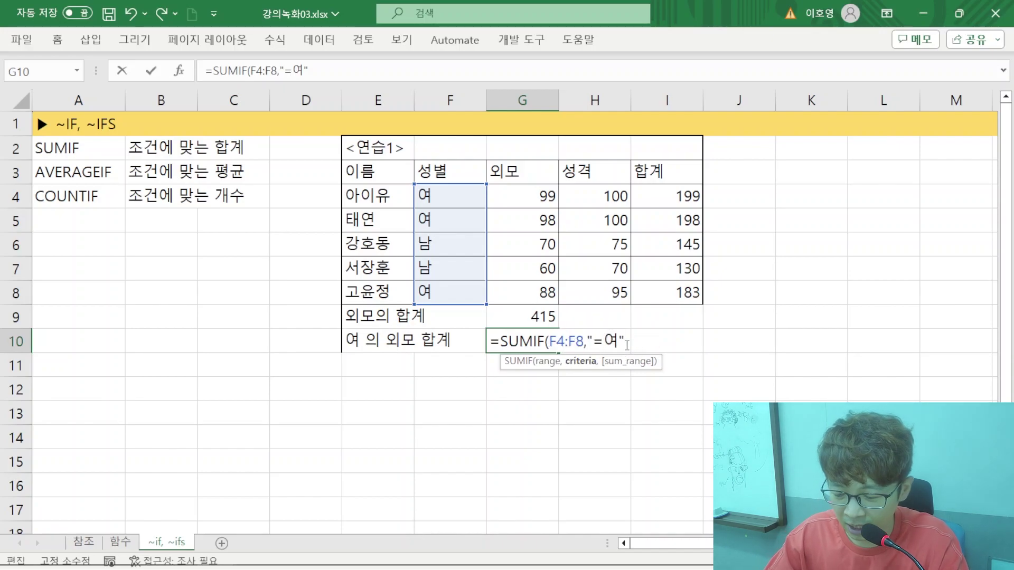
{"action": "type", "text": ","}
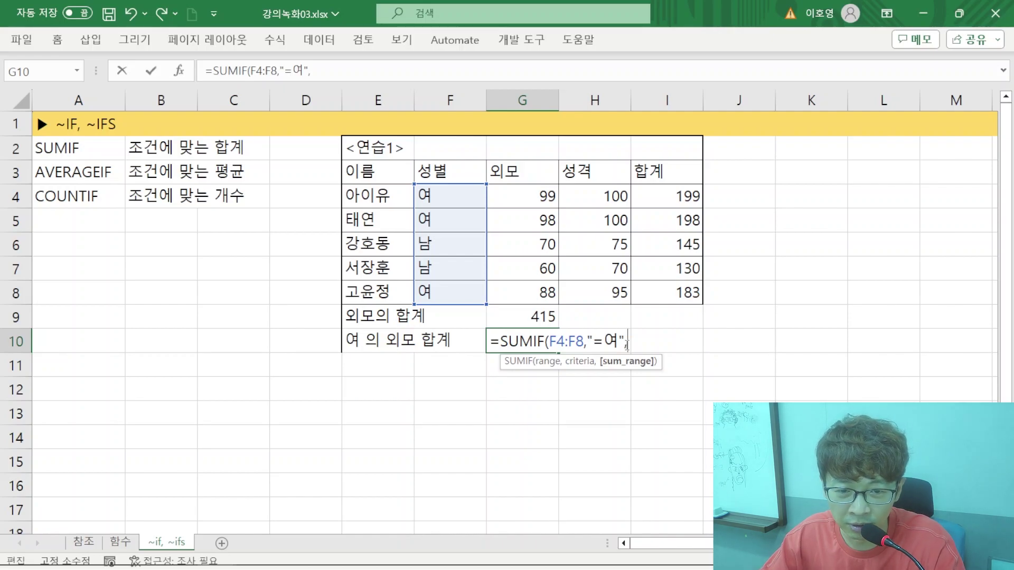
{"action": "type", "text": ","}
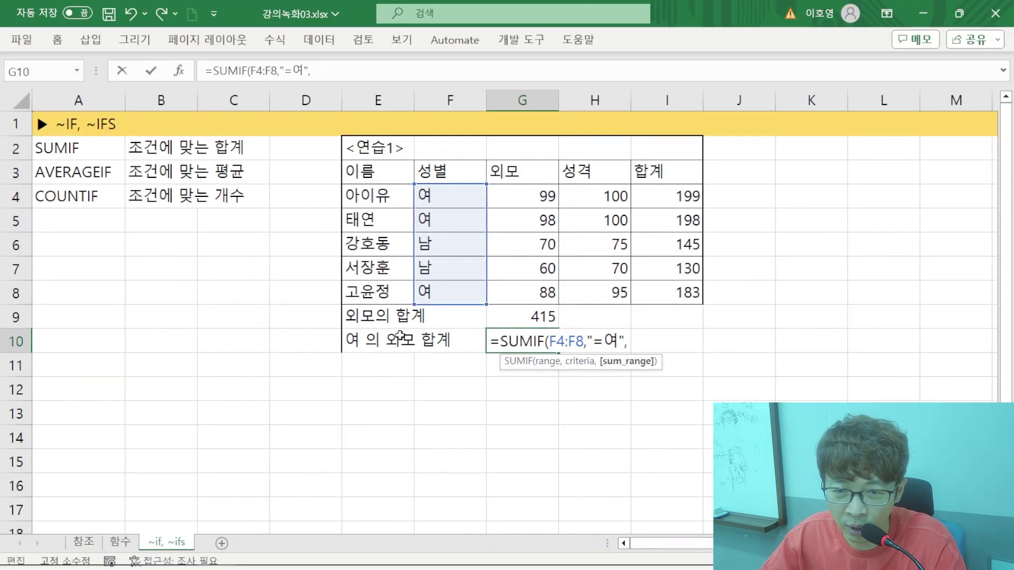
- Set the sum range to G4:G8 and complete the G10 formula as =SUMIF(F4:F8,"=여",G4:G8)
{"action": "left_click_drag", "start_coordinate": [512, 199], "coordinate": [547, 297]}
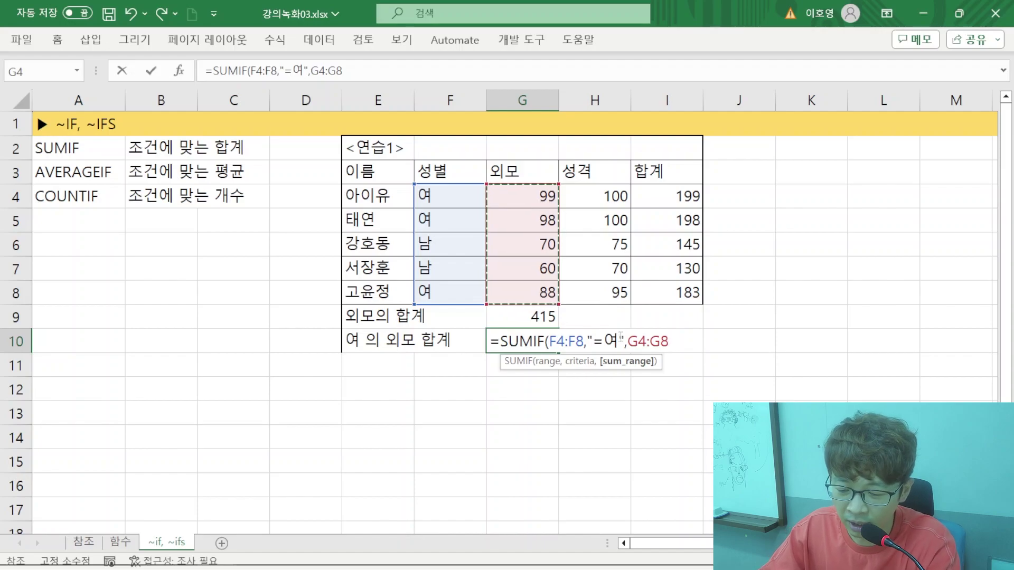
{"action": "type", "text": ")"}
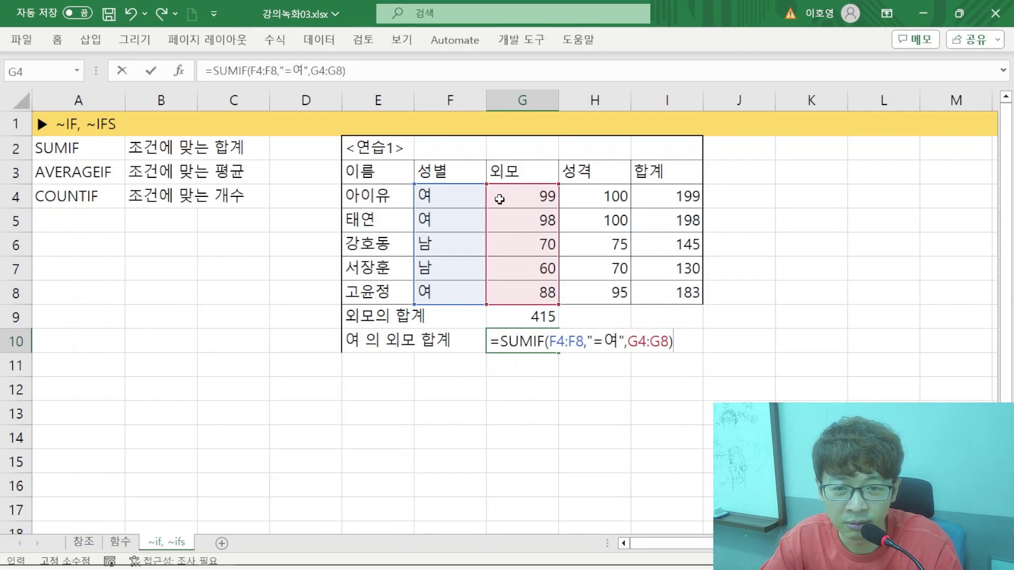
{"action": "type", "text": "."}
{"action": "key", "text": "Return"}
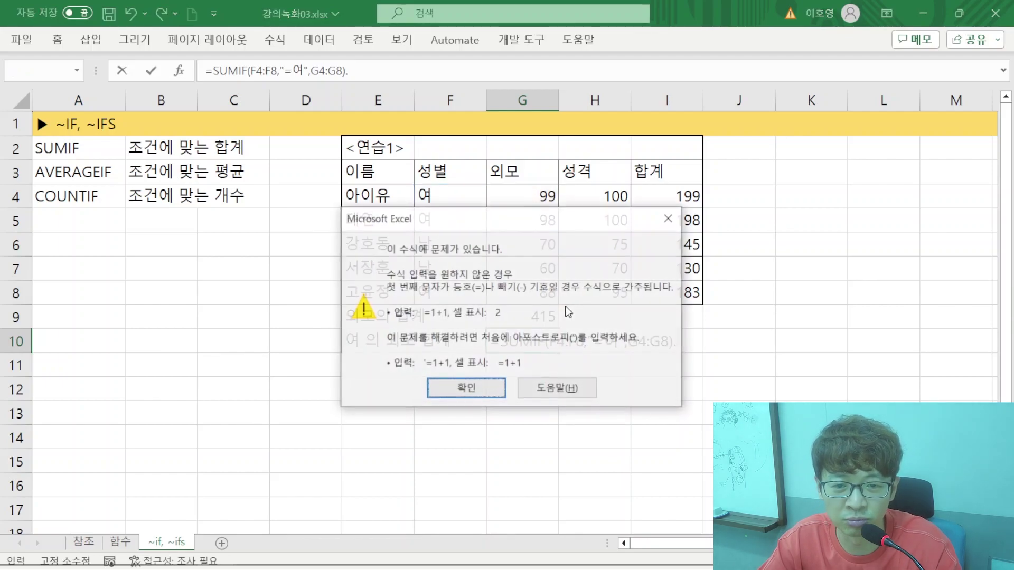
{"action": "left_click", "coordinate": [475, 389]}
{"action": "key", "text": "BackSpace"}
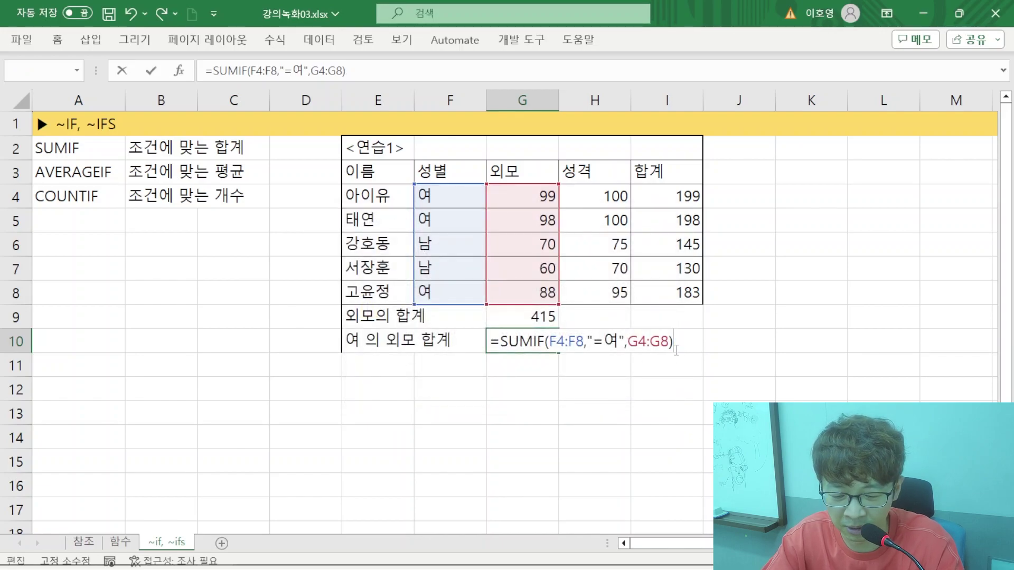
{"action": "key", "text": "Return"}
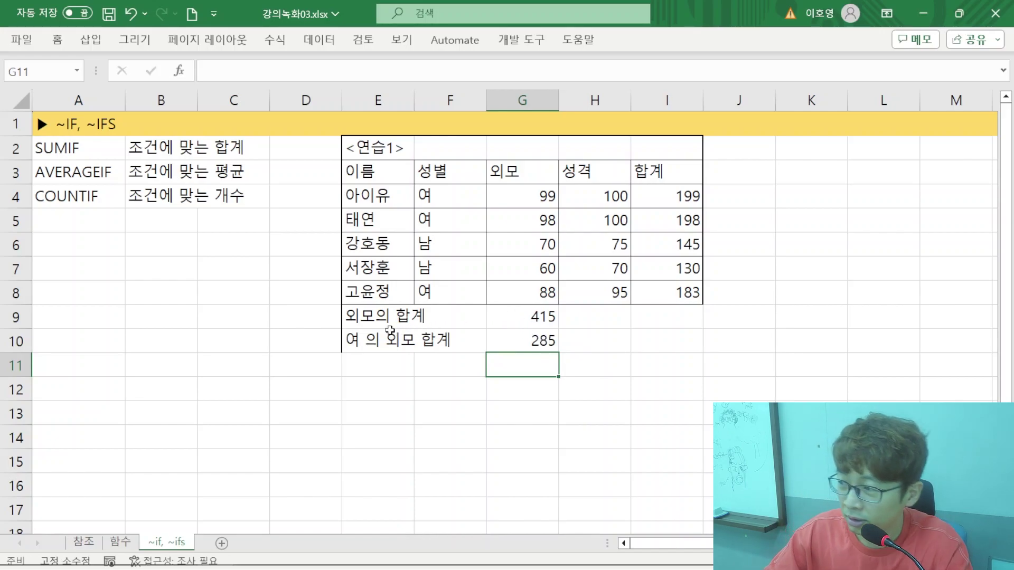
- Enter the label "남 의 성격 평균" in E11, under the 여 의 외모 합계 row
{"action": "left_click", "coordinate": [388, 366]}
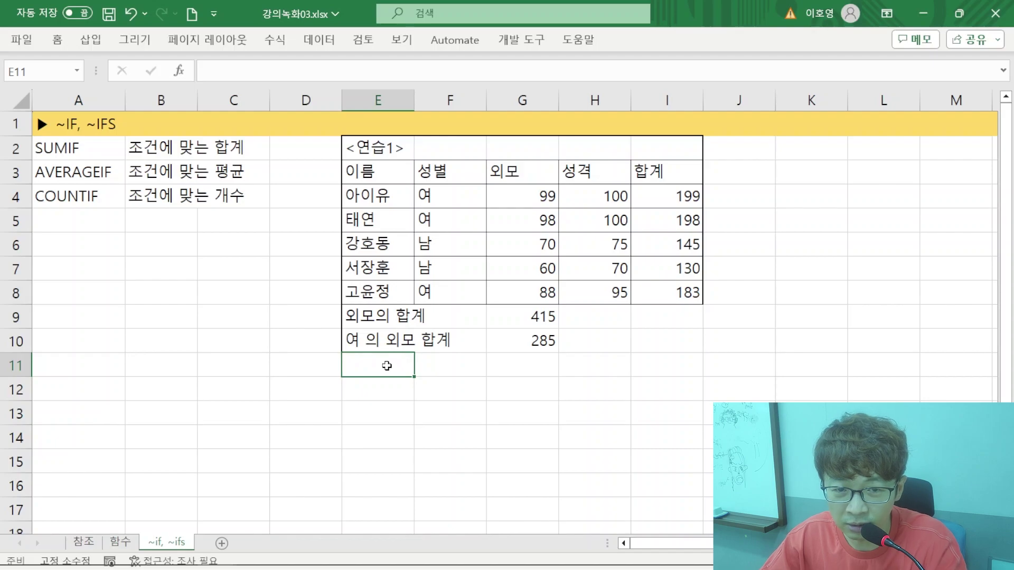
{"action": "type", "text": "서"}
{"action": "key", "text": "BackSpace"}
{"action": "key", "text": "BackSpace"}
{"action": "type", "text": "남"}
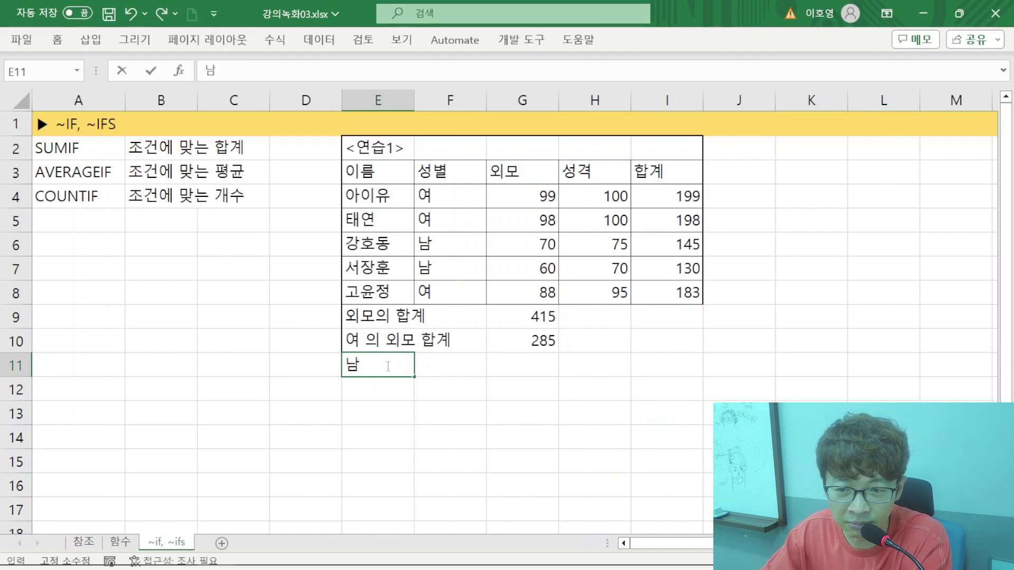
{"action": "type", "text": " 의 성격 평균"}
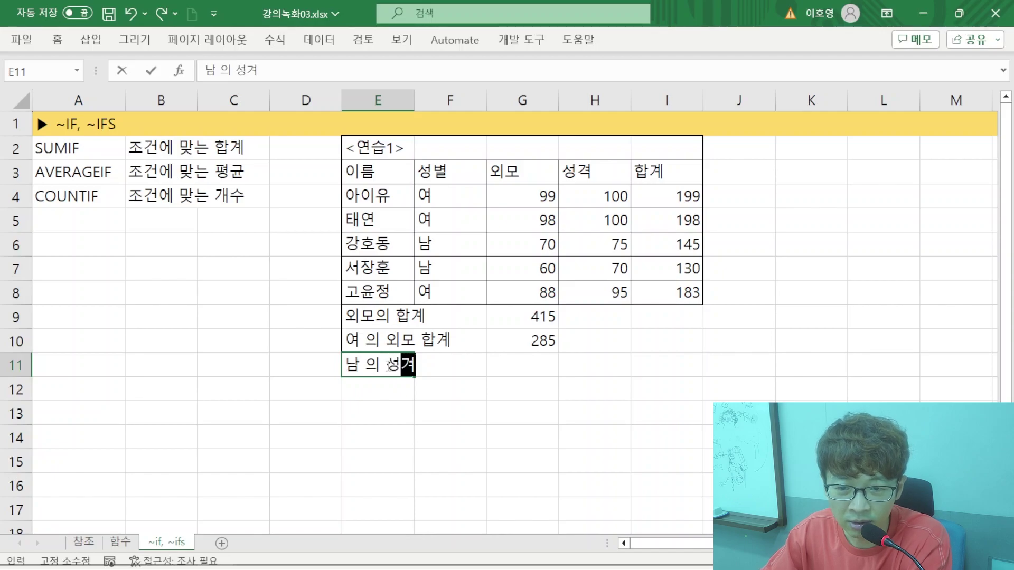
{"action": "key", "text": "Return"}
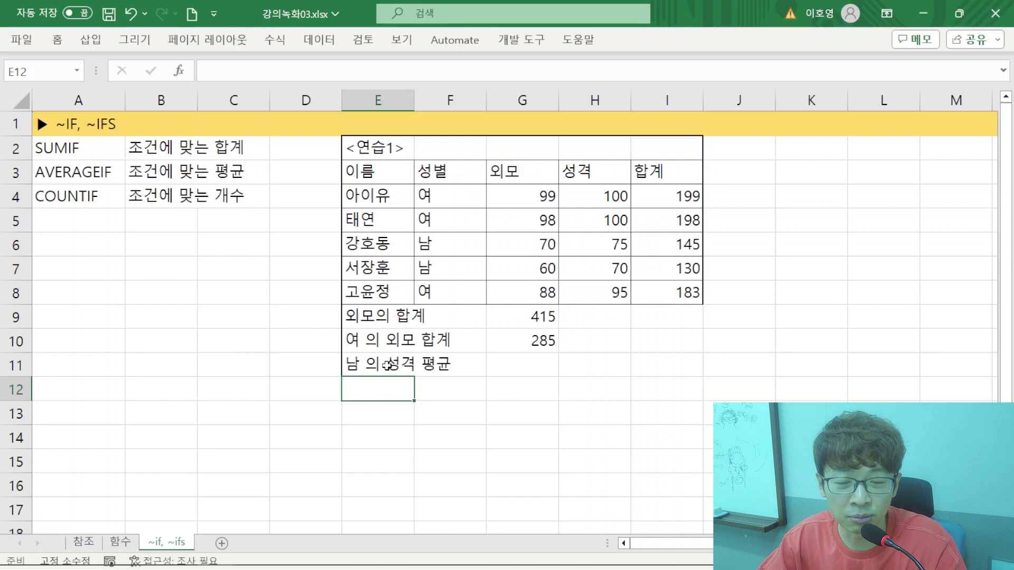
{"action": "left_click", "coordinate": [533, 371]}
{"action": "type", "text": "="}
{"action": "key", "text": "Escape"}
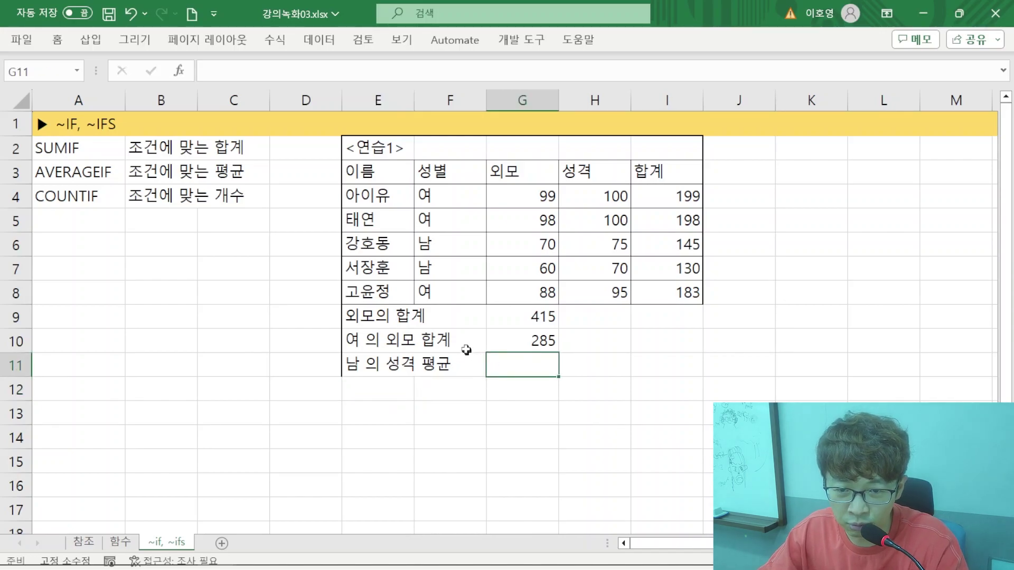
- Narrow the empty column D between the function descriptions and the practice table
{"action": "scroll", "coordinate": [464, 351], "scroll_direction": "down", "scroll_amount": 1}
{"action": "scroll", "coordinate": [453, 331], "scroll_direction": "up", "scroll_amount": 1}
{"action": "scroll", "coordinate": [452, 330], "scroll_direction": "up", "scroll_amount": 1, "text": "ctrl"}
{"action": "scroll", "coordinate": [452, 329], "scroll_direction": "down", "scroll_amount": 1}
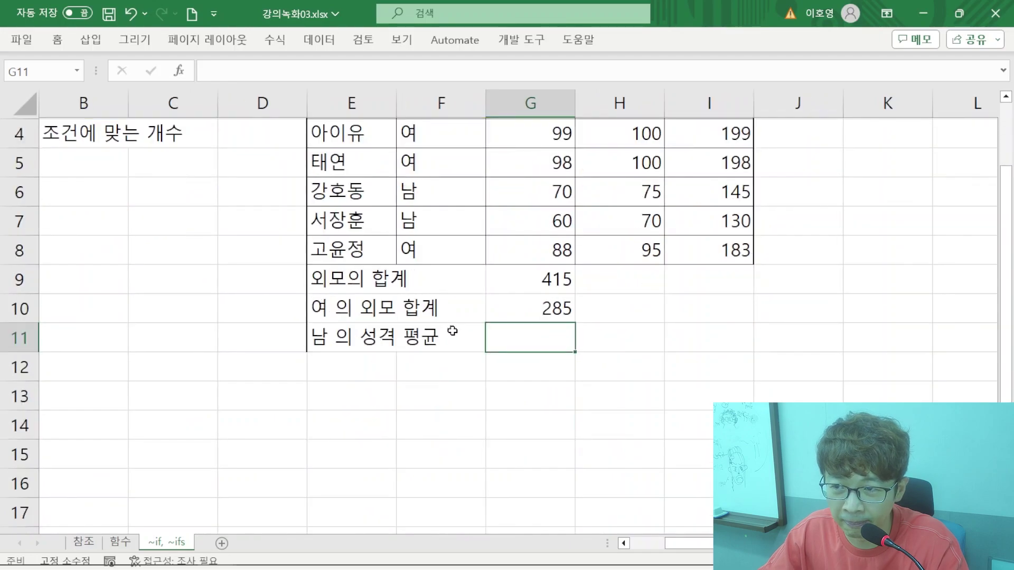
{"action": "scroll", "coordinate": [676, 470], "scroll_direction": "up", "scroll_amount": 1}
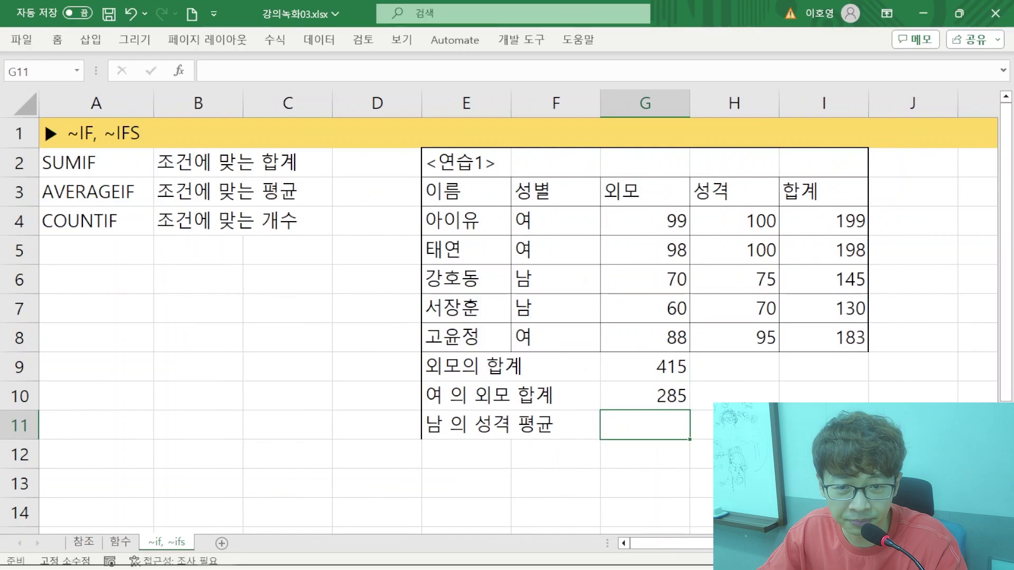
{"action": "scroll", "coordinate": [614, 386], "scroll_direction": "down", "scroll_amount": 1}
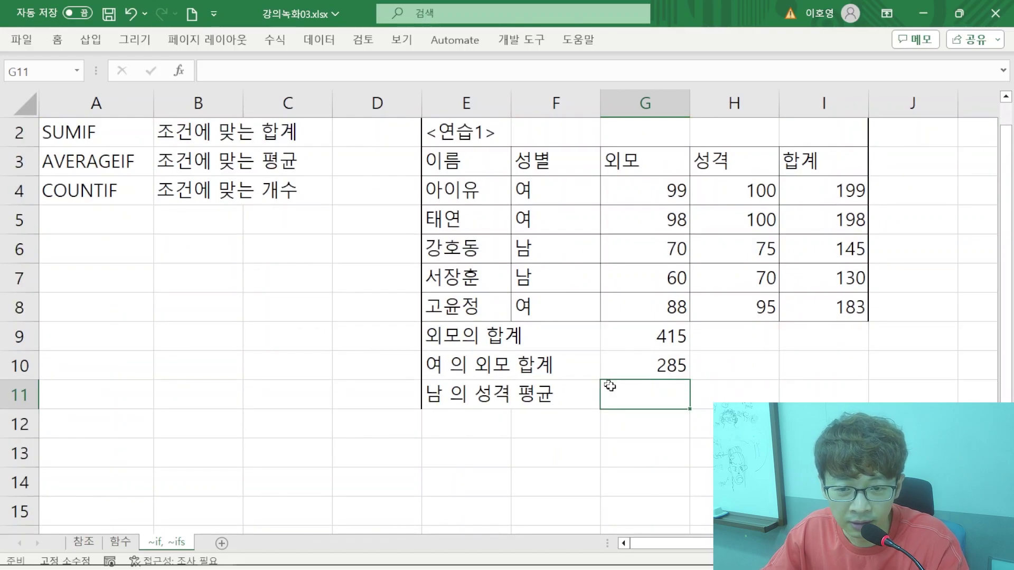
{"action": "scroll", "coordinate": [607, 385], "scroll_direction": "down", "scroll_amount": 1}
{"action": "scroll", "coordinate": [618, 317], "scroll_direction": "up", "scroll_amount": 1}
{"action": "scroll", "coordinate": [609, 333], "scroll_direction": "down", "scroll_amount": 1}
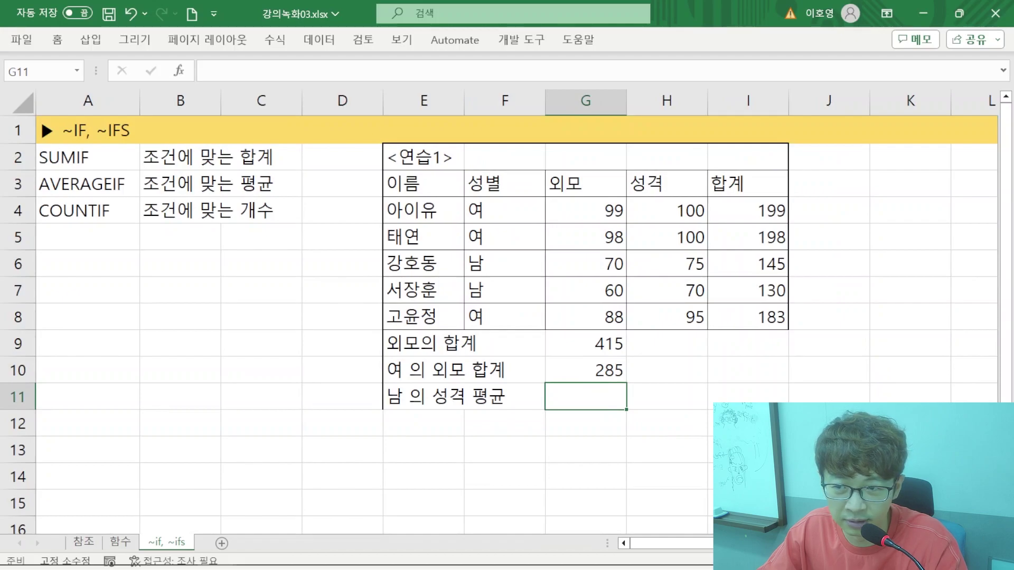
{"action": "left_click_drag", "start_coordinate": [383, 103], "coordinate": [328, 103]}
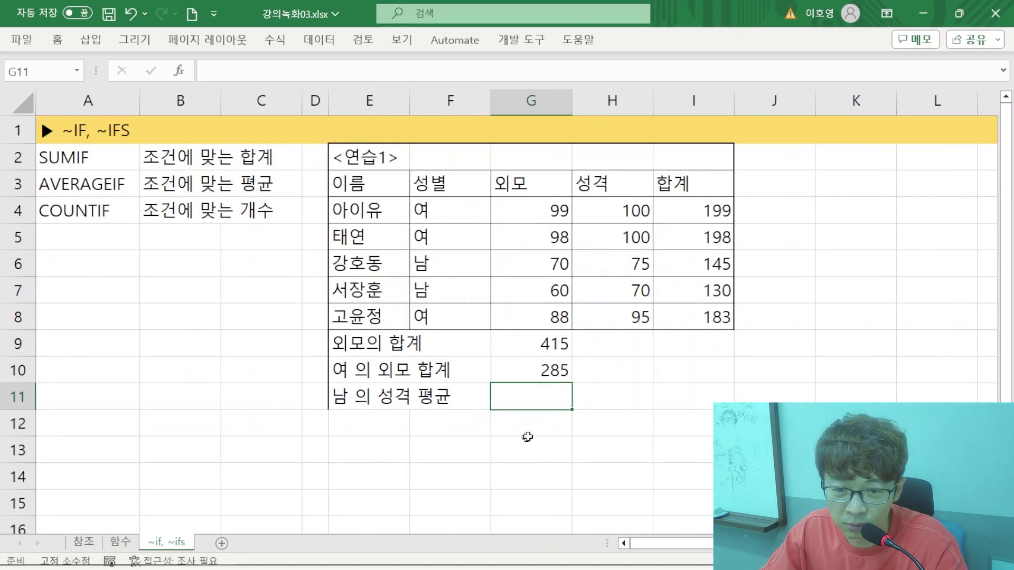
- Start an AVERAGEIF formula in G11 with the 성별 cells F4:F8 as its criteria range
{"action": "type", "text": "="}
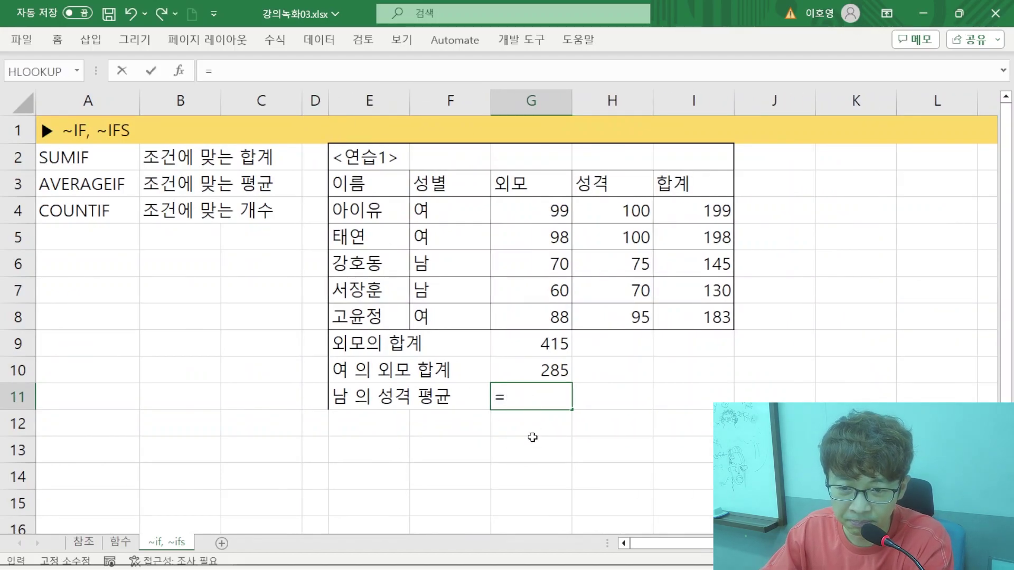
{"action": "type", "text": "AVERA"}
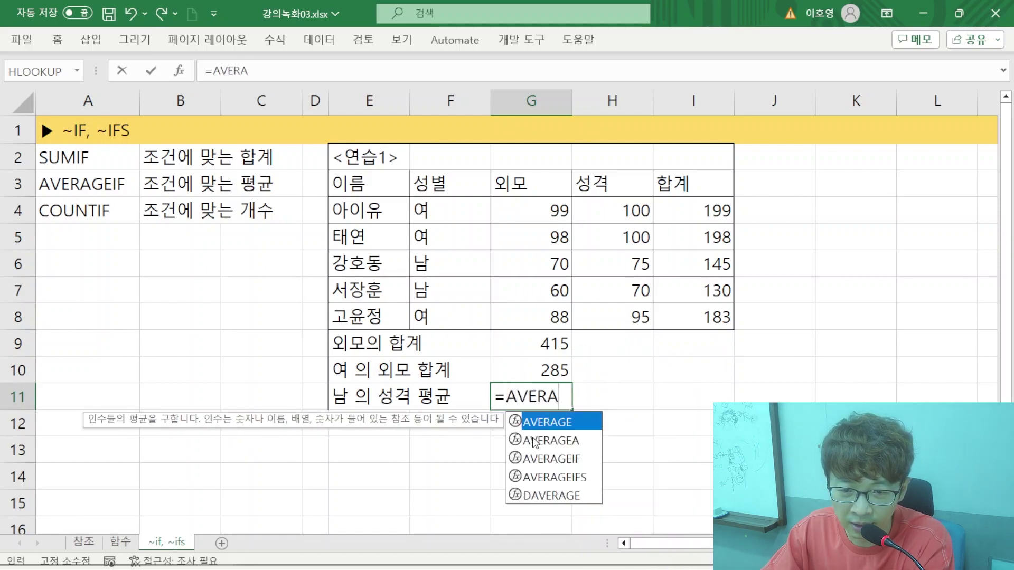
{"action": "type", "text": "GE("}
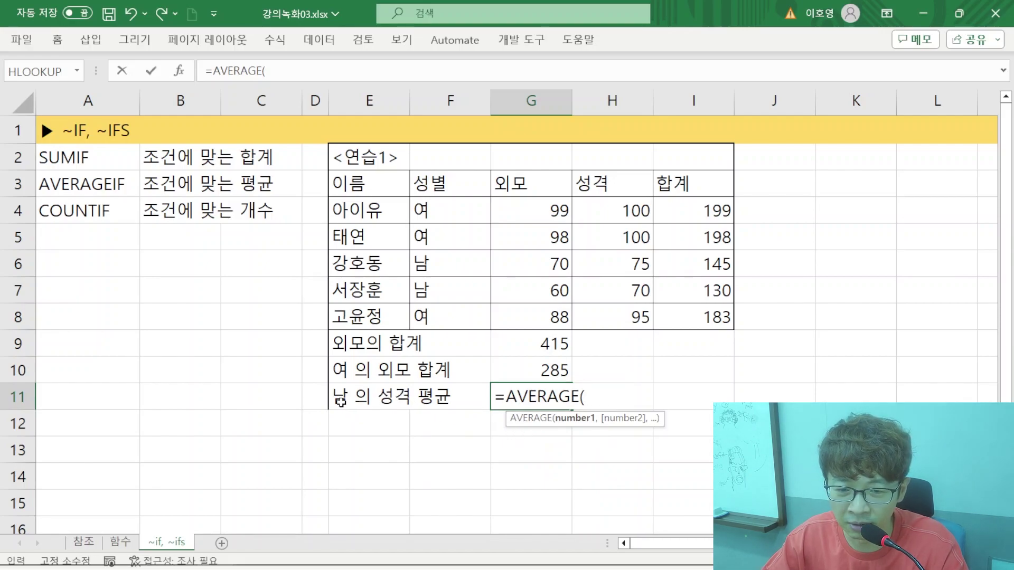
{"action": "key", "text": "BackSpace"}
{"action": "type", "text": "IF"}
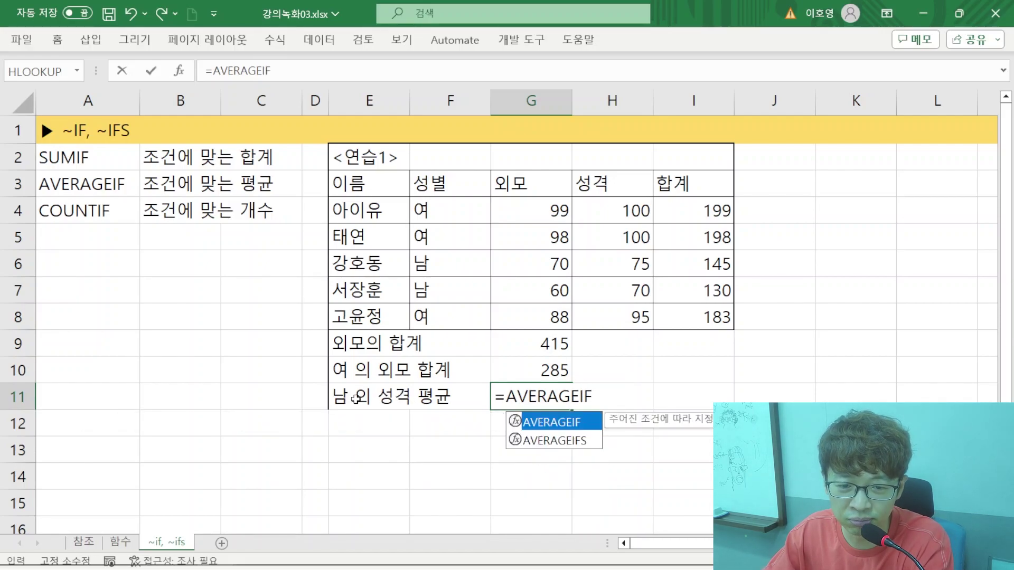
{"action": "type", "text": "("}
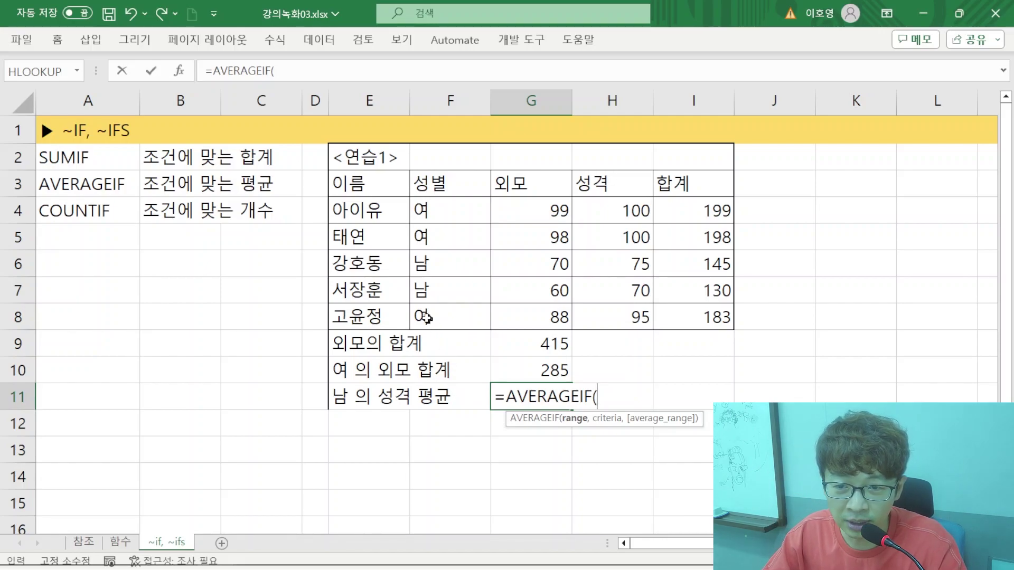
{"action": "left_click_drag", "start_coordinate": [426, 217], "coordinate": [473, 317]}
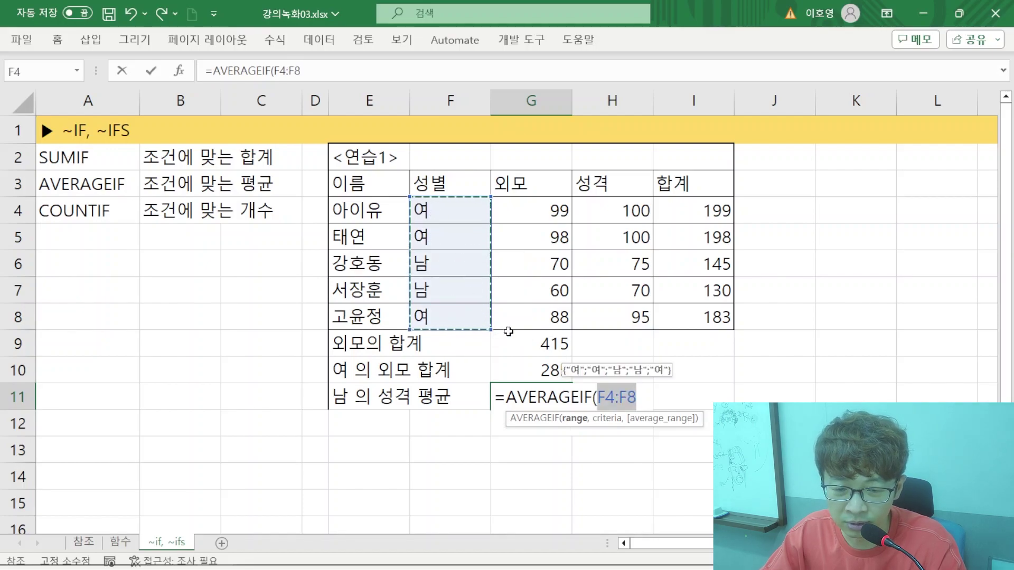
{"action": "type", "text": ","}
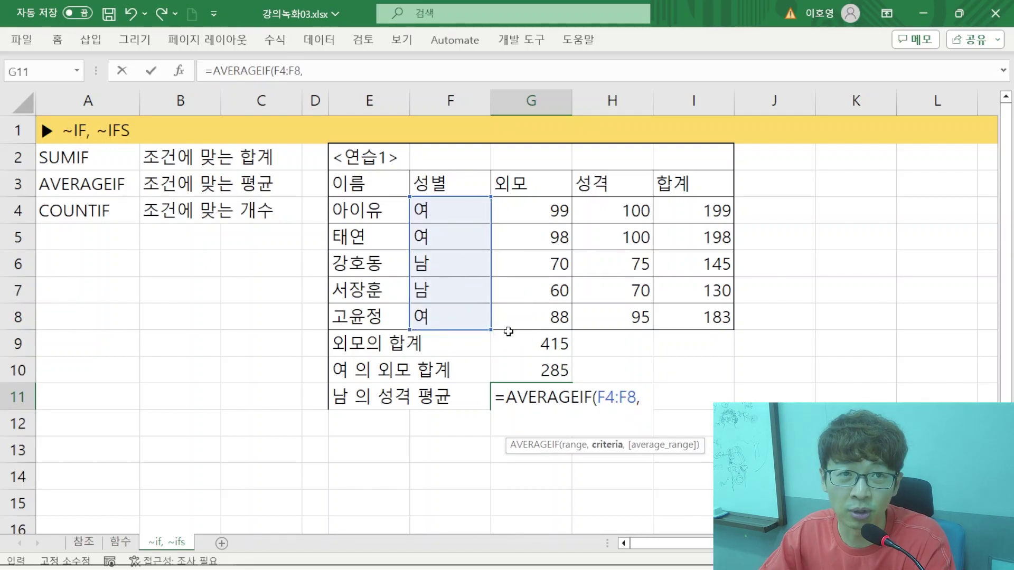
- Add the criteria "=남" to the AVERAGEIF formula in G11 and continue to its average range
{"action": "type", "text": "\"=SK"}
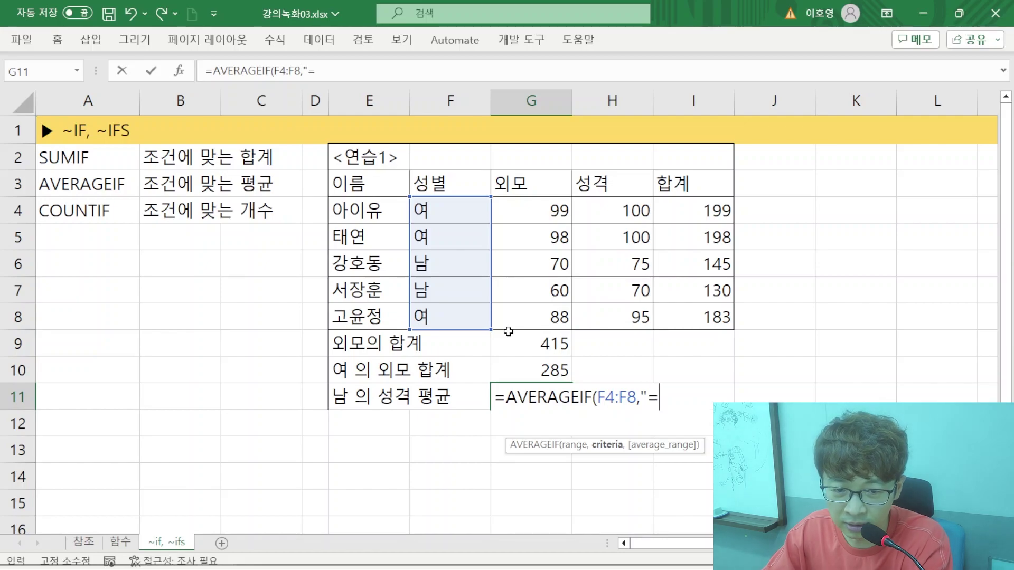
{"action": "key", "text": "BackSpace"}
{"action": "key", "text": "BackSpace"}
{"action": "key", "text": "Caps_Lock"}
{"action": "type", "text": "남"}
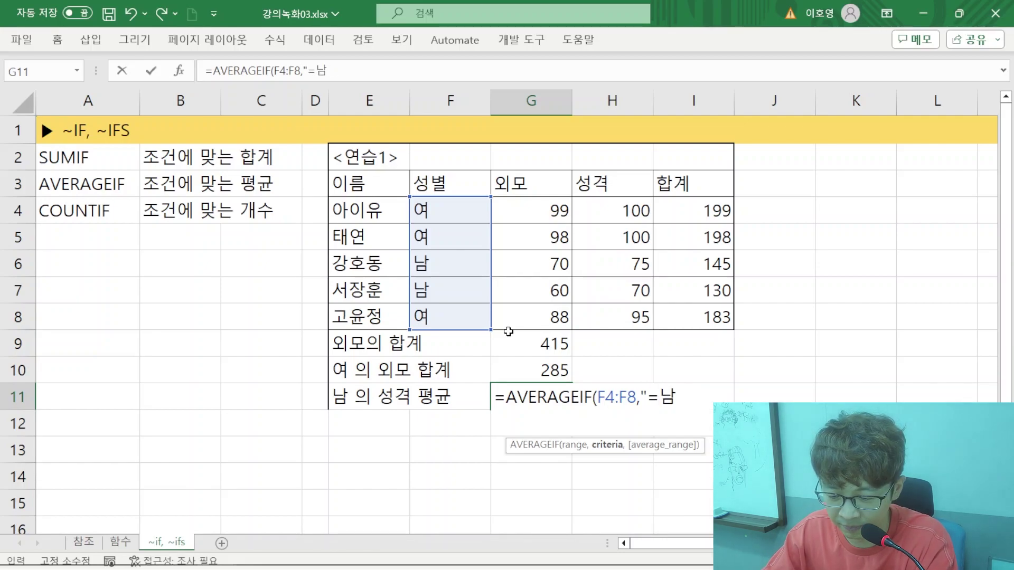
{"action": "type", "text": "\","}
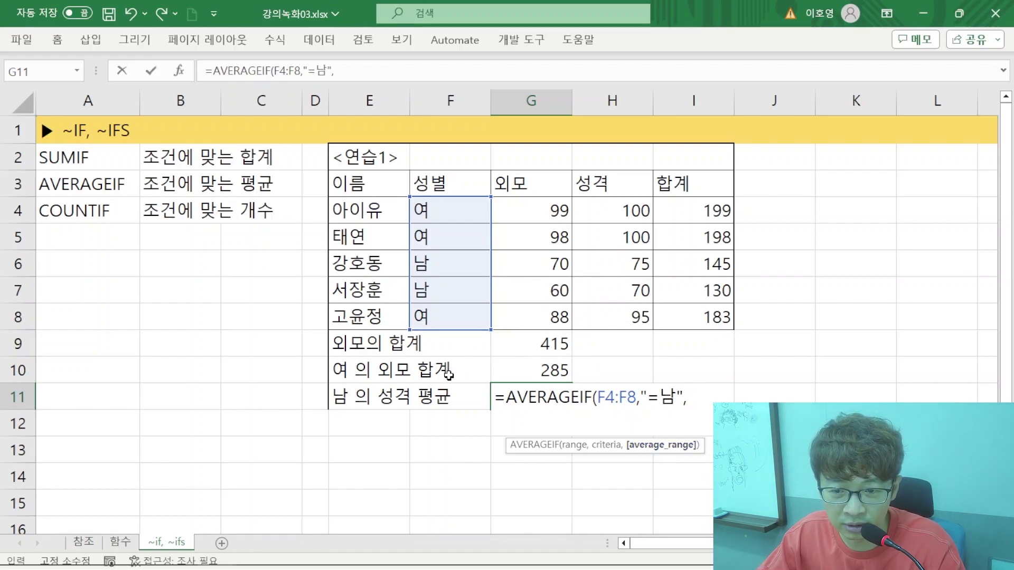
- Set the average range to H4:H8, complete G11 as =AVERAGEIF(F4:F8,"=남",H4:H8), and review the formula
{"action": "left_click_drag", "start_coordinate": [596, 213], "coordinate": [630, 317]}
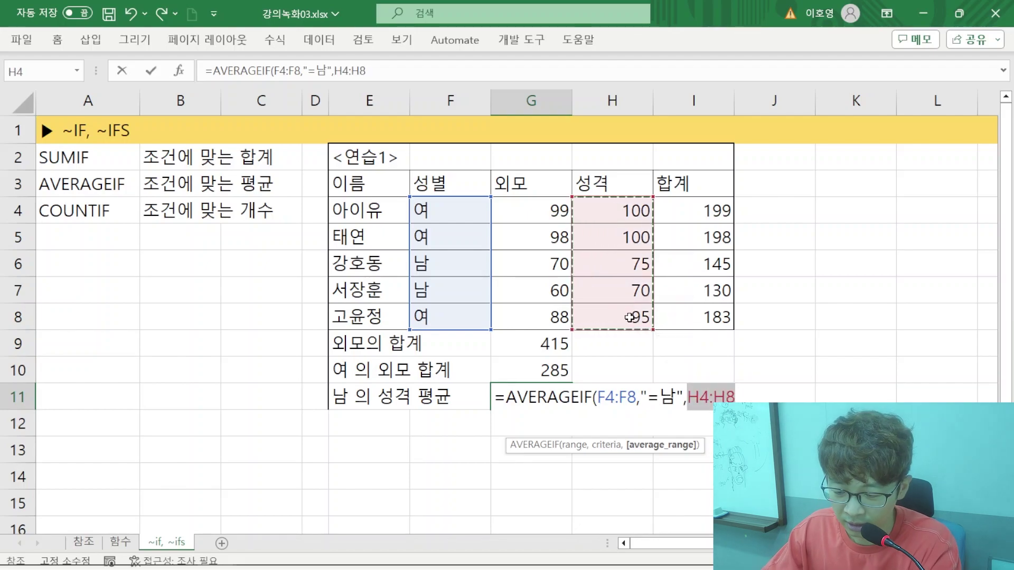
{"action": "type", "text": ")"}
{"action": "key", "text": "Return"}
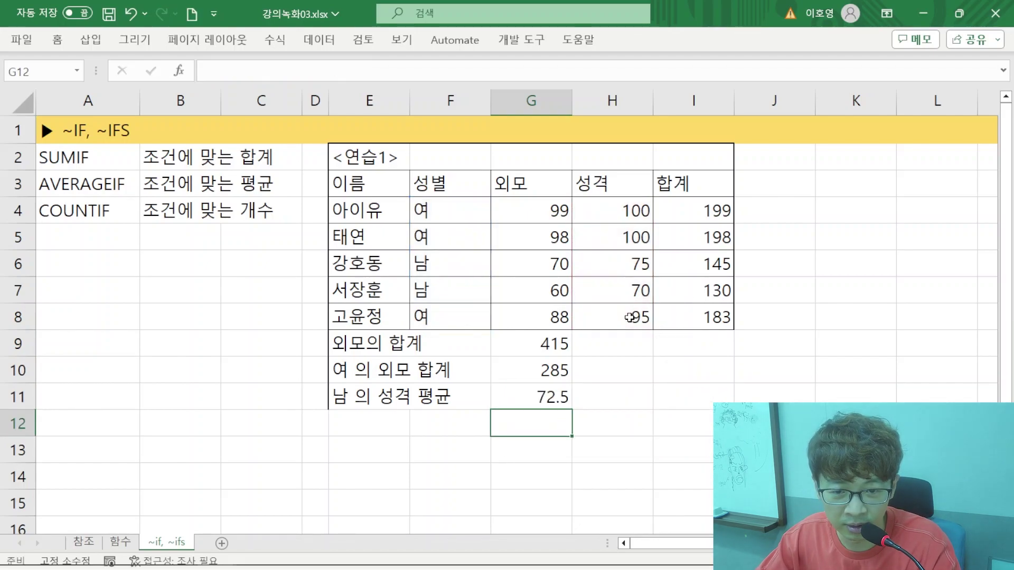
{"action": "double_click", "coordinate": [526, 396]}
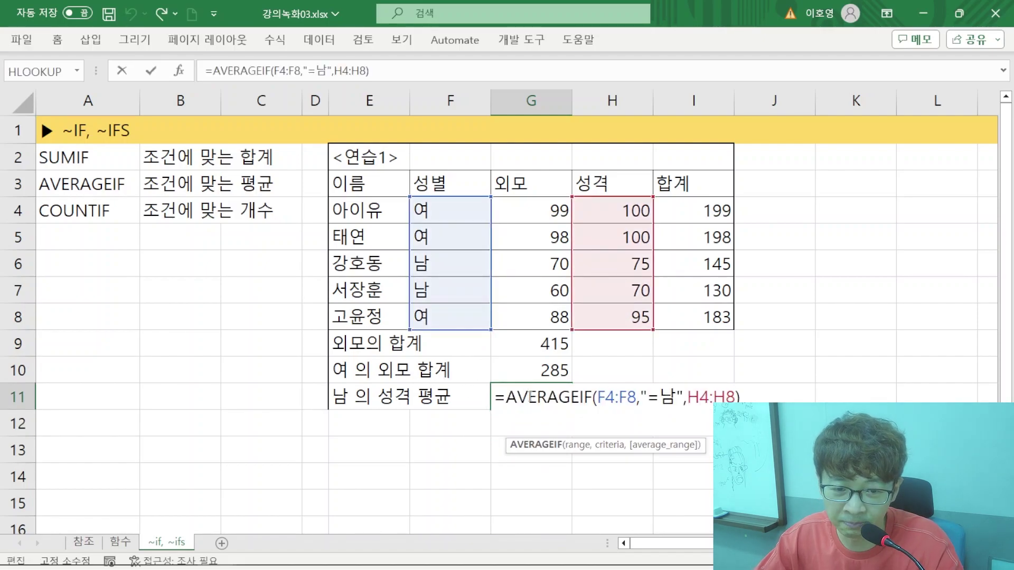
{"action": "key", "text": "Escape"}
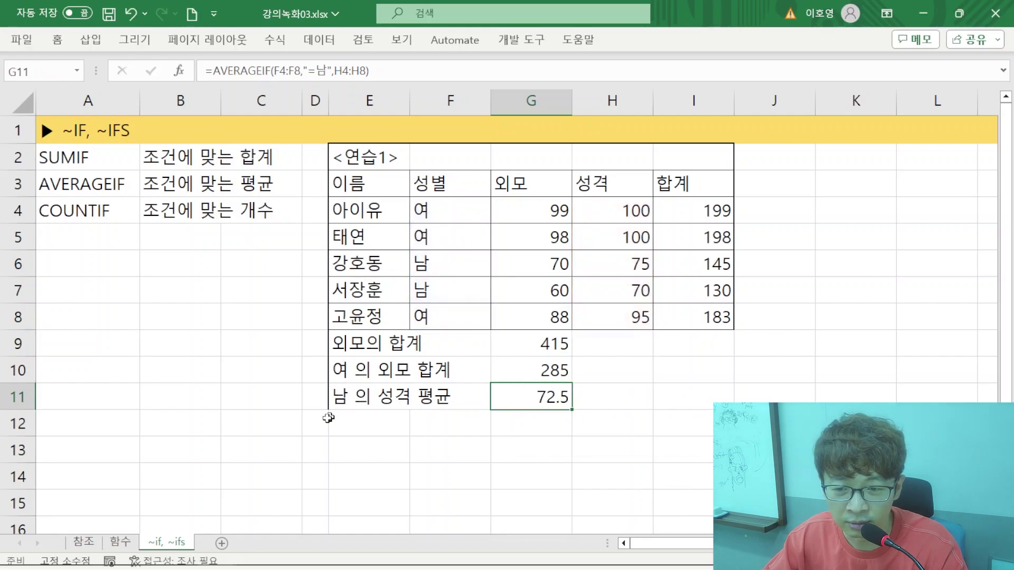
- Enter the label "외모가 90 이상인 사람들의 성격 합계" in E12, under the 남 의 성격 평균 row
{"action": "left_click", "coordinate": [372, 423]}
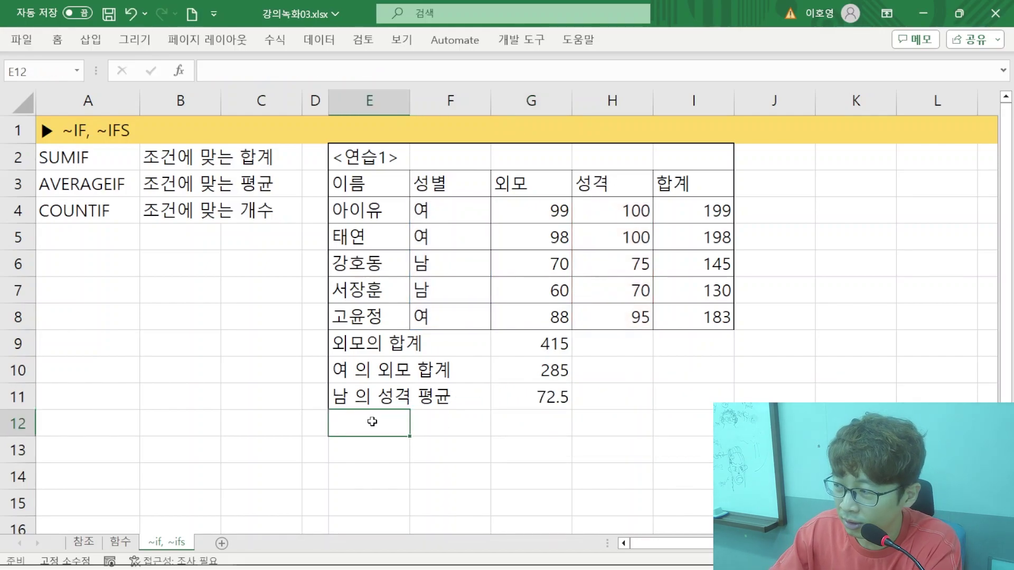
{"action": "type", "text": "외모가"}
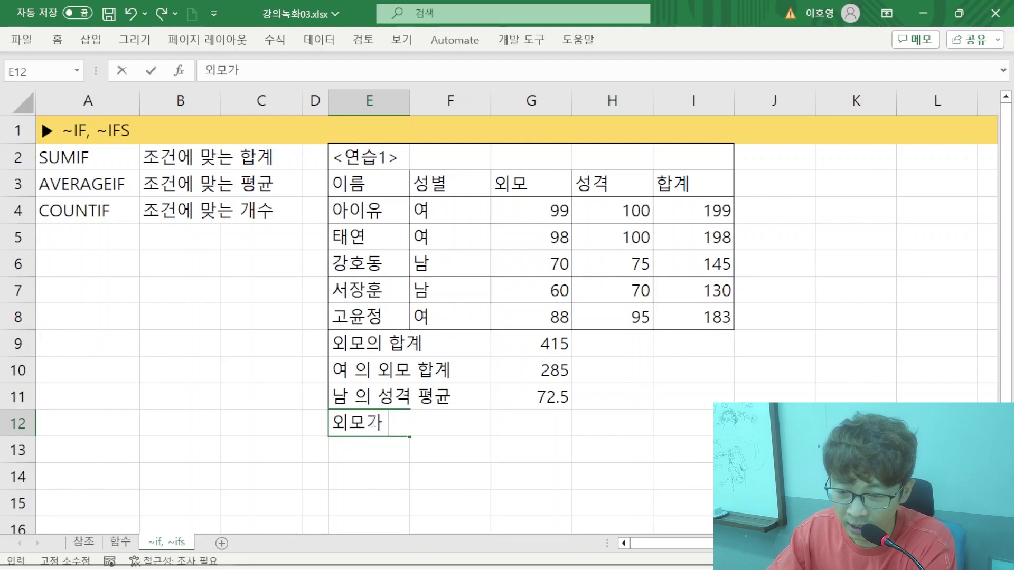
{"action": "type", "text": " 90 이상인 사람들의"}
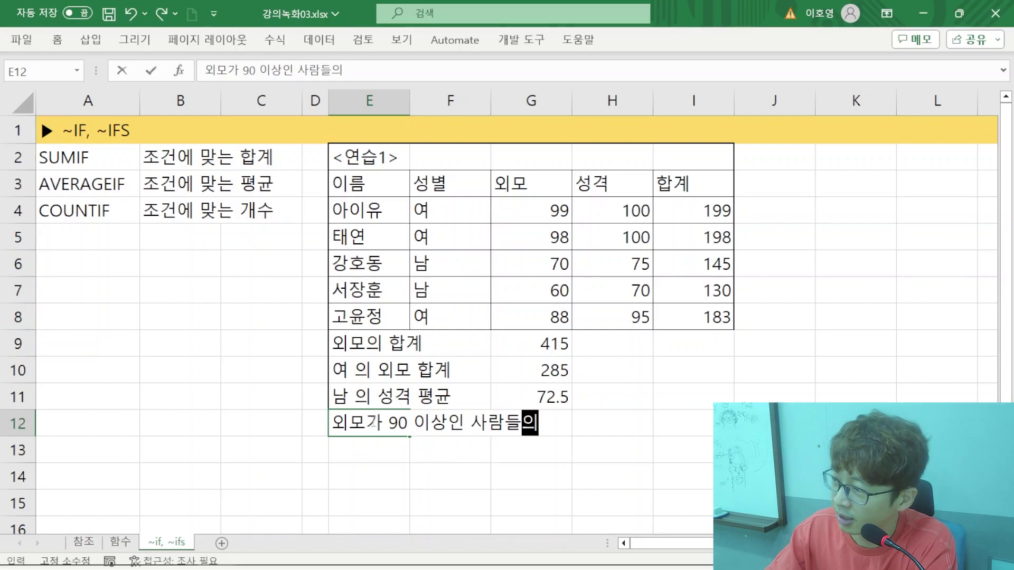
{"action": "type", "text": " 성격 합계"}
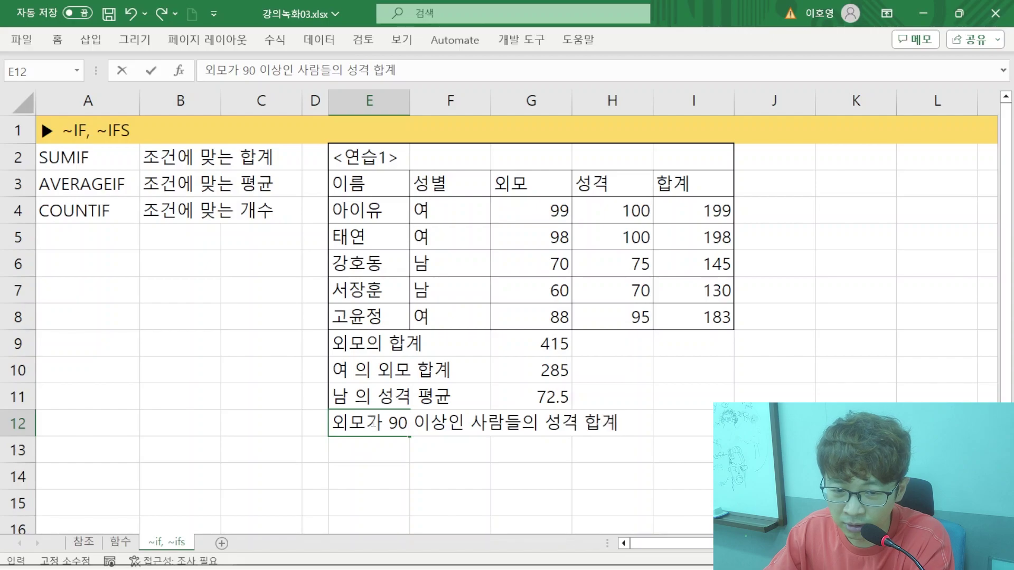
{"action": "key", "text": "Return"}
{"action": "left_click_drag", "start_coordinate": [372, 422], "coordinate": [590, 434]}
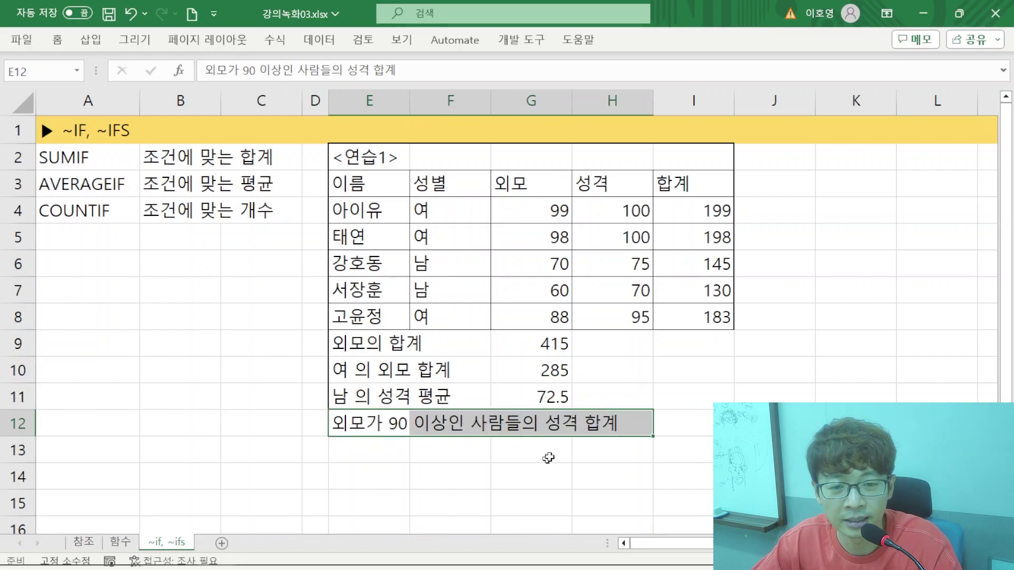
- Start a SUMIF formula in I12 with the 외모 scores G4:G8 as its criteria range
{"action": "left_click", "coordinate": [711, 430]}
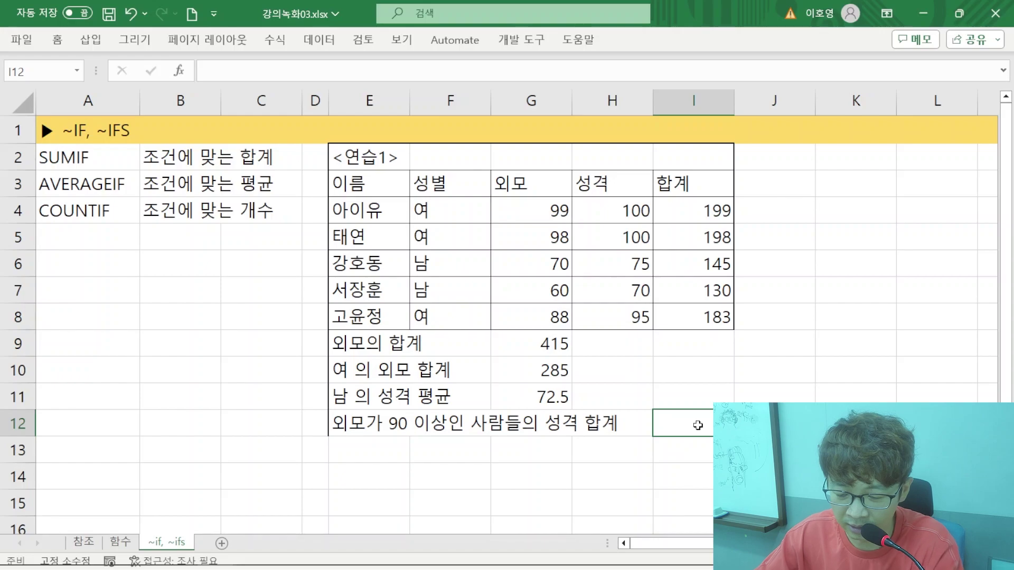
{"action": "type", "text": "="}
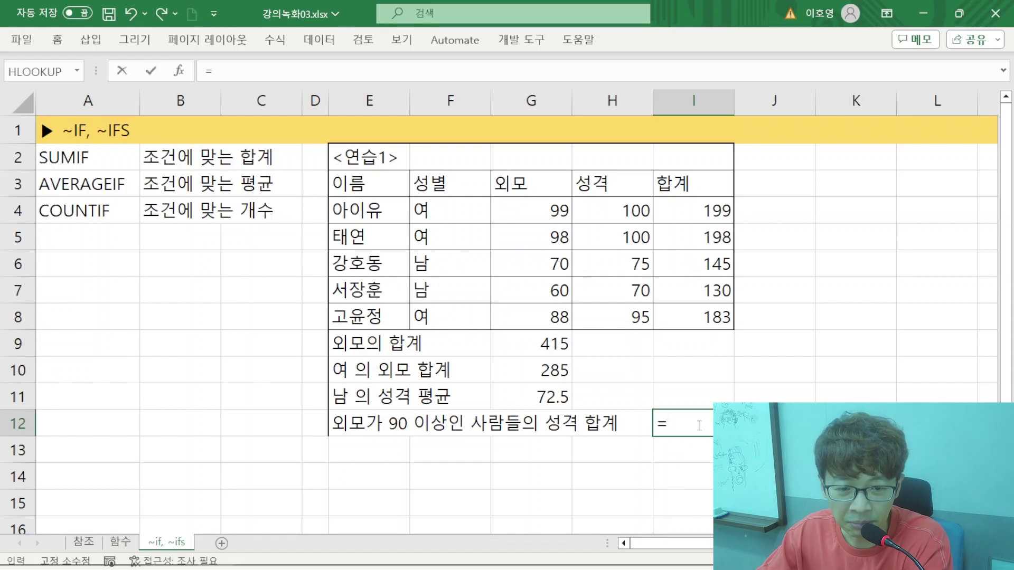
{"action": "type", "text": "녀"}
{"action": "key", "text": "BackSpace"}
{"action": "key", "text": "BackSpace"}
{"action": "key", "text": "Hangul"}
{"action": "type", "text": "SUM"}
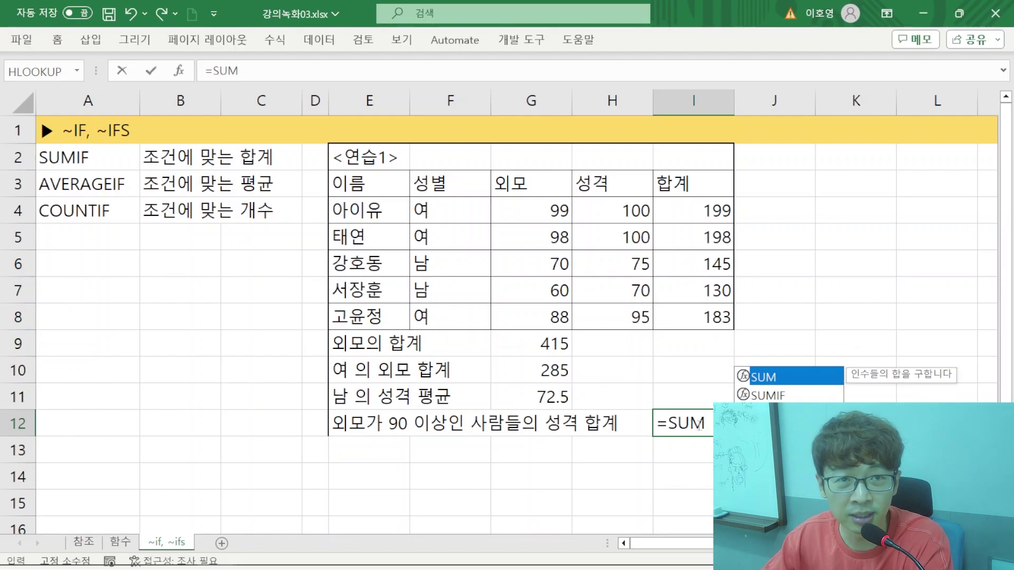
{"action": "type", "text": "IF"}
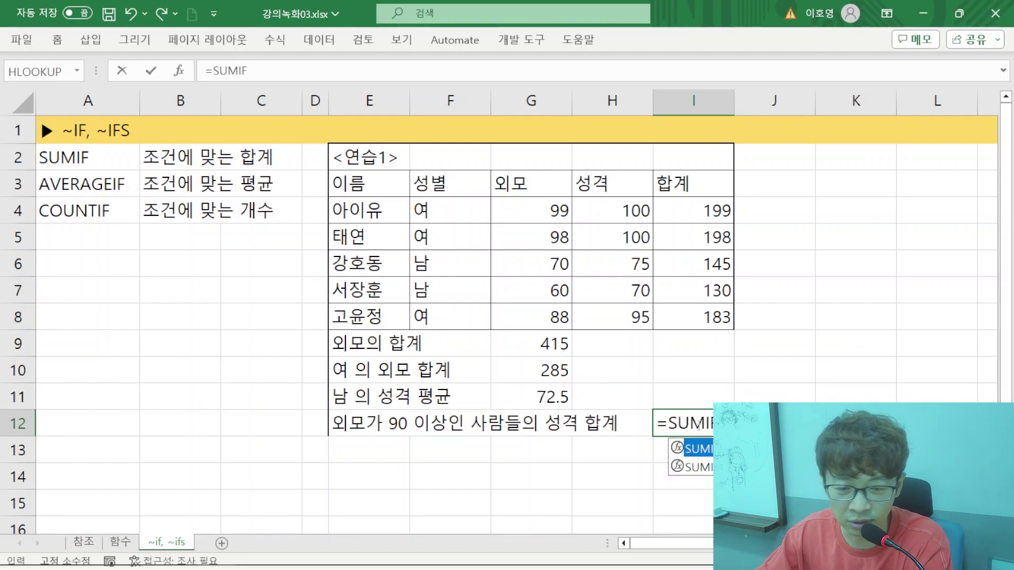
{"action": "type", "text": "("}
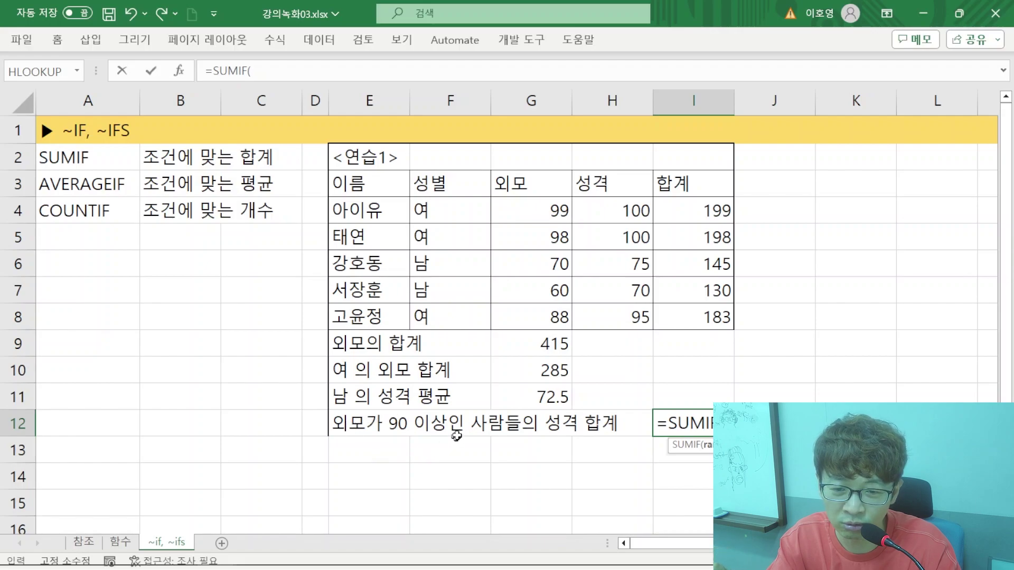
{"action": "left_click_drag", "start_coordinate": [516, 209], "coordinate": [549, 321]}
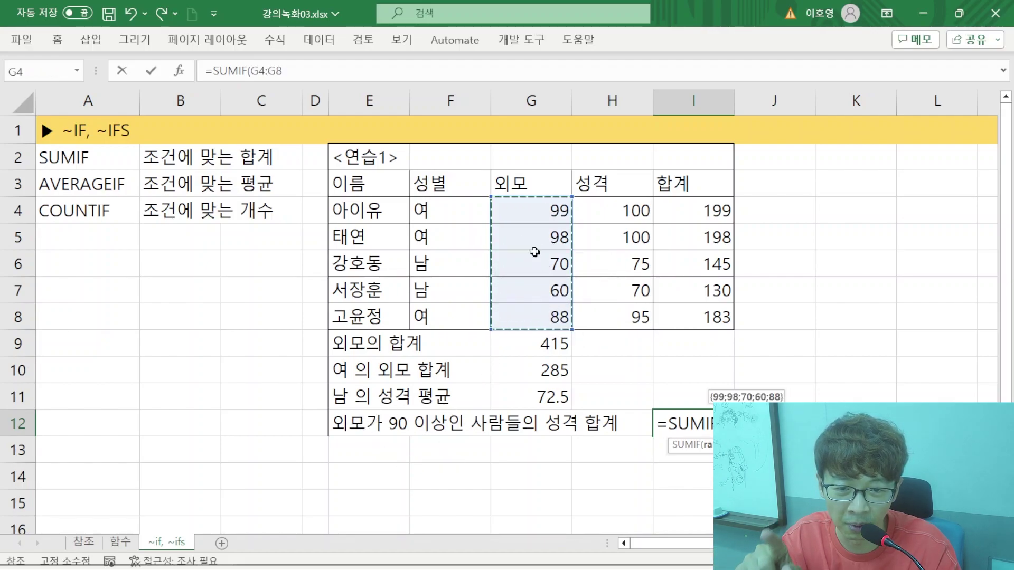
- Add the criteria ">=90" and sum range H4:H8 to complete I12 as =SUMIF(G4:G8,">=90",H4:H8), and review the formula
{"action": "type", "text": ",\">=90"}
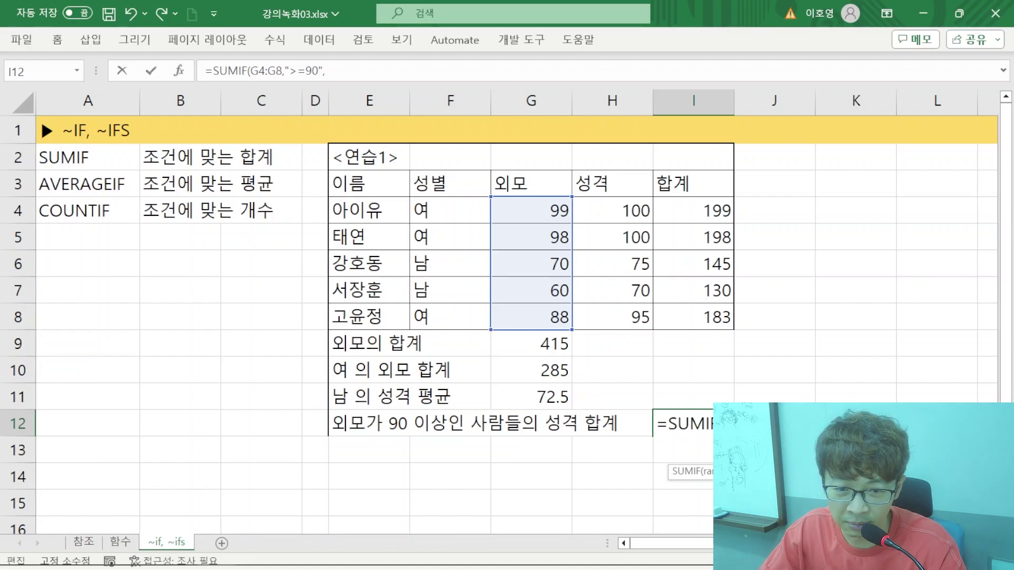
{"action": "type", "text": ","}
{"action": "left_click_drag", "start_coordinate": [615, 213], "coordinate": [628, 316]}
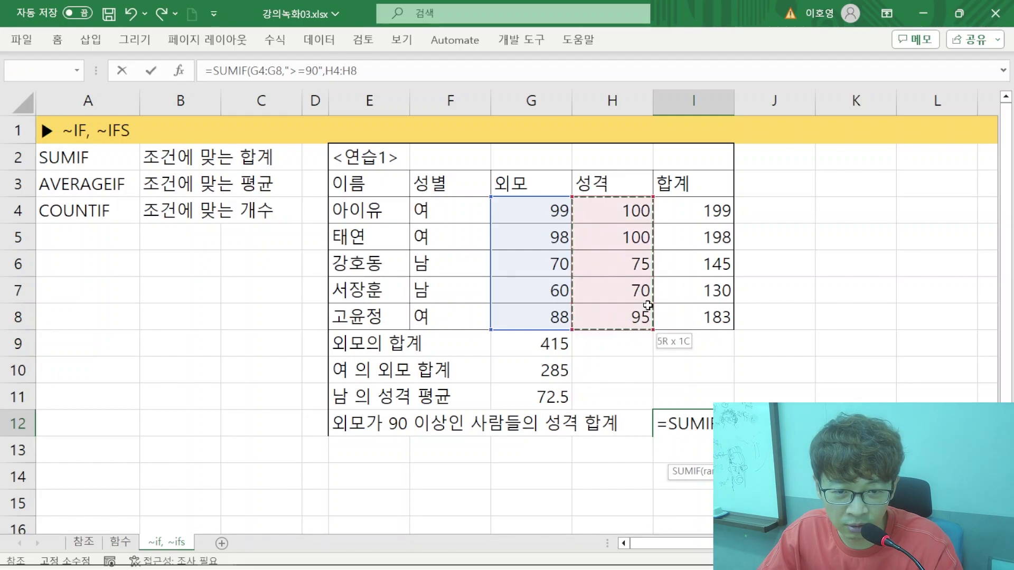
{"action": "type", "text": ")"}
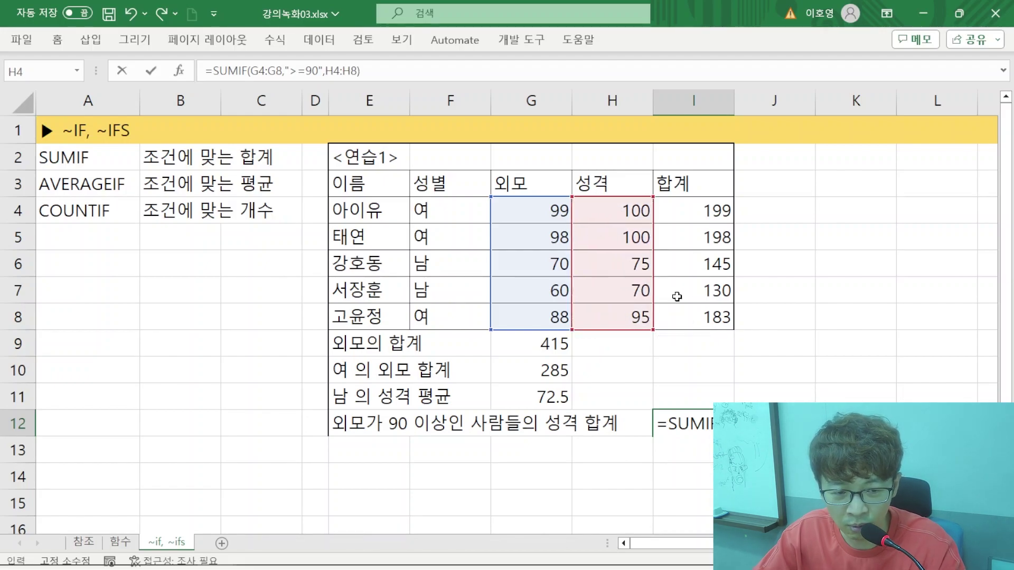
{"action": "key", "text": "Return"}
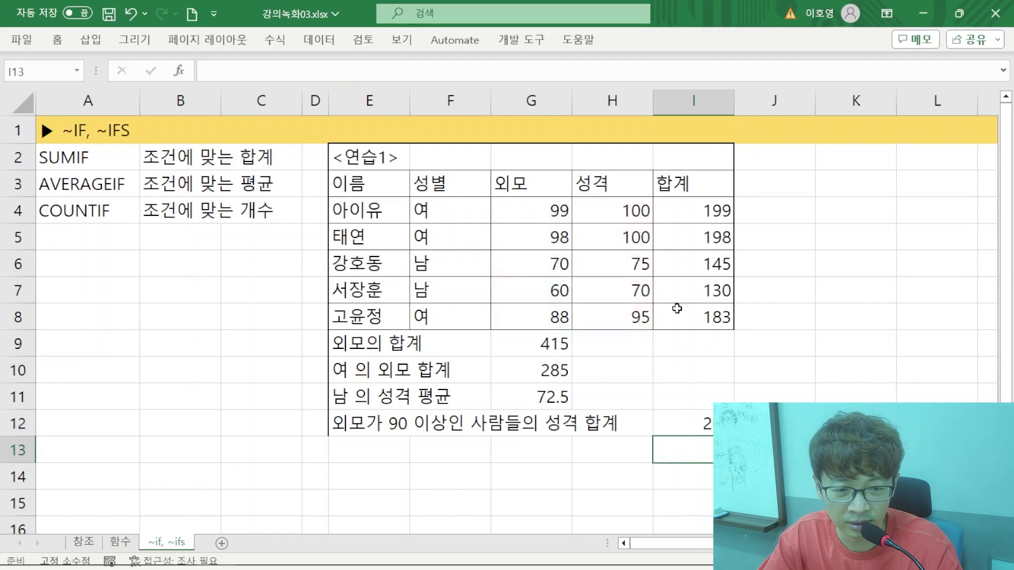
{"action": "left_click", "coordinate": [705, 423]}
{"action": "double_click", "coordinate": [706, 423]}
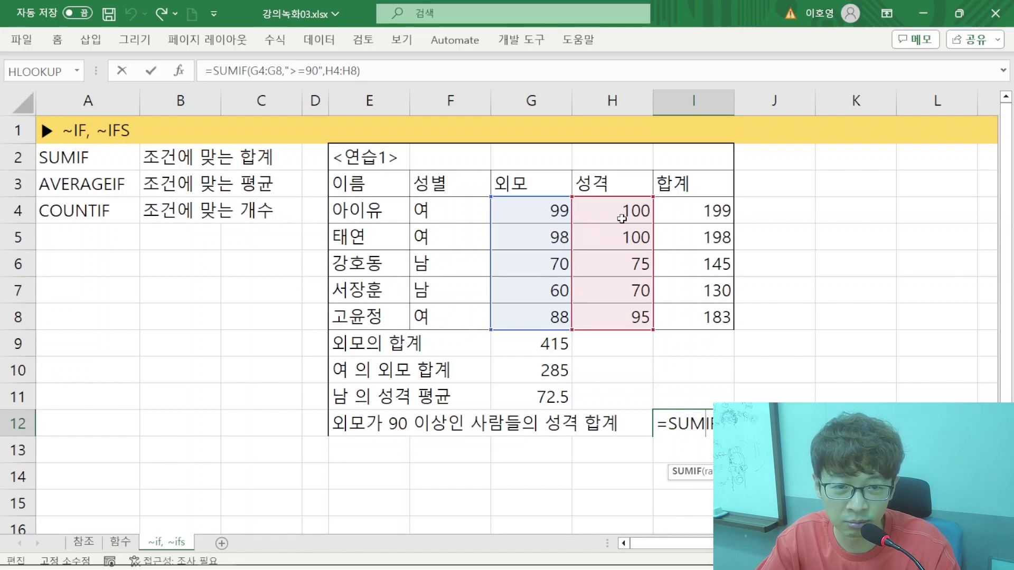
{"action": "key", "text": "Return"}
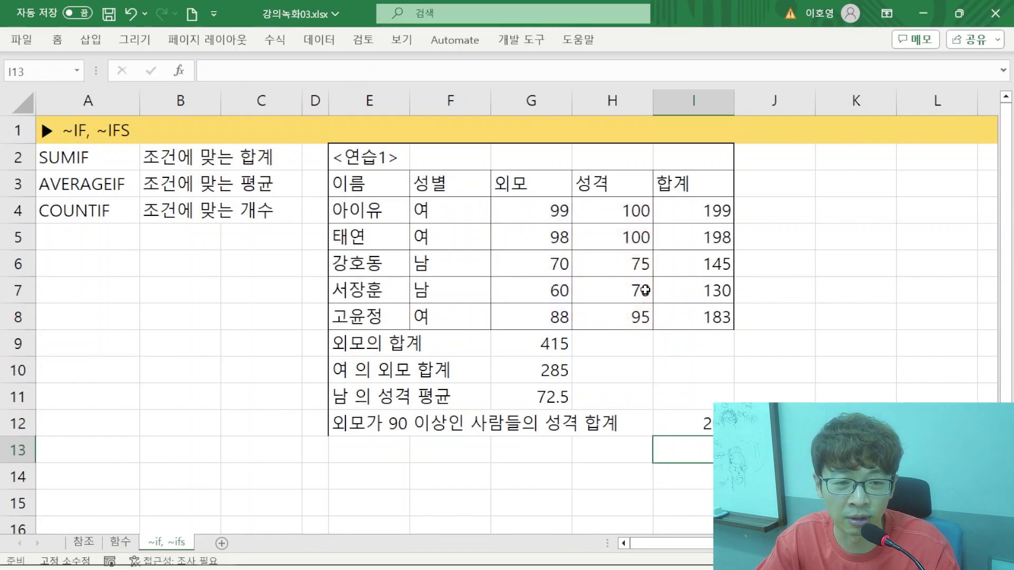
- Hide rows 9 to 11, which hold the first three summary results below the practice table
{"action": "left_click_drag", "start_coordinate": [706, 422], "coordinate": [625, 406]}
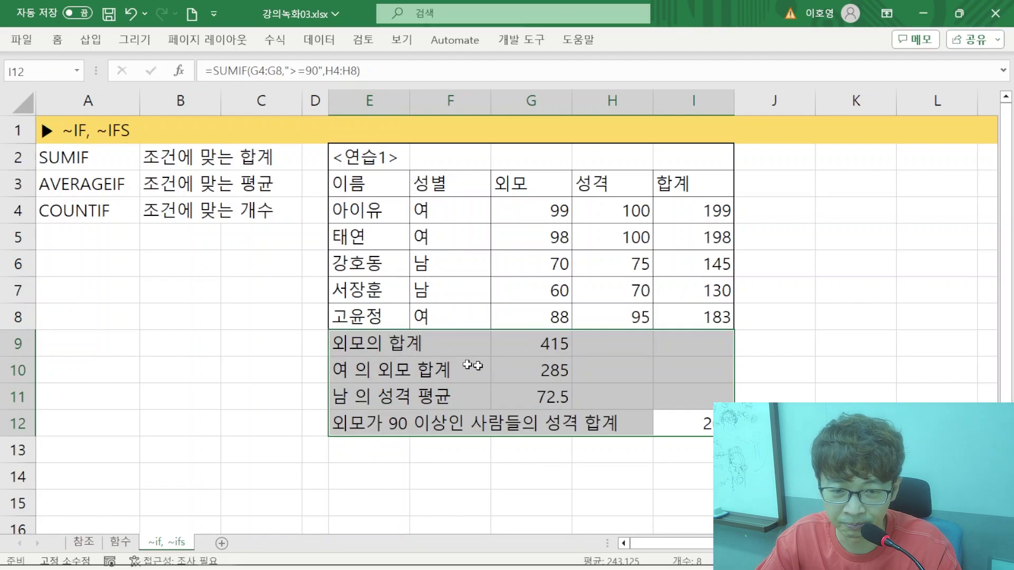
{"action": "left_click", "coordinate": [634, 377]}
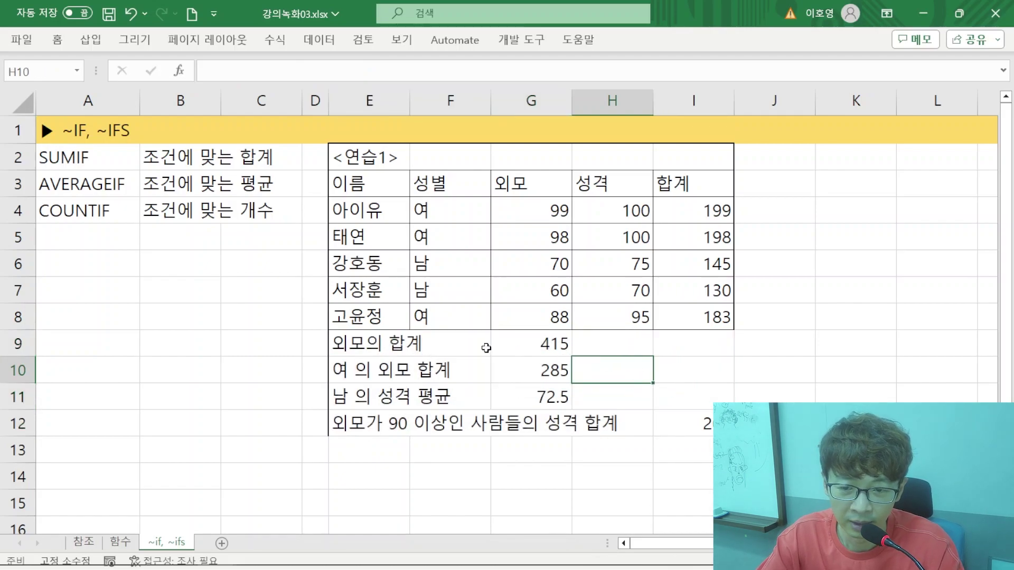
{"action": "left_click_drag", "start_coordinate": [8, 345], "coordinate": [22, 397]}
{"action": "right_click", "coordinate": [18, 358]}
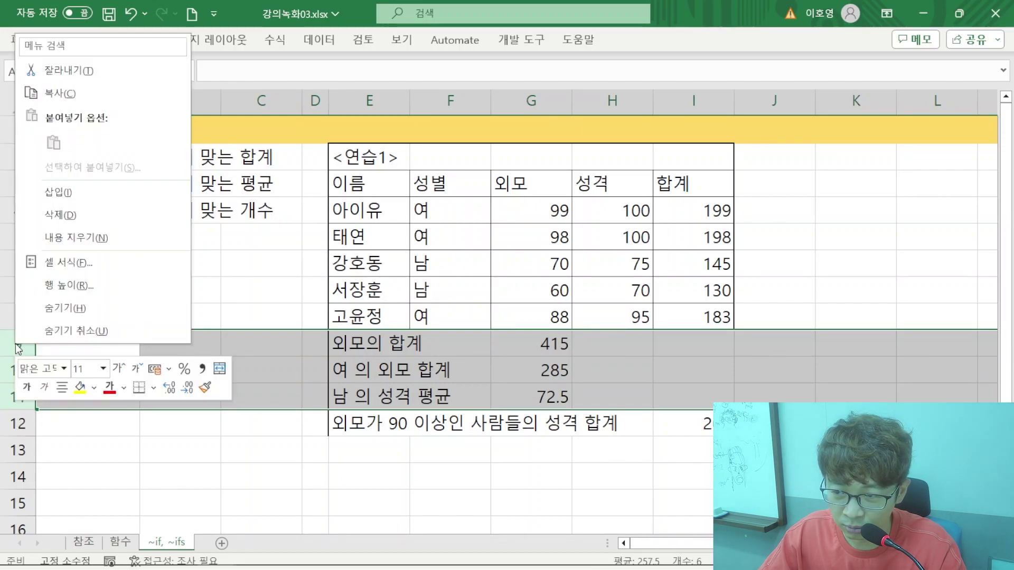
{"action": "left_click", "coordinate": [56, 312]}
{"action": "left_click", "coordinate": [404, 388]}
{"action": "left_click", "coordinate": [374, 354]}
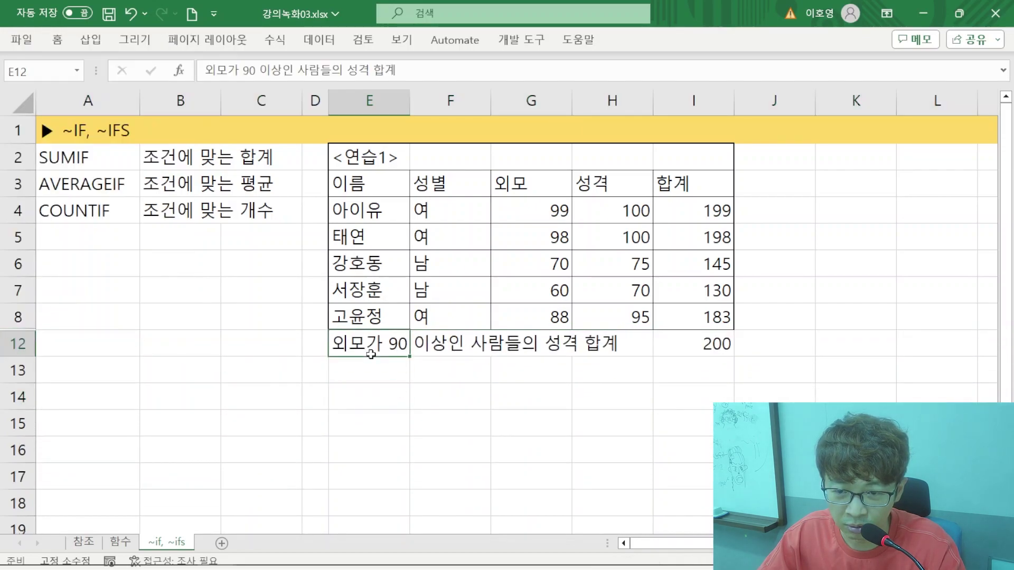
- Enter the label "외모가 90이상인 사람들의 외모 합계" in E13, under the 성격 합계 row
{"action": "left_click", "coordinate": [374, 366]}
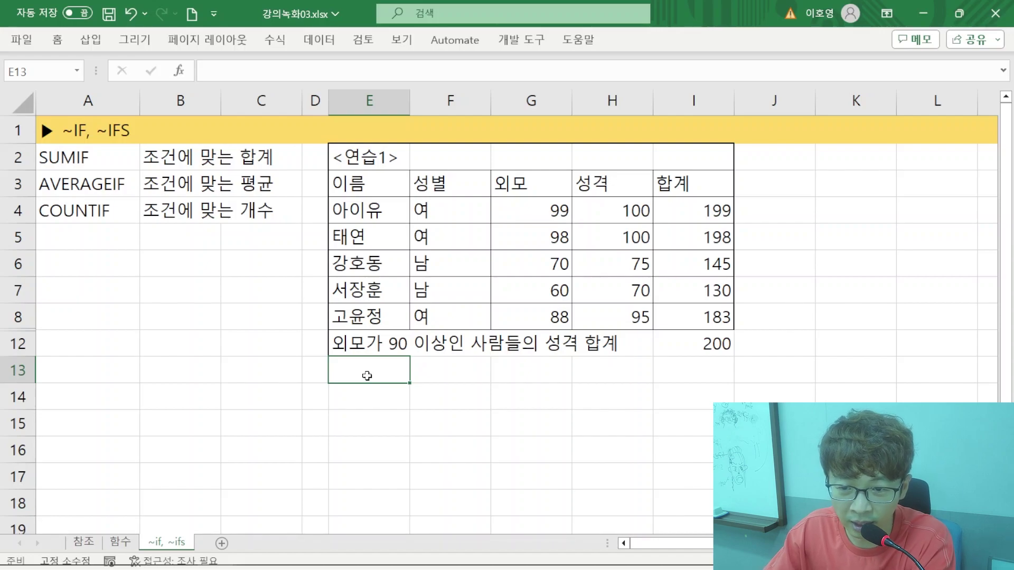
{"action": "type", "text": "DHLA"}
{"action": "key", "text": "BackSpace"}
{"action": "key", "text": "BackSpace"}
{"action": "key", "text": "BackSpace"}
{"action": "key", "text": "BackSpace"}
{"action": "key", "text": "Hangul"}
{"action": "type", "text": "외"}
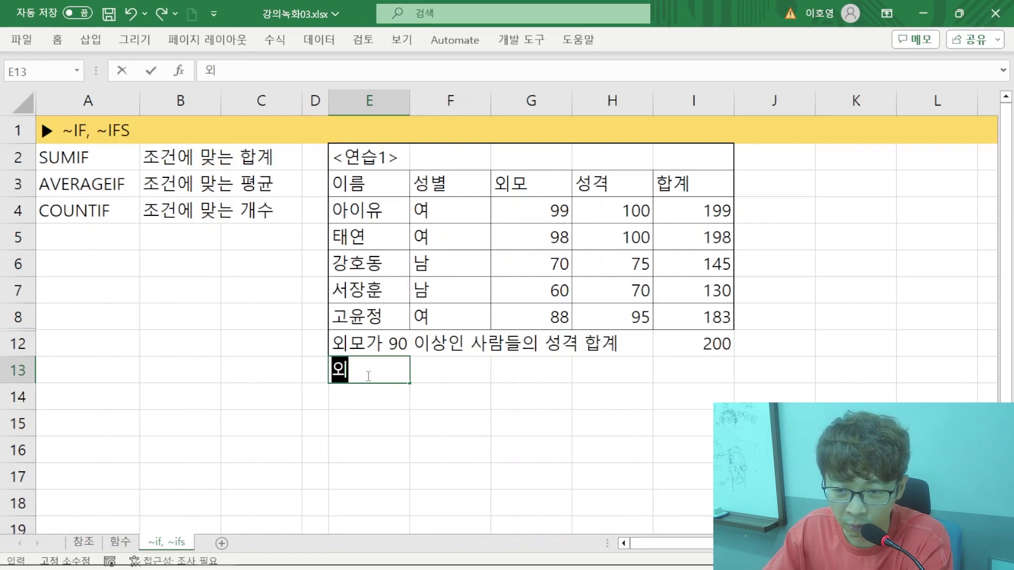
{"action": "type", "text": "모가 90이상인 사"}
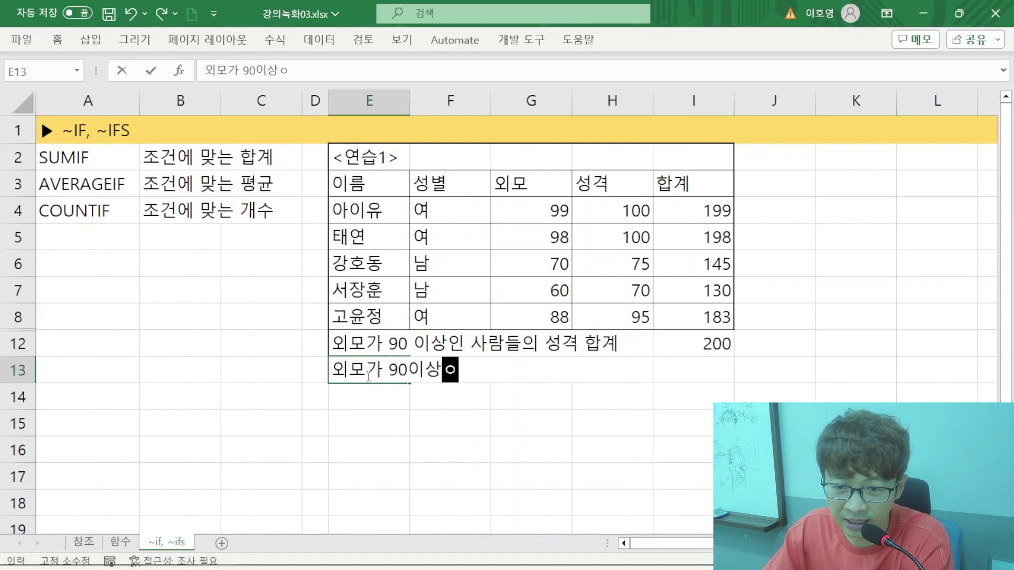
{"action": "type", "text": "람들의"}
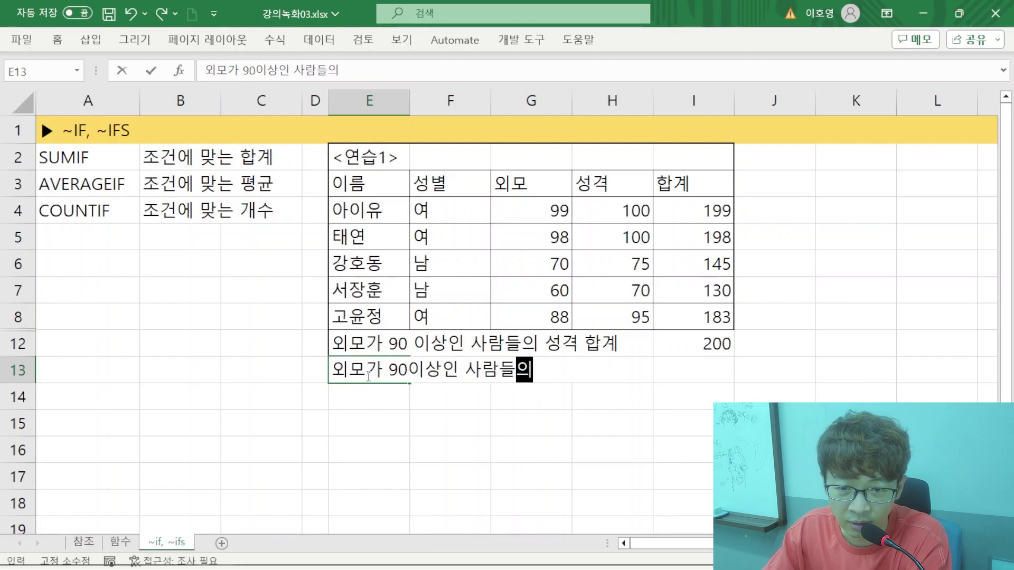
{"action": "type", "text": " 외모 합계"}
{"action": "key", "text": "Return"}
- Insert a space between "90" and "이상인" in the E13 label
{"action": "key", "text": "Up"}
{"action": "key", "text": "F2"}
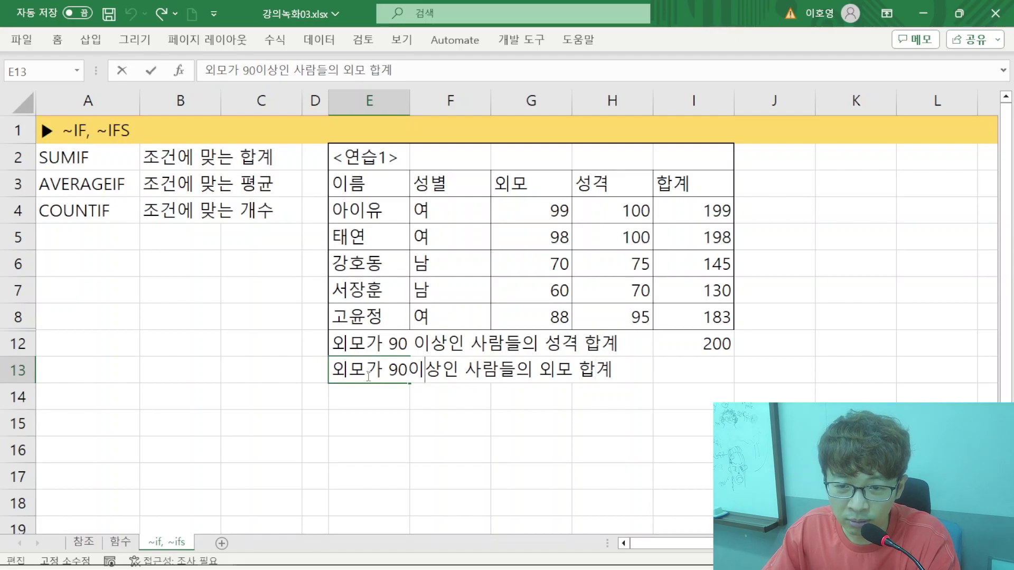
{"action": "key", "text": "Return"}
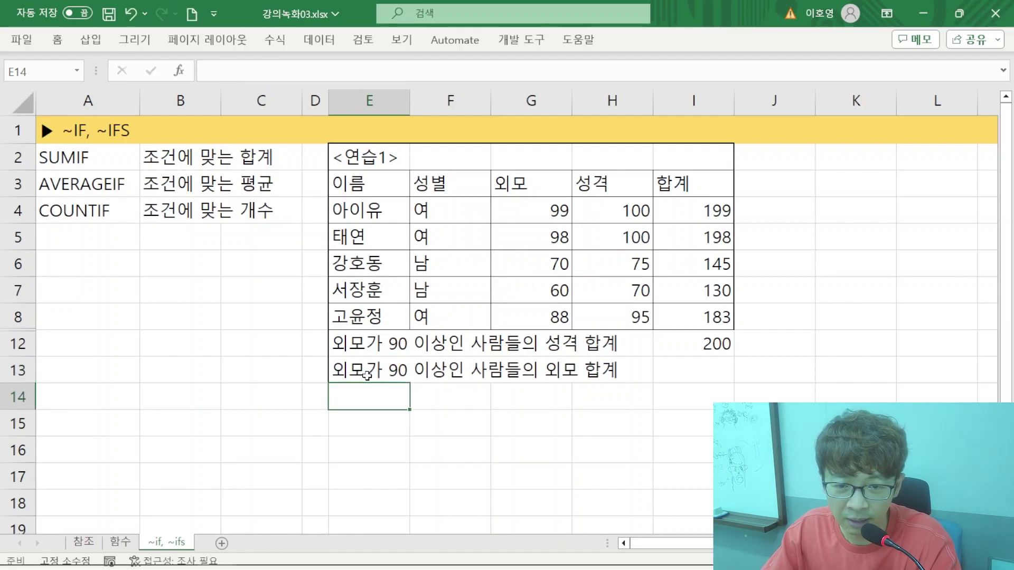
- Complete I13 with =SUMIF(G4:G8,">=90",G4:G8), using the 외모 scores as both criteria range and sum range
{"action": "left_click", "coordinate": [673, 366]}
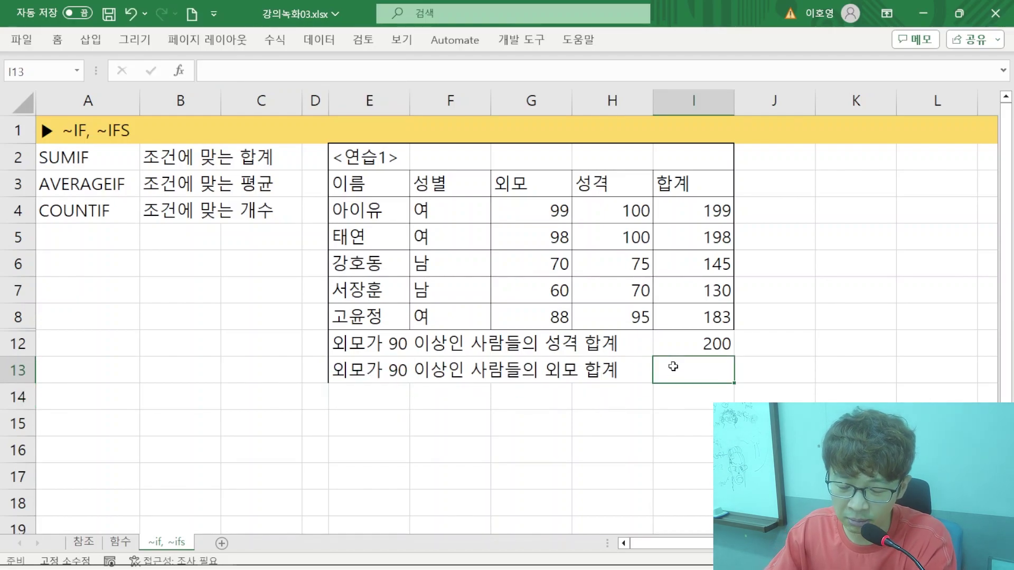
{"action": "type", "text": "=SUMIF"}
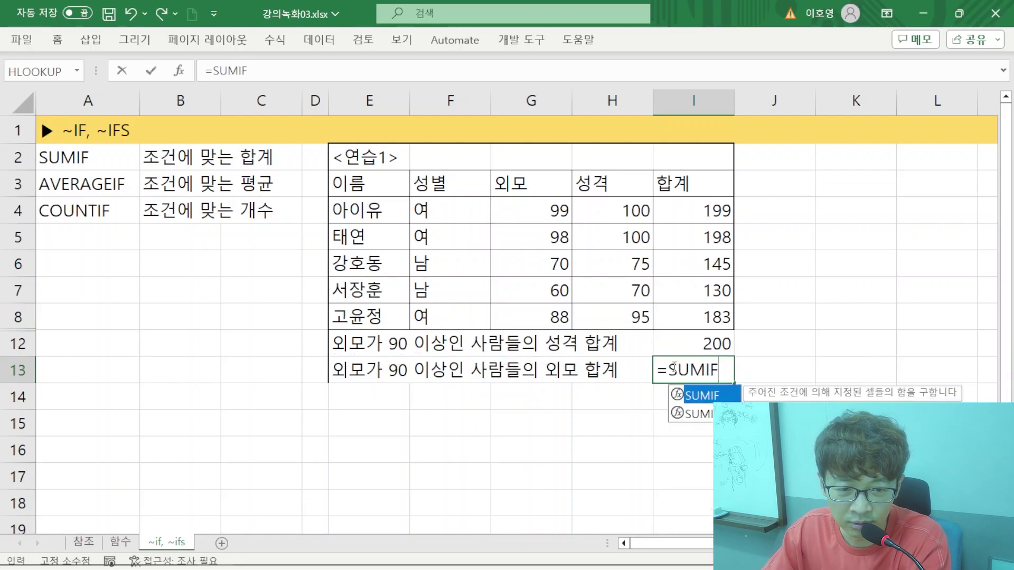
{"action": "type", "text": "("}
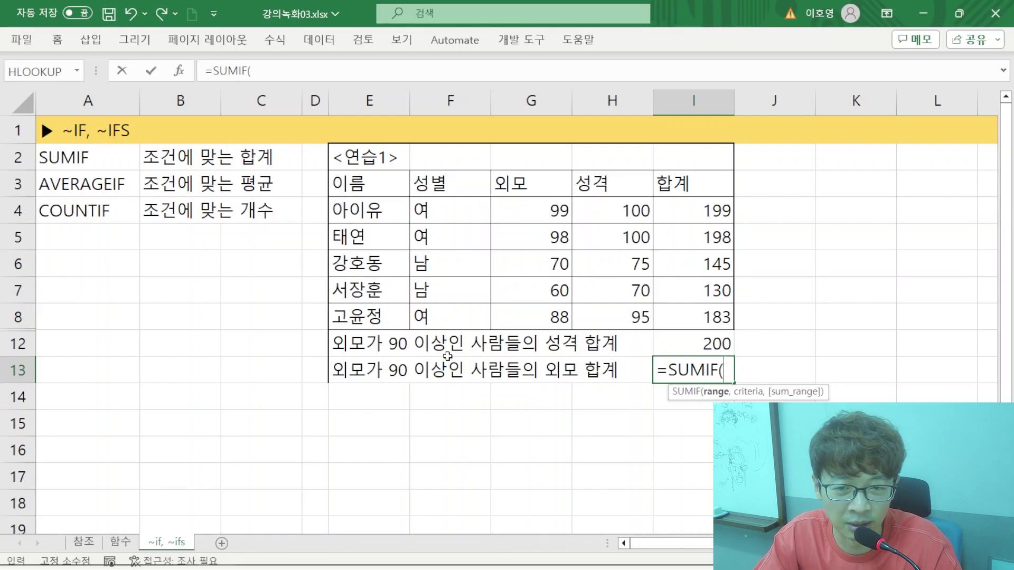
{"action": "left_click_drag", "start_coordinate": [510, 206], "coordinate": [541, 305]}
{"action": "type", "text": ",\">=90\","}
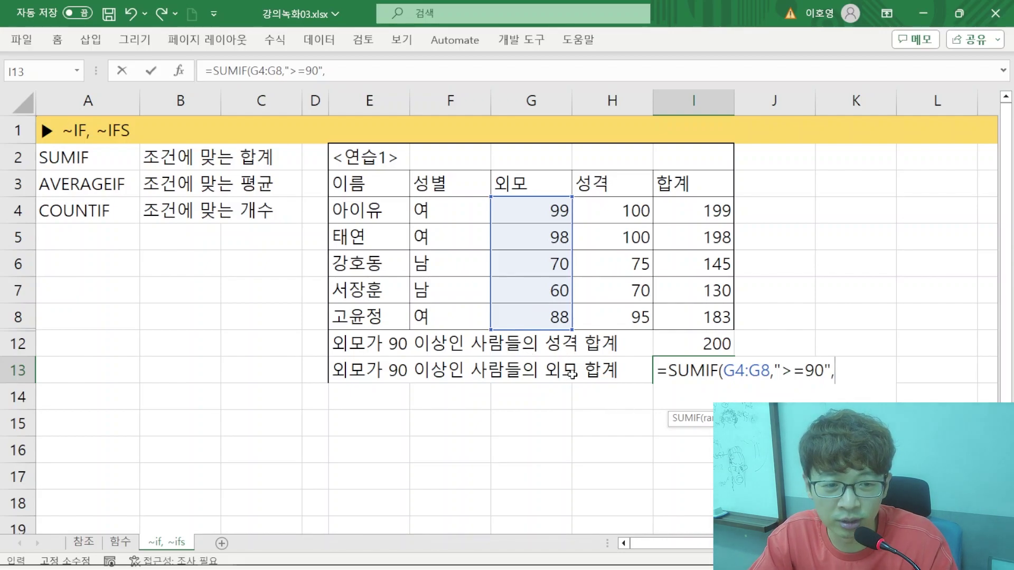
{"action": "left_click_drag", "start_coordinate": [511, 210], "coordinate": [539, 315]}
{"action": "type", "text": ")"}
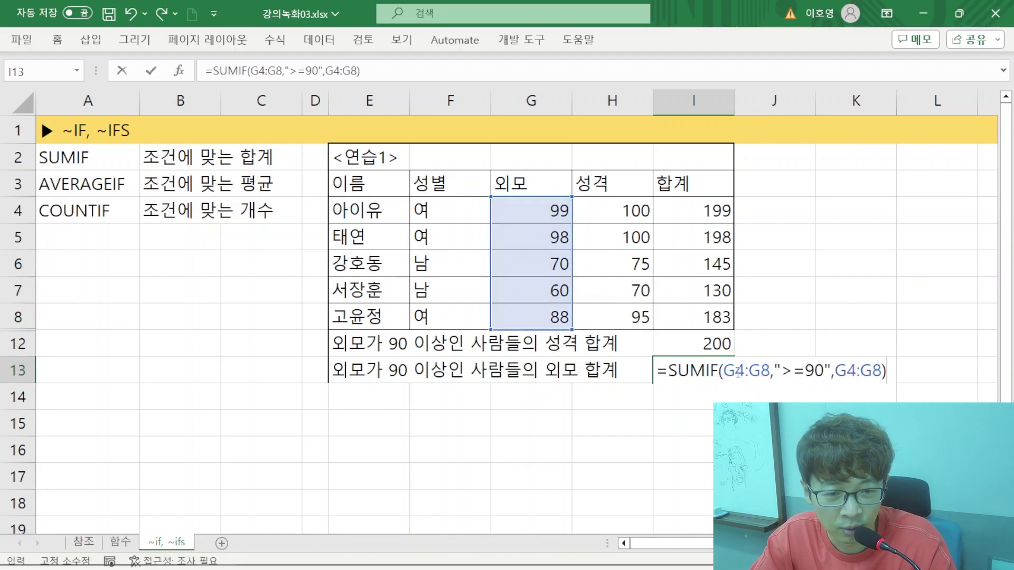
{"action": "key", "text": "Return"}
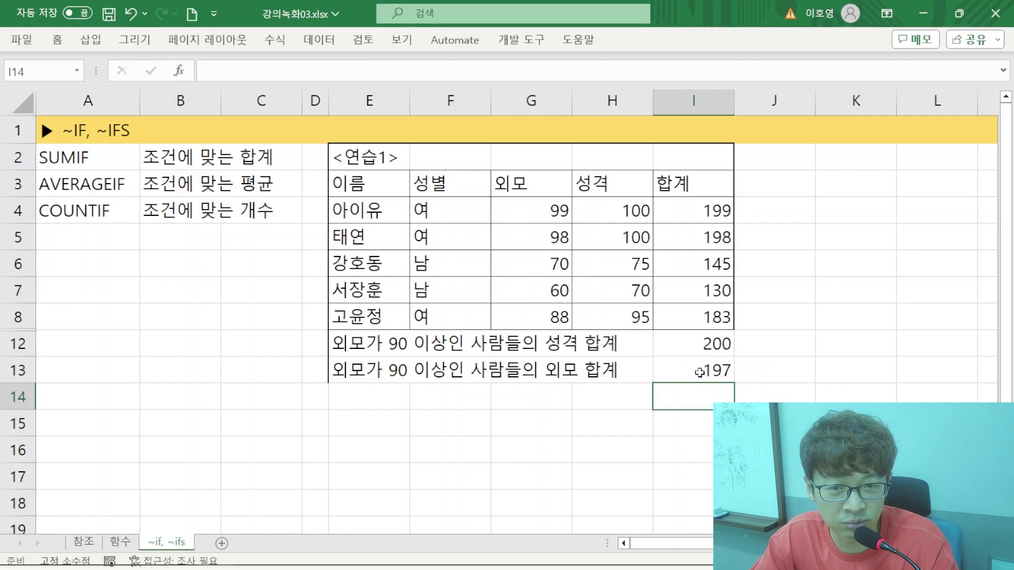
- Check the 외모 scores in G4:G5 that meet the criteria, and examine the criteria range in the I13 formula
{"action": "left_click", "coordinate": [527, 217]}
{"action": "left_click_drag", "start_coordinate": [530, 225], "coordinate": [531, 237]}
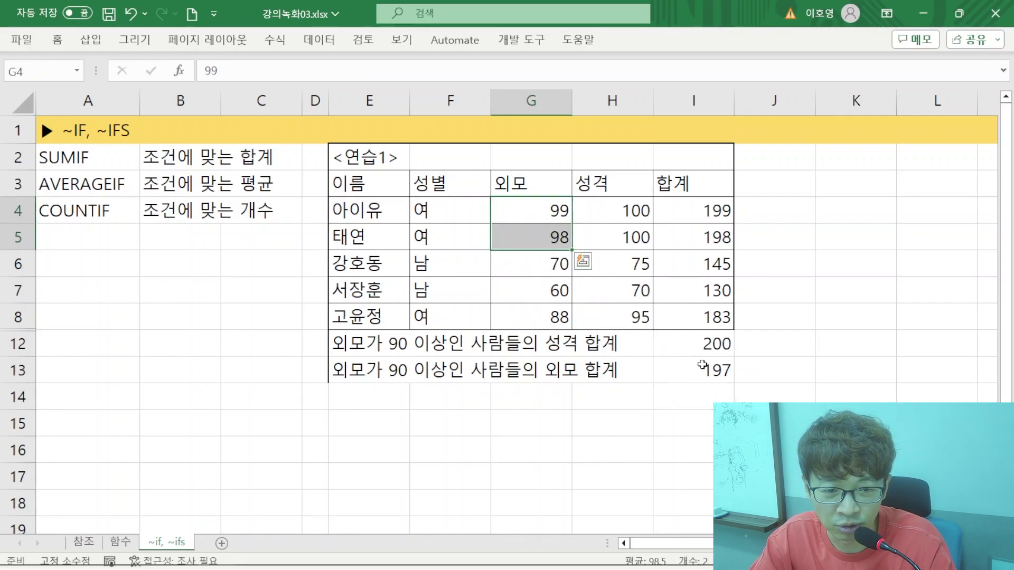
{"action": "double_click", "coordinate": [702, 364]}
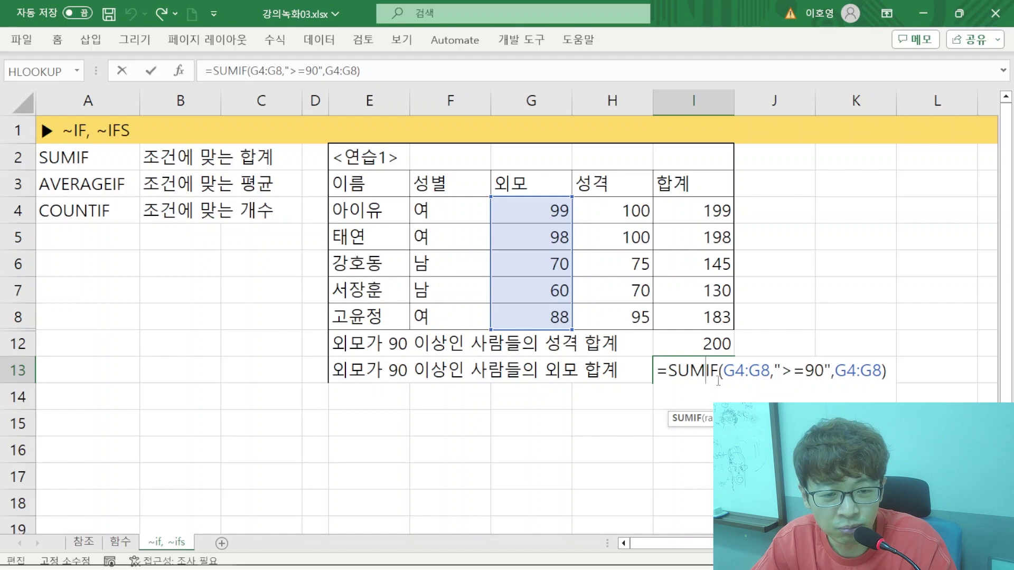
{"action": "left_click_drag", "start_coordinate": [722, 376], "coordinate": [770, 377]}
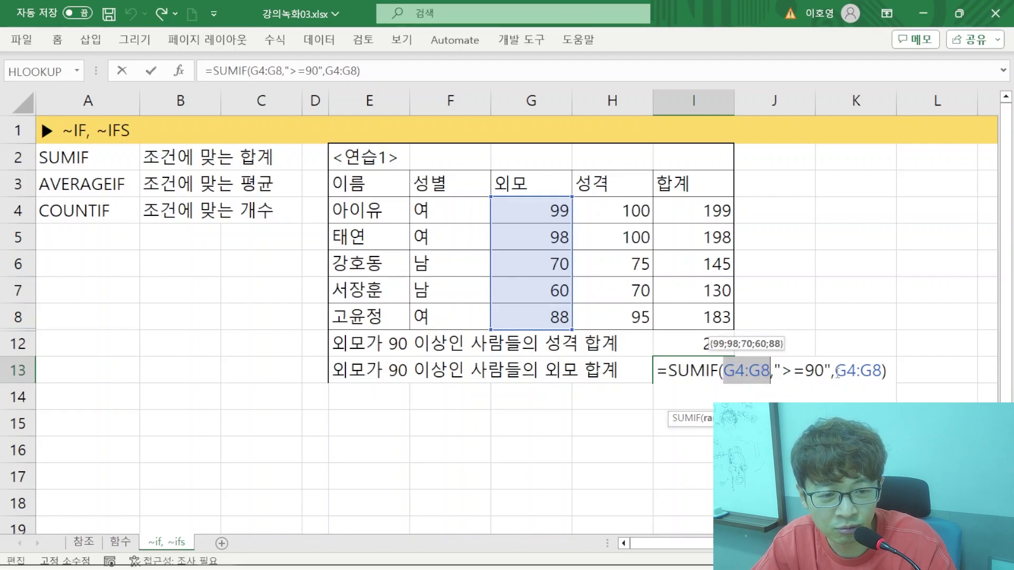
- Try I13 without the sum range as =SUMIF(G4:G8,">=90"), and undo the change
{"action": "left_click_drag", "start_coordinate": [836, 374], "coordinate": [882, 376]}
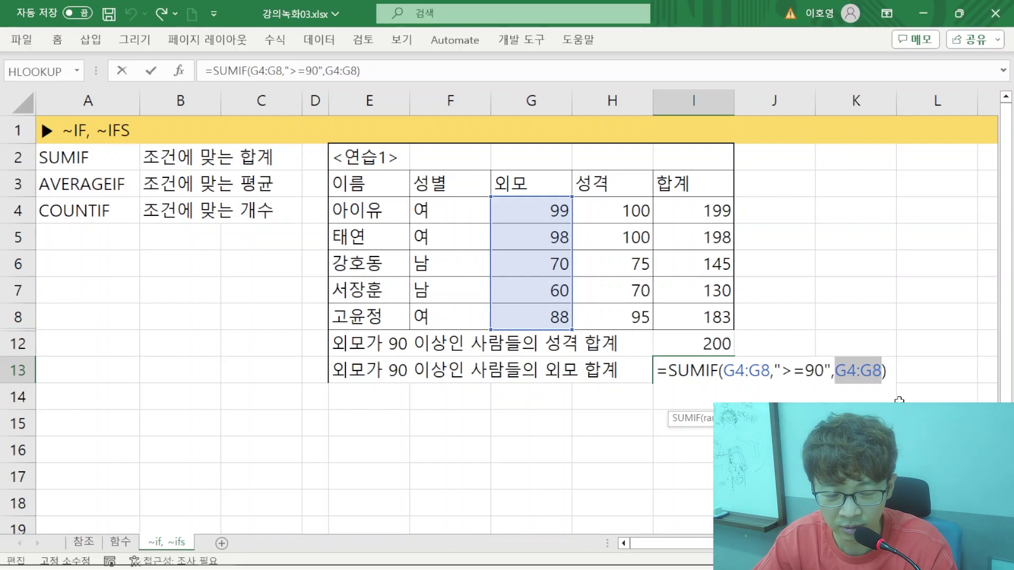
{"action": "key", "text": "BackSpace"}
{"action": "key", "text": "BackSpace"}
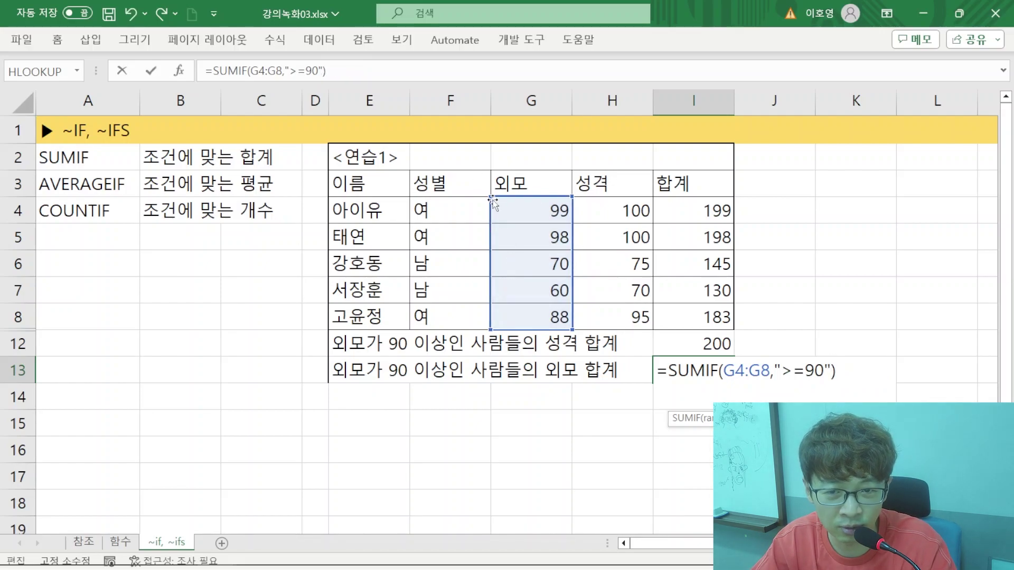
{"action": "key", "text": "Return"}
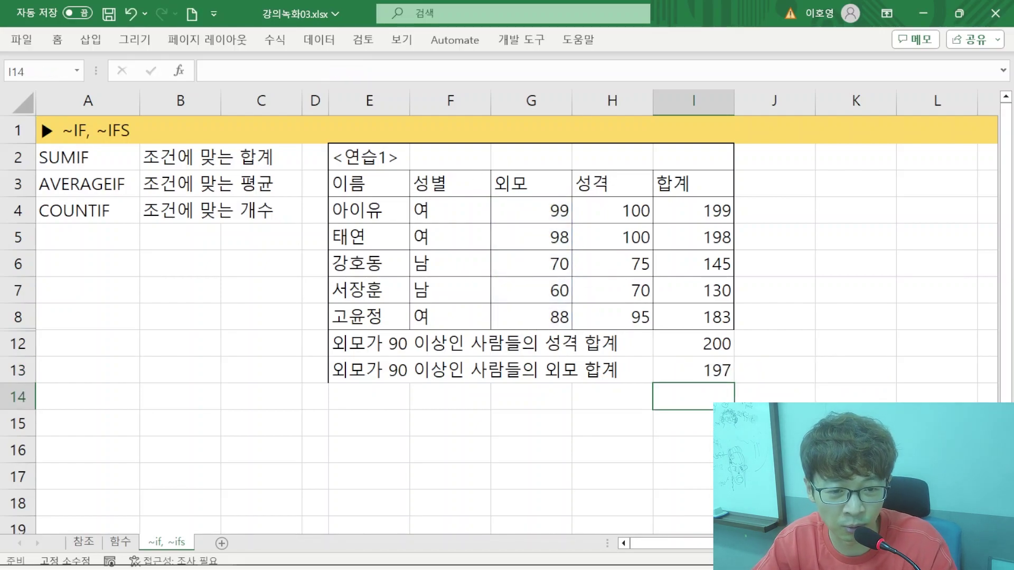
{"action": "double_click", "coordinate": [706, 369]}
{"action": "key", "text": "Escape"}
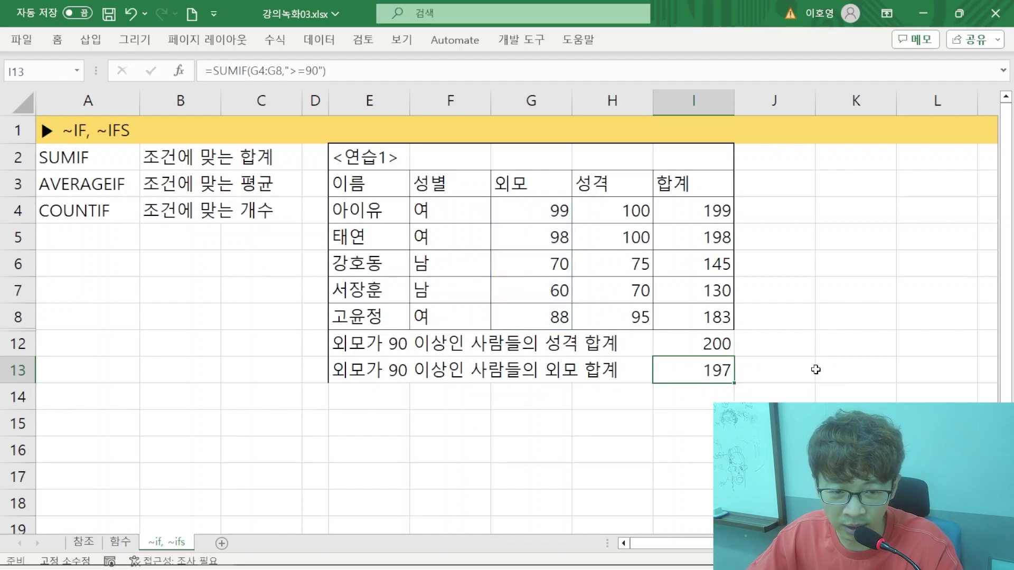
{"action": "key", "text": "ctrl+z"}
- Review the I13 formula, examining its ">=90" criteria and the repeated G4:G8 range
{"action": "double_click", "coordinate": [671, 370]}
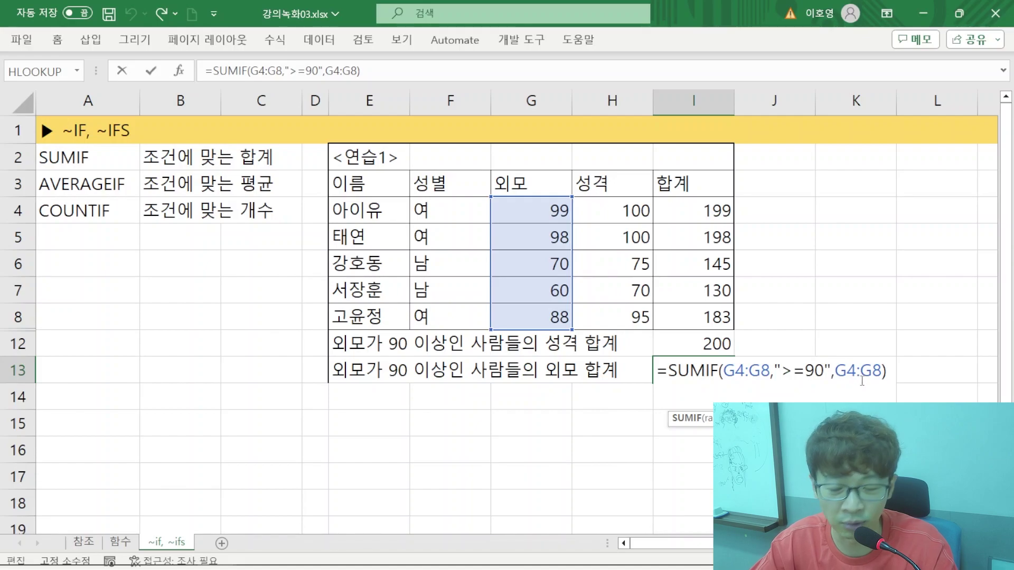
{"action": "key", "text": "Return"}
{"action": "double_click", "coordinate": [714, 370]}
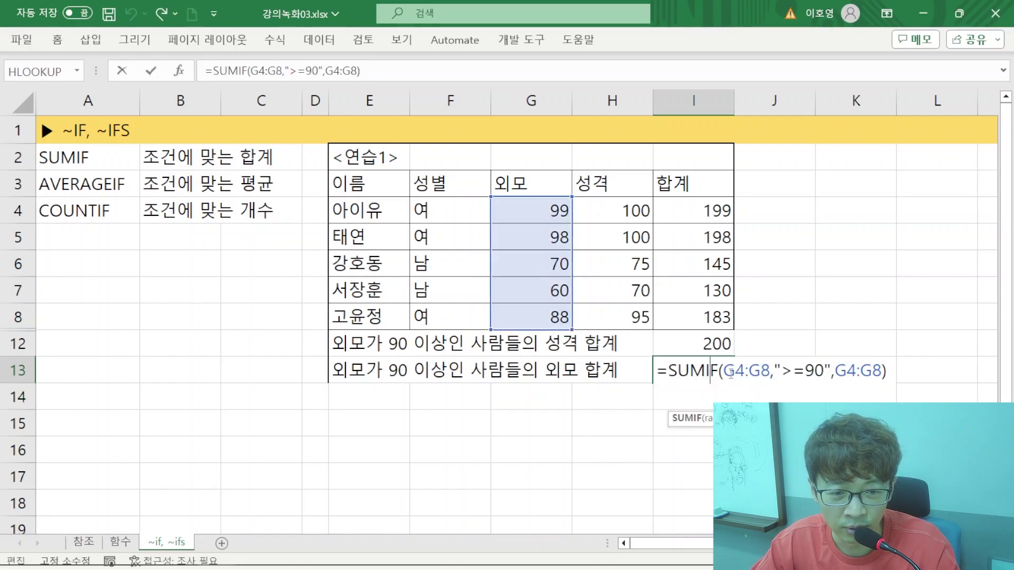
{"action": "left_click_drag", "start_coordinate": [784, 371], "coordinate": [805, 370]}
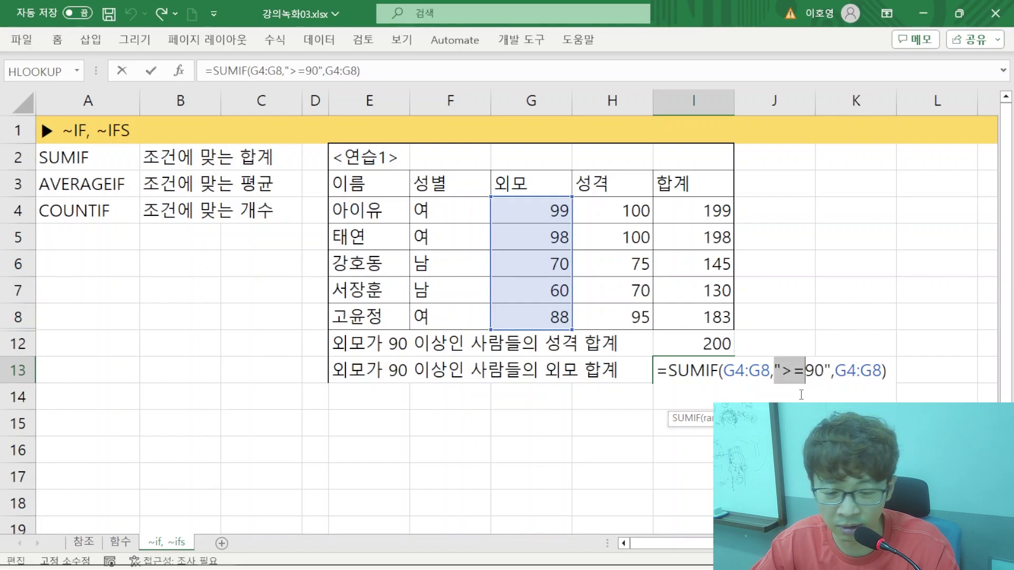
{"action": "key", "text": "Return"}
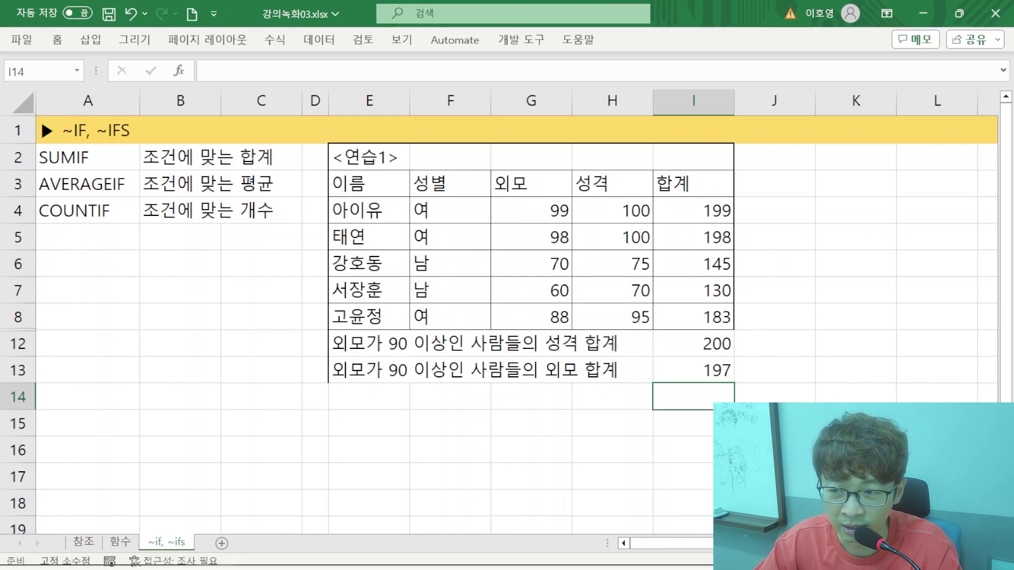
{"action": "left_click", "coordinate": [70, 257]}
{"action": "key", "text": "Down"}
{"action": "key", "text": "Down"}
{"action": "key", "text": "Down"}
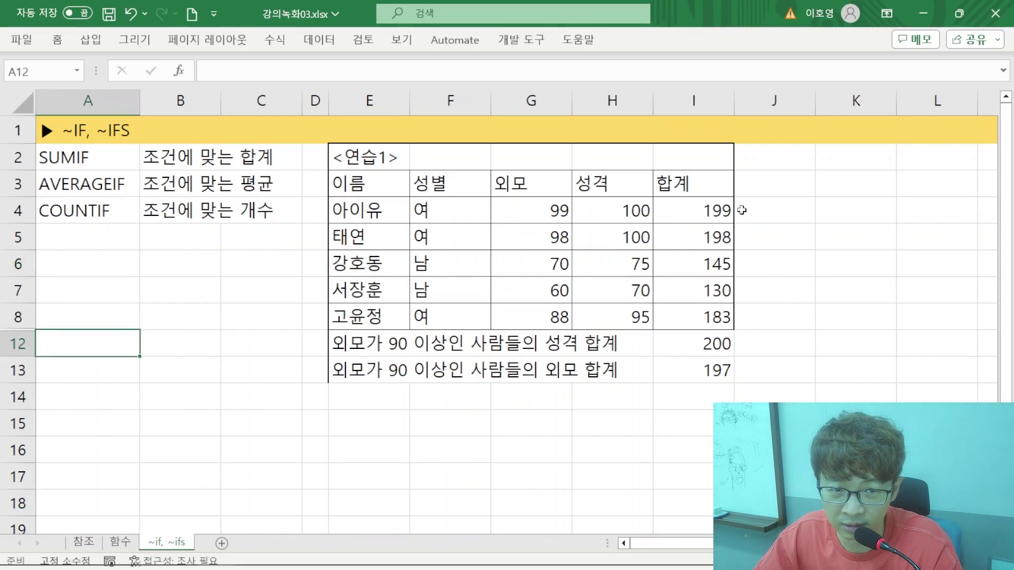
{"action": "left_click", "coordinate": [832, 185]}
{"action": "key", "text": "Right"}
{"action": "key", "text": "Right"}
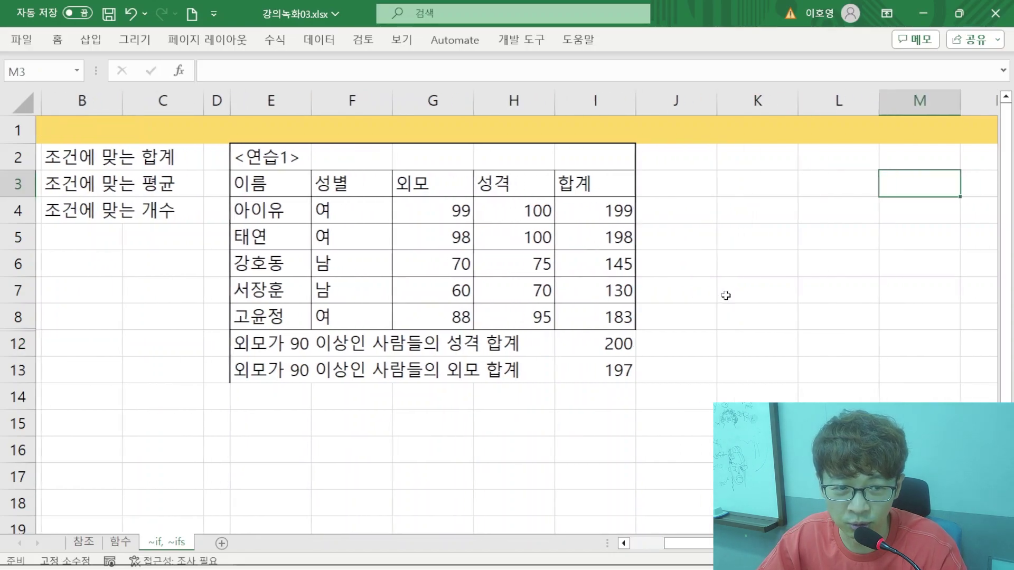
{"action": "key", "text": "Left"}
{"action": "key", "text": "Right"}
{"action": "key", "text": "Right"}
{"action": "key", "text": "Right"}
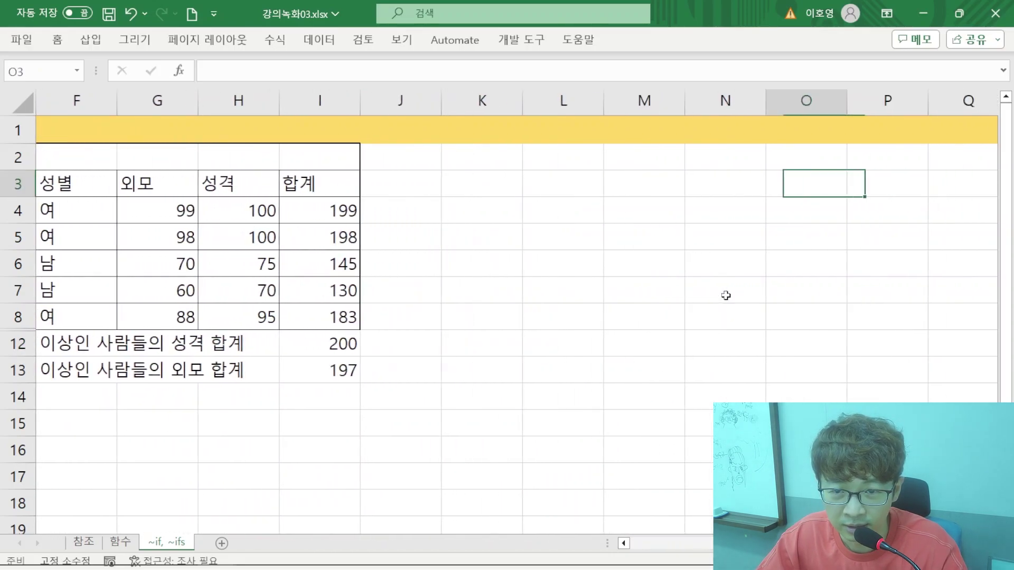
- Enter the equals operator "=" in K3, in the empty area beside the score table
{"action": "key", "text": "Left"}
{"action": "key", "text": "Left"}
{"action": "key", "text": "Left"}
{"action": "key", "text": "Left"}
{"action": "key", "text": "Left"}
{"action": "key", "text": "Left"}
{"action": "key", "text": "Right"}
{"action": "key", "text": "Right"}
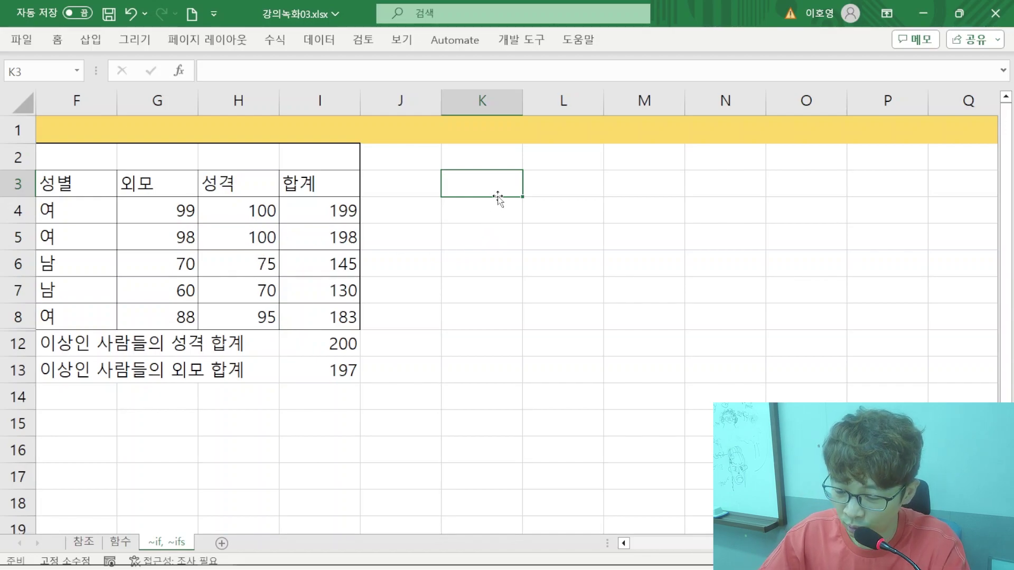
{"action": "key", "text": "Return"}
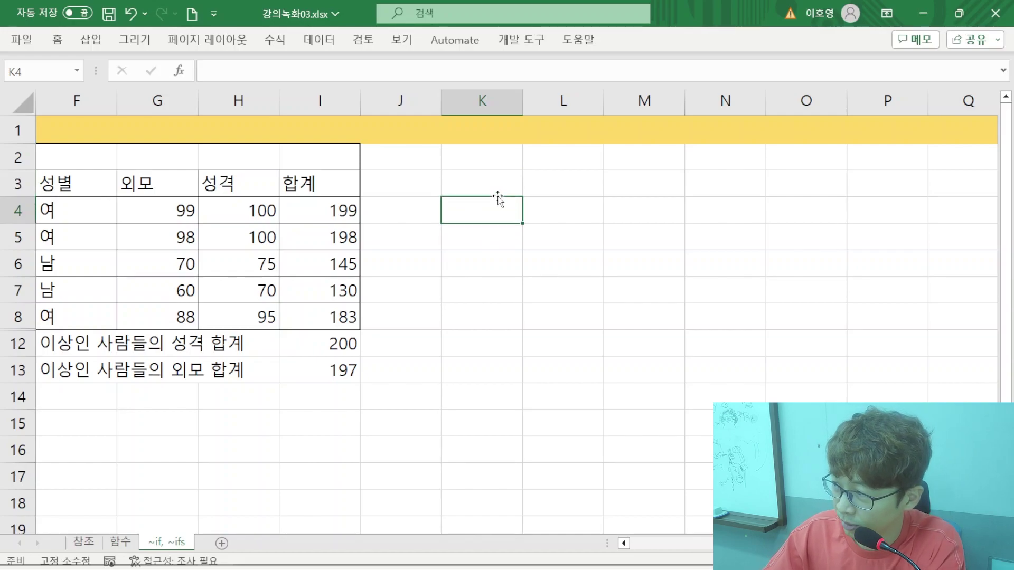
{"action": "key", "text": "Up"}
{"action": "type", "text": "="}
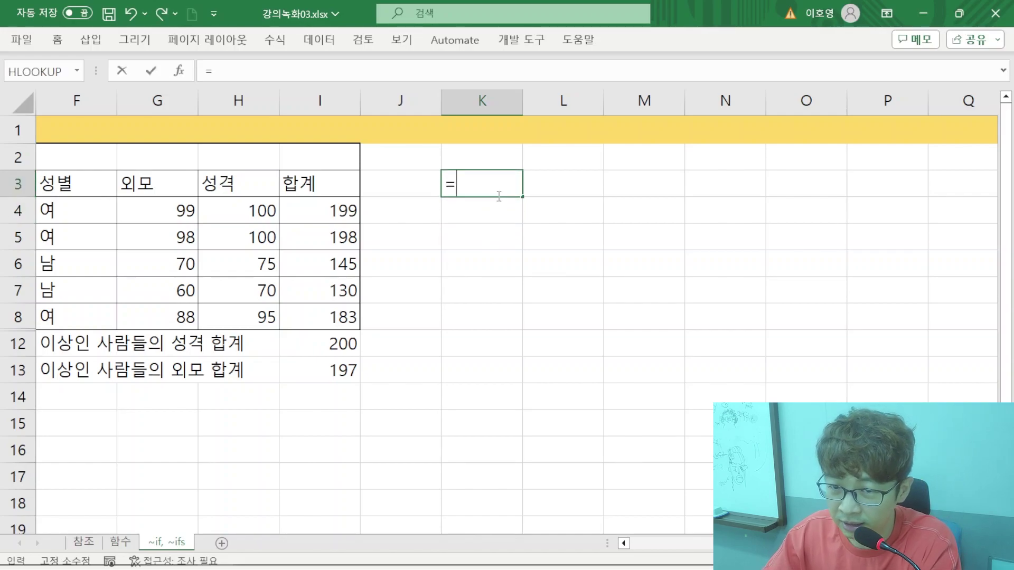
{"action": "key", "text": "Tab"}
- Enter the description "같음" in L3 for the equals operator
{"action": "type", "text": "RKXD"}
{"action": "key", "text": "BackSpace"}
{"action": "key", "text": "BackSpace"}
{"action": "key", "text": "BackSpace"}
{"action": "key", "text": "BackSpace"}
{"action": "key", "text": "Hangul"}
{"action": "type", "text": "갈음"}
{"action": "key", "text": "Return"}
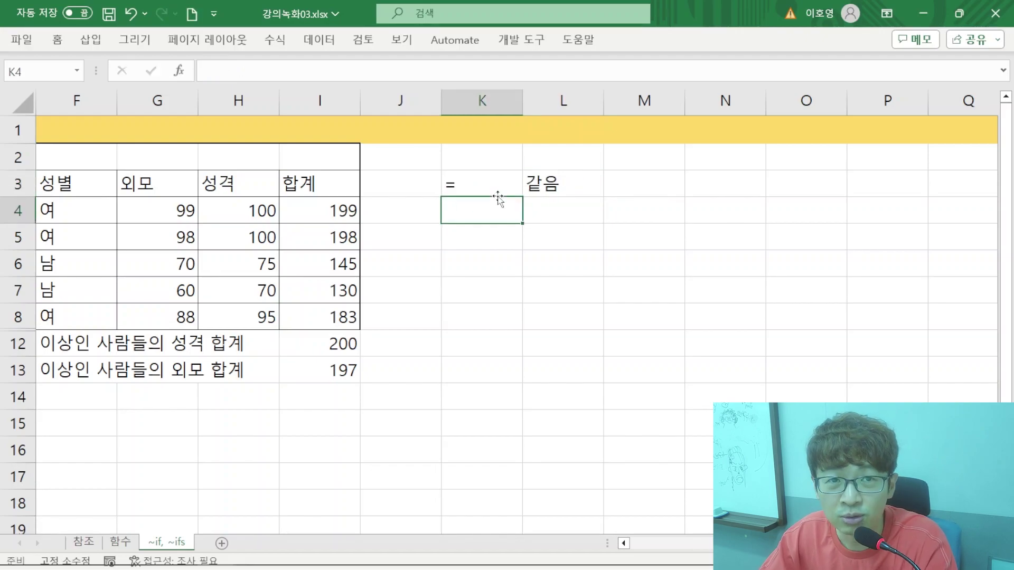
- Enter the operator "<>" in K4 with the description "같지 않음" in L4, and highlight that pair
{"action": "type", "text": "<>"}
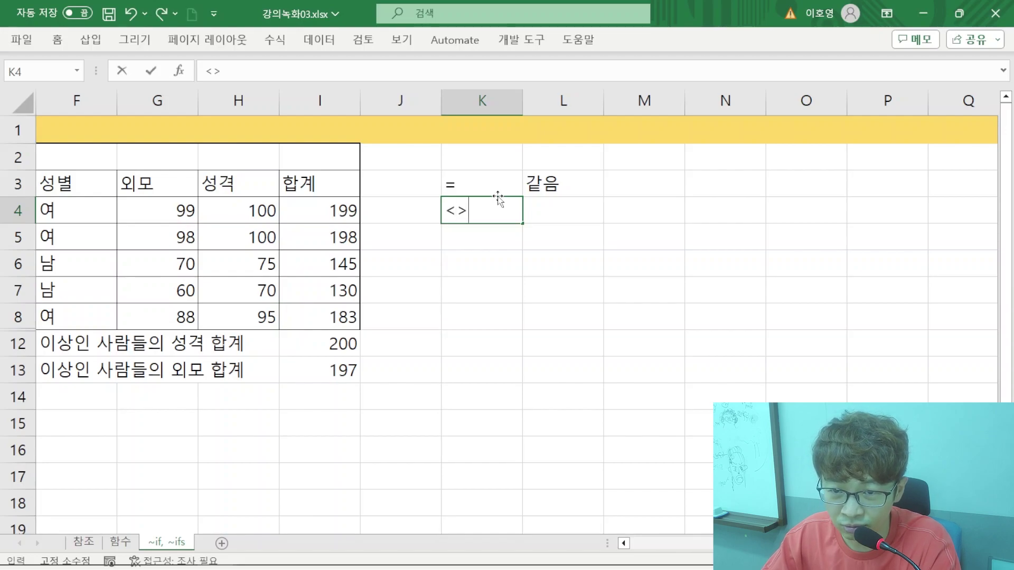
{"action": "key", "text": "Tab"}
{"action": "type", "text": "같지 않음"}
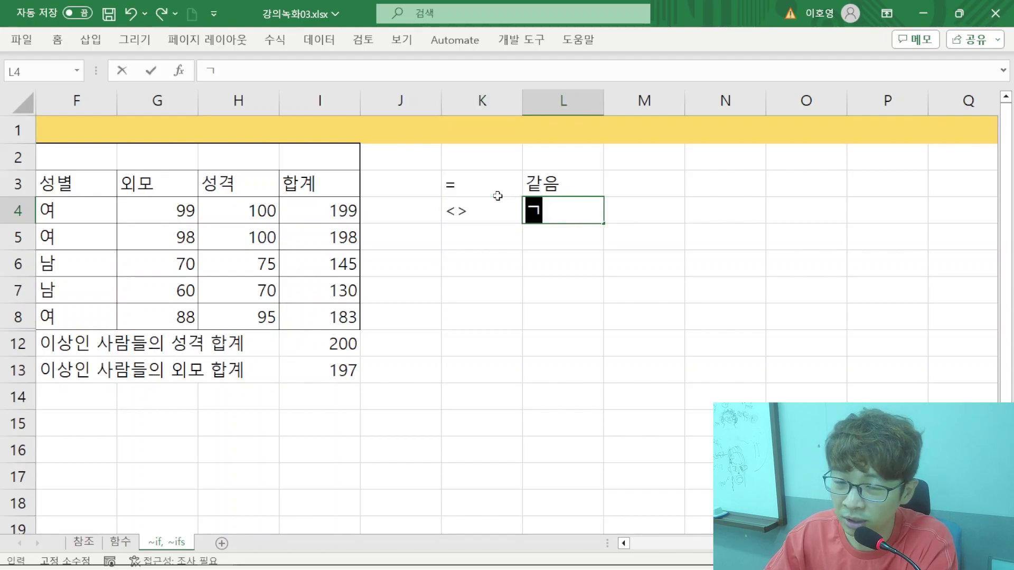
{"action": "key", "text": "Return"}
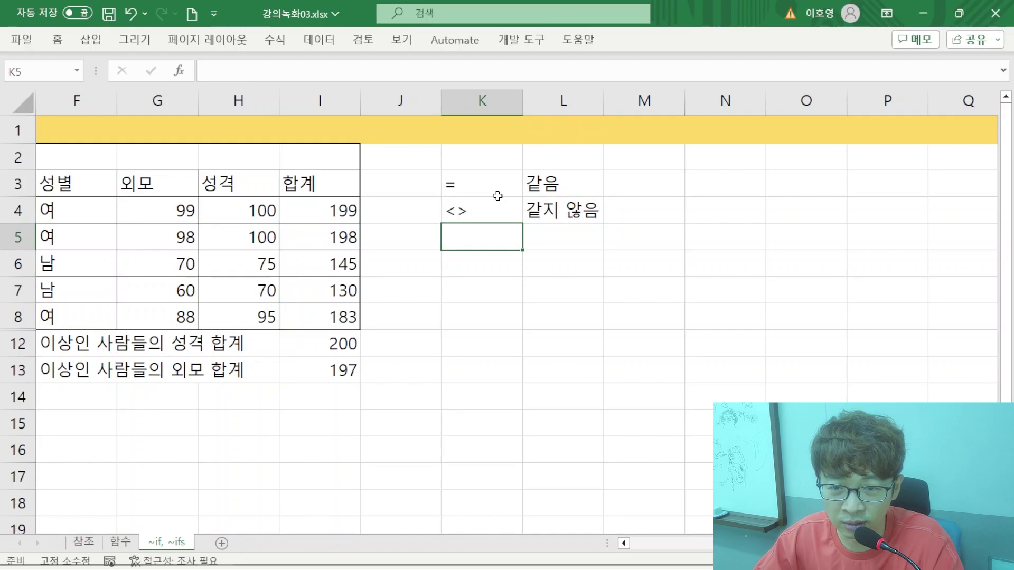
{"action": "left_click_drag", "start_coordinate": [508, 209], "coordinate": [533, 204]}
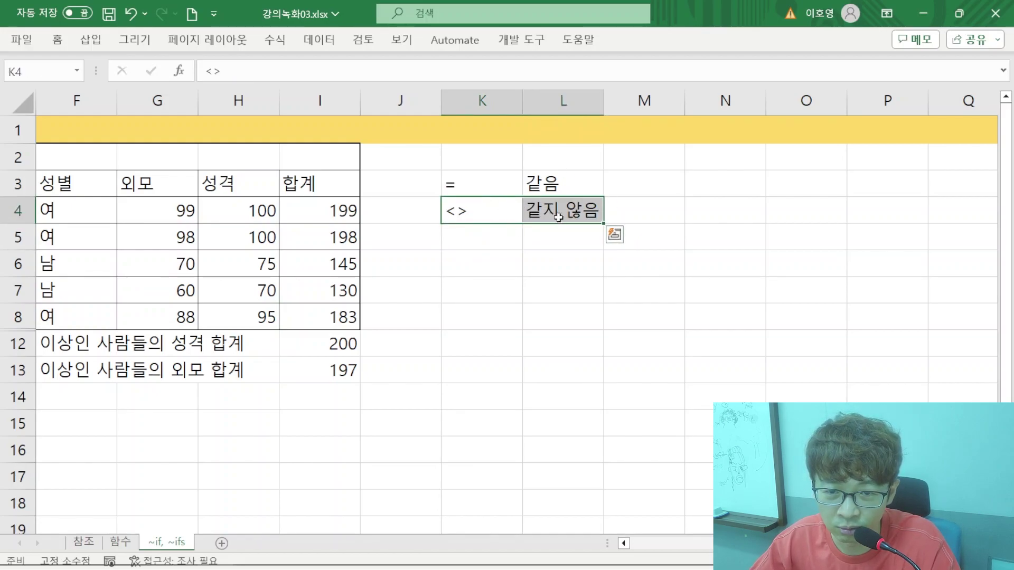
- Enter the comparison example ">=100" in K5, below the "<>" operator
{"action": "left_click", "coordinate": [463, 235]}
{"action": "type", "text": ">=100"}
{"action": "key", "text": "Tab"}
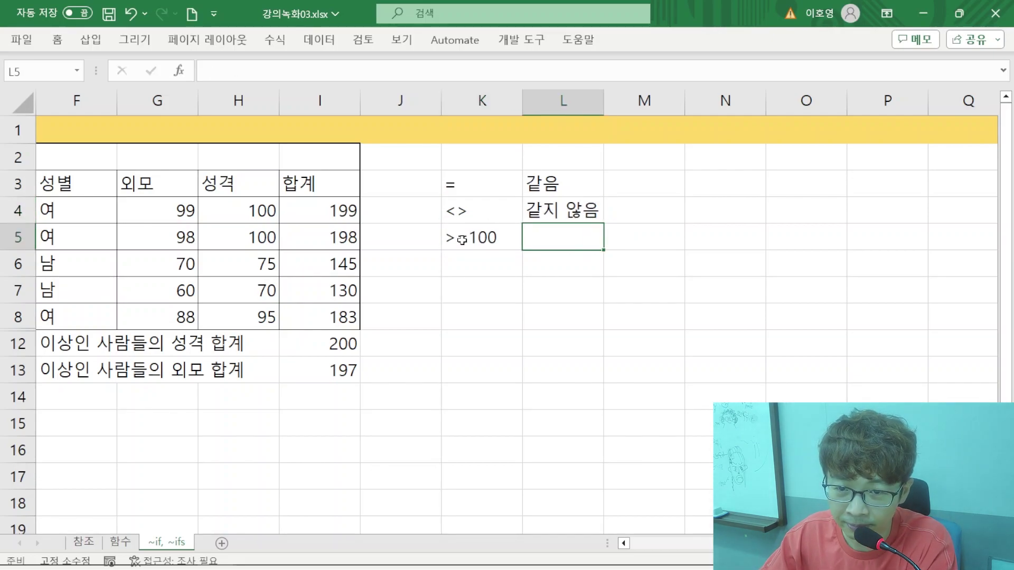
- Enter the description "100 이상" in L5, and add "<=100" in K6 with the description "100 이하" in L6
{"action": "type", "text": "100 이상"}
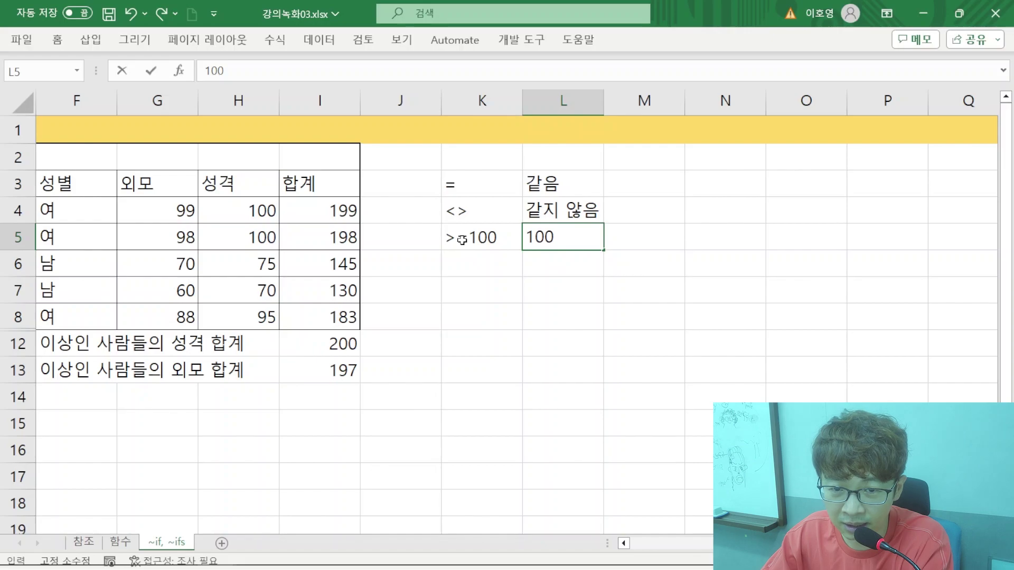
{"action": "key", "text": "Return"}
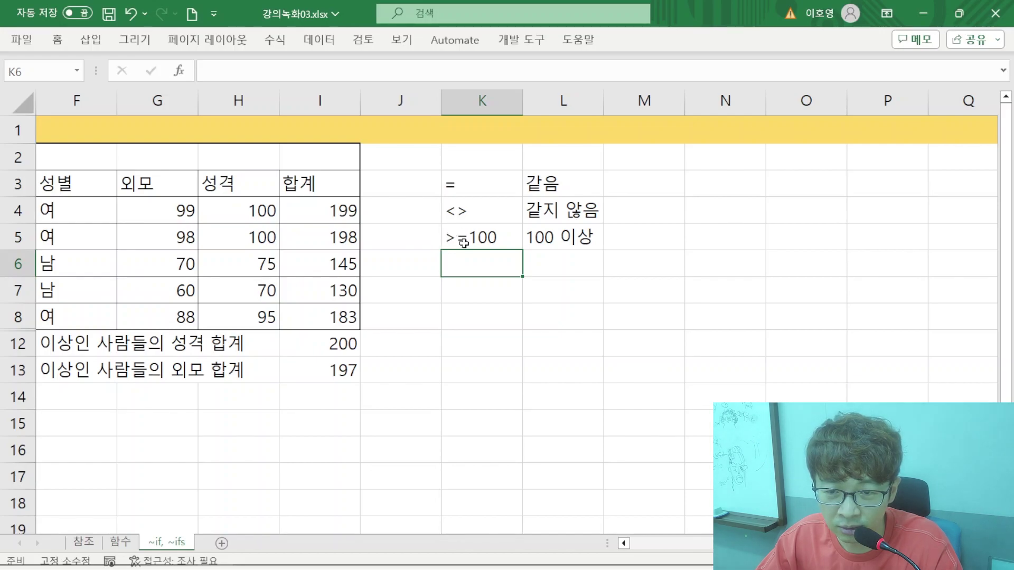
{"action": "type", "text": "<="}
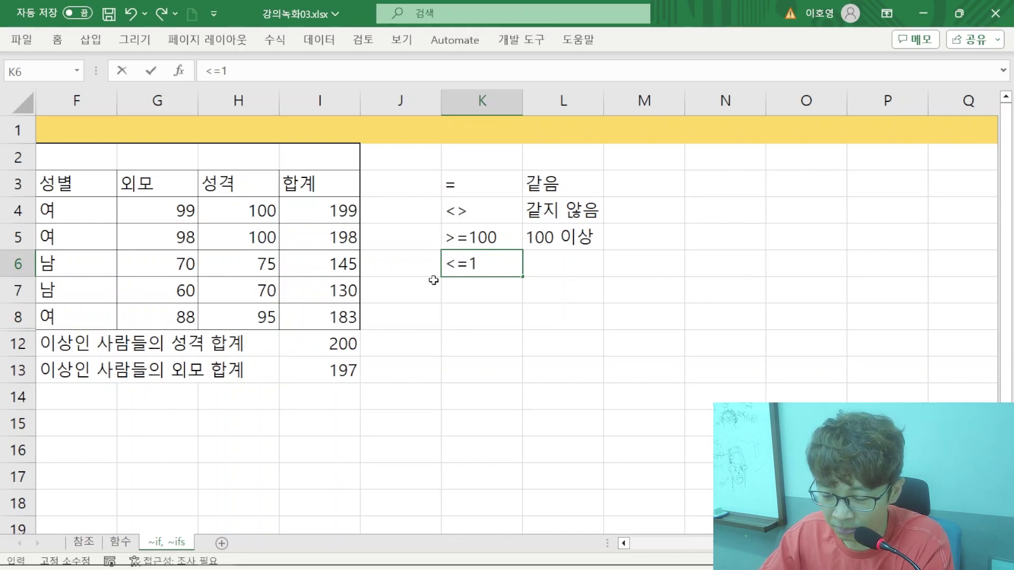
{"action": "type", "text": "100"}
{"action": "key", "text": "Tab"}
{"action": "type", "text": "100"}
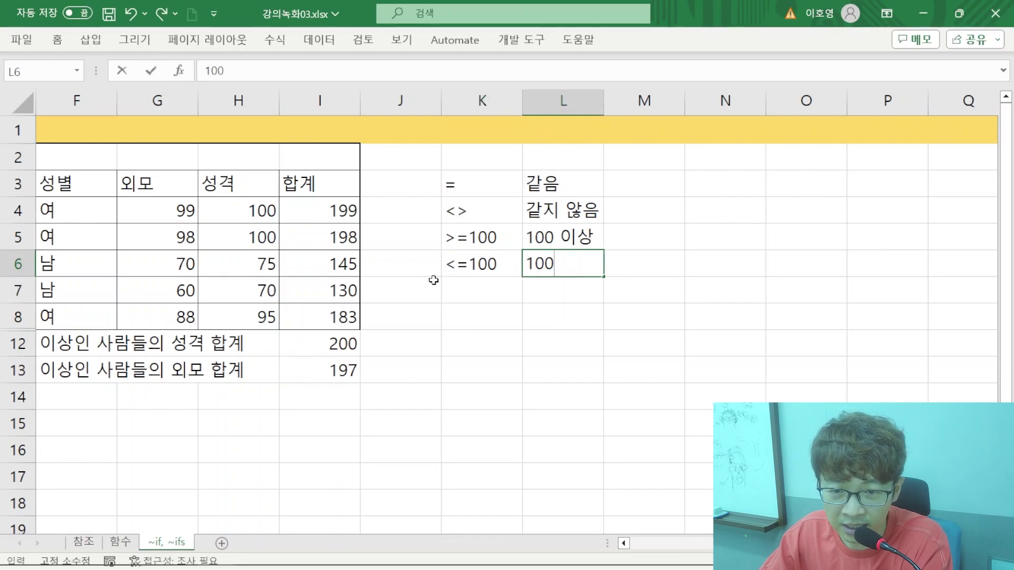
{"action": "type", "text": " 이하"}
{"action": "key", "text": "Return"}
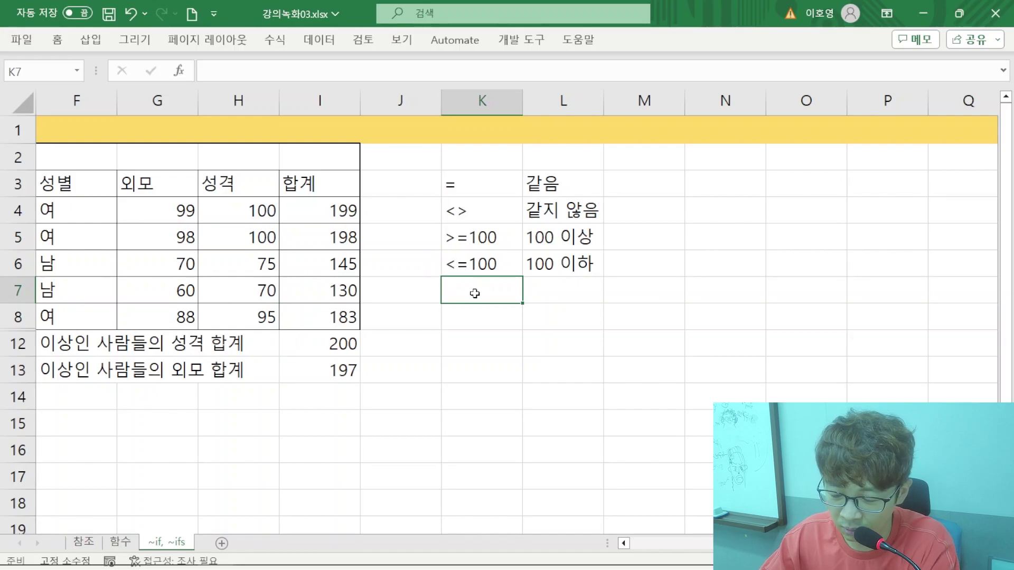
- Add the comparison ">100" with "100 초과" in K7:L7, and "<100" with "100 미만" in K8:L8
{"action": "type", "text": ">100"}
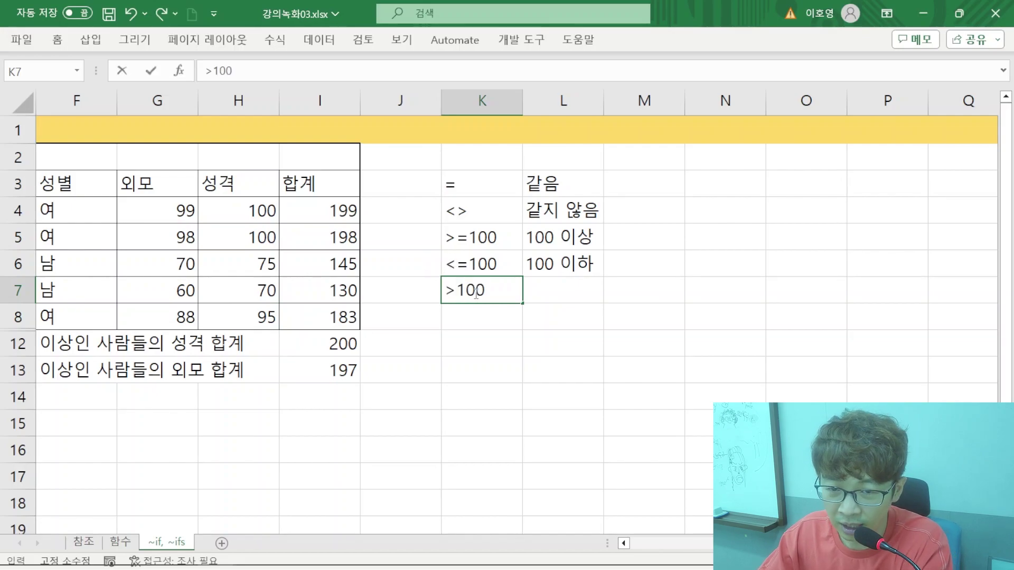
{"action": "key", "text": "Tab"}
{"action": "type", "text": "100 초과"}
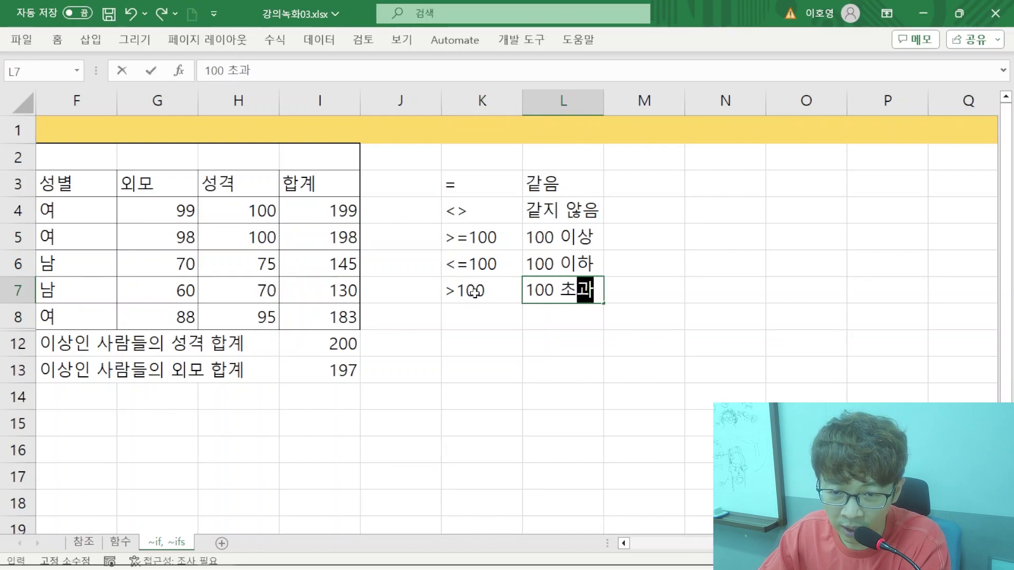
{"action": "key", "text": "Return"}
{"action": "type", "text": "<100"}
{"action": "key", "text": "Tab"}
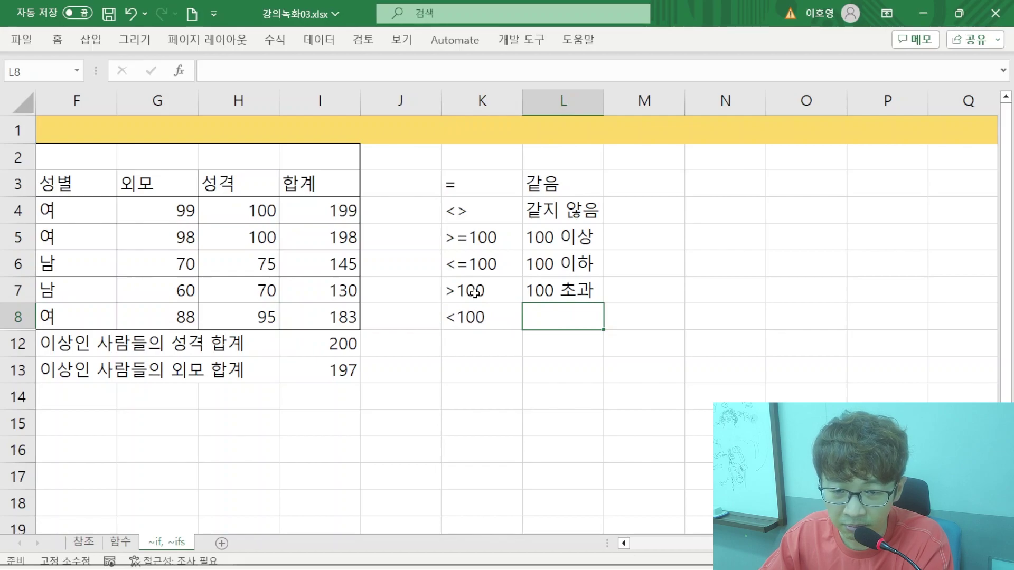
{"action": "type", "text": "100 미만"}
{"action": "key", "text": "Return"}
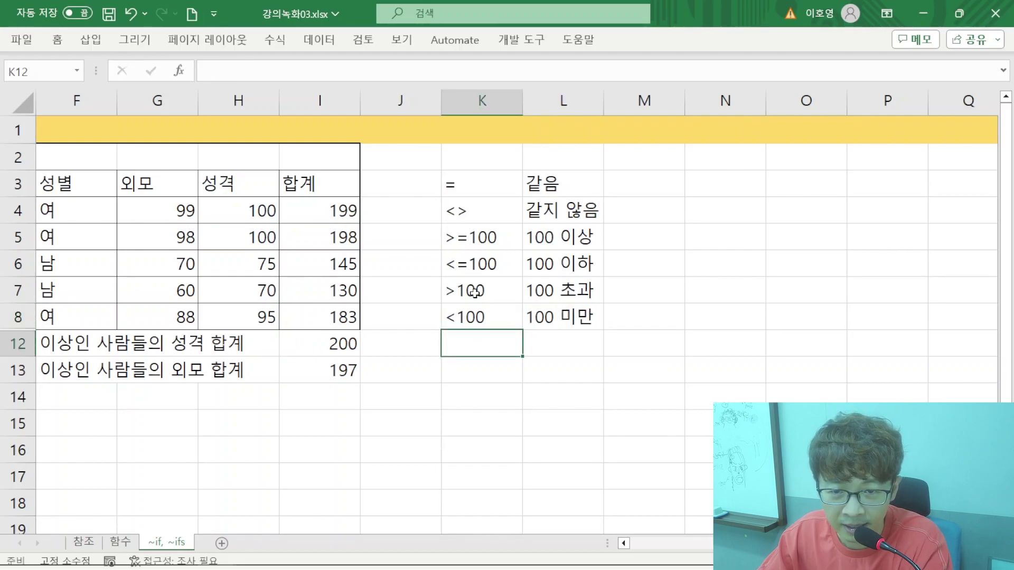
- Apply all borders to the comparison operator list in K3:L8
{"action": "left_click_drag", "start_coordinate": [458, 186], "coordinate": [590, 331]}
{"action": "left_click", "coordinate": [57, 40]}
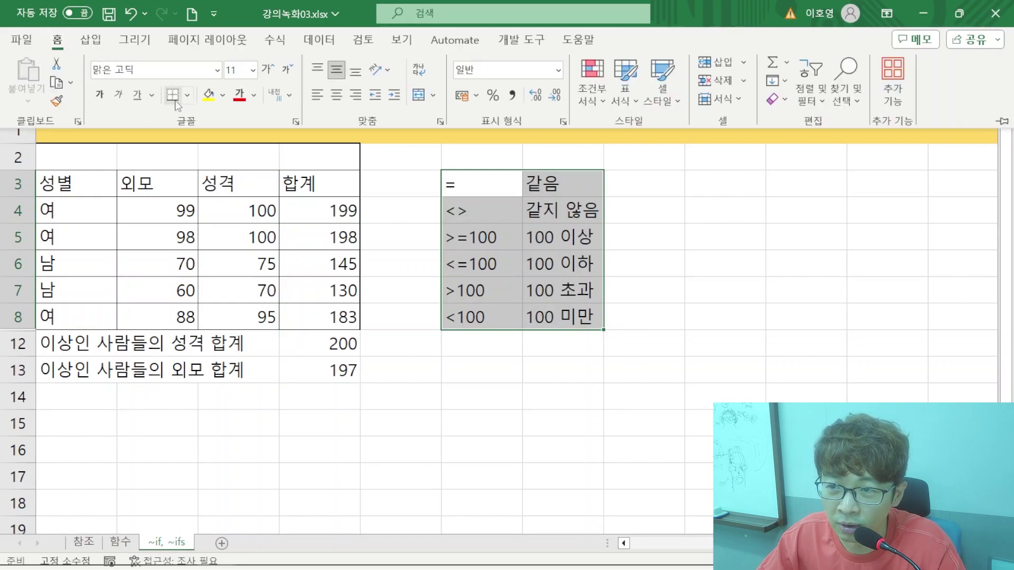
{"action": "left_click", "coordinate": [185, 96]}
{"action": "left_click", "coordinate": [222, 249]}
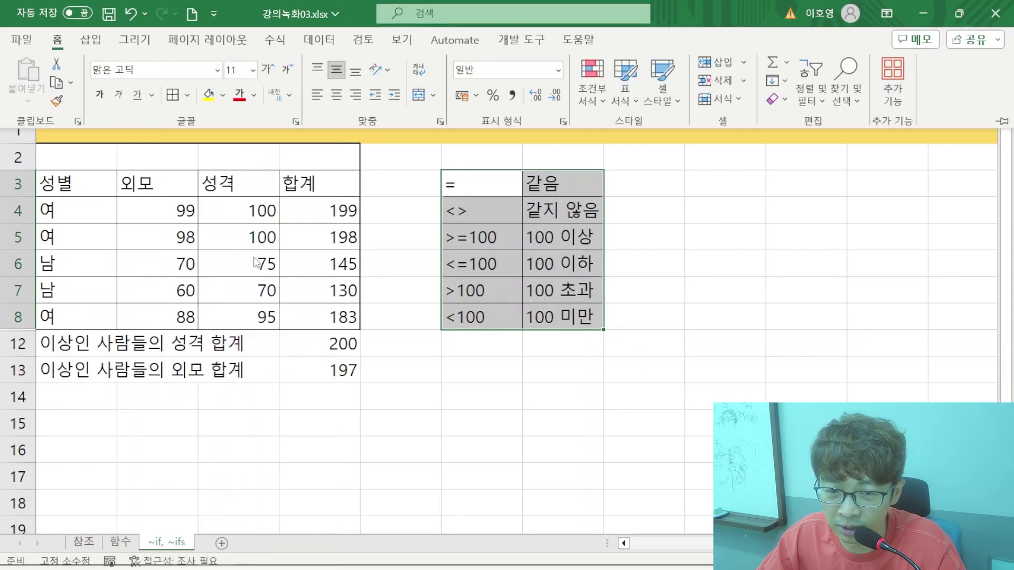
{"action": "left_click", "coordinate": [554, 379]}
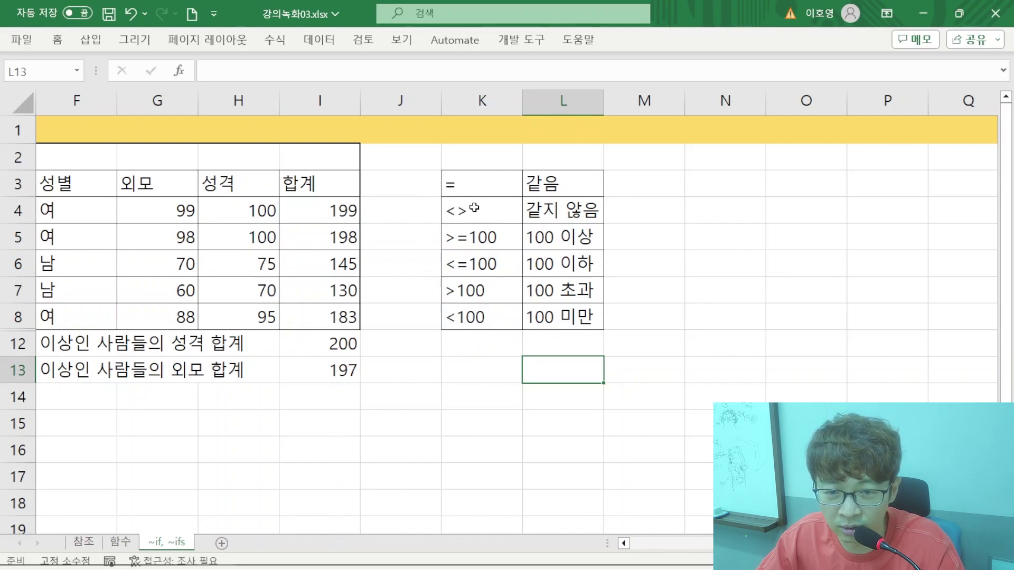
- Return to the function list in column A and highlight the SUMIF and AVERAGEIF rows with their descriptions
{"action": "left_click", "coordinate": [229, 397]}
{"action": "key", "text": "Left"}
{"action": "key", "text": "Left"}
{"action": "key", "text": "Left"}
{"action": "key", "text": "Left"}
{"action": "key", "text": "Left"}
{"action": "key", "text": "Left"}
{"action": "key", "text": "Left"}
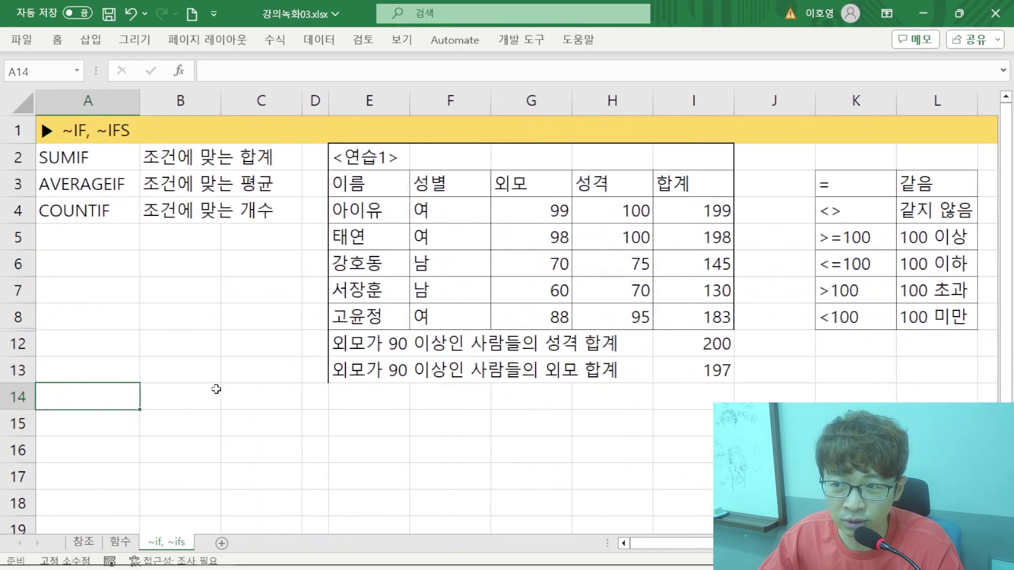
{"action": "left_click_drag", "start_coordinate": [91, 193], "coordinate": [221, 159]}
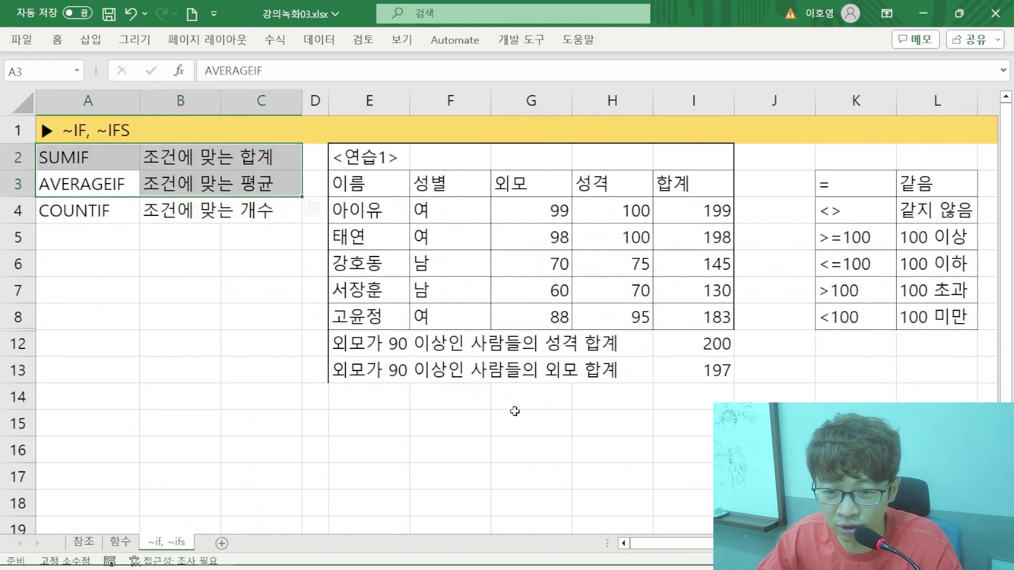
- Enter the question "성별이 여 인 사람 몇 명?" in E14, below the 외모 sum question
{"action": "left_click", "coordinate": [392, 398]}
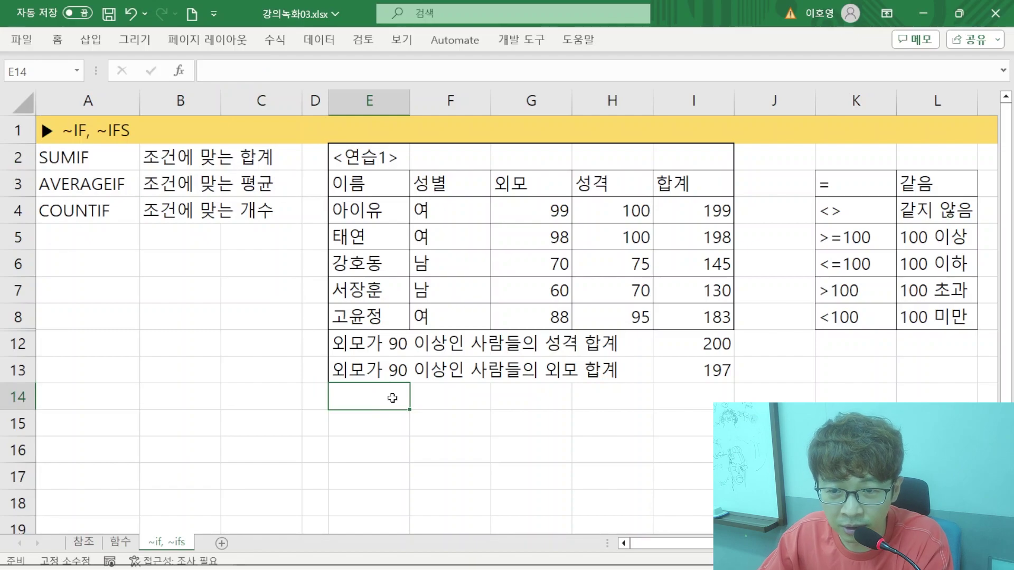
{"action": "type", "text": "성"}
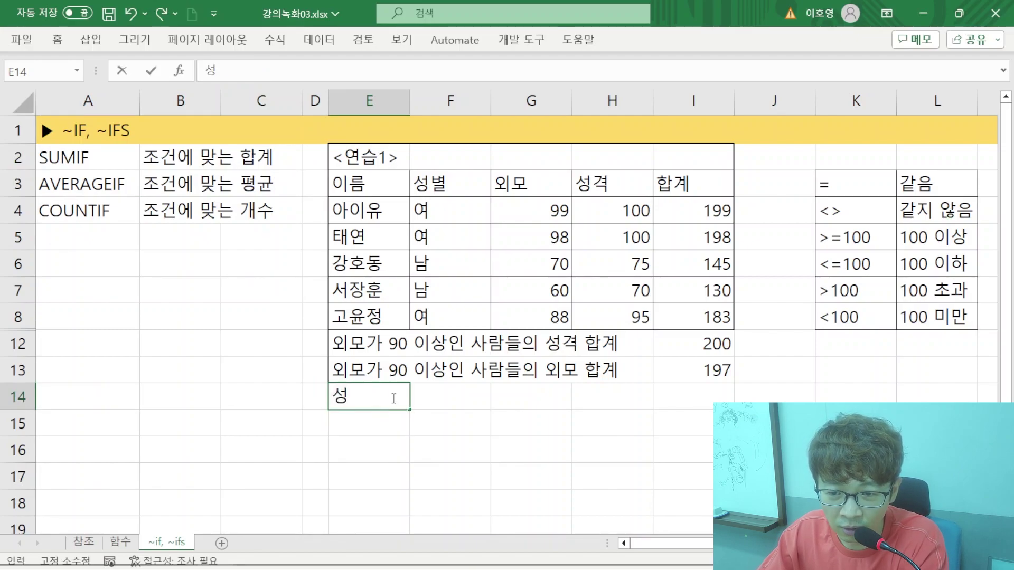
{"action": "type", "text": "별이"}
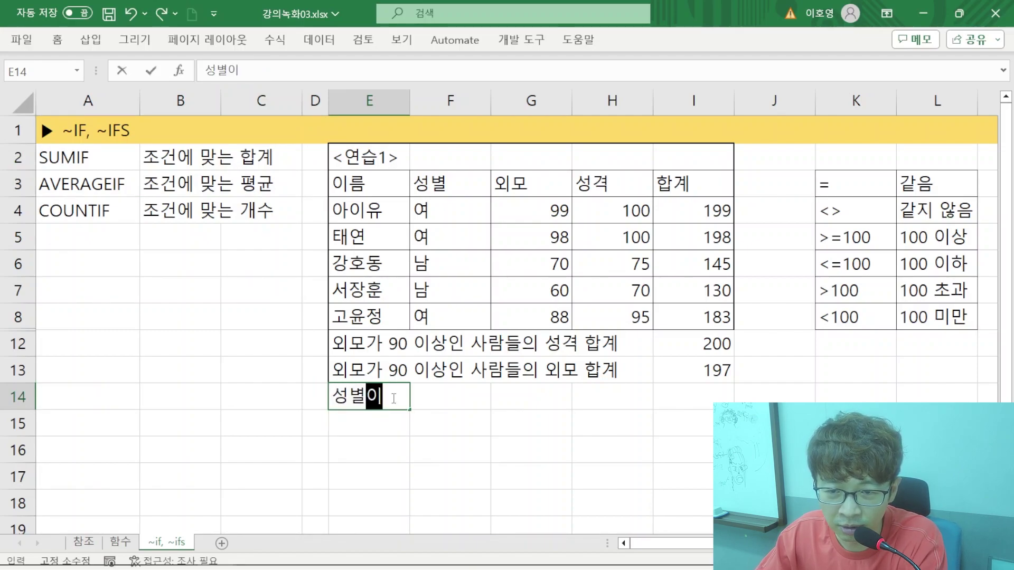
{"action": "type", "text": " 여 인 사람 몇 명?"}
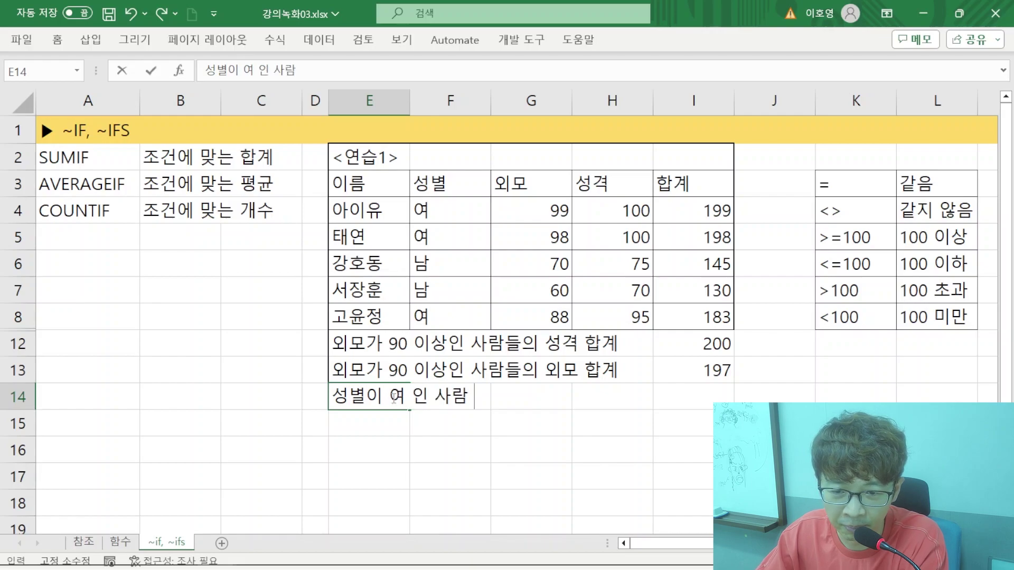
{"action": "key", "text": "Return"}
{"action": "key", "text": "Up"}
{"action": "key", "text": "Right"}
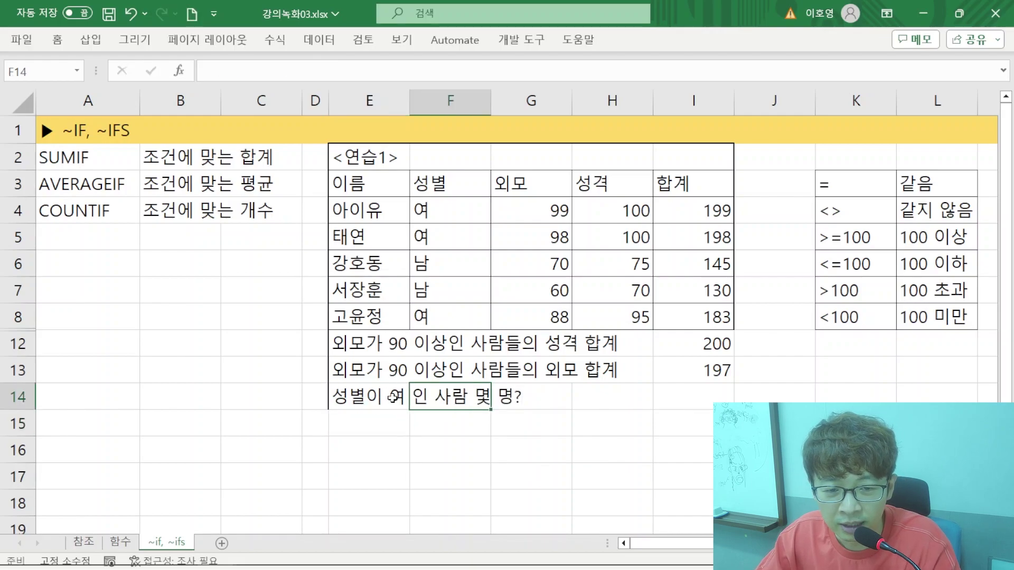
{"action": "key", "text": "Right"}
{"action": "key", "text": "Right"}
{"action": "key", "text": "Right"}
{"action": "type", "text": "=COUNTIF"}
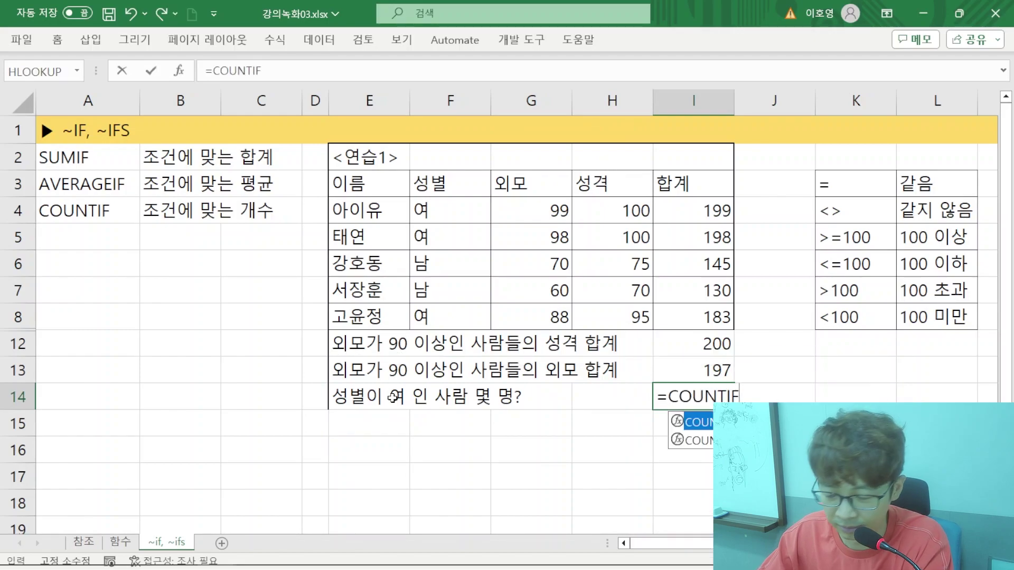
{"action": "type", "text": "("}
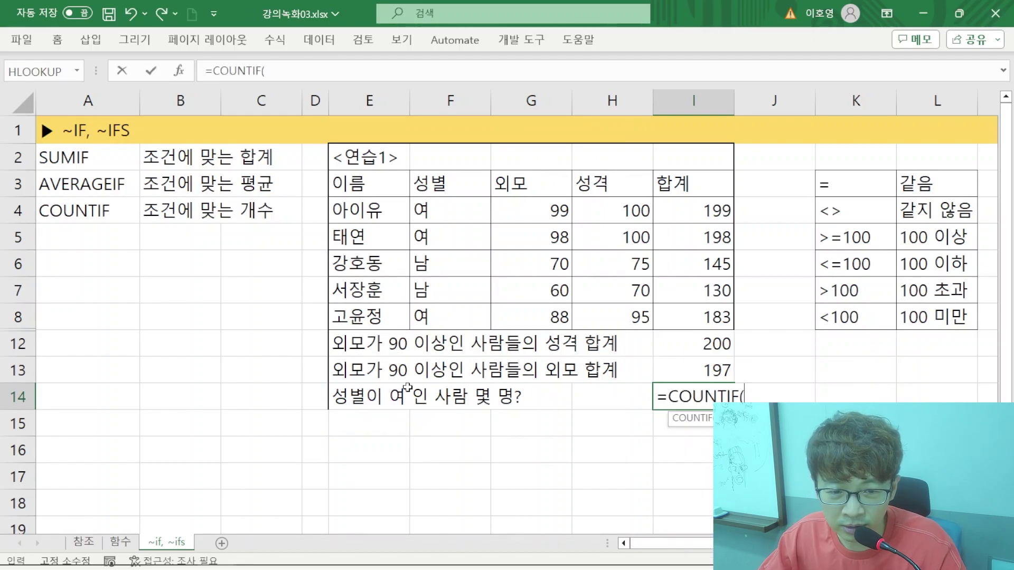
{"action": "key", "text": "BackSpace"}
{"action": "key", "text": "BackSpace"}
{"action": "key", "text": "BackSpace"}
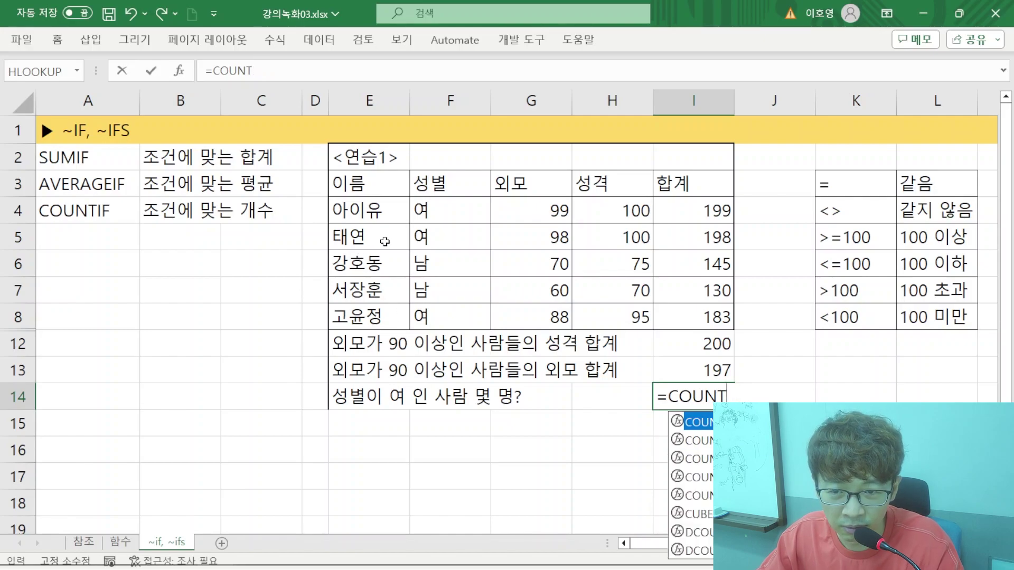
- Count the 여 entries manually in I14 with the formula =COUNTA(F4:F5,F8)
{"action": "type", "text": "A"}
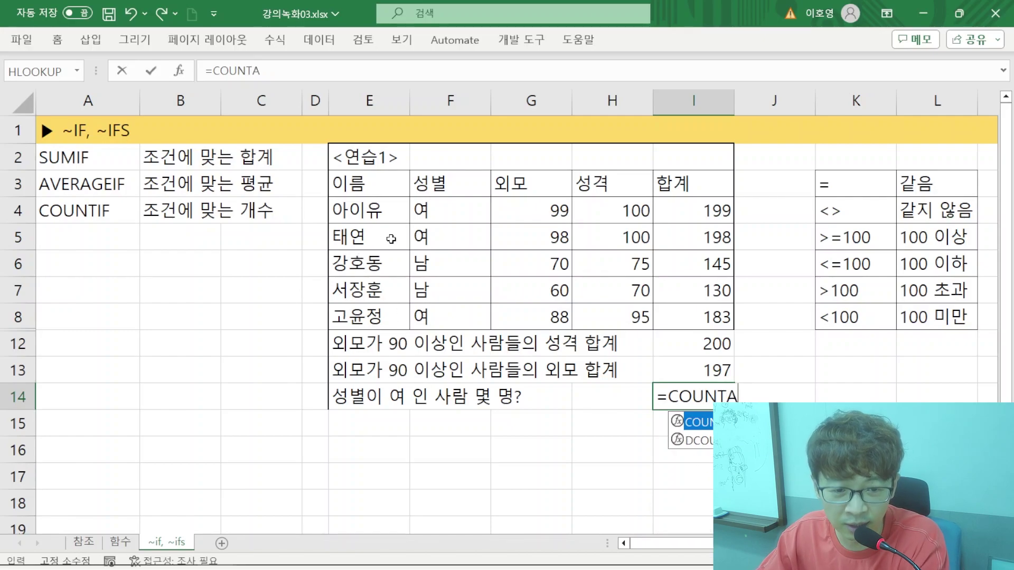
{"action": "type", "text": "("}
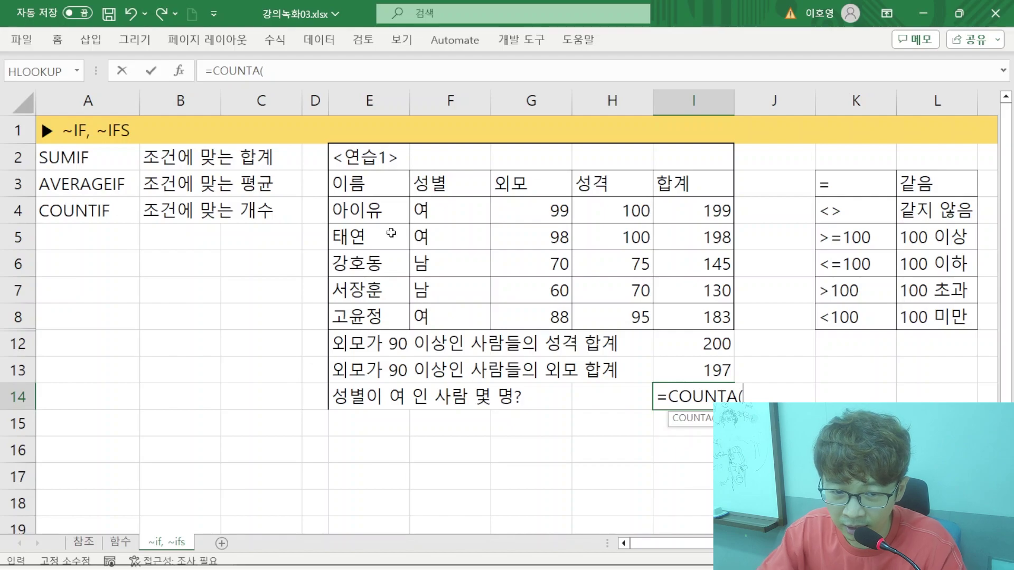
{"action": "left_click_drag", "start_coordinate": [418, 213], "coordinate": [431, 226]}
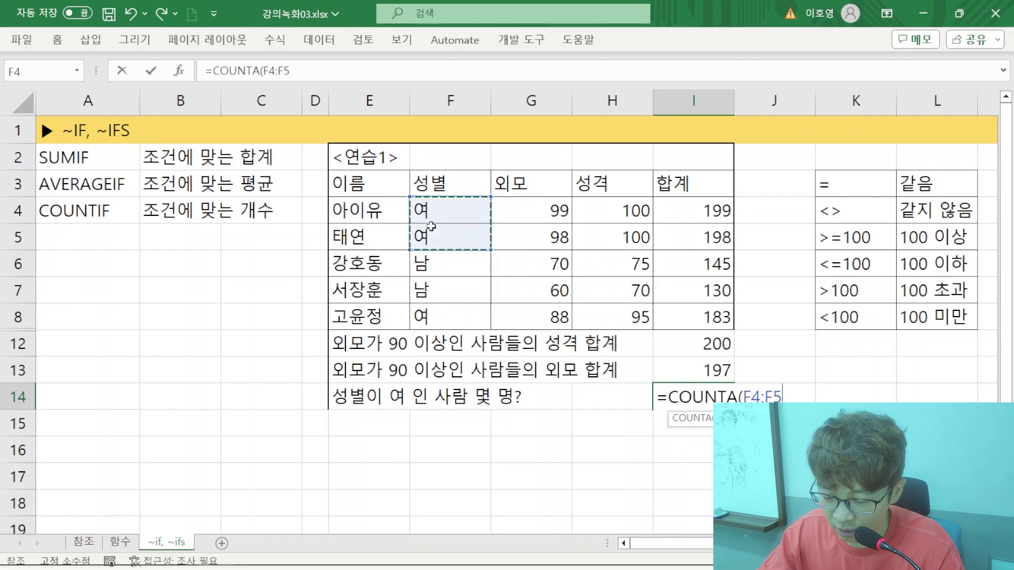
{"action": "type", "text": ","}
{"action": "left_click", "coordinate": [446, 315]}
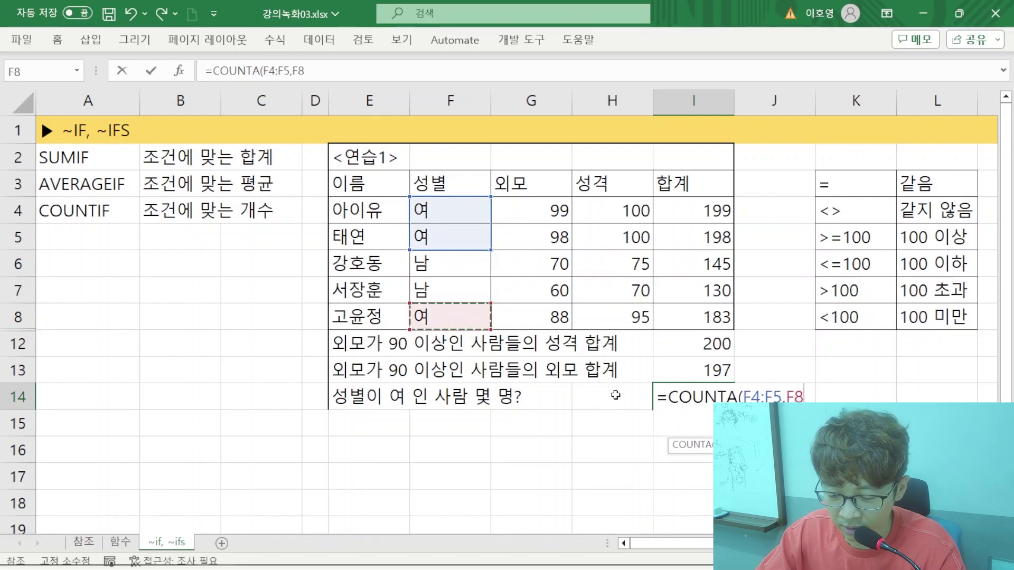
{"action": "type", "text": ")"}
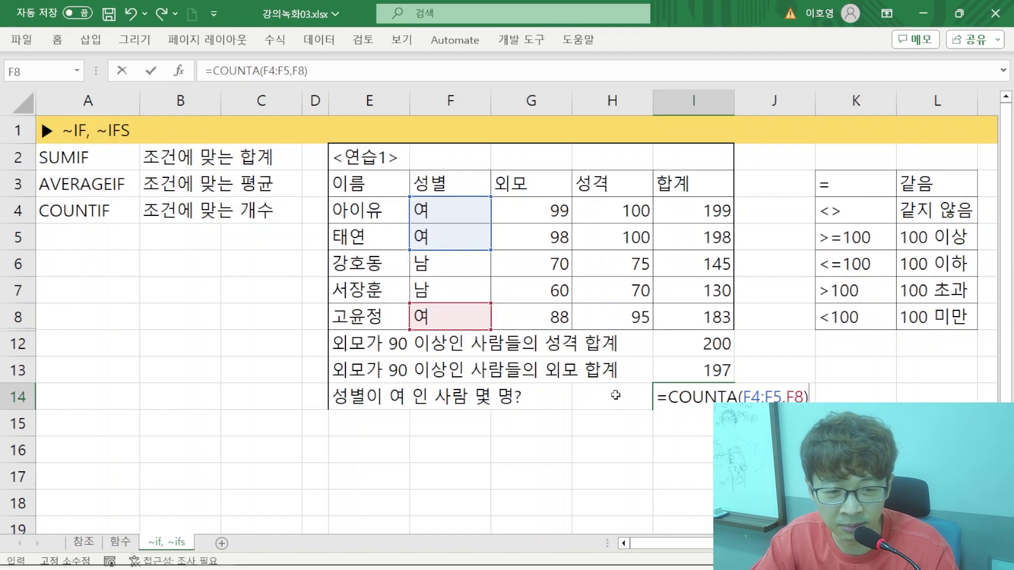
{"action": "key", "text": "Return"}
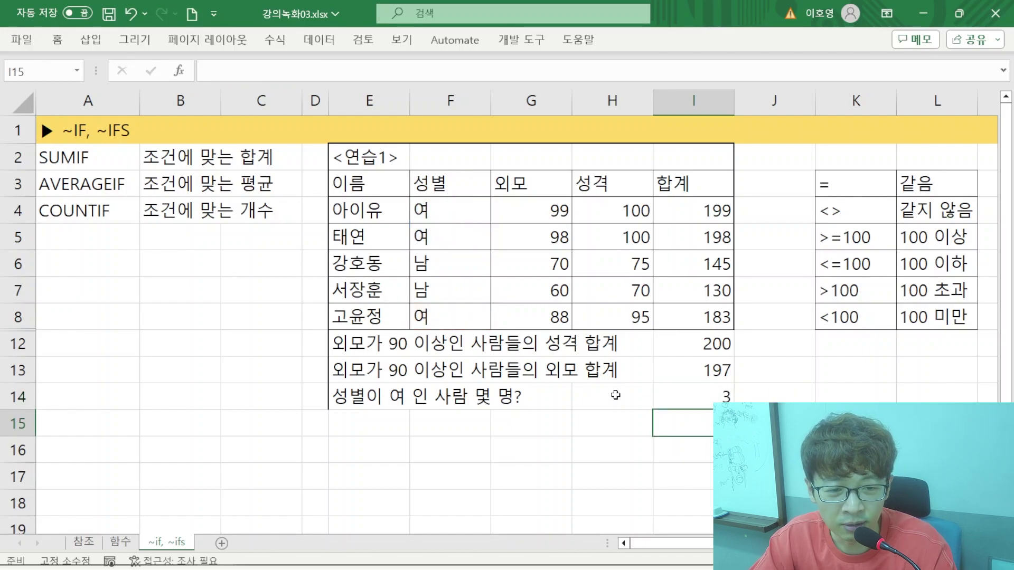
- Replace the formula in I14 with =COUNTIF(F4:F8,"=여") to count the people whose 성별 is 여
{"action": "double_click", "coordinate": [667, 397]}
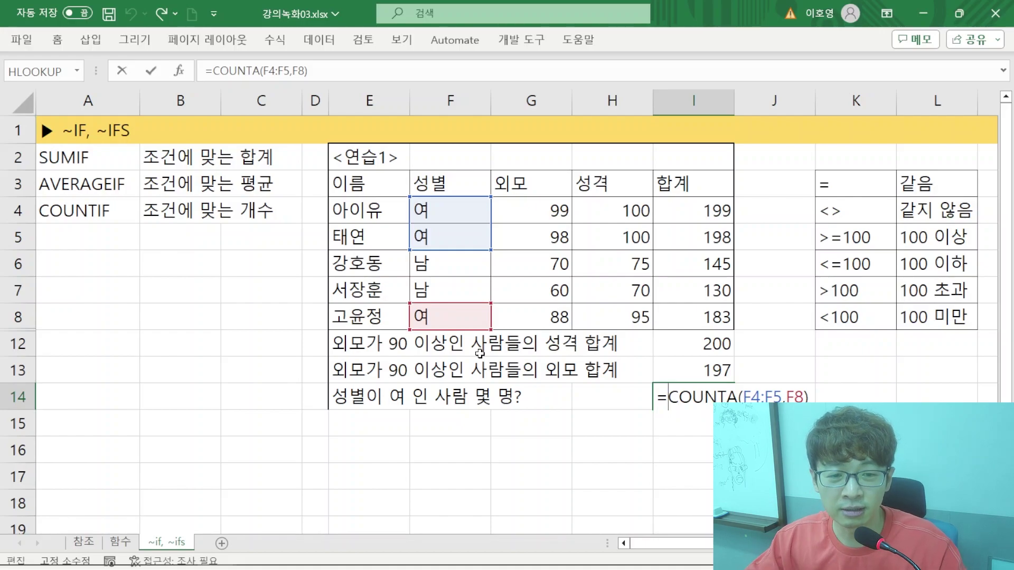
{"action": "key", "text": "shift+End"}
{"action": "key", "text": "Delete"}
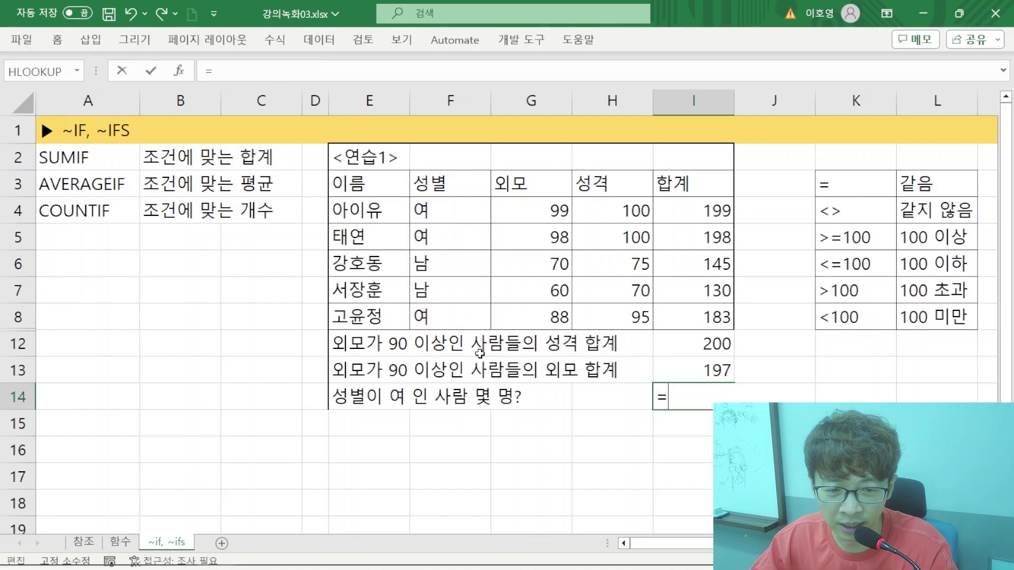
{"action": "type", "text": "COUNTIF"}
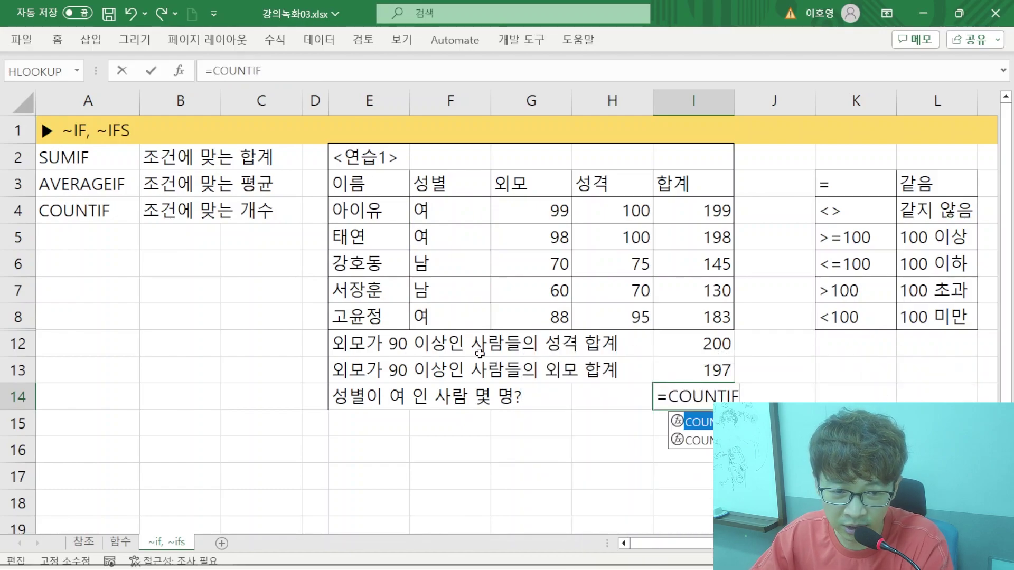
{"action": "type", "text": "("}
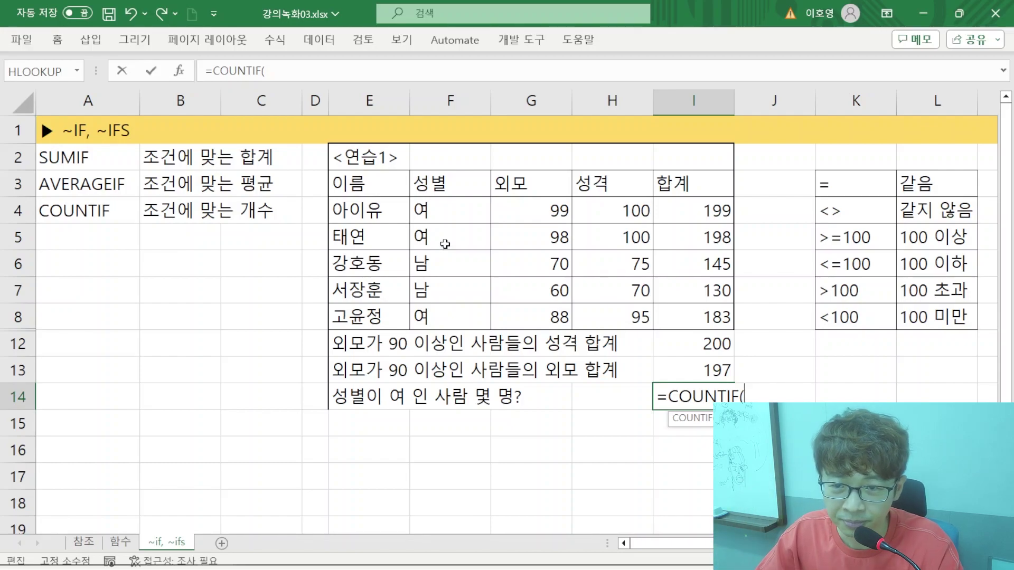
{"action": "left_click_drag", "start_coordinate": [444, 211], "coordinate": [466, 322]}
{"action": "type", "text": ",\"=여"}
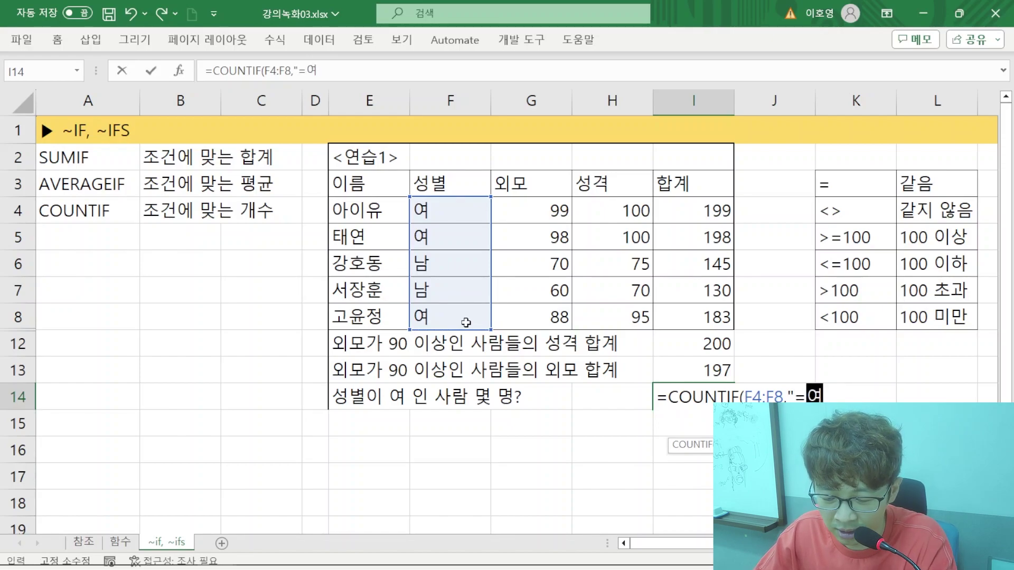
{"action": "key", "text": "Return"}
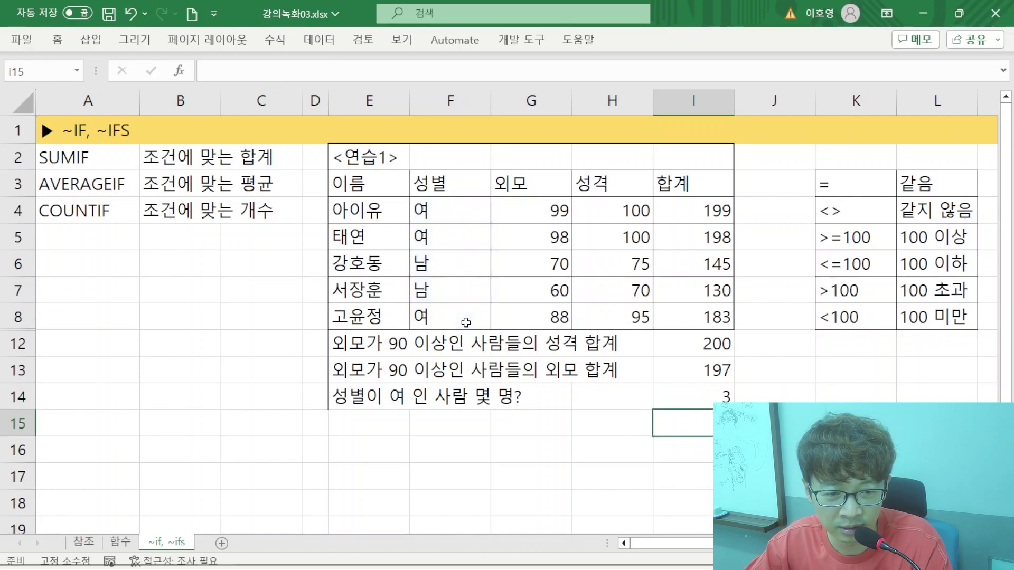
- Review the COUNTIF formula in I14, and highlight the 외모 scores in G4:G8 and those below 90
{"action": "double_click", "coordinate": [718, 398]}
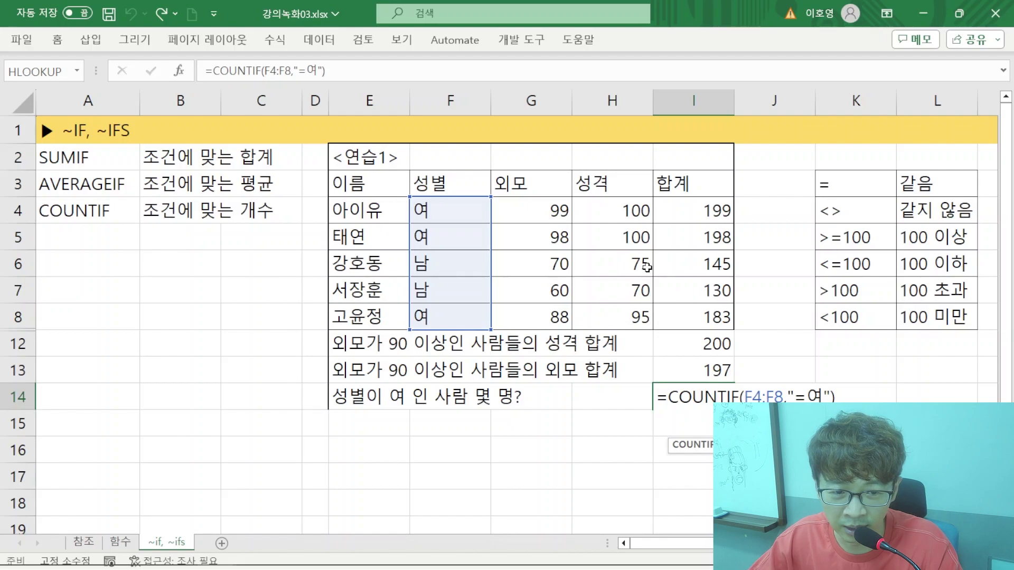
{"action": "key", "text": "Escape"}
{"action": "left_click", "coordinate": [353, 426]}
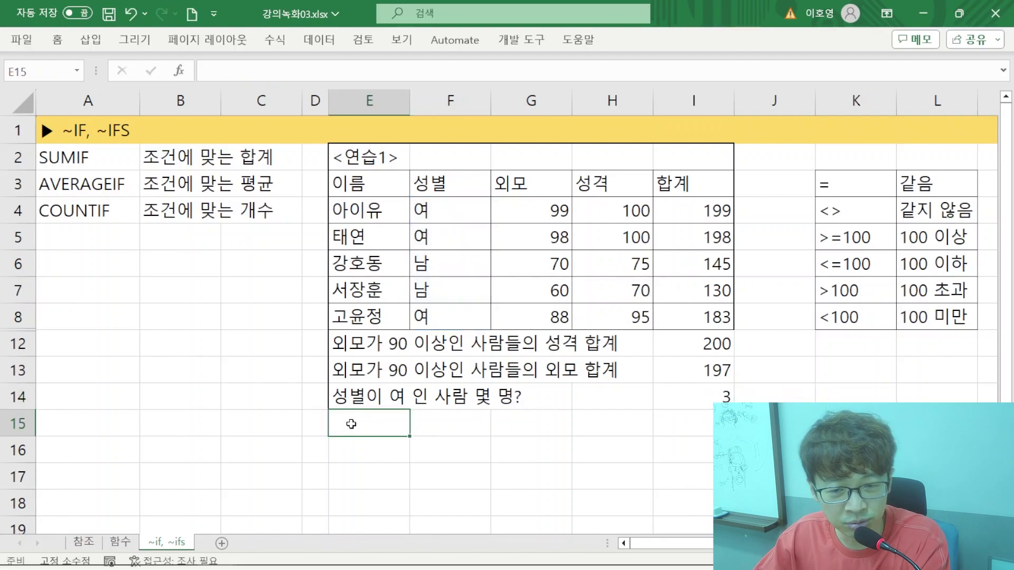
{"action": "left_click_drag", "start_coordinate": [522, 206], "coordinate": [549, 316]}
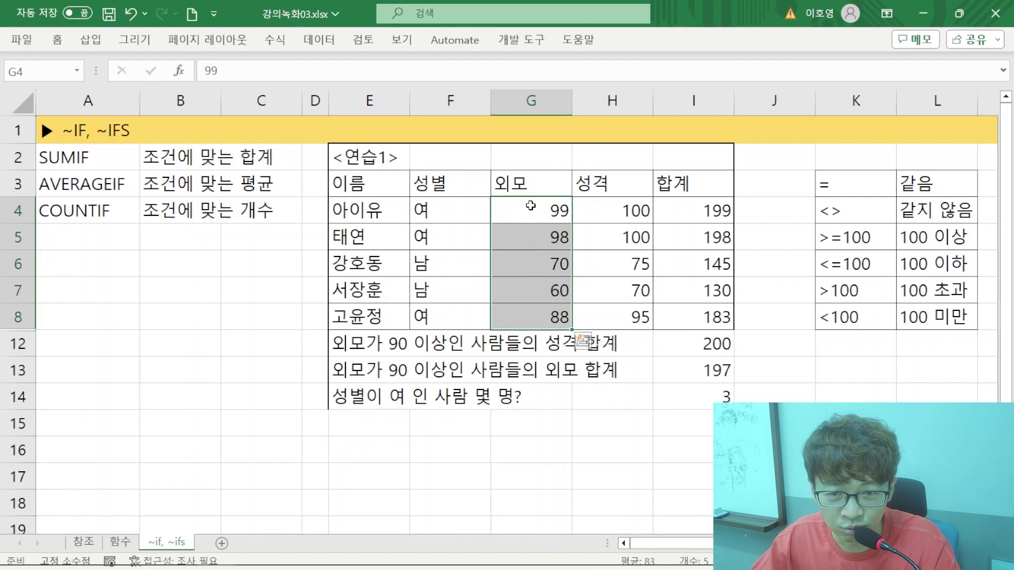
{"action": "left_click_drag", "start_coordinate": [534, 262], "coordinate": [543, 311]}
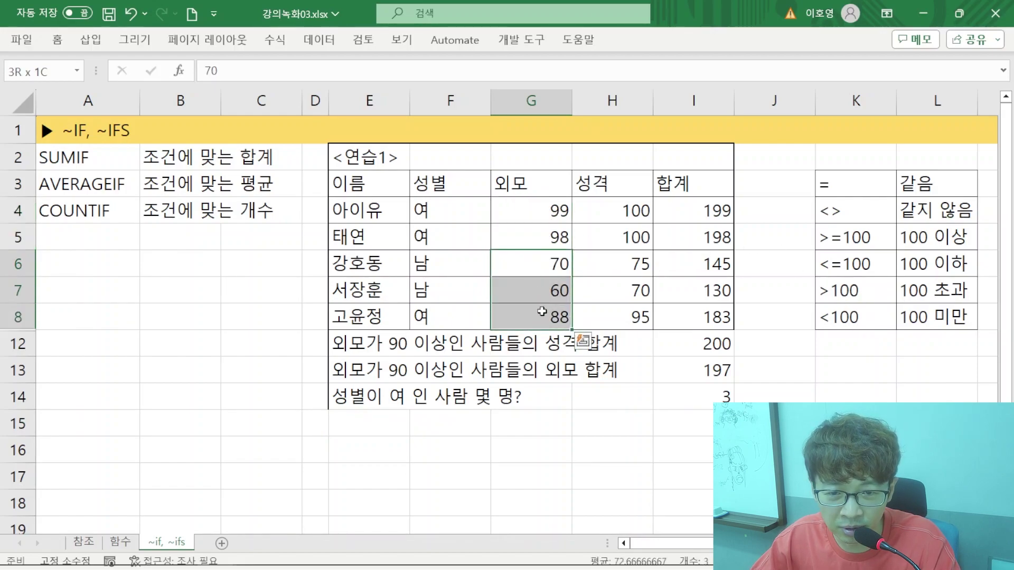
- Enter the question "외모가 90 미만인 사람들 몇 명 ?" in E15, below the 성별 question
{"action": "left_click", "coordinate": [359, 418]}
{"action": "type", "text": "외모가 "}
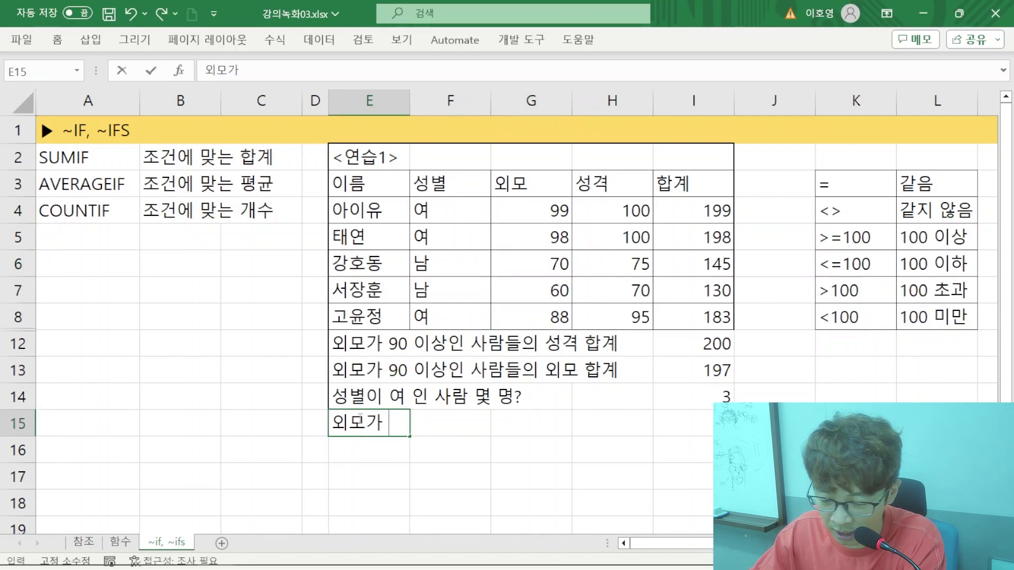
{"action": "type", "text": "90 미만인"}
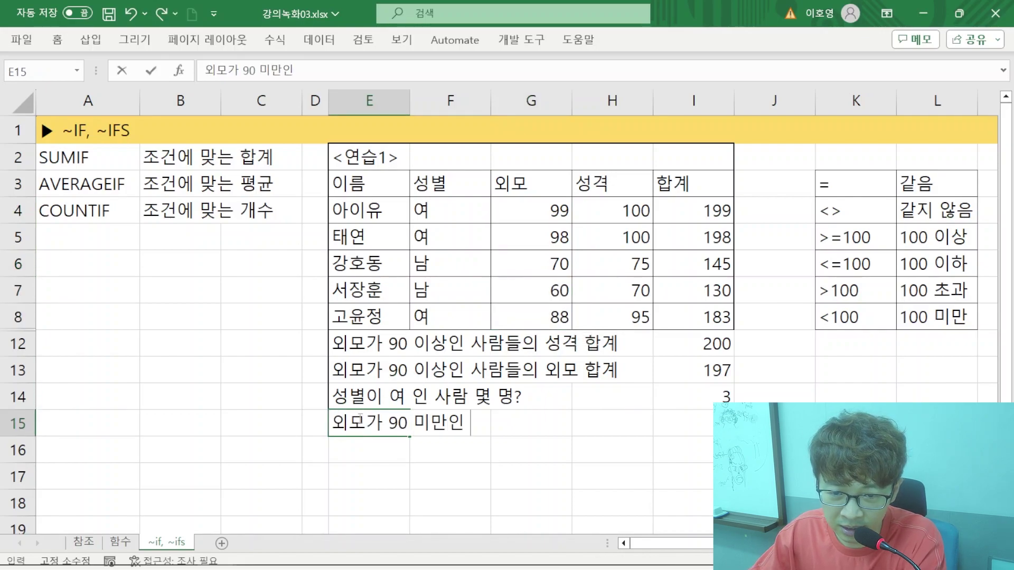
{"action": "type", "text": " 사람들 몇 명 ?:"}
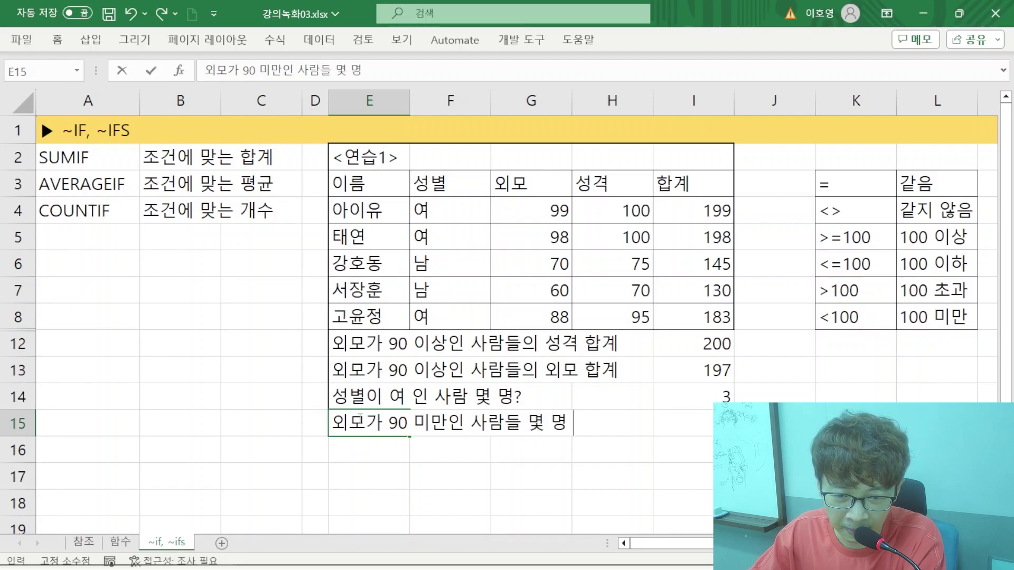
{"action": "key", "text": "Return"}
{"action": "key", "text": "Up"}
{"action": "key", "text": "F2"}
{"action": "key", "text": "BackSpace"}
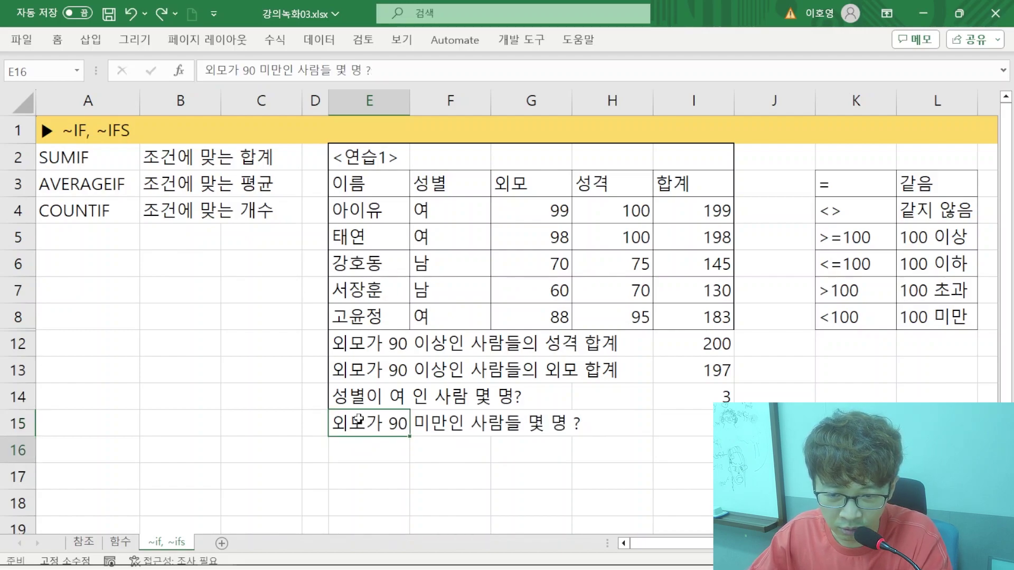
- Count the 외모 scores below 90 in I15 with =COUNTIF(G4:G8,"<90") and highlight the matching scores G6:G8
{"action": "key", "text": "Tab"}
{"action": "key", "text": "Tab"}
{"action": "key", "text": "Tab"}
{"action": "key", "text": "Tab"}
{"action": "type", "text": "="}
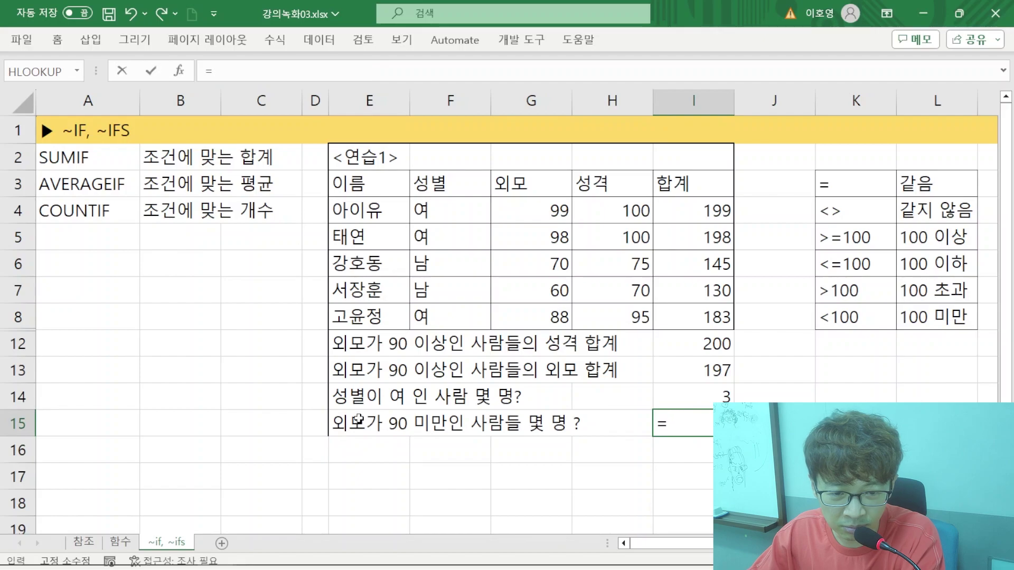
{"action": "type", "text": "COUNTIF("}
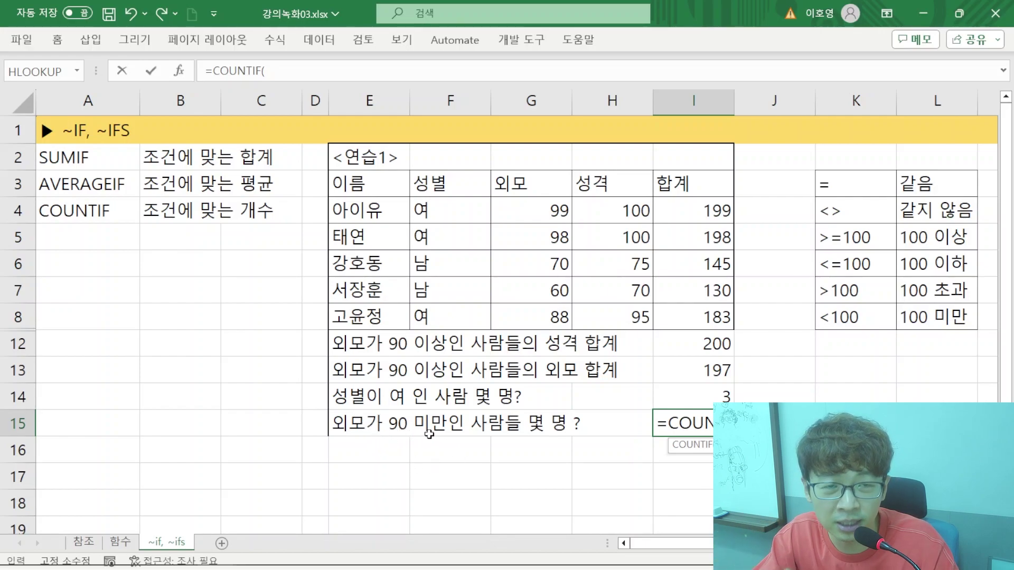
{"action": "left_click_drag", "start_coordinate": [524, 214], "coordinate": [549, 313]}
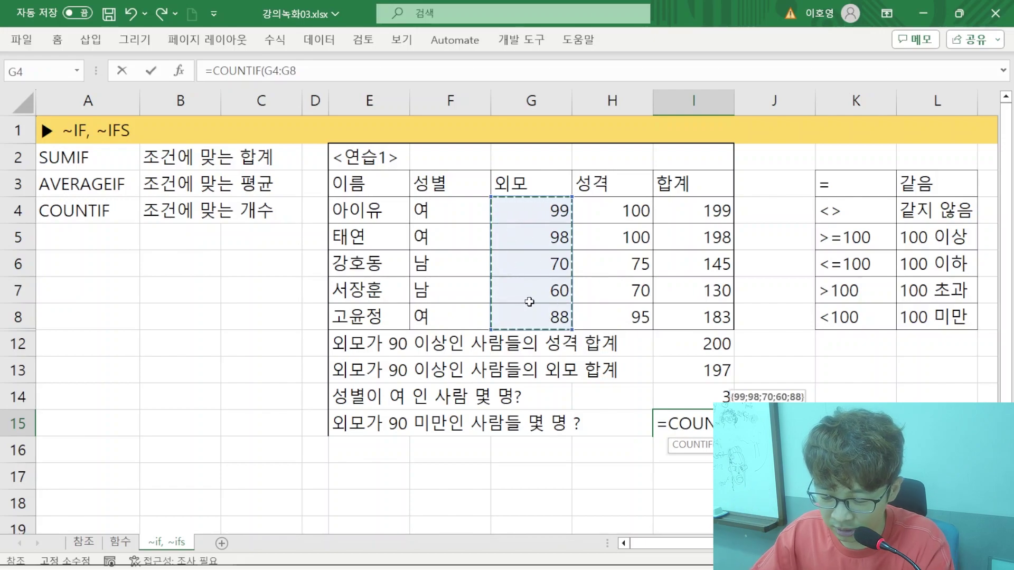
{"action": "type", "text": ","}
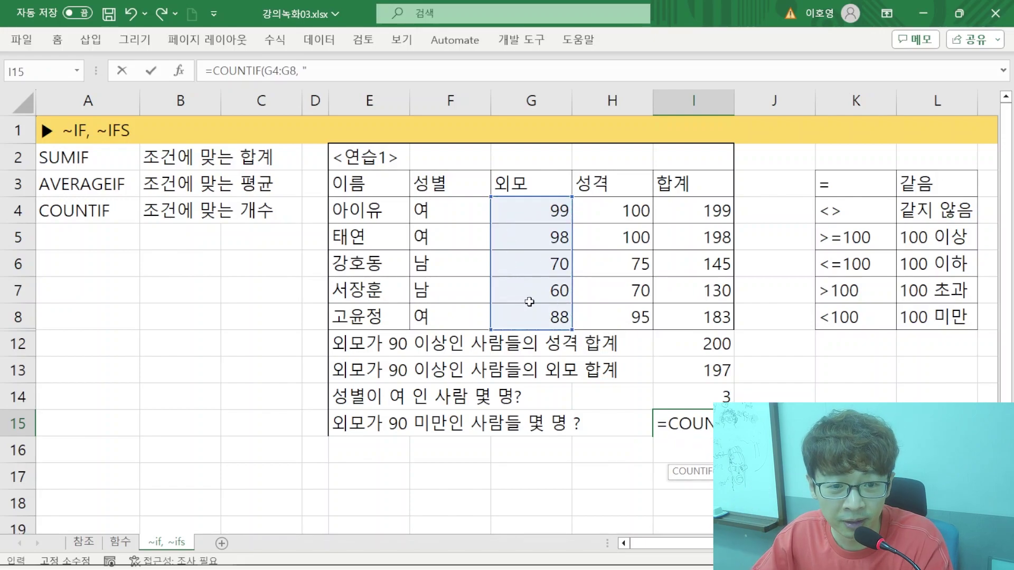
{"action": "key", "text": "shift+Return"}
{"action": "type", "text": "\""}
{"action": "key", "text": "Escape"}
{"action": "key", "text": "Down"}
{"action": "key", "text": "F2"}
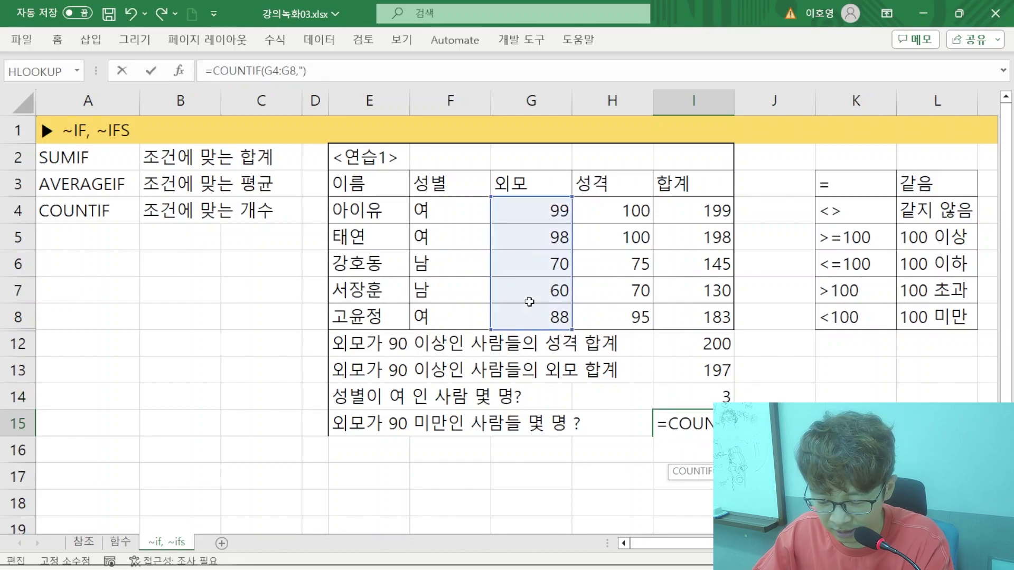
{"action": "type", "text": "\"<90\""}
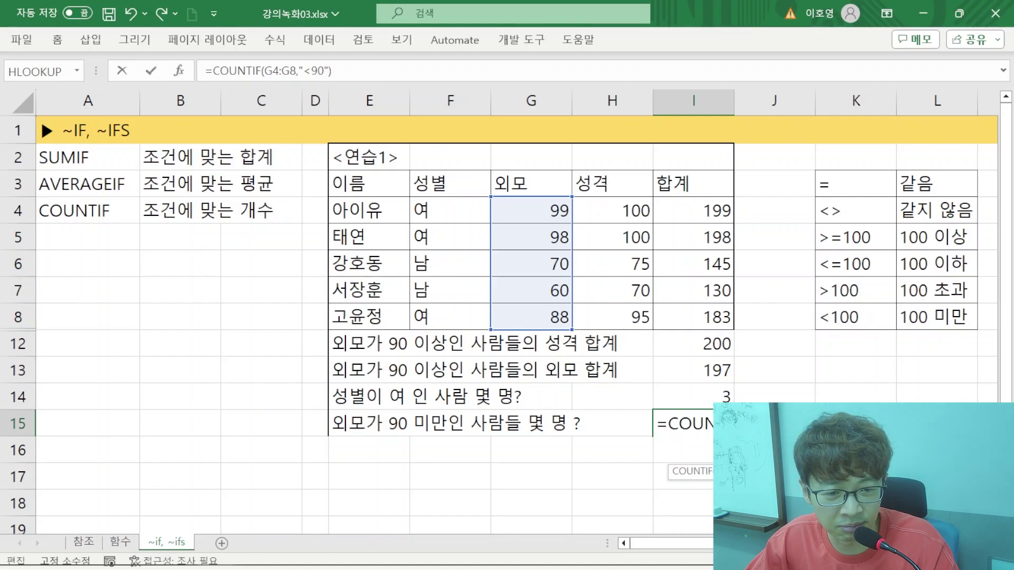
{"action": "key", "text": "Return"}
{"action": "left_click_drag", "start_coordinate": [534, 269], "coordinate": [542, 316]}
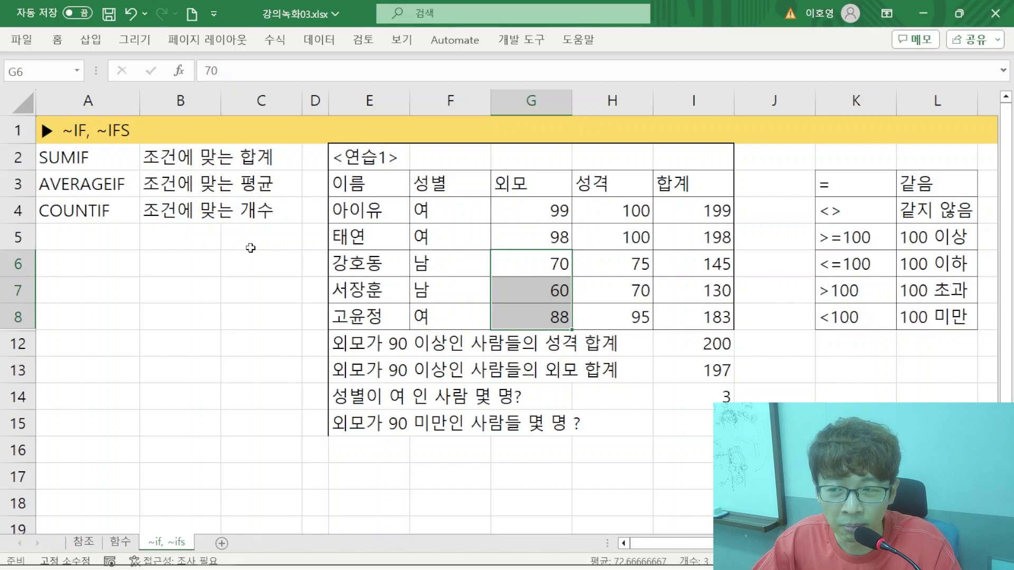
- Unhide rows 9 to 11 below the score table and highlight all the practice questions in E9:I15
{"action": "left_click_drag", "start_coordinate": [18, 317], "coordinate": [18, 344]}
{"action": "right_click", "coordinate": [19, 317]}
{"action": "left_click", "coordinate": [79, 299]}
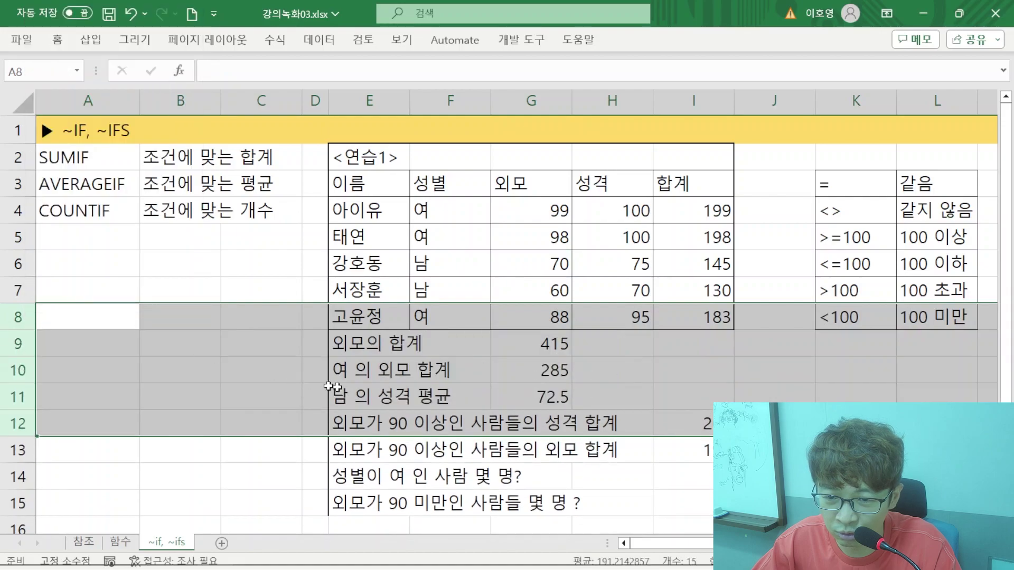
{"action": "left_click", "coordinate": [441, 418]}
{"action": "left_click_drag", "start_coordinate": [365, 346], "coordinate": [682, 499]}
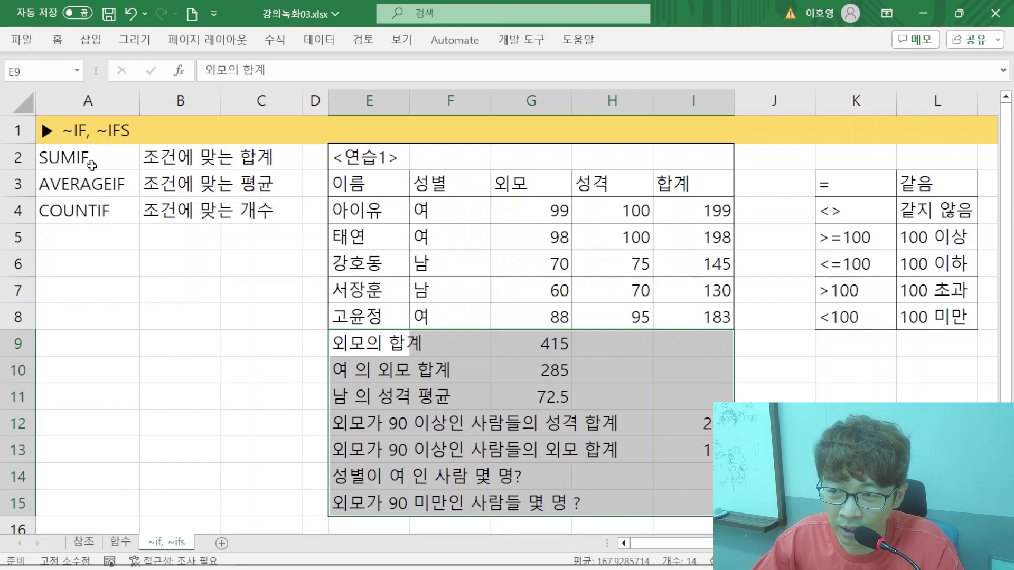
{"action": "left_click", "coordinate": [75, 244]}
{"action": "type", "text": "네"}
{"action": "key", "text": "BackSpace"}
{"action": "key", "text": "BackSpace"}
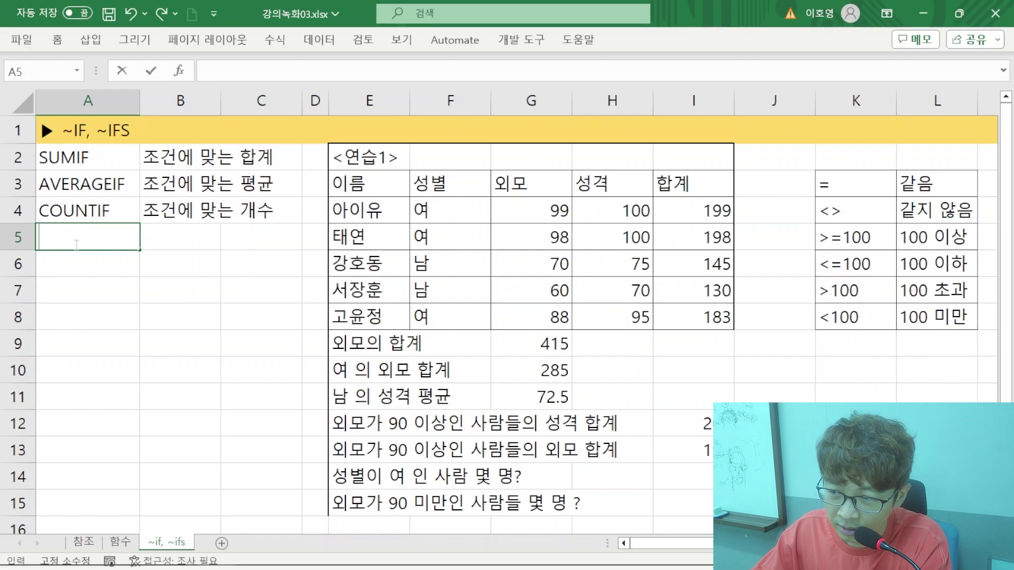
- Copy the function names SUMIF, AVERAGEIF and COUNTIF from A2:A4 into A5:A7
{"action": "key", "text": "Up"}
{"action": "key", "text": "Up"}
{"action": "key", "text": "Up"}
{"action": "key", "text": "shift+Down"}
{"action": "key", "text": "shift+Down"}
{"action": "key", "text": "ctrl+c"}
{"action": "key", "text": "Down"}
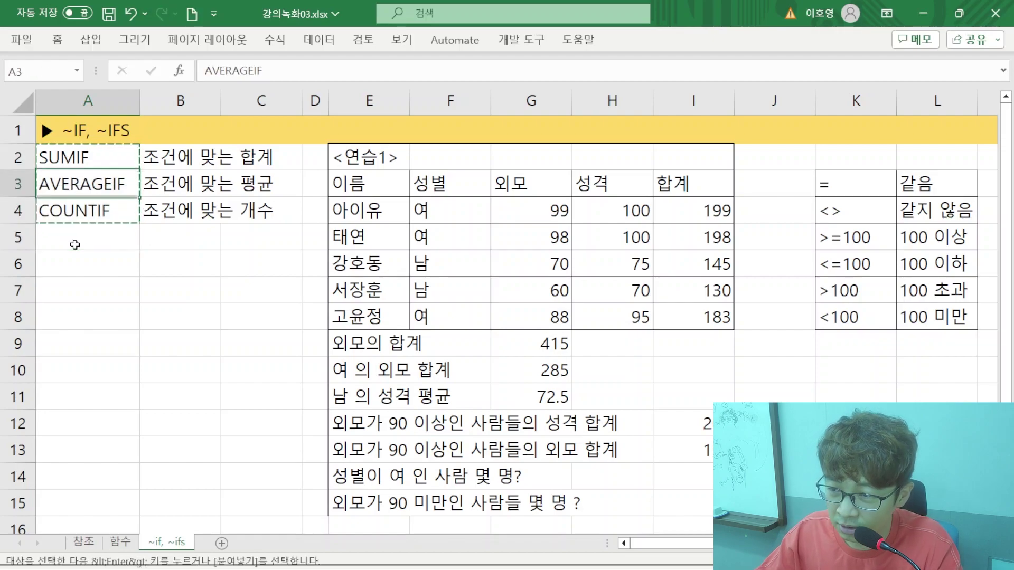
{"action": "key", "text": "Down"}
{"action": "key", "text": "Down"}
{"action": "key", "text": "ctrl+v"}
{"action": "key", "text": "Up"}
{"action": "key", "text": "Down"}
- Append an S to the three copied names so A5:A7 read SUMIFS, AVERAGEIFS and COUNTIFS
{"action": "key", "text": "F2"}
{"action": "type", "text": "S"}
{"action": "key", "text": "Return"}
{"action": "key", "text": "F2"}
{"action": "type", "text": "S"}
{"action": "key", "text": "Return"}
{"action": "key", "text": "F2"}
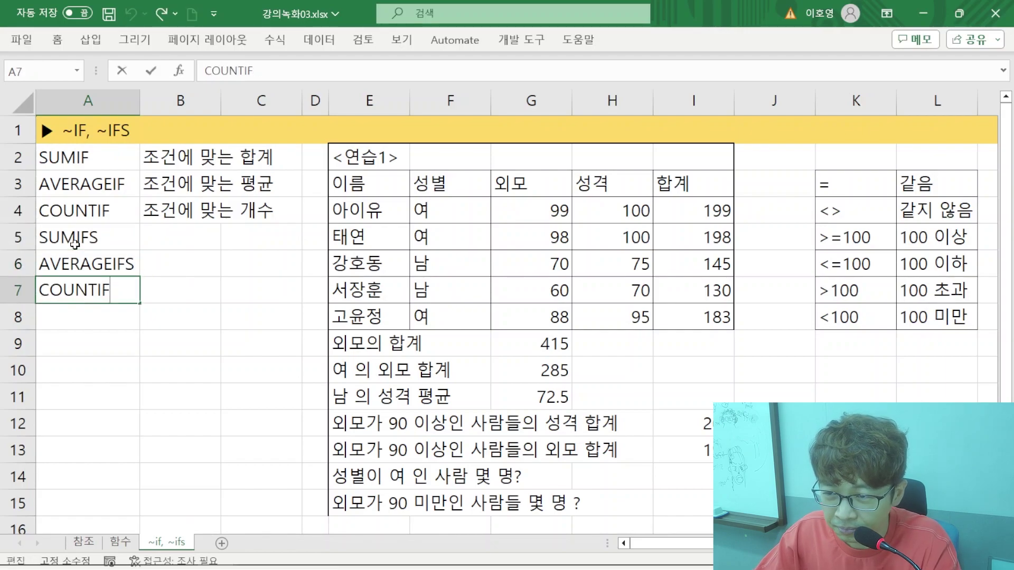
{"action": "type", "text": "S"}
{"action": "key", "text": "Return"}
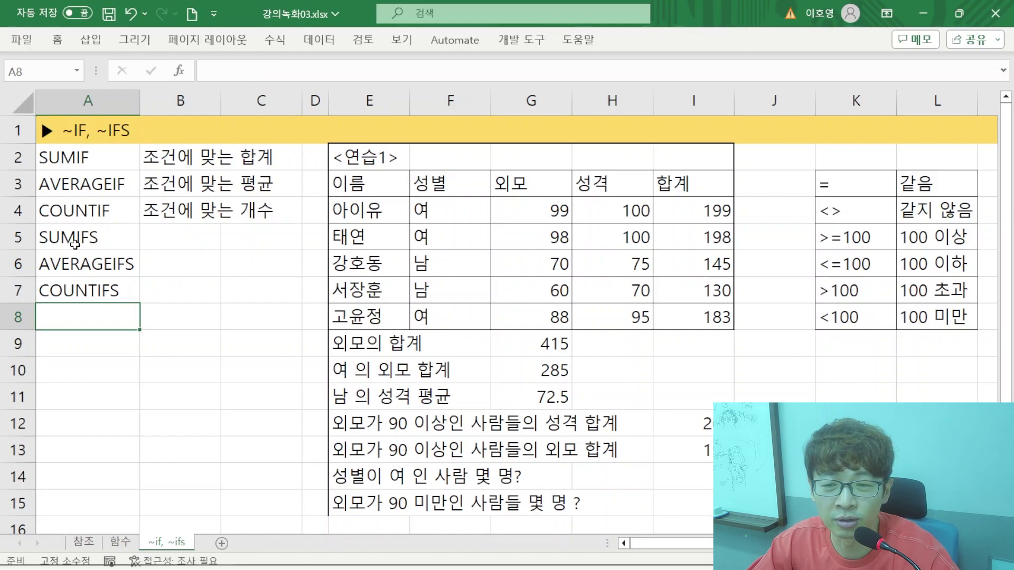
- Highlight the function names in column A and enter the description "조건이 2개 이상" for SUMIFS in B5
{"action": "left_click_drag", "start_coordinate": [55, 153], "coordinate": [102, 281]}
{"action": "left_click", "coordinate": [161, 231]}
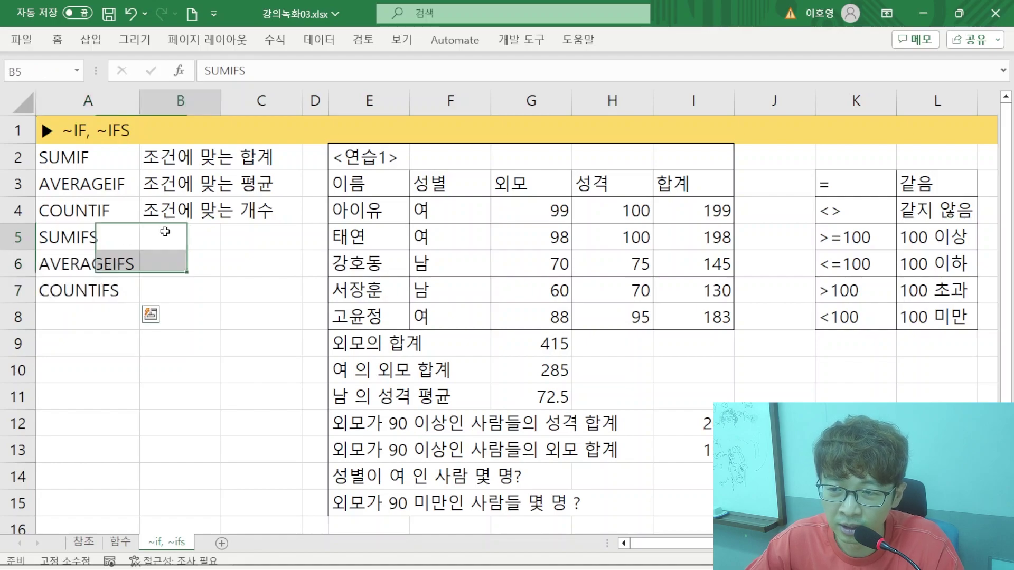
{"action": "type", "text": "WHRJ"}
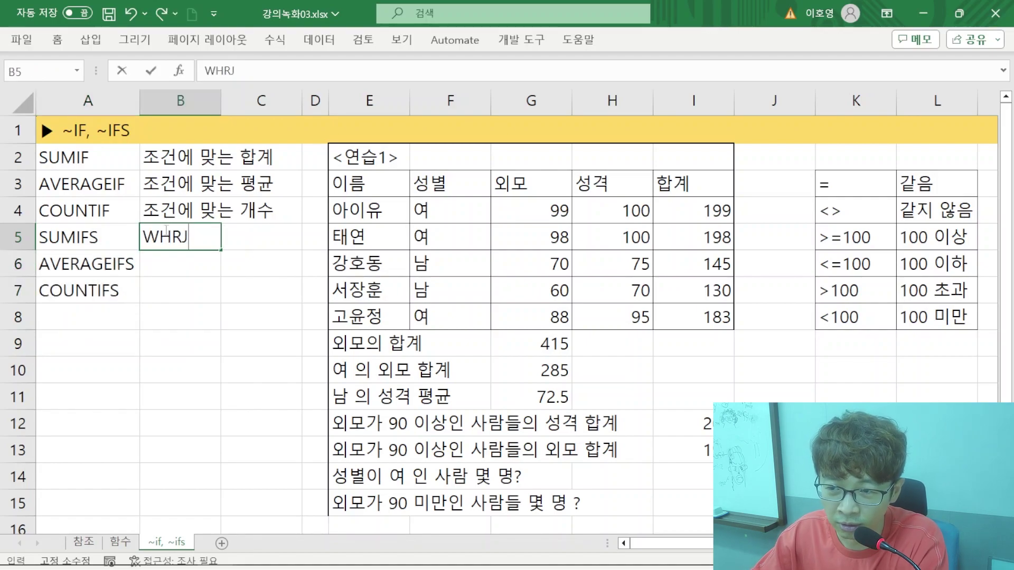
{"action": "key", "text": "BackSpace"}
{"action": "key", "text": "BackSpace"}
{"action": "key", "text": "BackSpace"}
{"action": "key", "text": "BackSpace"}
{"action": "type", "text": "조건"}
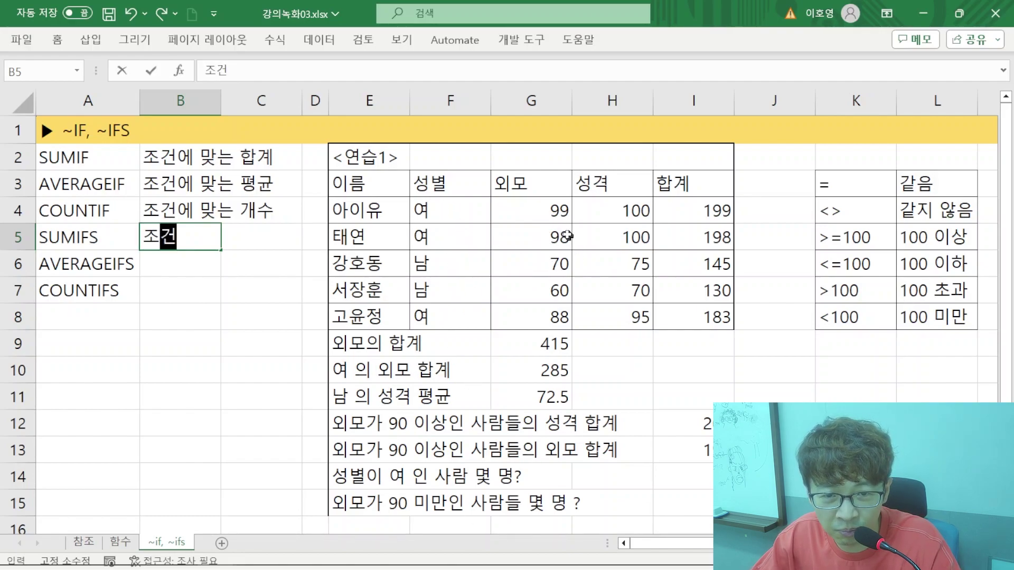
{"action": "type", "text": "이 2개 ㅇ"}
{"action": "type", "text": "ㅣ상"}
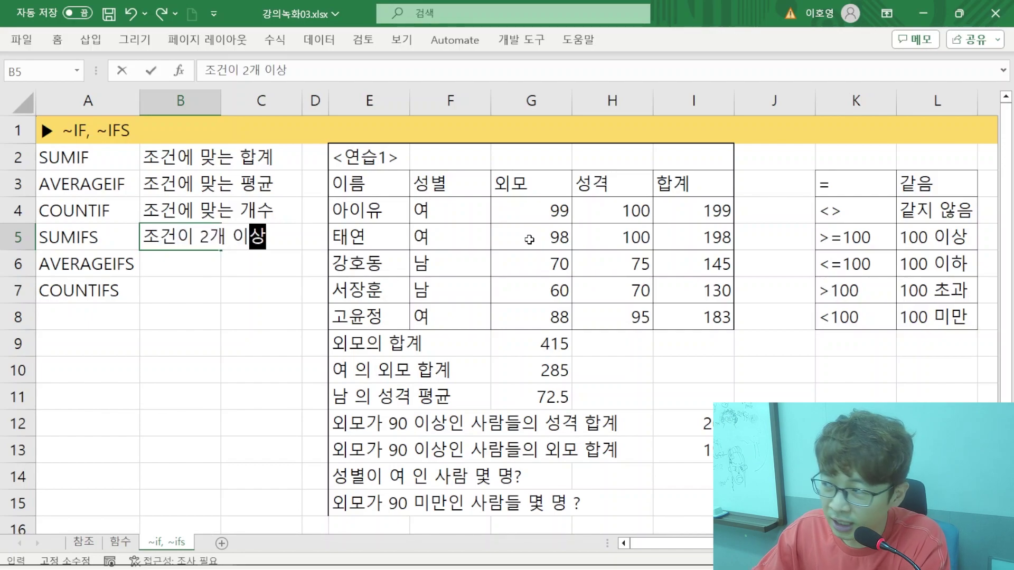
{"action": "key", "text": "Return"}
- Copy the B5 description down to B6 and B7 for AVERAGEIFS and COUNTIFS
{"action": "key", "text": "Up"}
{"action": "key", "text": "ctrl+c"}
{"action": "key", "text": "shift+Down"}
{"action": "key", "text": "shift+Down"}
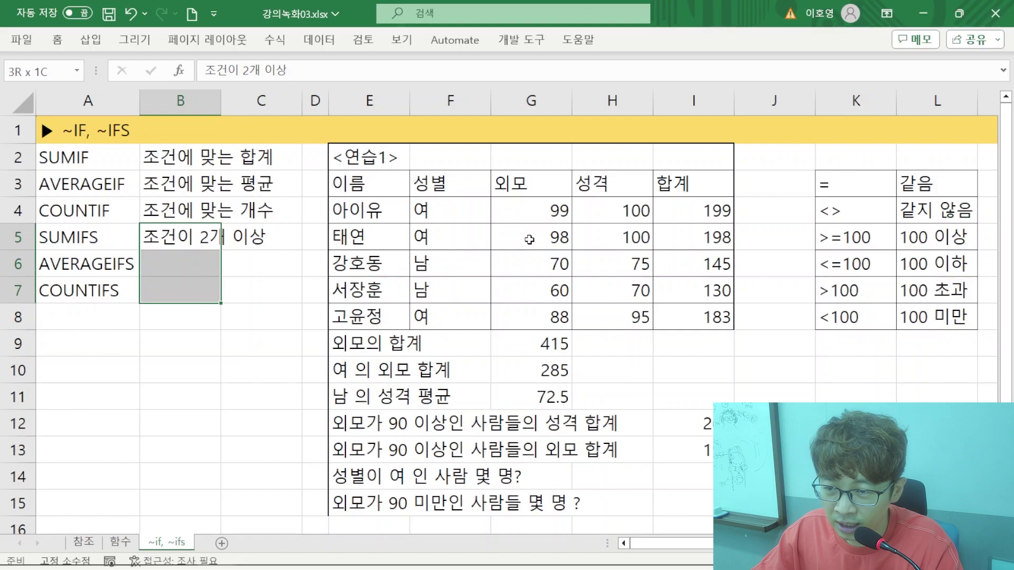
{"action": "key", "text": "ctrl+v"}
- Highlight the SUMIFS, AVERAGEIFS and COUNTIFS entries with their descriptions in rows 5 to 7
{"action": "left_click_drag", "start_coordinate": [74, 228], "coordinate": [264, 292]}
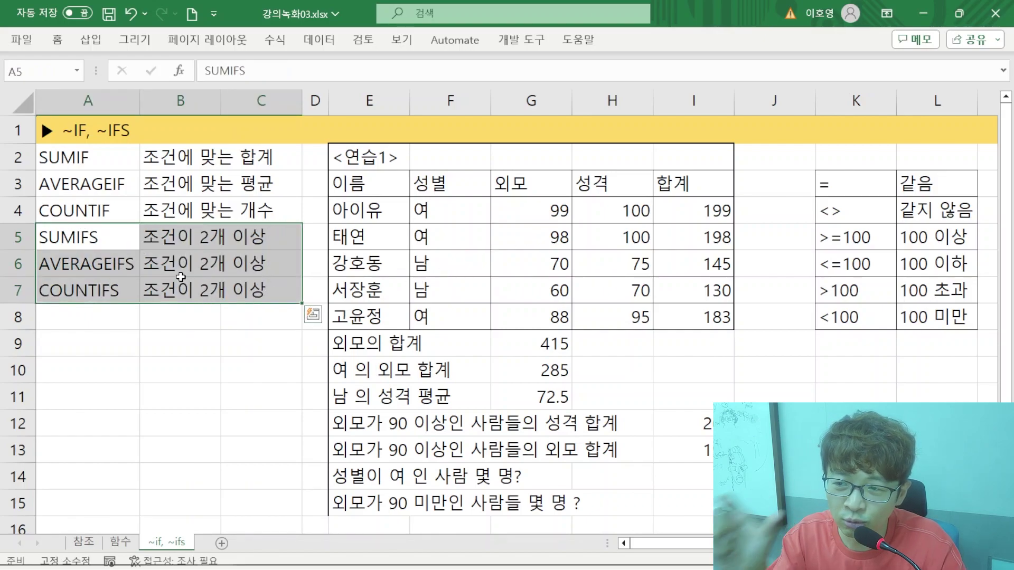
{"action": "left_click", "coordinate": [112, 266]}
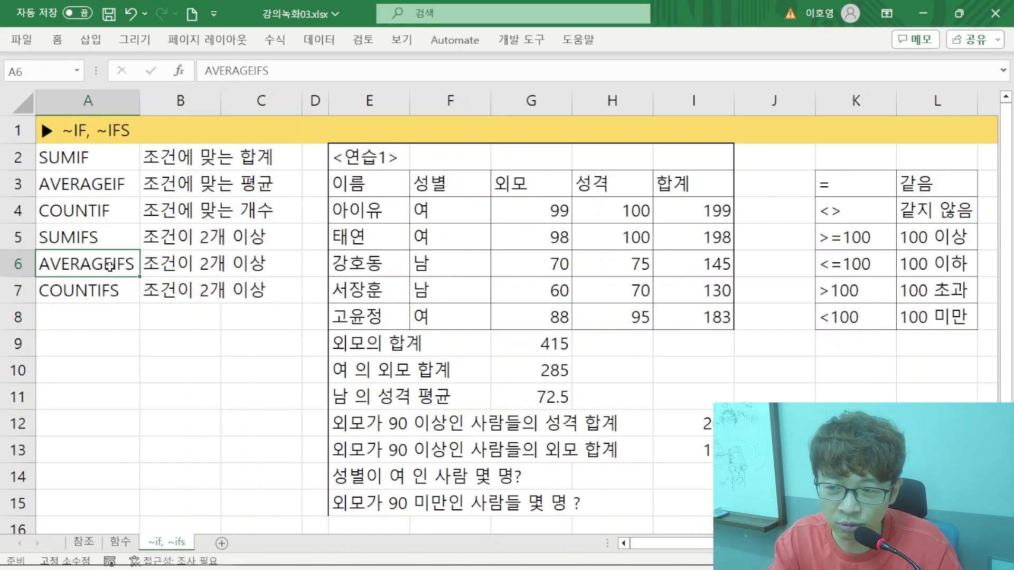
{"action": "left_click", "coordinate": [110, 288]}
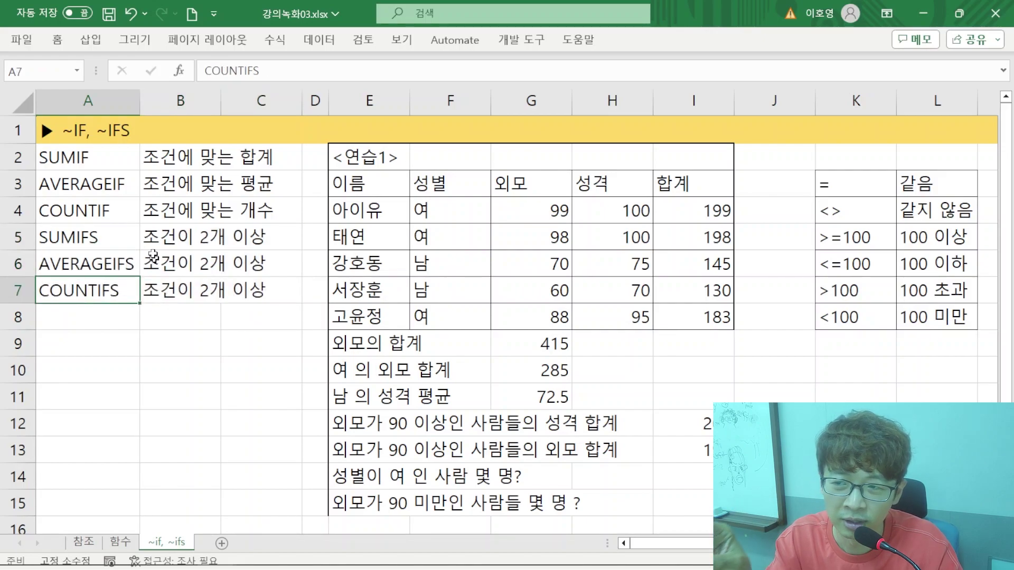
{"action": "left_click_drag", "start_coordinate": [128, 281], "coordinate": [228, 297]}
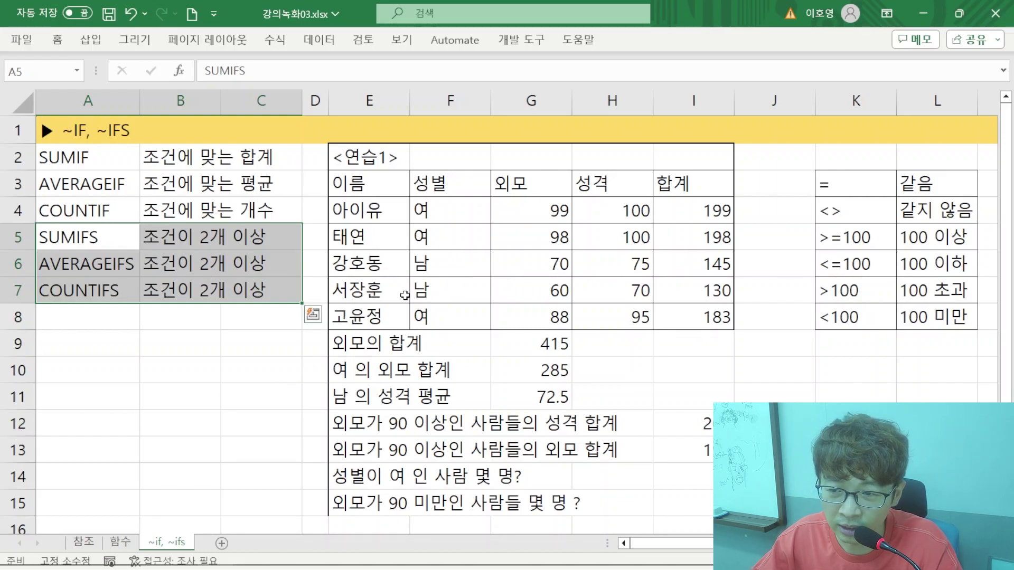
- Paste the prepared <연습2> employee evaluation table at E17, below the first exercise, and look it over
{"action": "scroll", "coordinate": [401, 293], "scroll_direction": "down", "scroll_amount": 1}
{"action": "scroll", "coordinate": [373, 296], "scroll_direction": "down", "scroll_amount": 3}
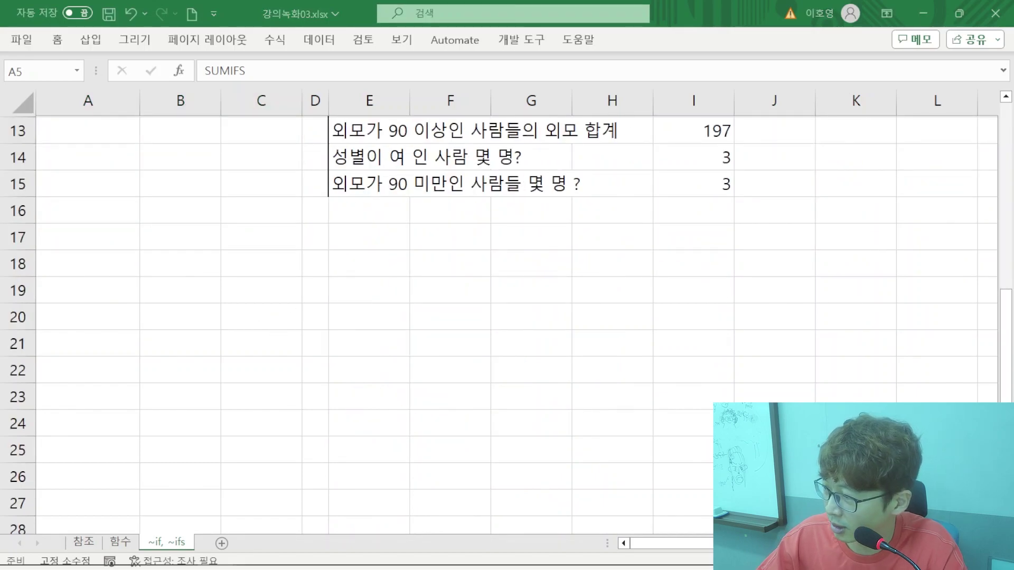
{"action": "key", "text": "ctrl+c"}
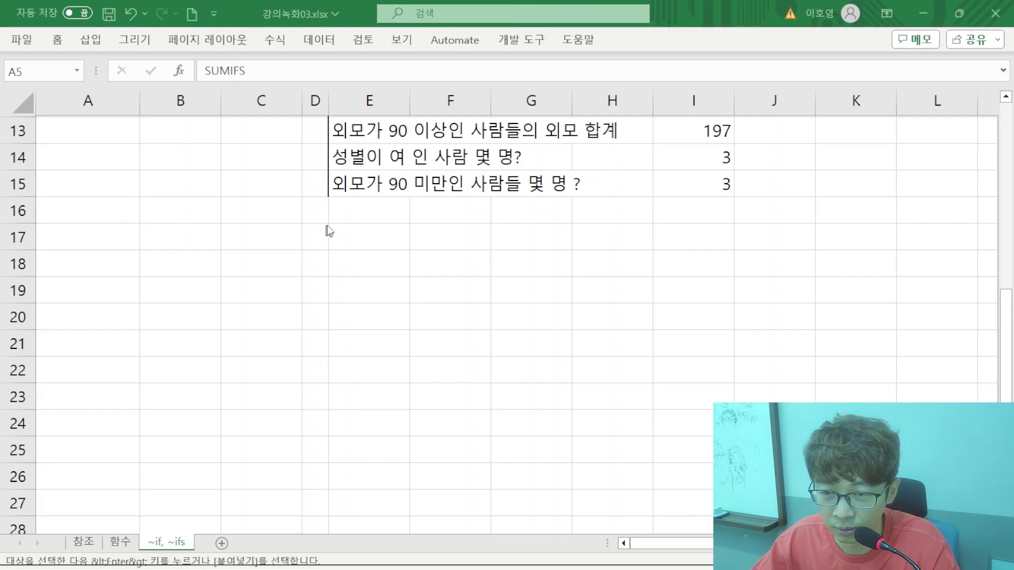
{"action": "left_click", "coordinate": [353, 238]}
{"action": "key", "text": "ctrl+v"}
{"action": "left_click", "coordinate": [434, 330]}
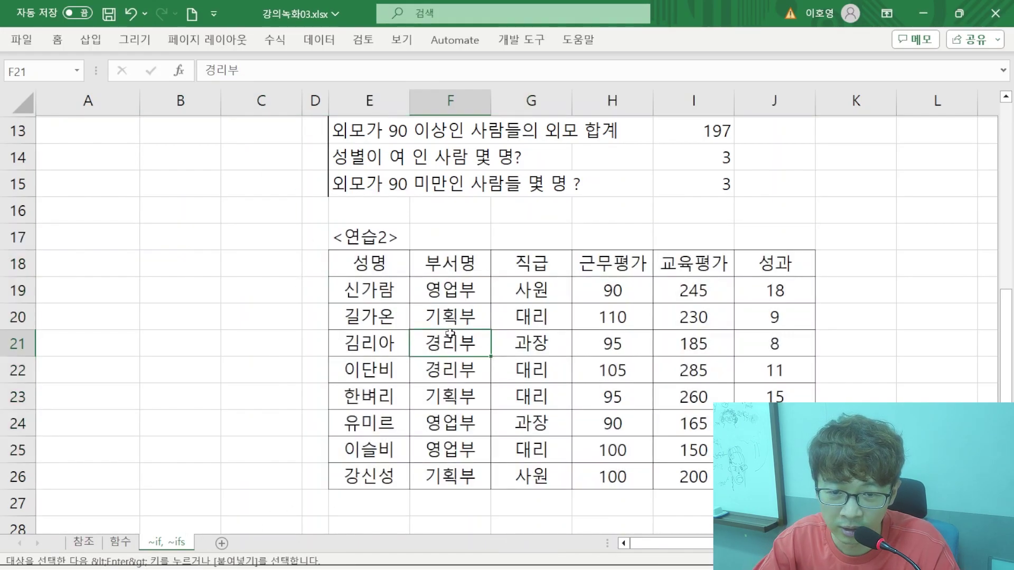
{"action": "scroll", "coordinate": [238, 252], "scroll_direction": "up", "scroll_amount": 4}
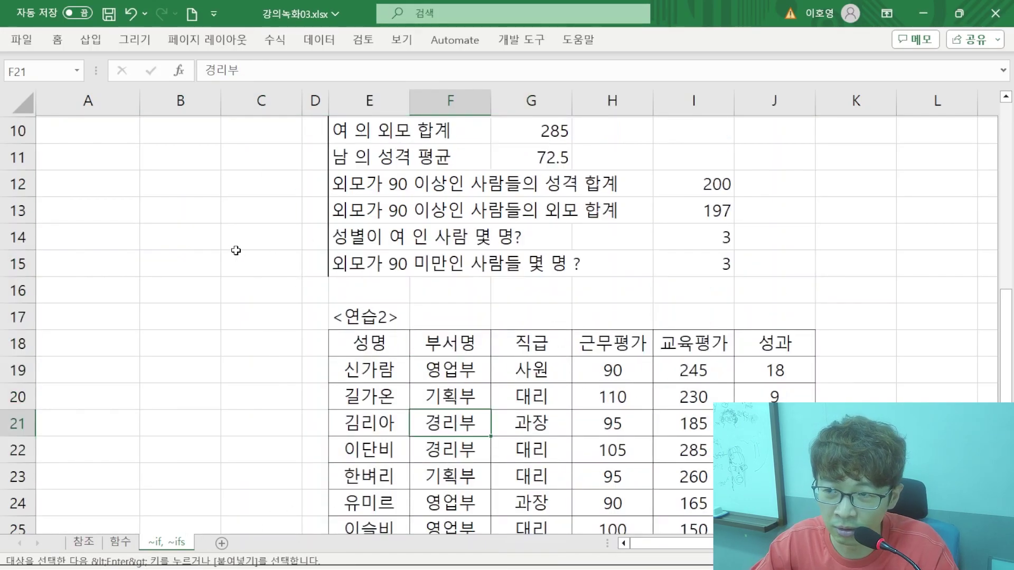
{"action": "scroll", "coordinate": [253, 264], "scroll_direction": "down", "scroll_amount": 3}
{"action": "scroll", "coordinate": [253, 264], "scroll_direction": "down", "scroll_amount": 3}
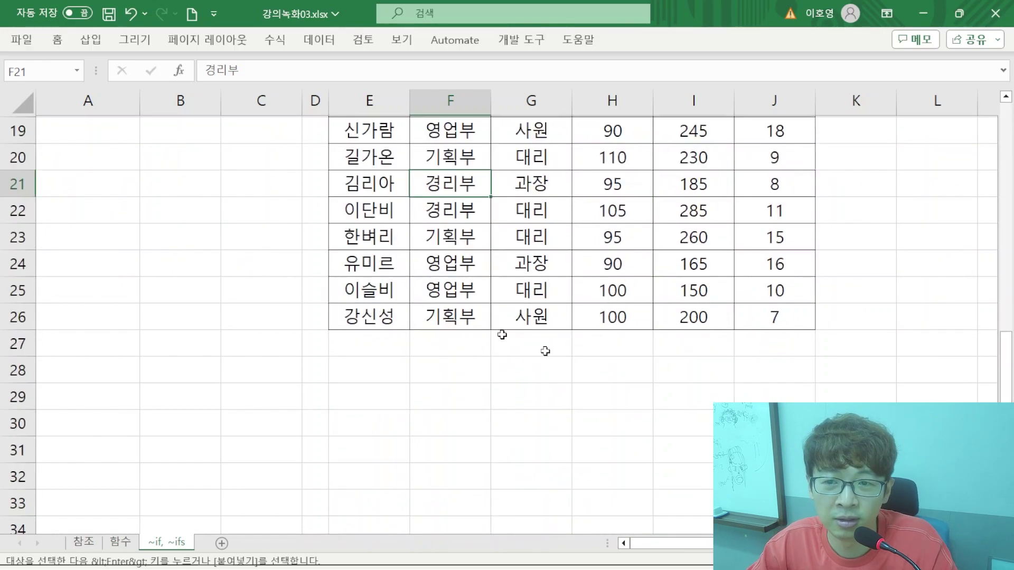
- Enter the label "부서명 영업부 근무평가 합계" in E27 below the <연습2> table and left-align it
{"action": "scroll", "coordinate": [940, 392], "scroll_direction": "right", "scroll_amount": 2}
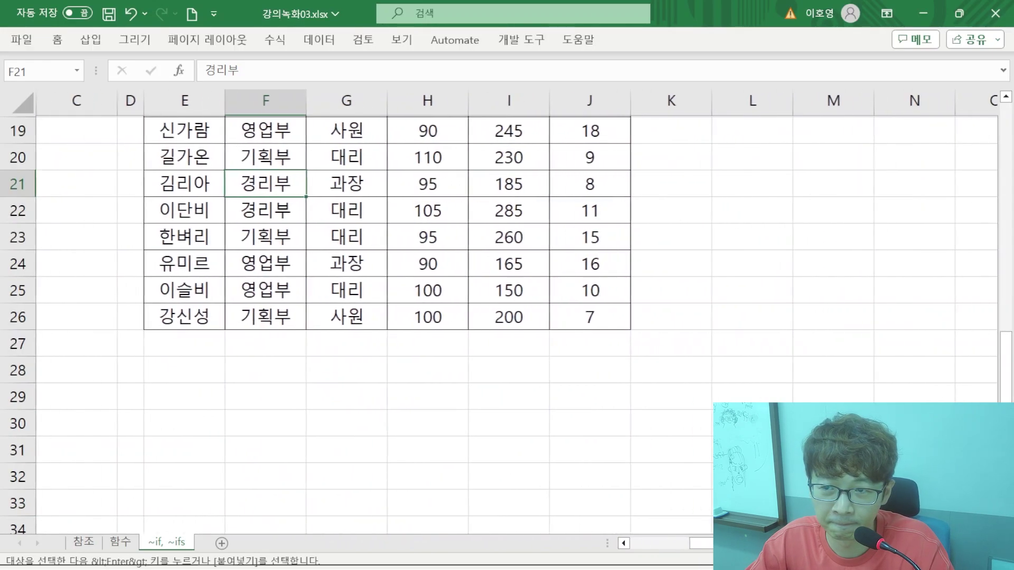
{"action": "scroll", "coordinate": [941, 392], "scroll_direction": "up", "scroll_amount": 1}
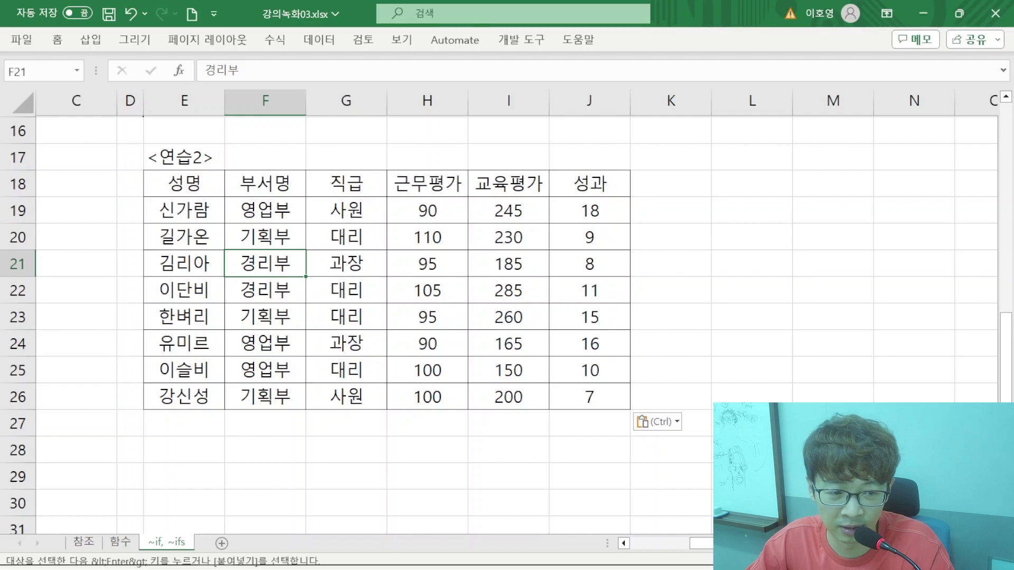
{"action": "scroll", "coordinate": [672, 434], "scroll_direction": "right", "scroll_amount": 1}
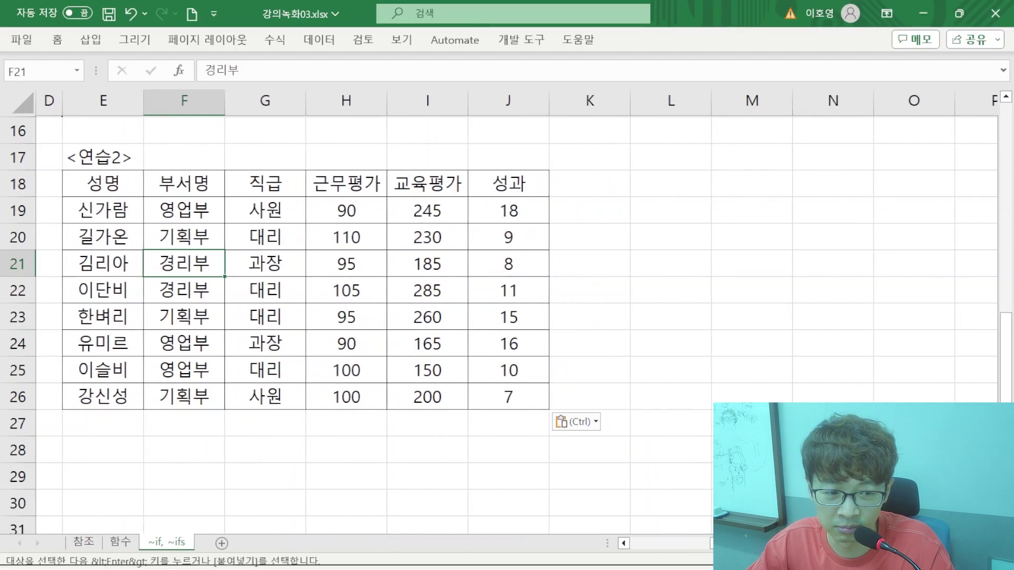
{"action": "scroll", "coordinate": [321, 471], "scroll_direction": "down", "scroll_amount": 1}
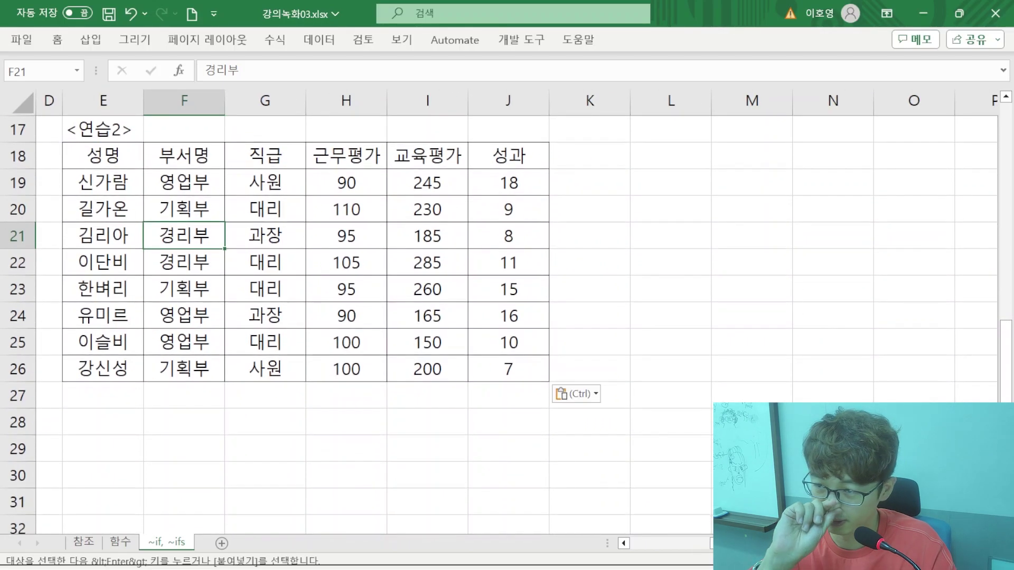
{"action": "left_click", "coordinate": [118, 389]}
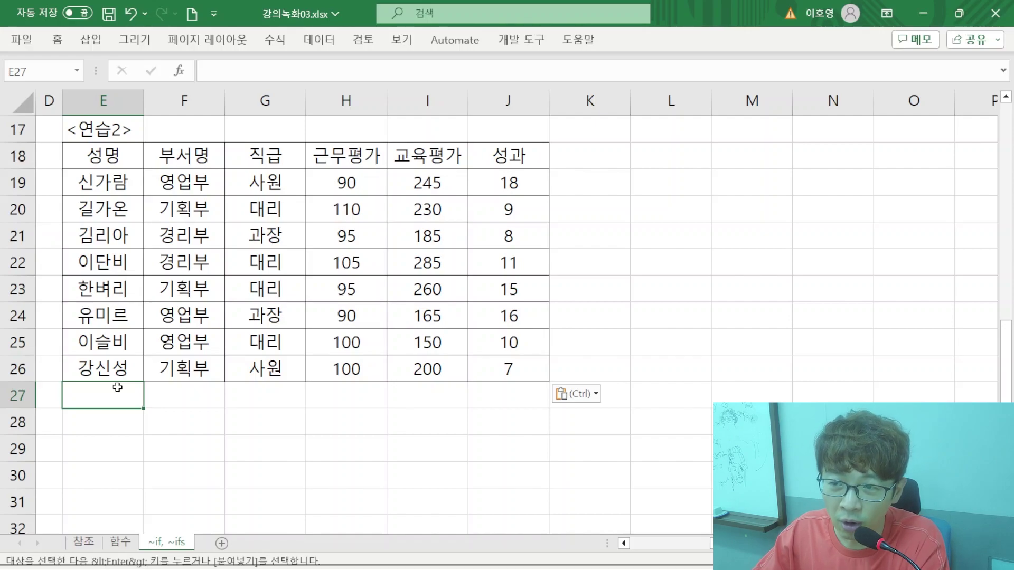
{"action": "type", "text": "부서명 영어"}
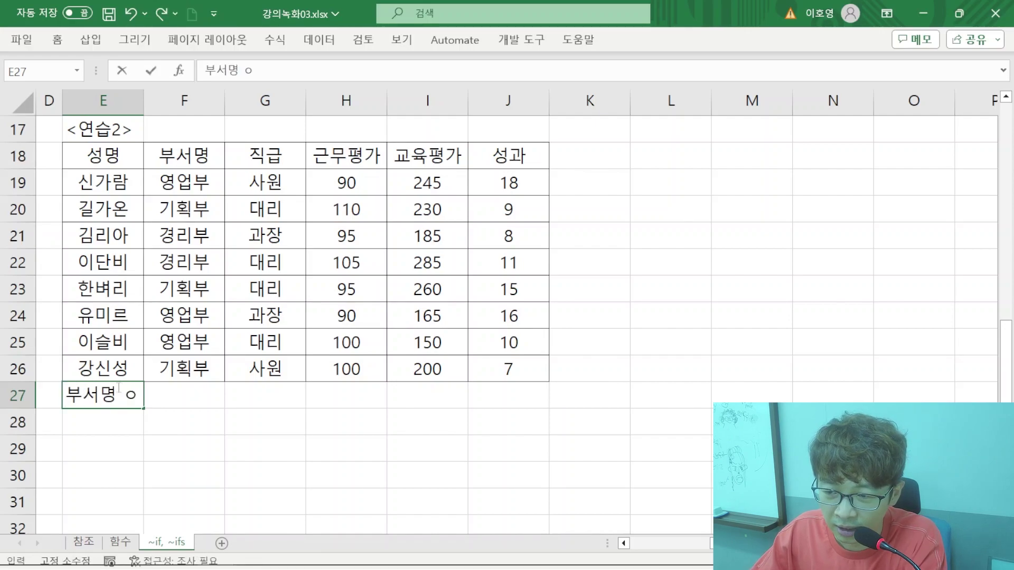
{"action": "type", "text": "업부 근무평가 합계"}
{"action": "key", "text": "Return"}
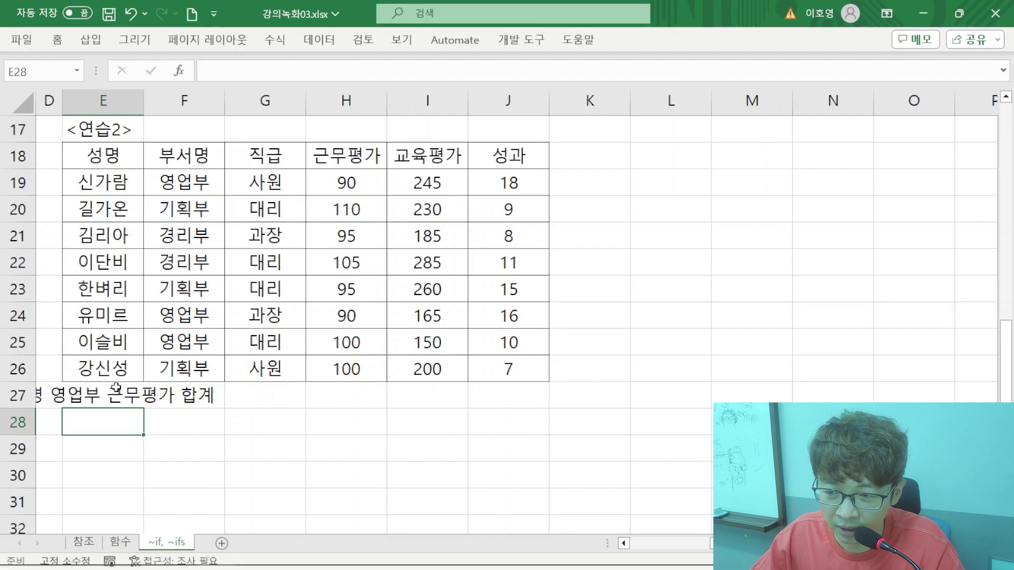
{"action": "left_click", "coordinate": [117, 389]}
{"action": "left_click", "coordinate": [57, 40]}
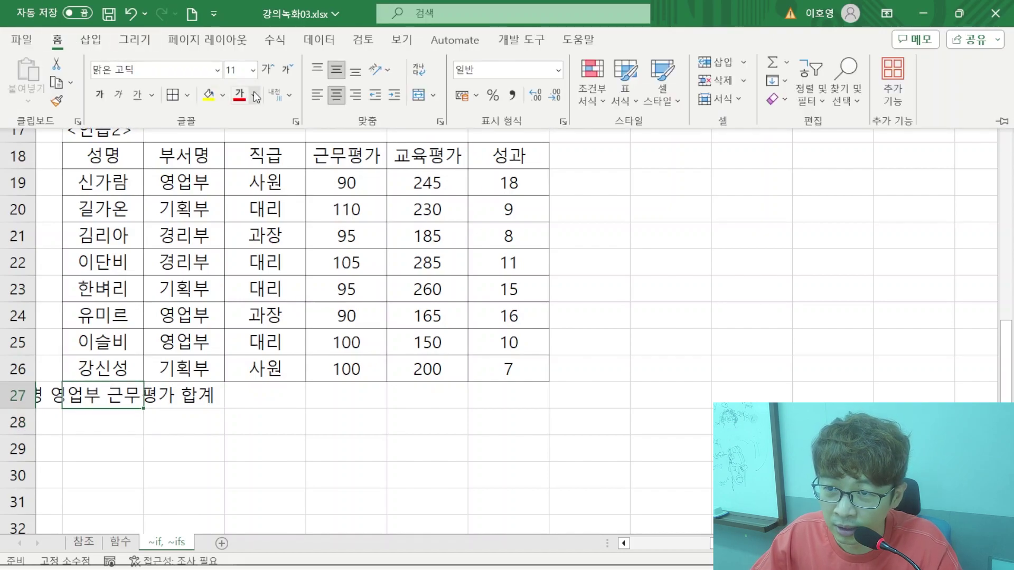
{"action": "left_click", "coordinate": [317, 95]}
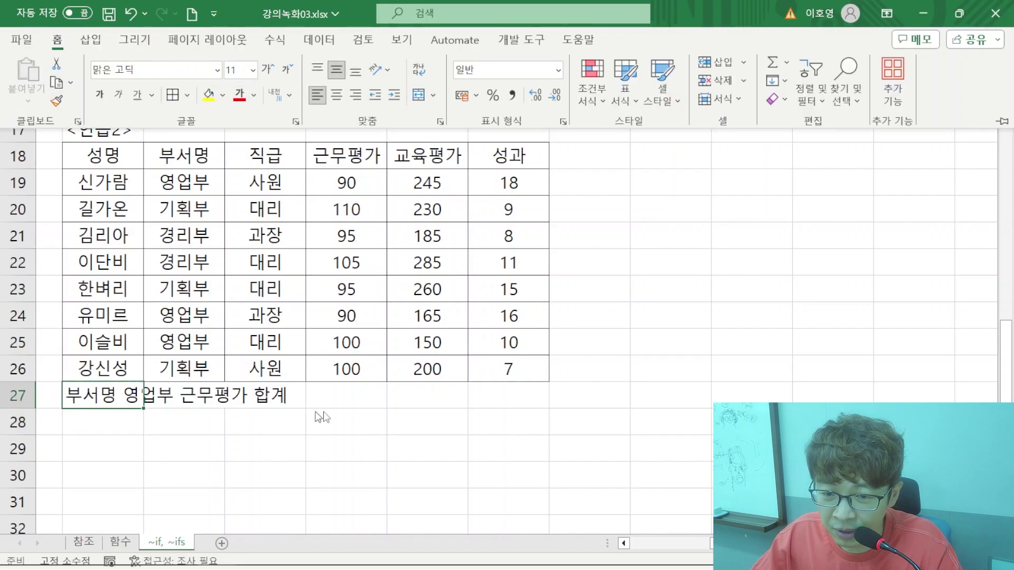
- Start a SUMIF formula in J27 with the department cells F19:F26 as the condition range
{"action": "left_click", "coordinate": [521, 396]}
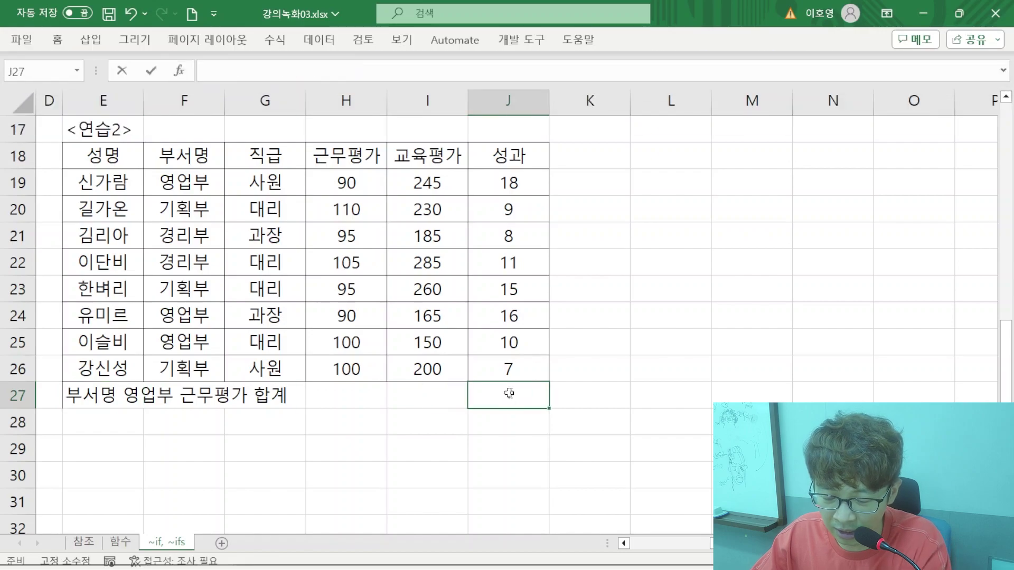
{"action": "type", "text": "=SUM"}
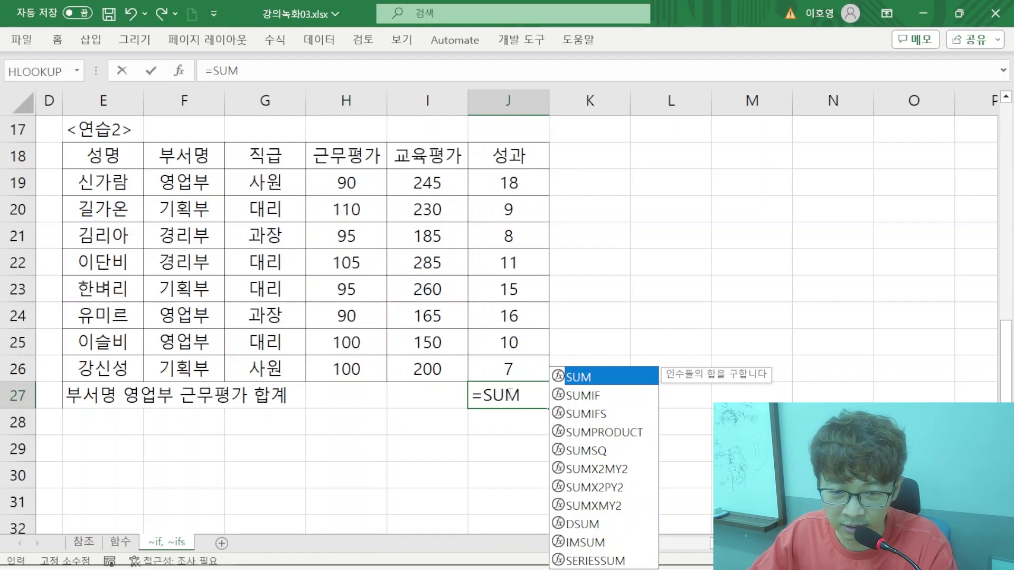
{"action": "key", "text": "Down"}
{"action": "key", "text": "Tab"}
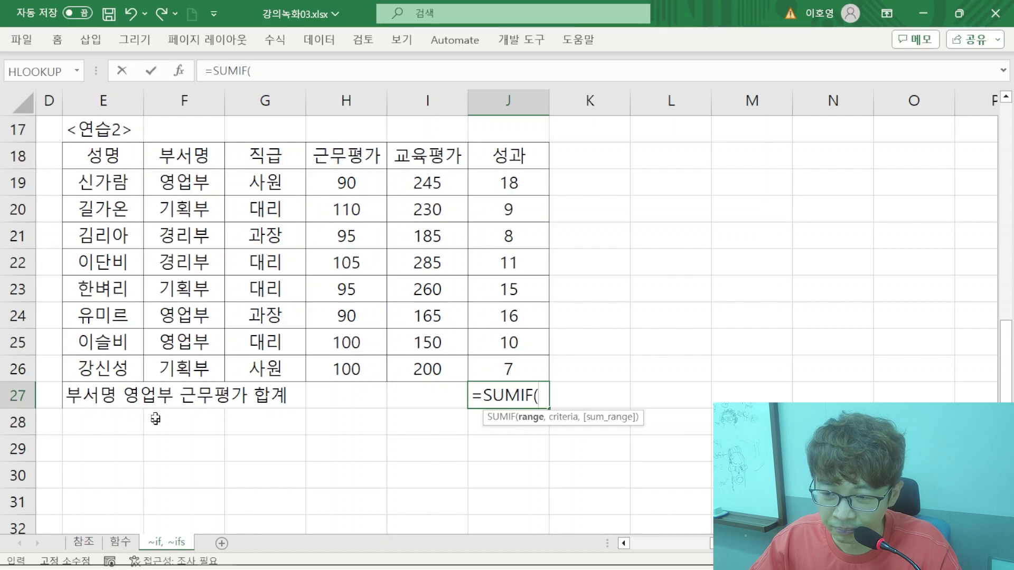
{"action": "left_click_drag", "start_coordinate": [157, 179], "coordinate": [186, 369]}
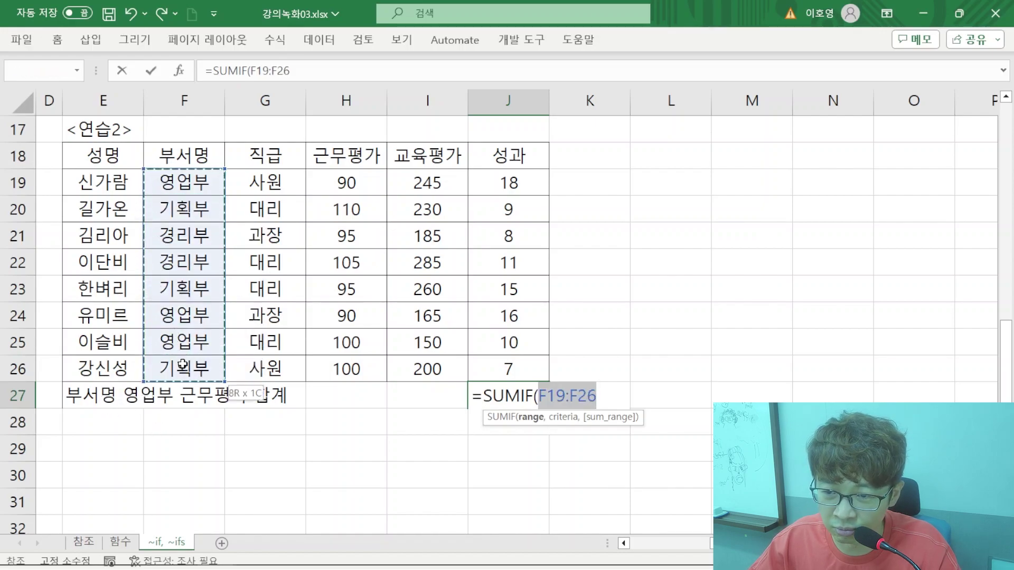
{"action": "left_click_drag", "start_coordinate": [221, 333], "coordinate": [185, 353]}
{"action": "type", "text": ","}
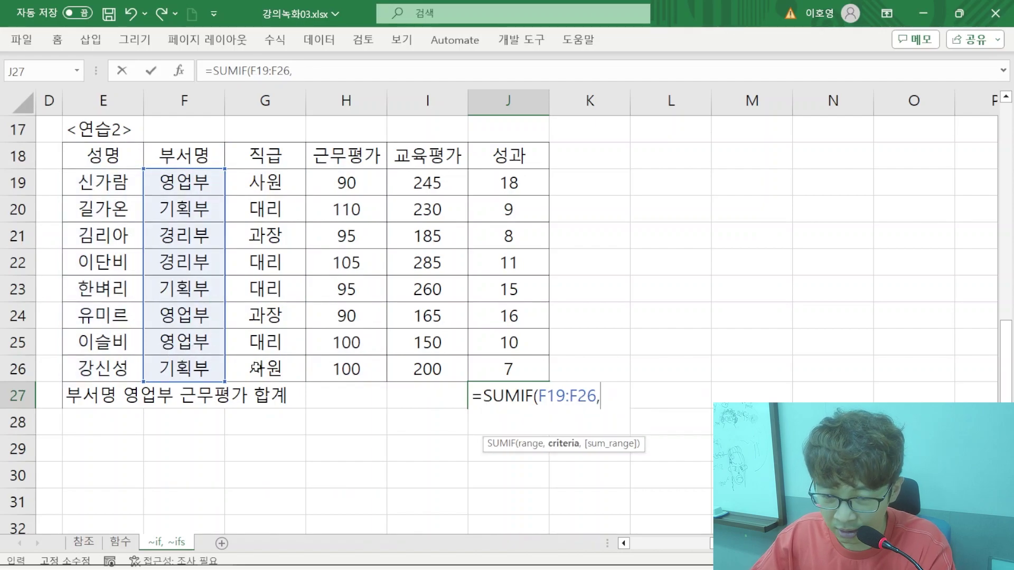
- Complete the J27 SUMIF formula with the criterion "=영업부" and the sum range H19:H26
{"action": "type", "text": "\"=du"}
{"action": "key", "text": "BackSpace"}
{"action": "key", "text": "BackSpace"}
{"action": "key", "text": "Hangul"}
{"action": "type", "text": "여ㅇ업부"}
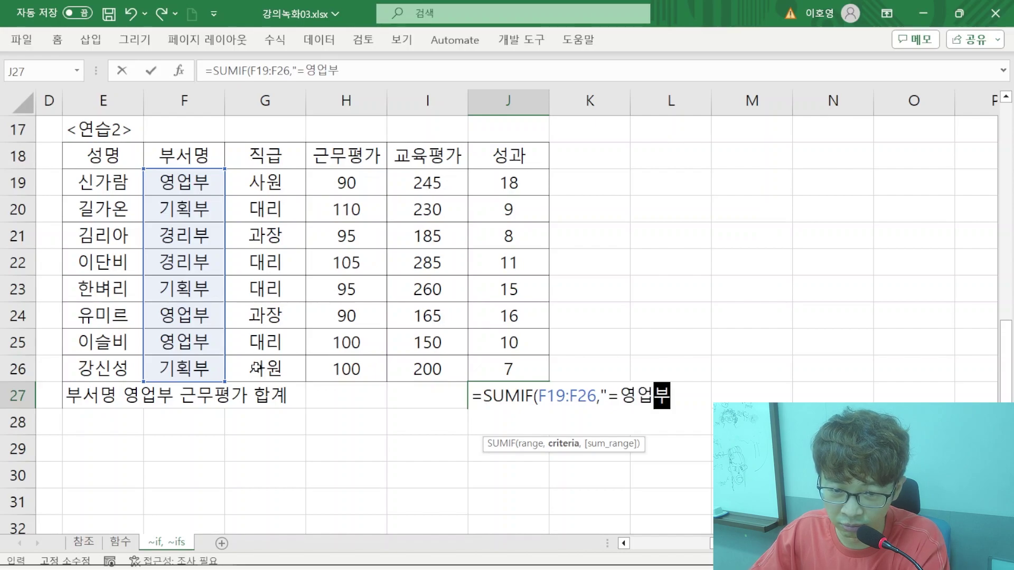
{"action": "type", "text": "\","}
{"action": "left_click_drag", "start_coordinate": [333, 177], "coordinate": [375, 359]}
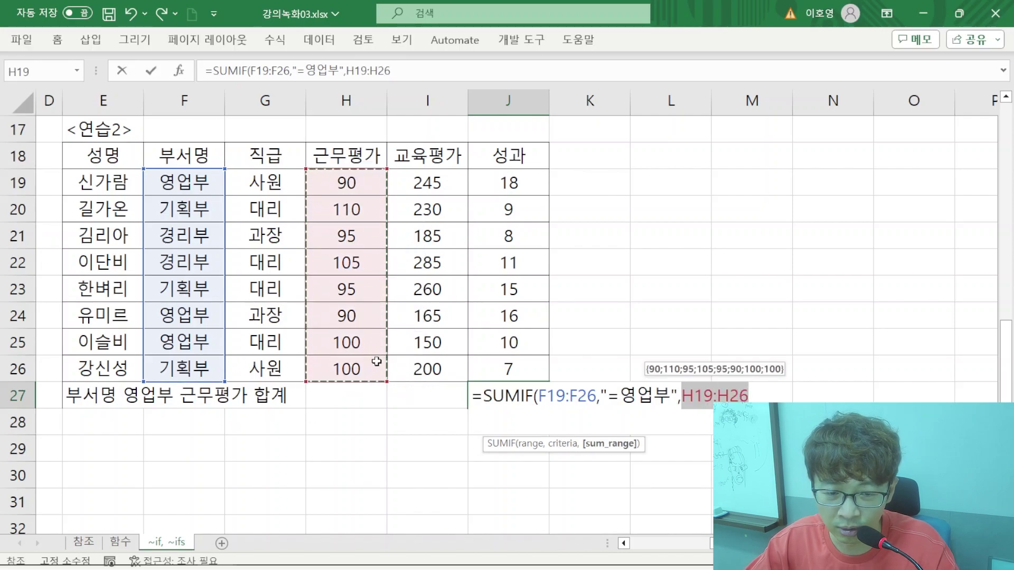
{"action": "type", "text": ")"}
{"action": "key", "text": "Return"}
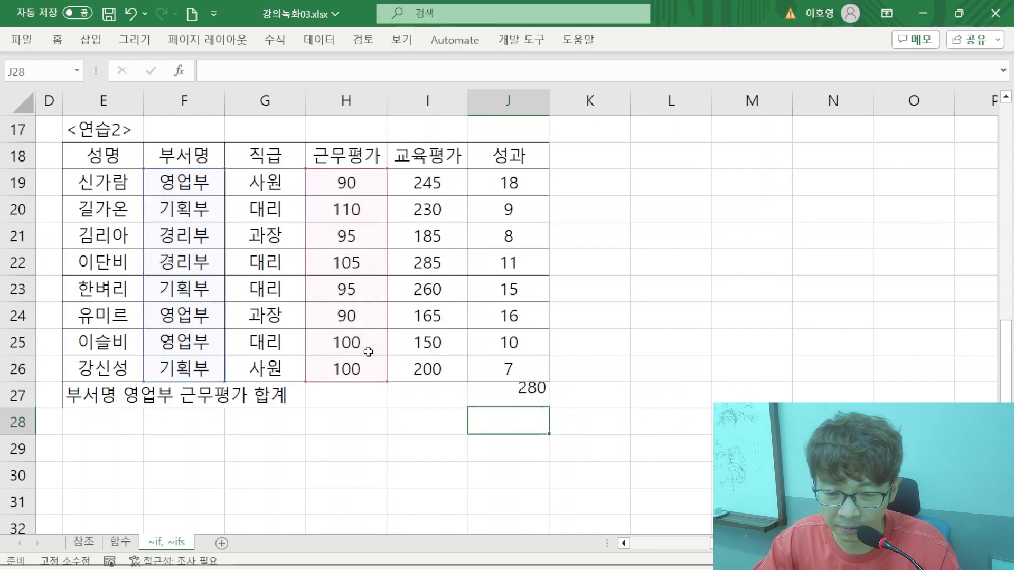
- Remove the equals sign from the J27 SUMIF criterion so it reads "영업부"
{"action": "left_click", "coordinate": [473, 393]}
{"action": "double_click", "coordinate": [524, 395]}
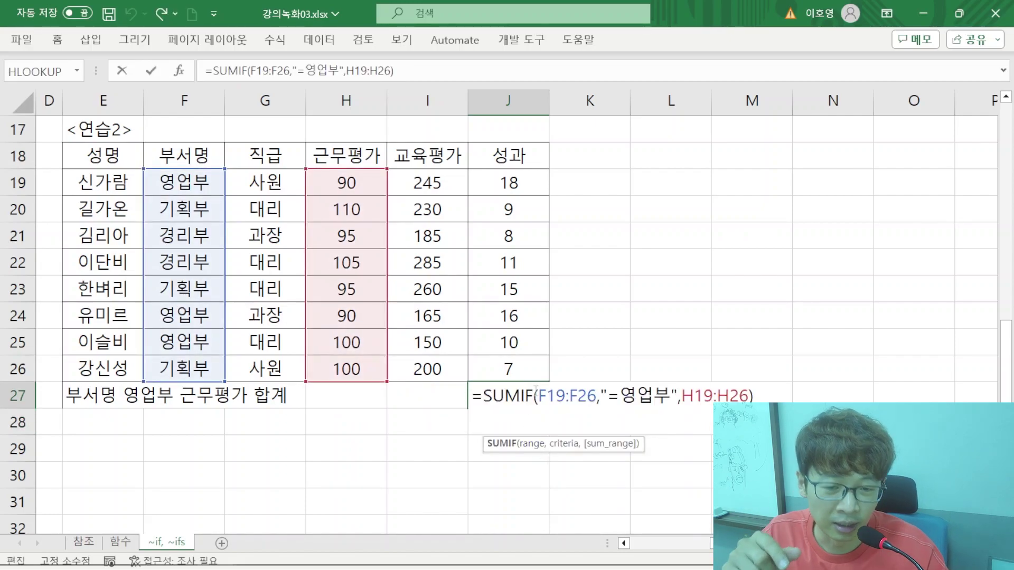
{"action": "double_click", "coordinate": [610, 403]}
{"action": "key", "text": "BackSpace"}
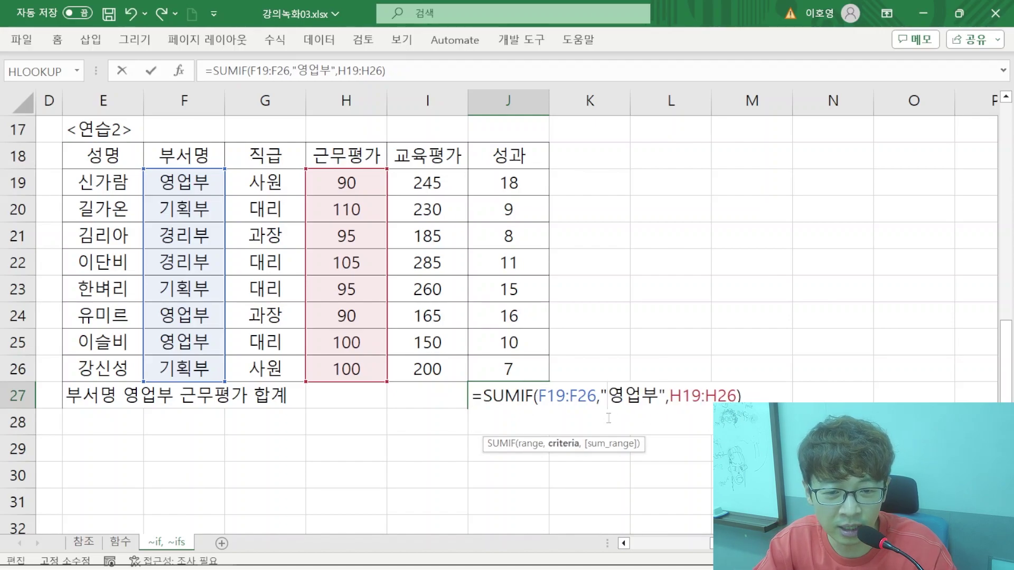
{"action": "key", "text": "Return"}
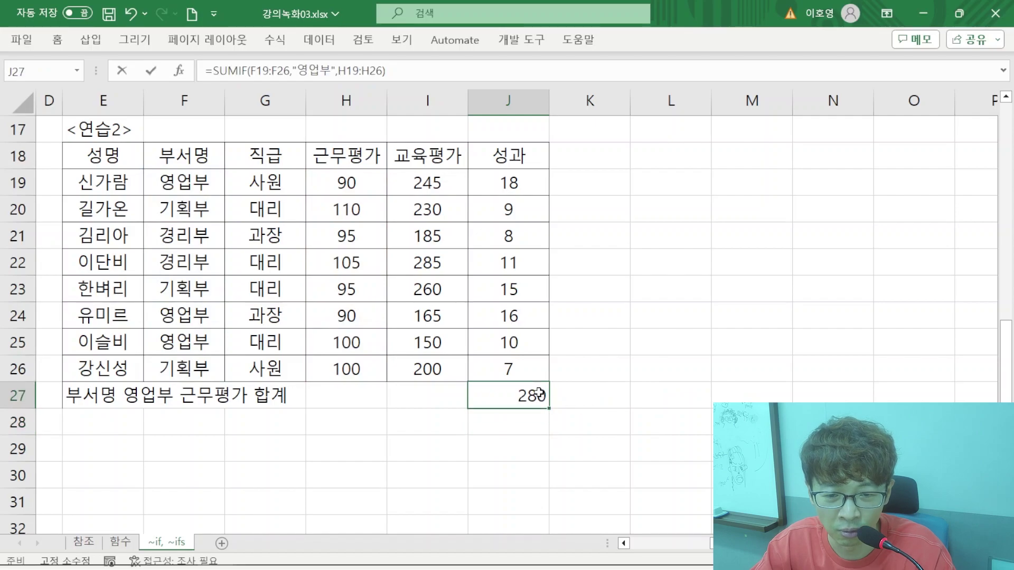
- Replace the text criterion in the J27 SUMIF formula with a reference to cell F19
{"action": "double_click", "coordinate": [537, 395]}
{"action": "left_click_drag", "start_coordinate": [602, 402], "coordinate": [666, 404]}
{"action": "key", "text": "BackSpace"}
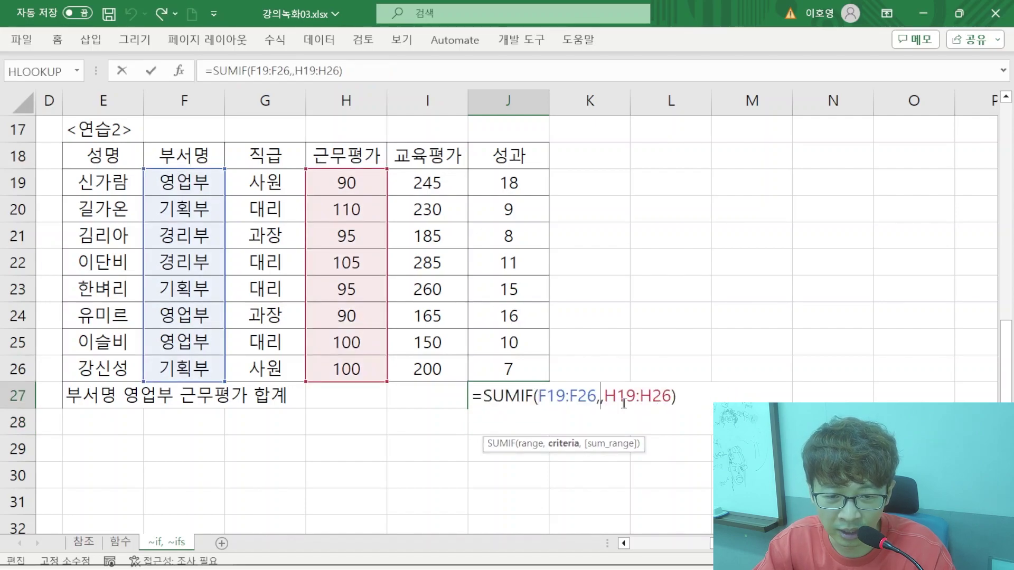
{"action": "left_click", "coordinate": [183, 180]}
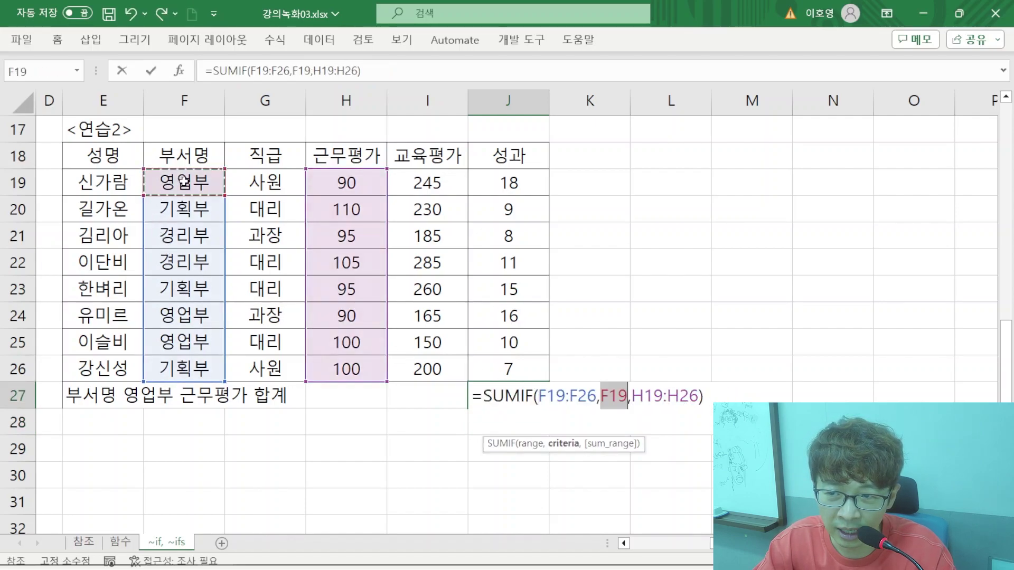
{"action": "key", "text": "Return"}
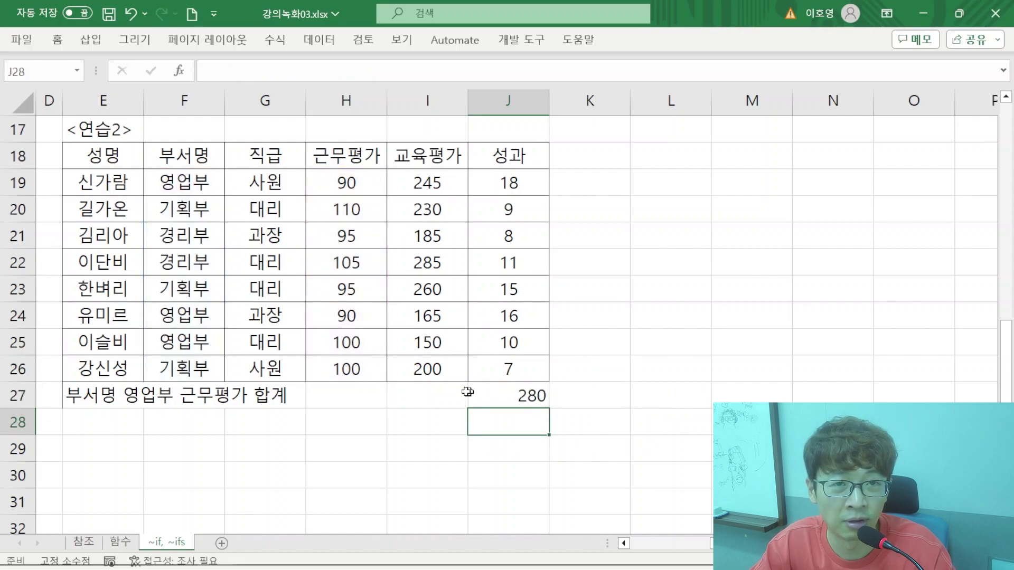
- Replace the F19 reference in the J27 SUMIF formula with the text criterion "=영업부"
{"action": "left_click", "coordinate": [525, 402]}
{"action": "double_click", "coordinate": [525, 402]}
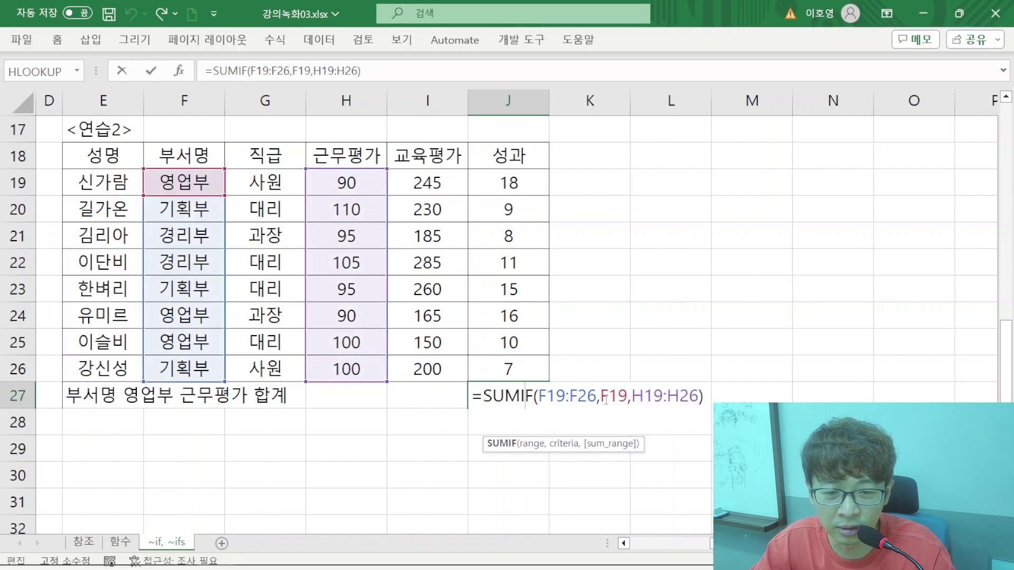
{"action": "left_click_drag", "start_coordinate": [602, 396], "coordinate": [632, 396]}
{"action": "key", "text": "Delete"}
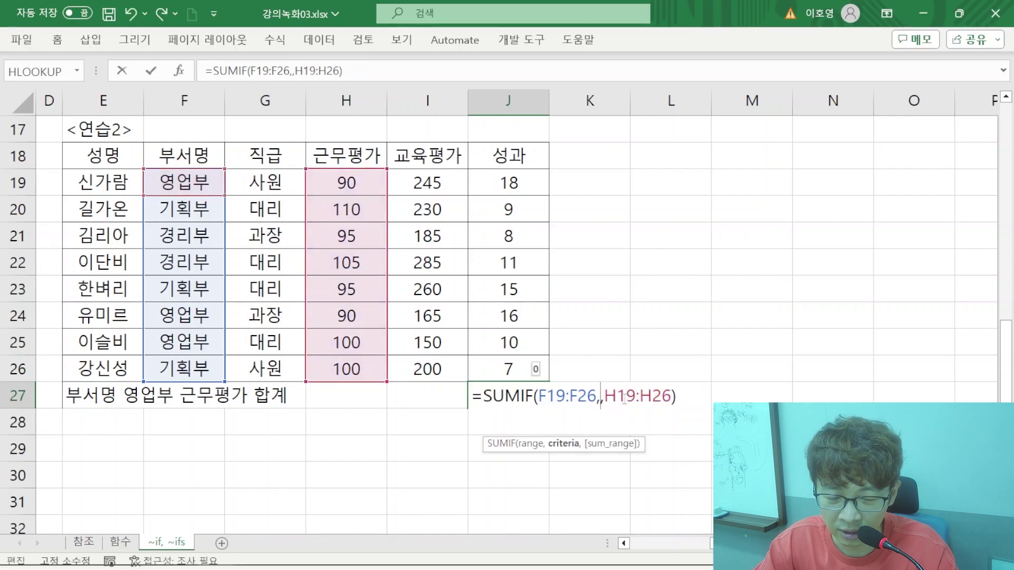
{"action": "type", "text": "\"\""}
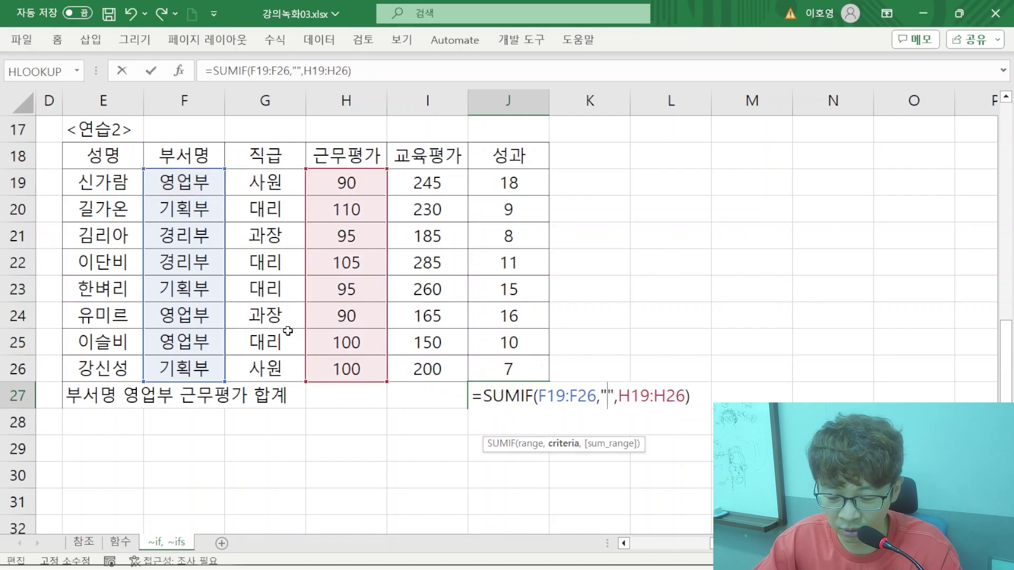
{"action": "type", "text": "="}
{"action": "type", "text": "DUD"}
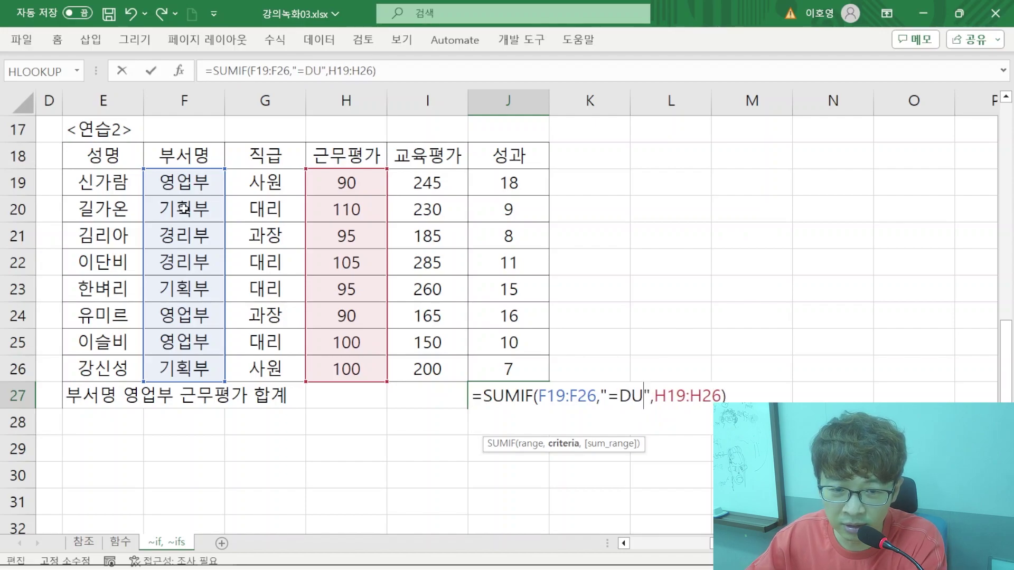
{"action": "key", "text": "BackSpace"}
{"action": "key", "text": "BackSpace"}
{"action": "key", "text": "BackSpace"}
{"action": "type", "text": "영업부"}
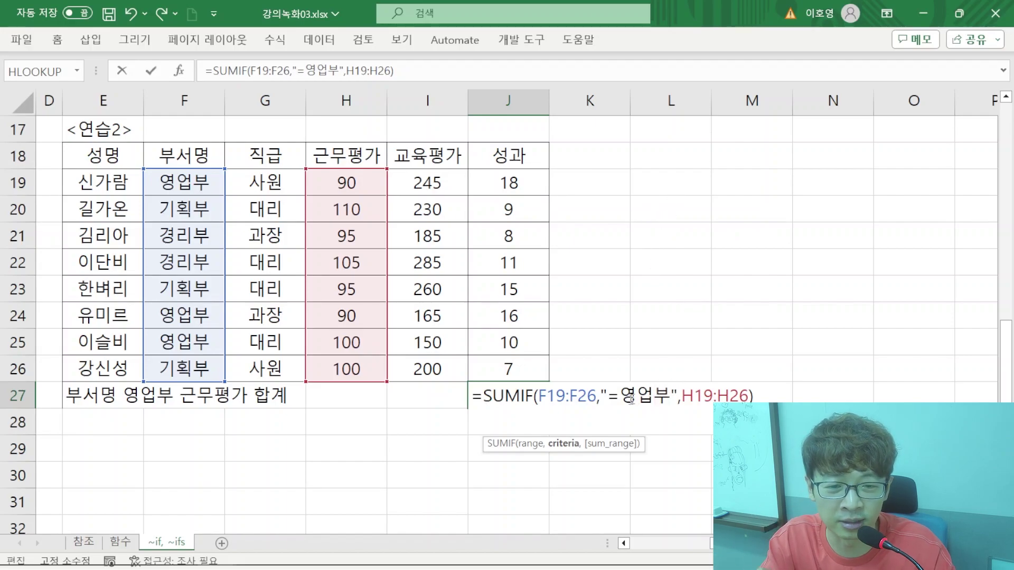
{"action": "left_click_drag", "start_coordinate": [608, 396], "coordinate": [670, 401]}
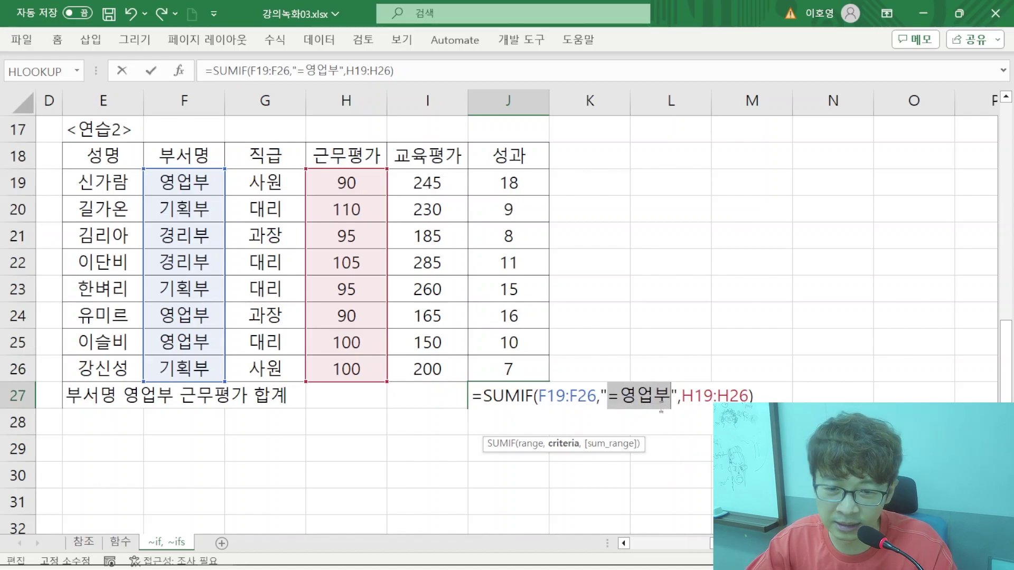
{"action": "key", "text": "Return"}
- Enter the label "근무평가 100이상인 사람 근무평가 합계" in E28 and left-align it
{"action": "left_click", "coordinate": [108, 416]}
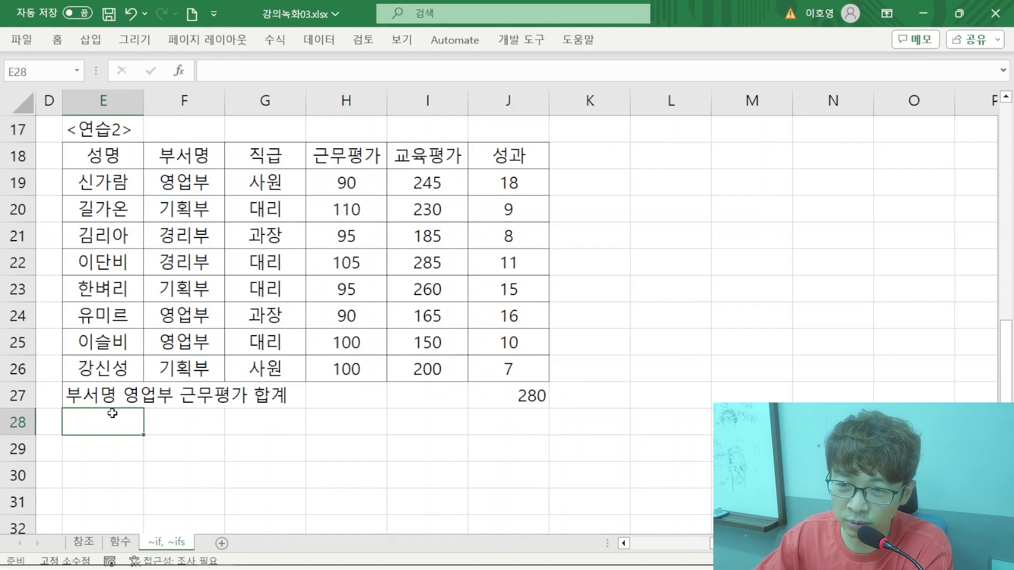
{"action": "type", "text": "근무평가 100이상인 사람 근무펴ㅇ가 합계"}
{"action": "key", "text": "Return"}
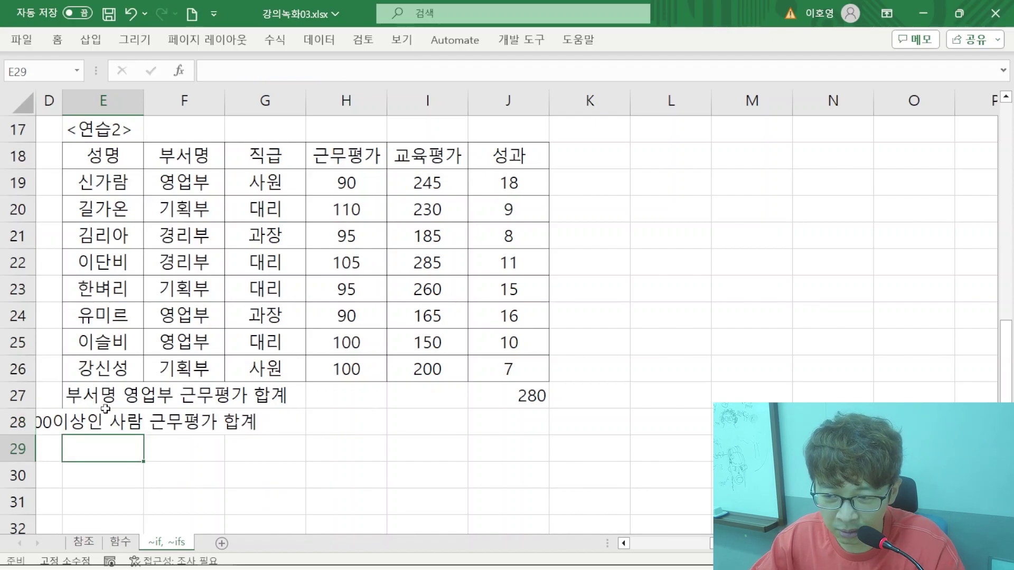
{"action": "left_click", "coordinate": [107, 419]}
{"action": "left_click", "coordinate": [57, 40]}
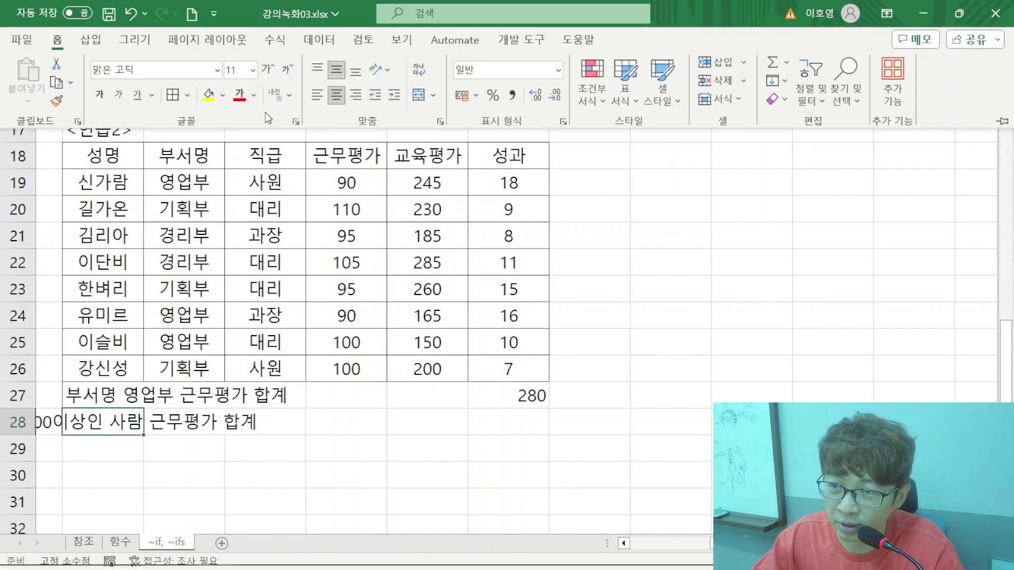
{"action": "left_click", "coordinate": [317, 95]}
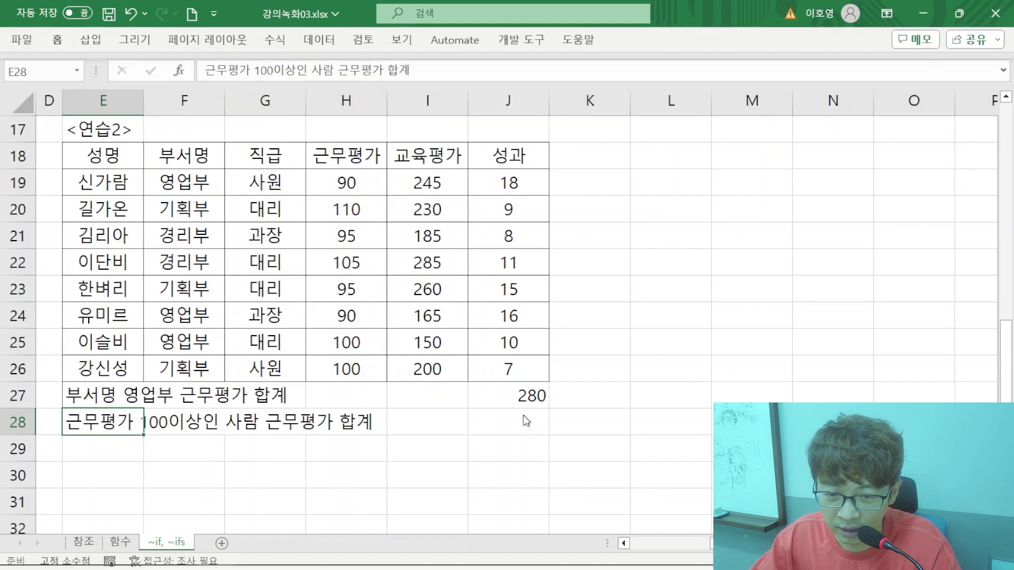
- Enter the formula =SUMIF(H19:H26,">=100",H19:H26) in J28
{"action": "left_click", "coordinate": [520, 417]}
{"action": "type", "text": "=SUMIF("}
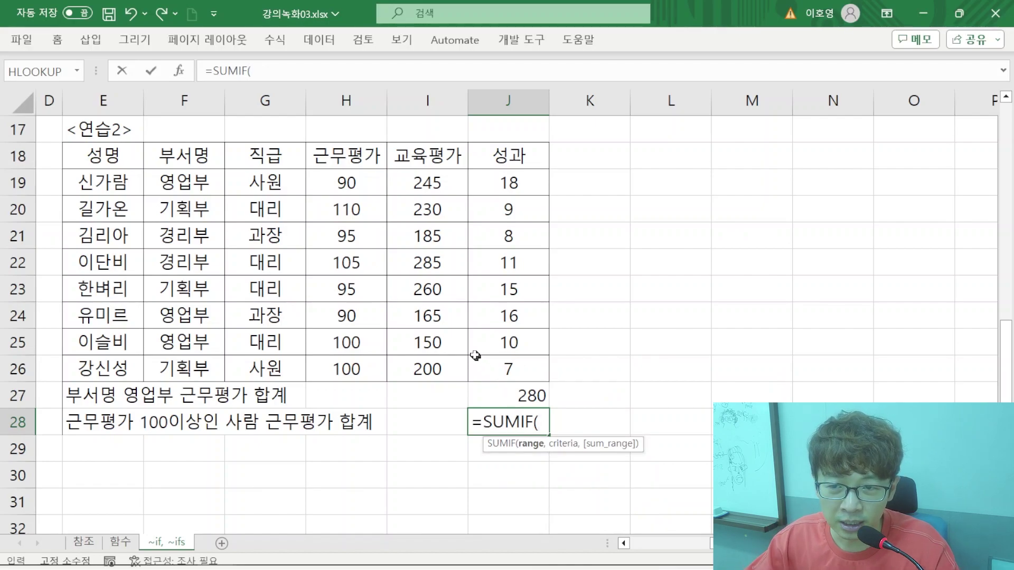
{"action": "left_click_drag", "start_coordinate": [349, 182], "coordinate": [378, 372]}
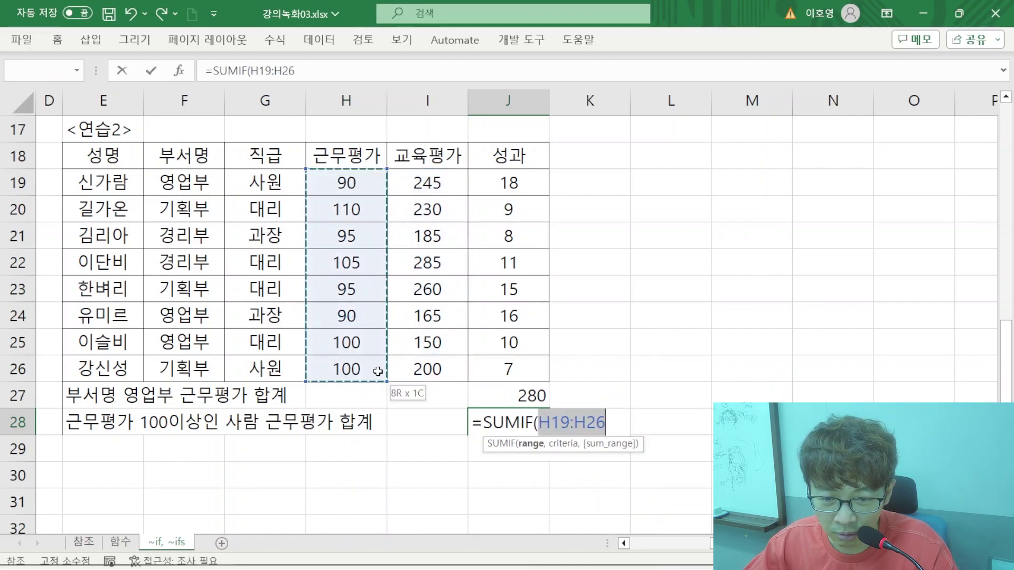
{"action": "type", "text": ",\">=100"}
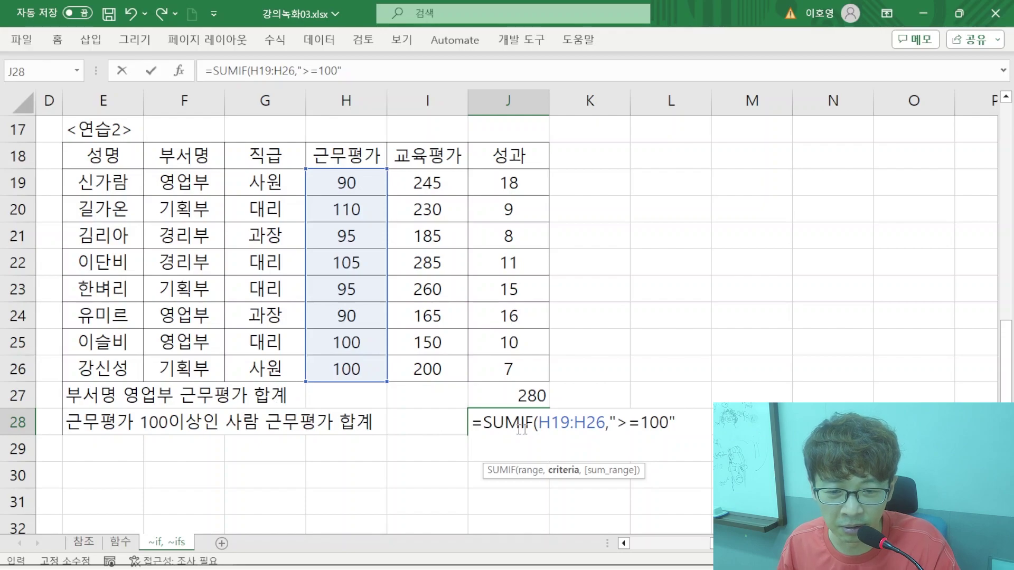
{"action": "type", "text": "\","}
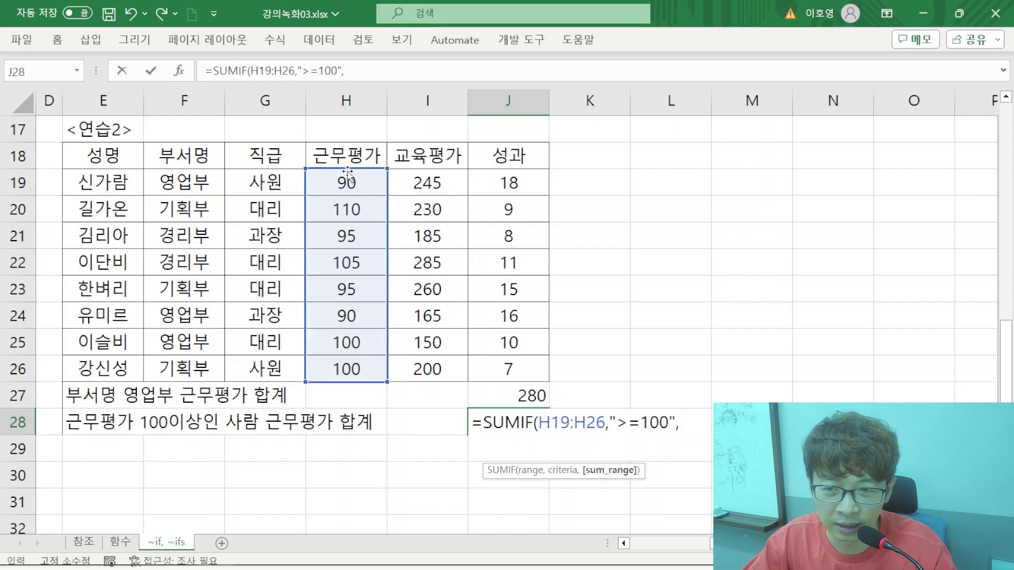
{"action": "left_click_drag", "start_coordinate": [349, 182], "coordinate": [369, 369]}
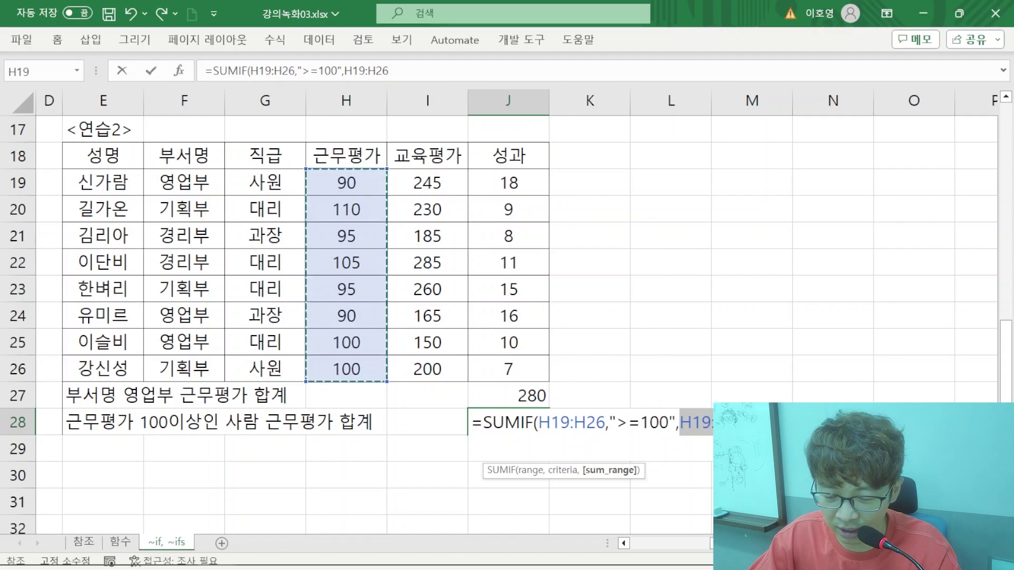
{"action": "key", "text": "F2"}
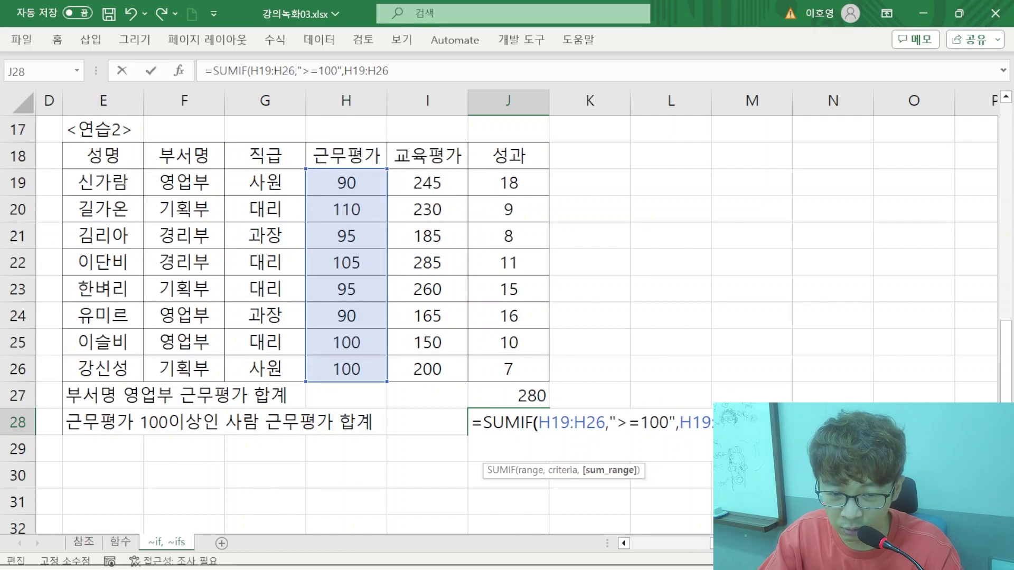
{"action": "type", "text": ")"}
{"action": "key", "text": "Return"}
{"action": "double_click", "coordinate": [518, 428]}
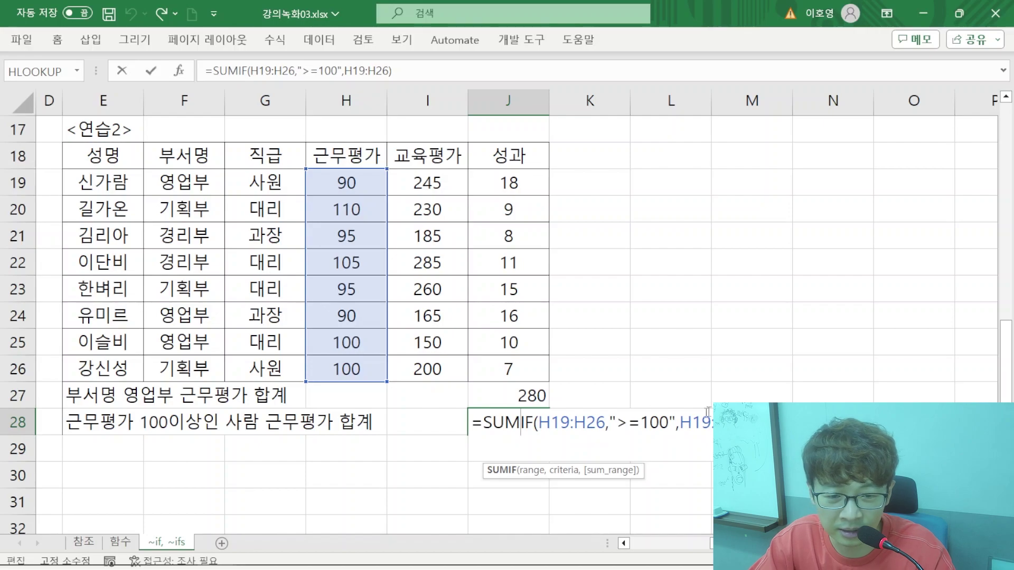
{"action": "key", "text": "Return"}
{"action": "left_click_drag", "start_coordinate": [521, 402], "coordinate": [523, 423]}
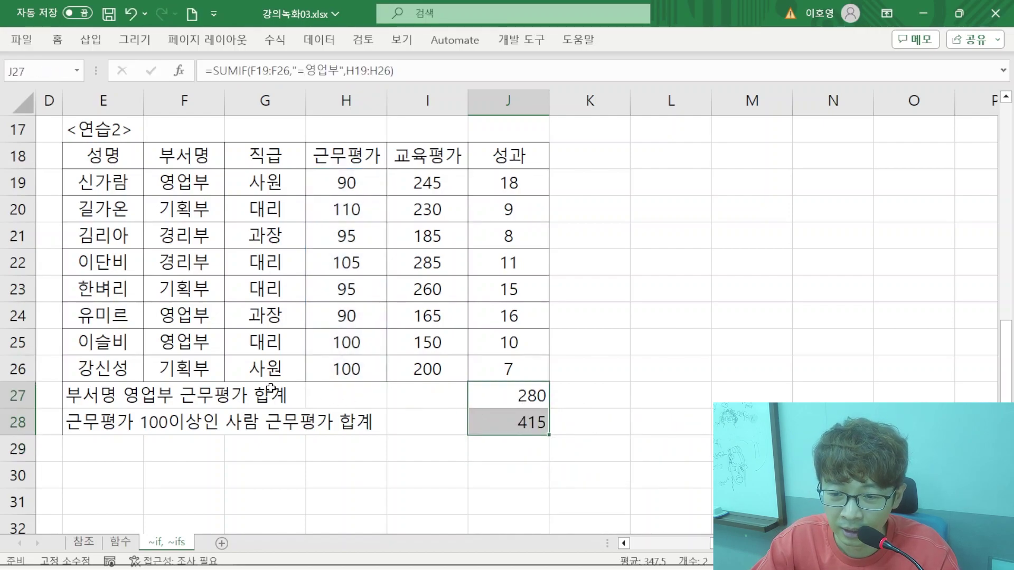
- Enter the label "부서명 영엽부, 근무평가 100이상 성과 합계" in E29 and left-align it
{"action": "left_click", "coordinate": [96, 451]}
{"action": "type", "text": "QNTJ"}
{"action": "key", "text": "BackSpace"}
{"action": "key", "text": "BackSpace"}
{"action": "key", "text": "BackSpace"}
{"action": "key", "text": "BackSpace"}
{"action": "key", "text": "Hangul"}
{"action": "type", "text": "부서명 영ㅇ업부, 근무평가 "}
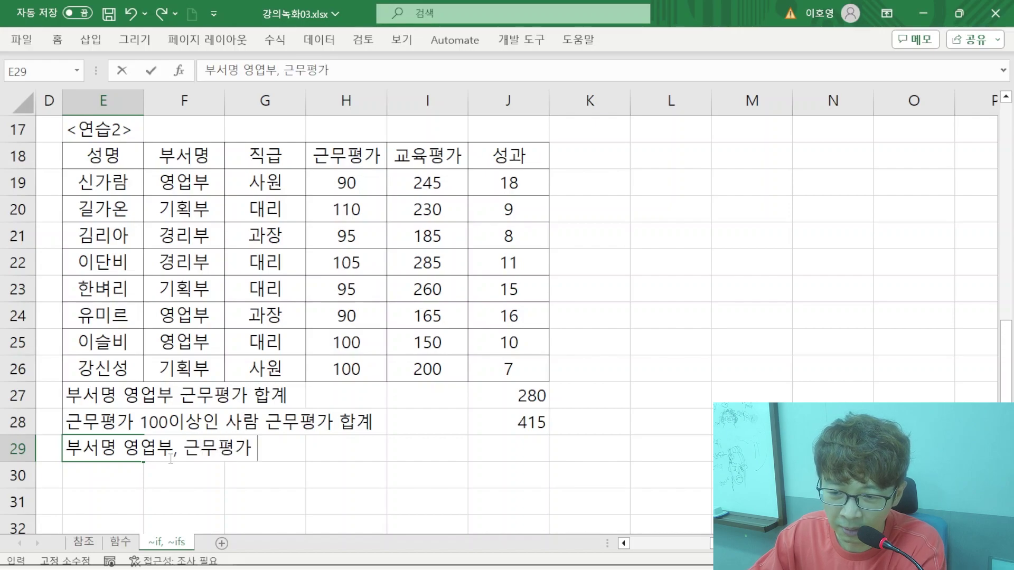
{"action": "type", "text": "100이상"}
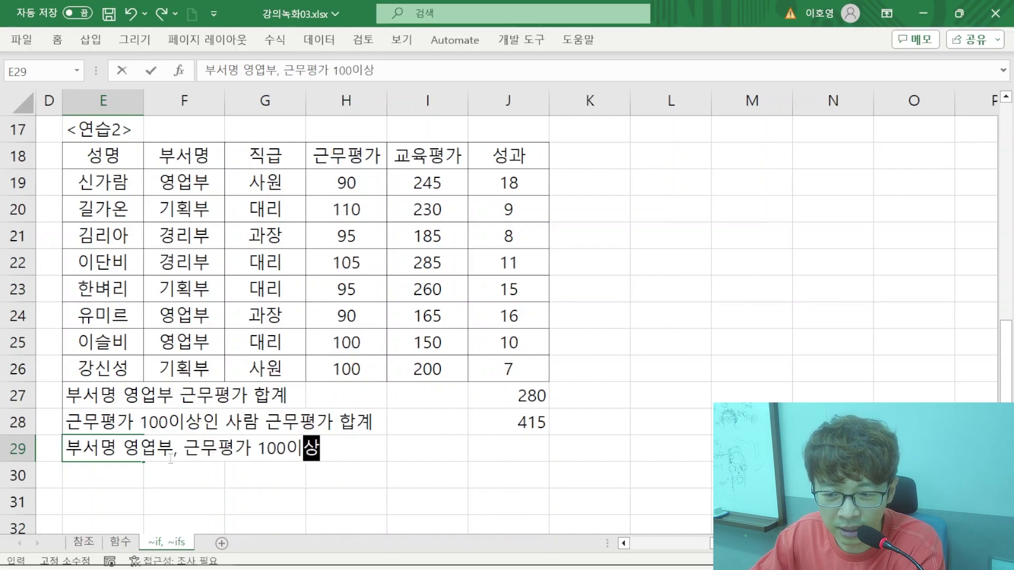
{"action": "type", "text": " 성과 합계"}
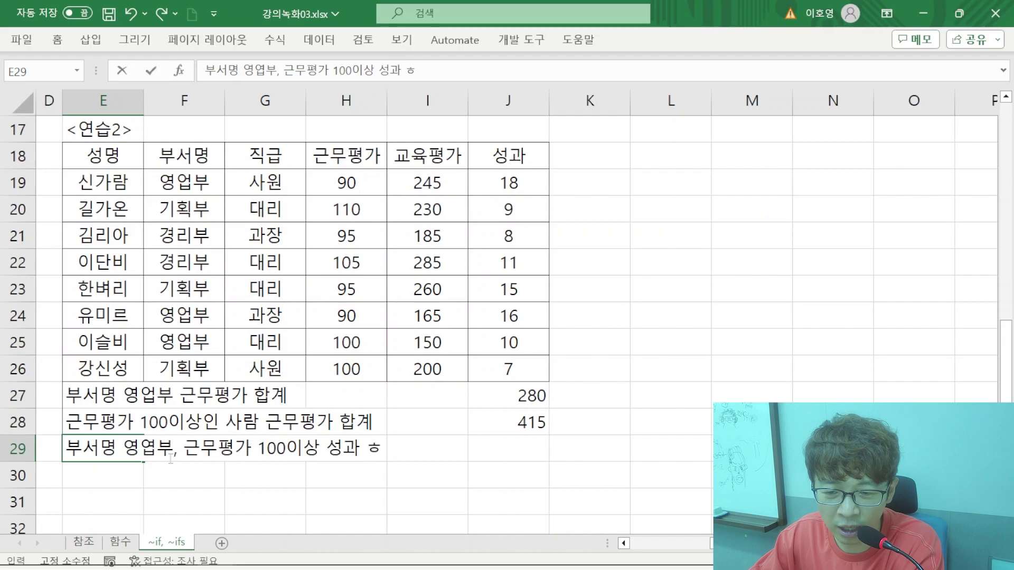
{"action": "key", "text": "Return"}
{"action": "left_click", "coordinate": [108, 449]}
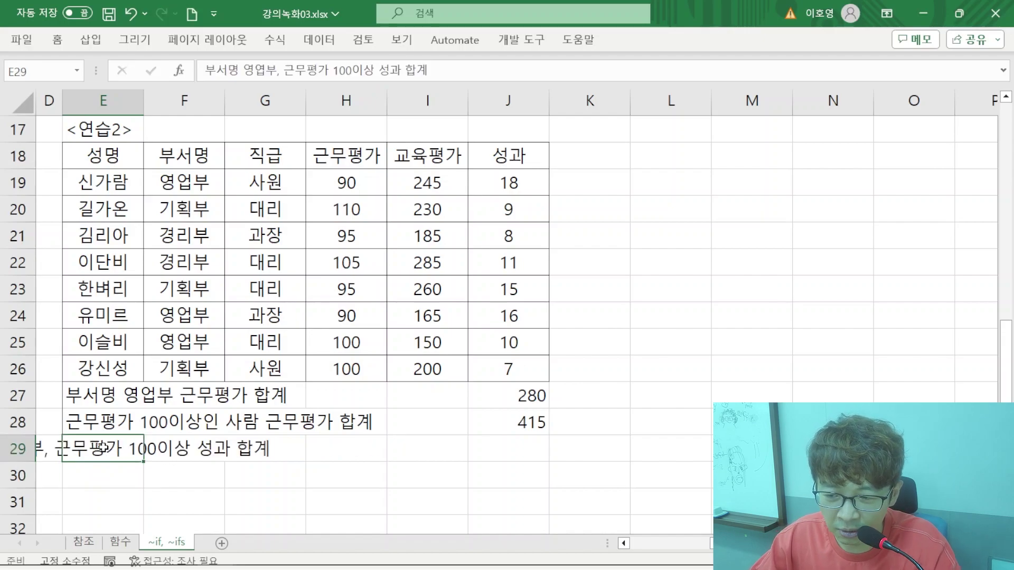
{"action": "left_click", "coordinate": [57, 40]}
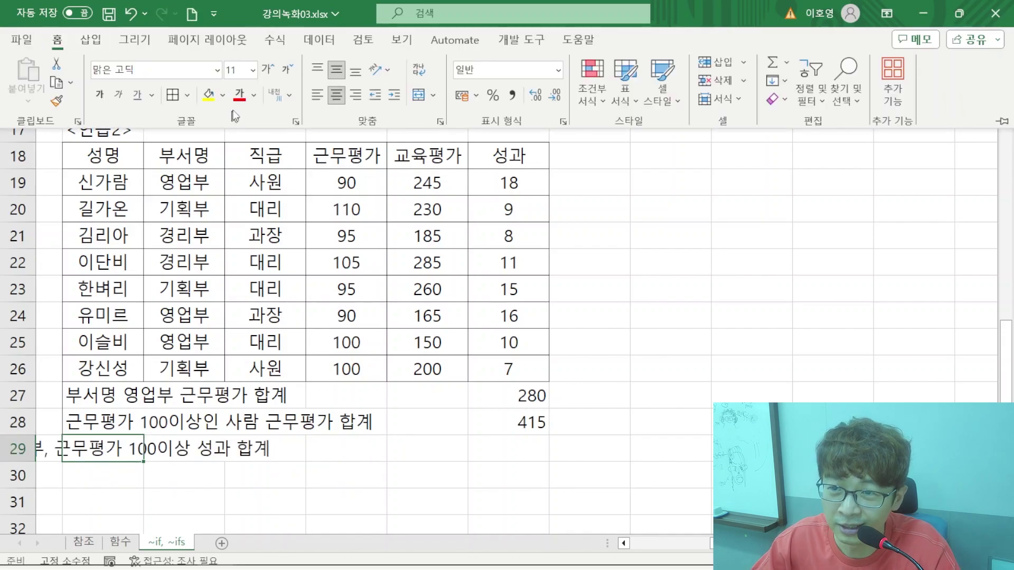
{"action": "left_click", "coordinate": [317, 95]}
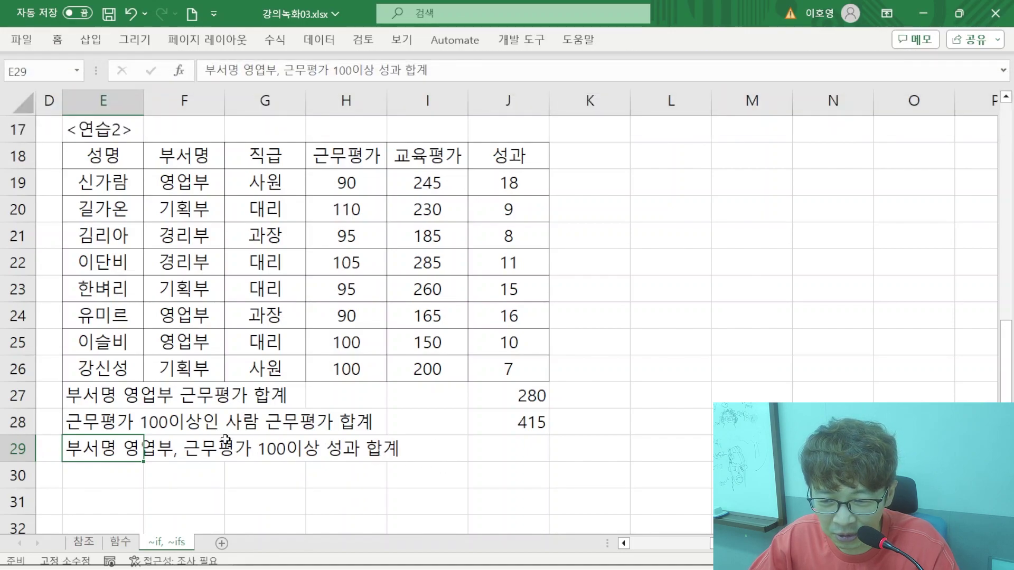
- Start a SUMIF formula in J29 for the two-condition 성과 total
{"action": "left_click_drag", "start_coordinate": [126, 449], "coordinate": [386, 455]}
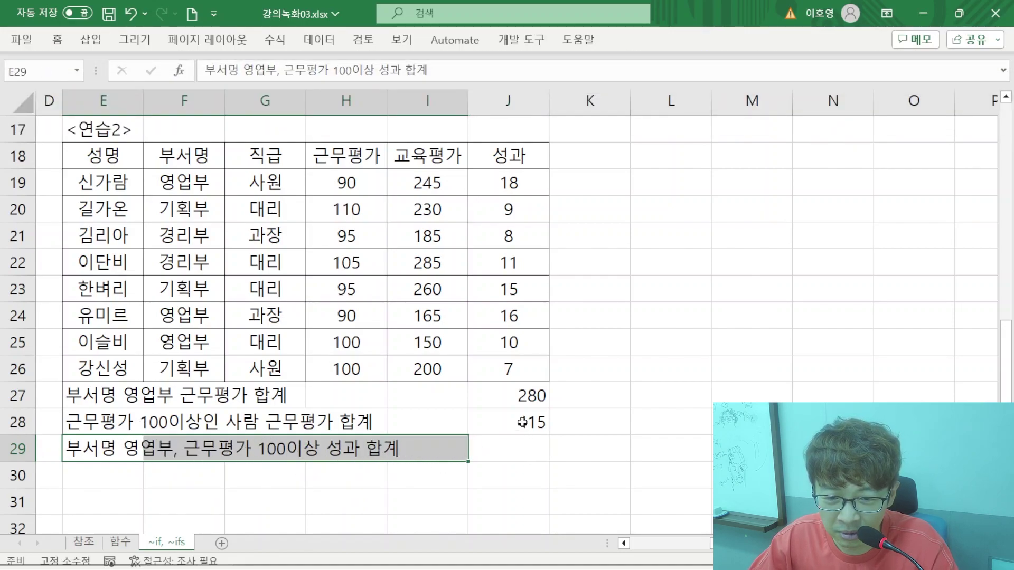
{"action": "left_click", "coordinate": [526, 448]}
{"action": "type", "text": "="}
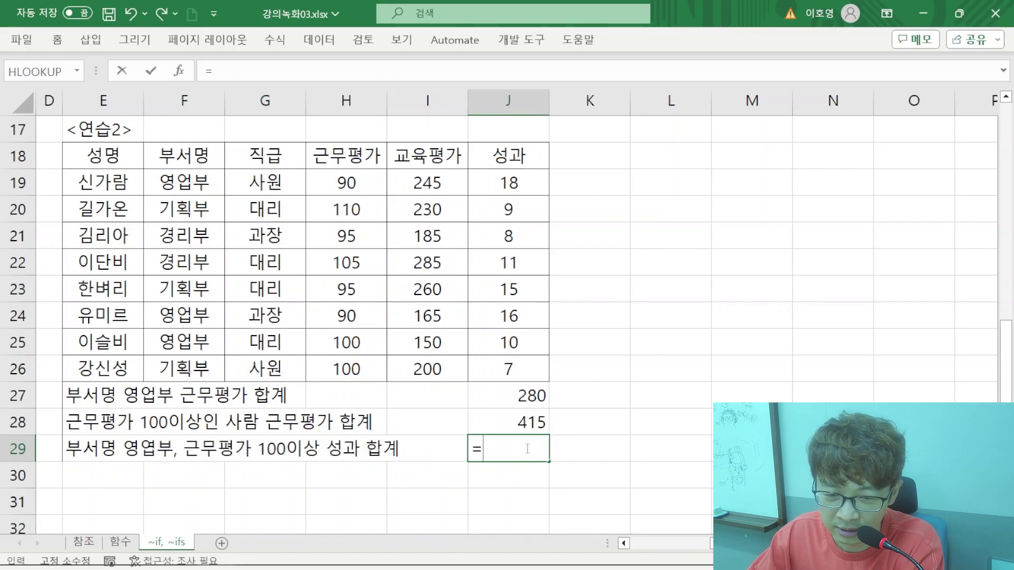
{"action": "type", "text": "SUMIF("}
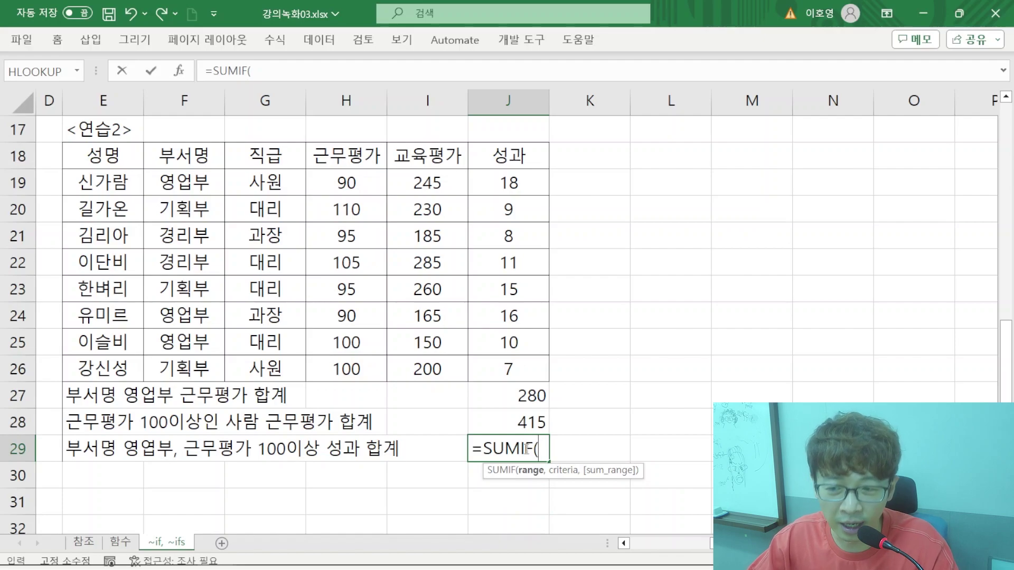
{"action": "left_click_drag", "start_coordinate": [189, 185], "coordinate": [226, 369]}
{"action": "type", "text": ",\"=영업부"}
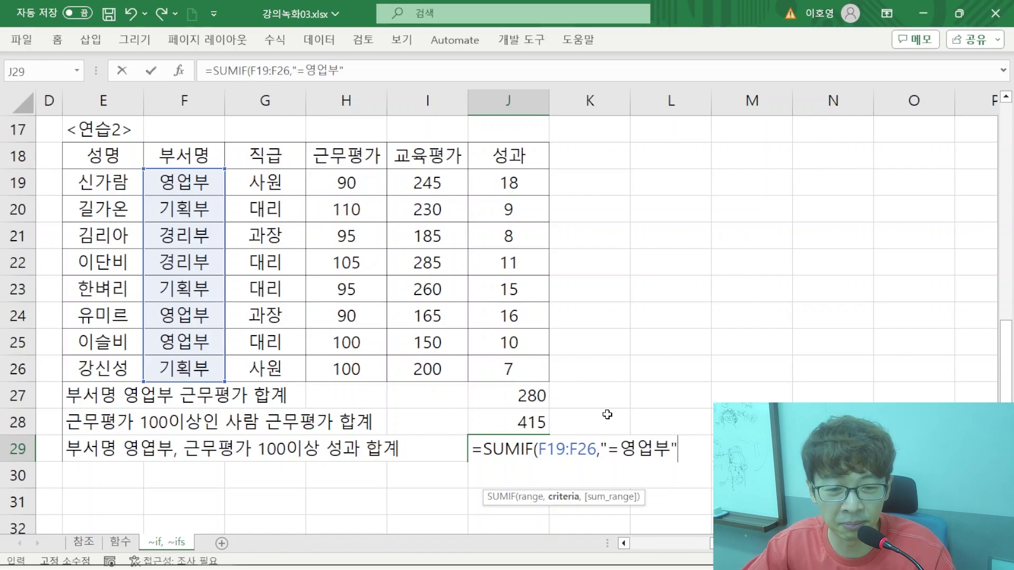
{"action": "key", "text": "BackSpace"}
{"action": "key", "text": "BackSpace"}
{"action": "key", "text": "BackSpace"}
{"action": "key", "text": "BackSpace"}
{"action": "key", "text": "BackSpace"}
{"action": "key", "text": "BackSpace"}
{"action": "key", "text": "BackSpace"}
{"action": "key", "text": "BackSpace"}
{"action": "key", "text": "BackSpace"}
{"action": "key", "text": "BackSpace"}
{"action": "key", "text": "BackSpace"}
{"action": "key", "text": "BackSpace"}
{"action": "key", "text": "BackSpace"}
{"action": "key", "text": "BackSpace"}
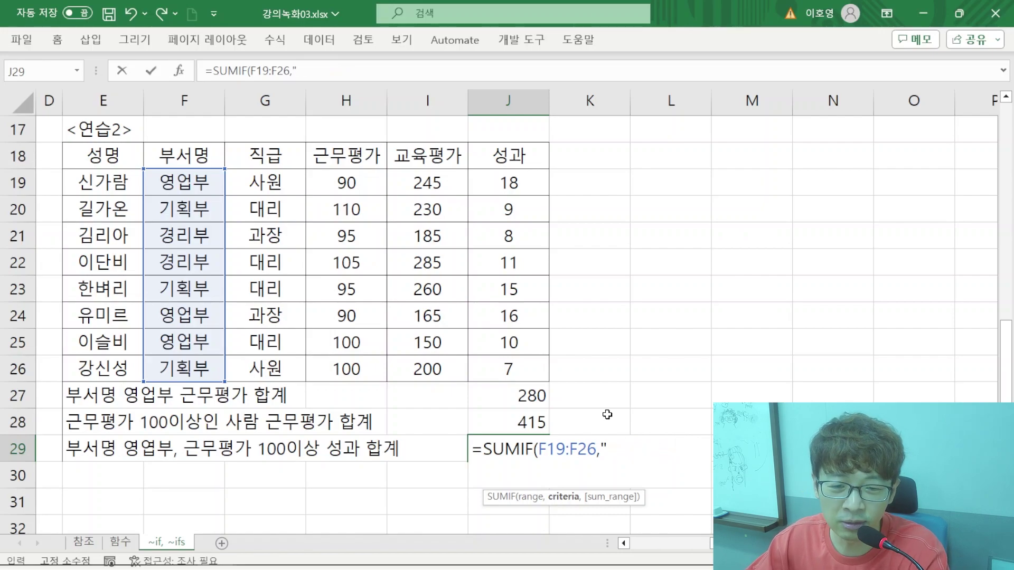
{"action": "key", "text": "BackSpace"}
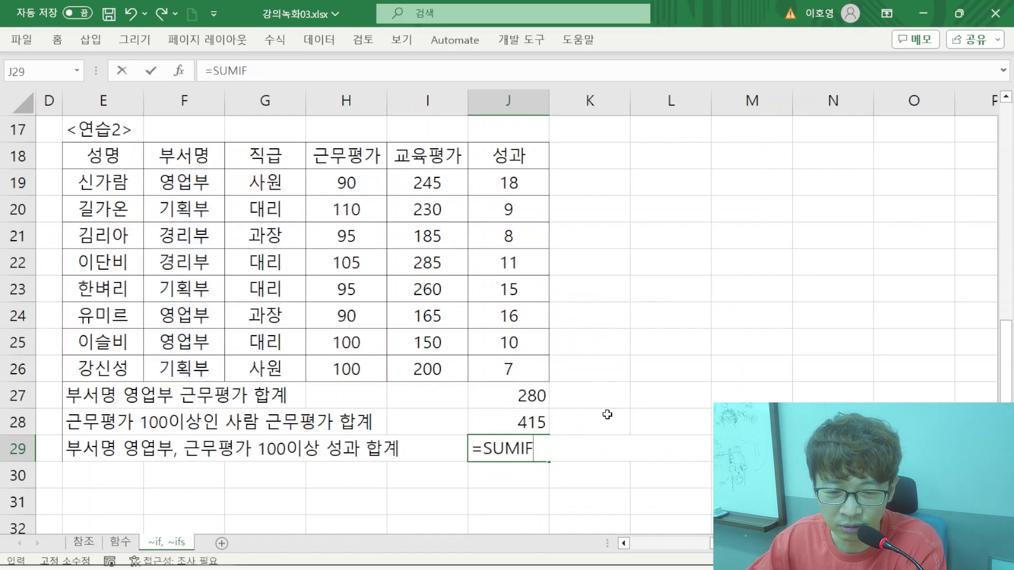
- Turn the J29 formula into =SUMIFS(J19:J26,F19:F26,"=영업부",H19:H26,">=100")
{"action": "type", "text": "S"}
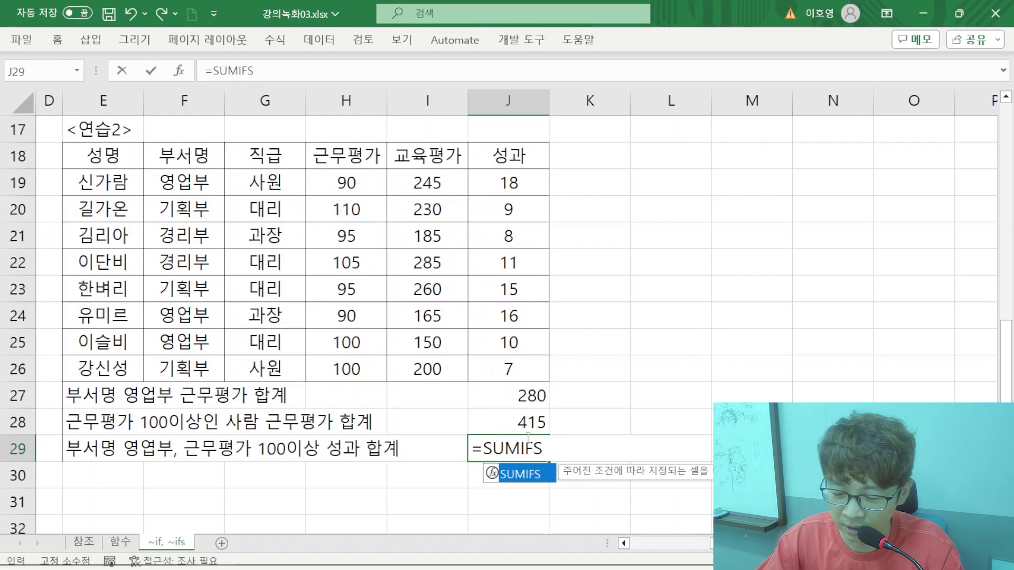
{"action": "type", "text": "("}
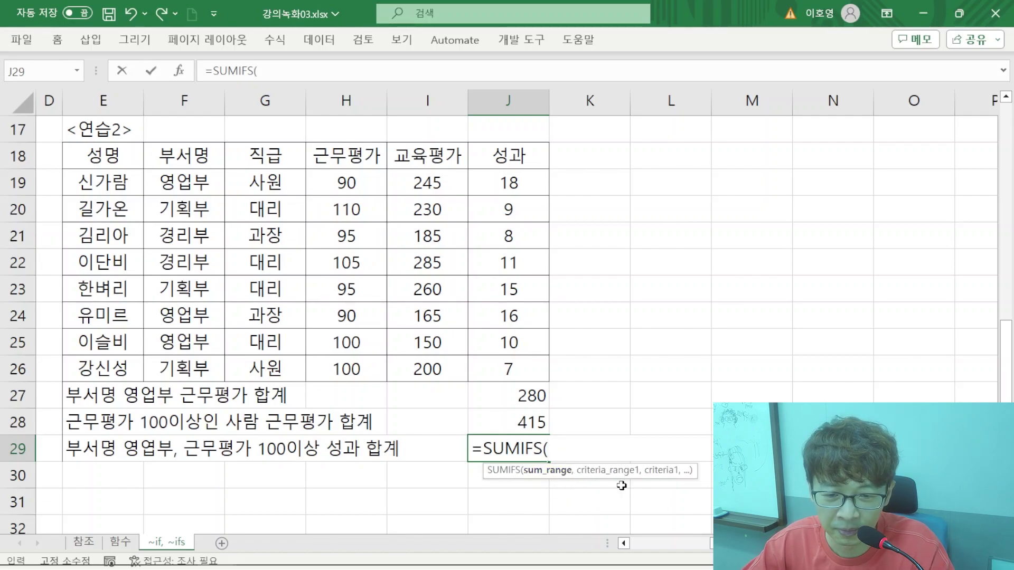
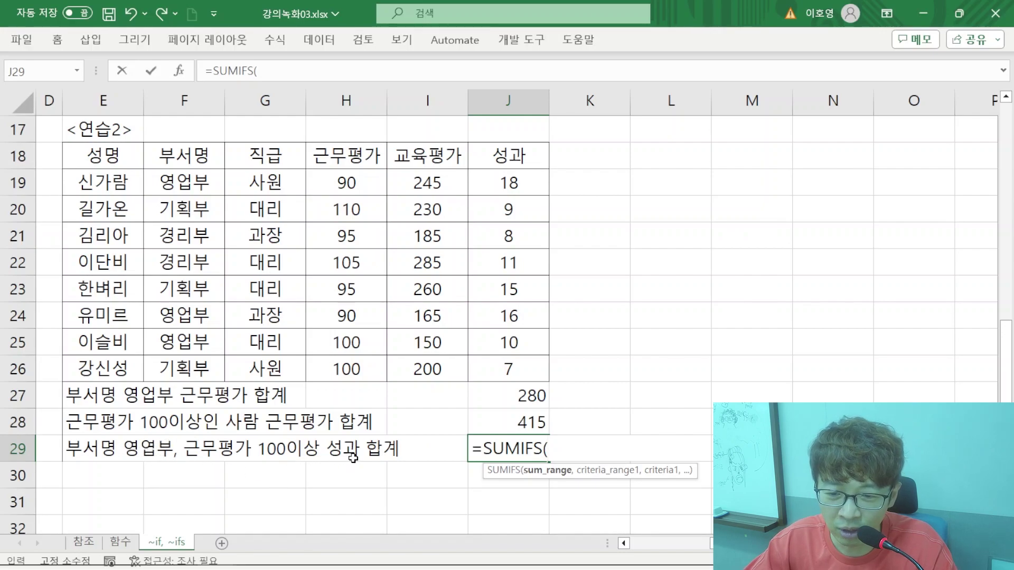
{"action": "left_click_drag", "start_coordinate": [506, 195], "coordinate": [537, 370]}
{"action": "left_click", "coordinate": [604, 450]}
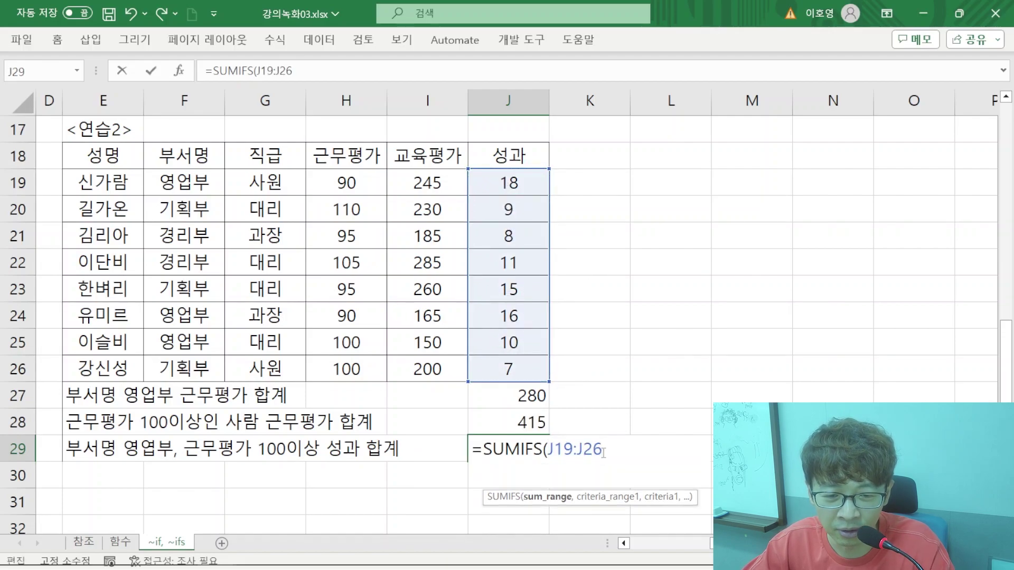
{"action": "type", "text": ","}
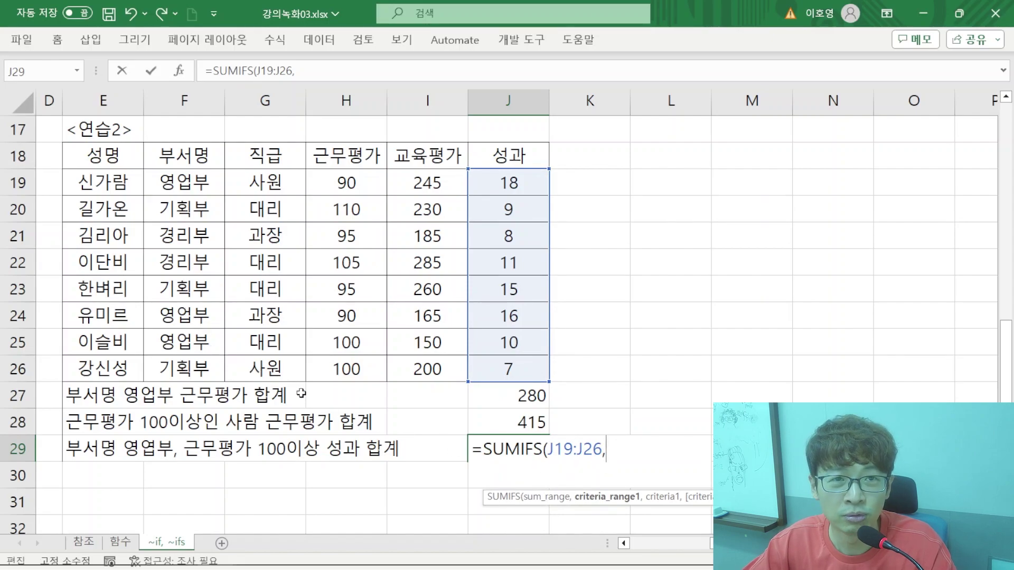
{"action": "left_click_drag", "start_coordinate": [171, 182], "coordinate": [214, 367]}
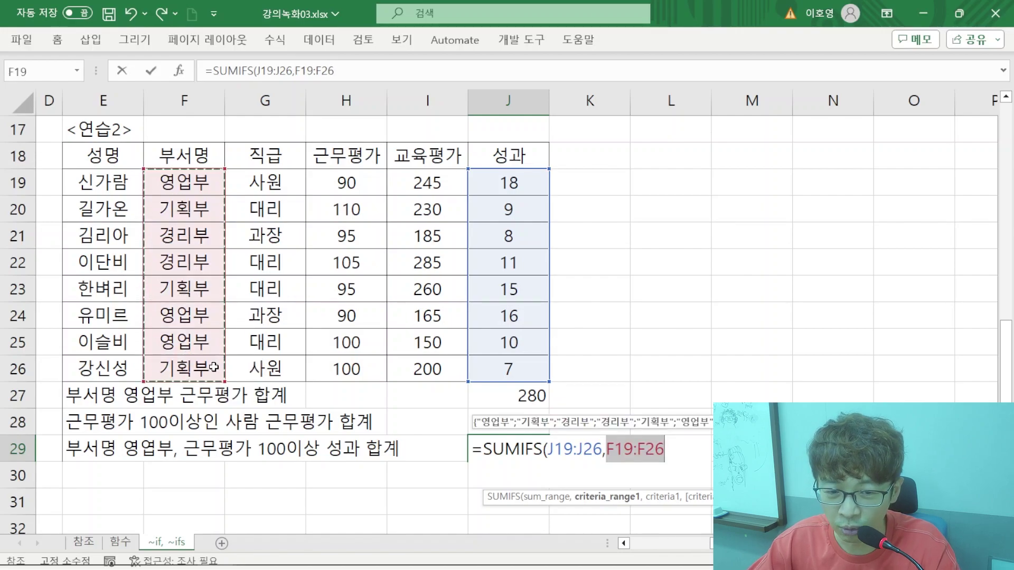
{"action": "type", "text": ",\"=영업부\","}
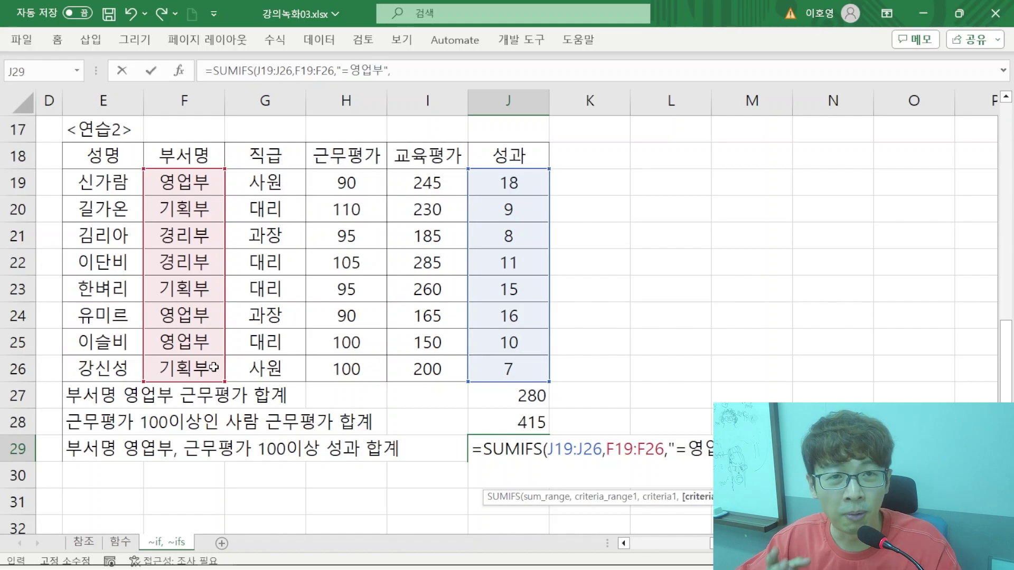
{"action": "left_click_drag", "start_coordinate": [337, 187], "coordinate": [368, 371]}
{"action": "type", "text": ",\">="}
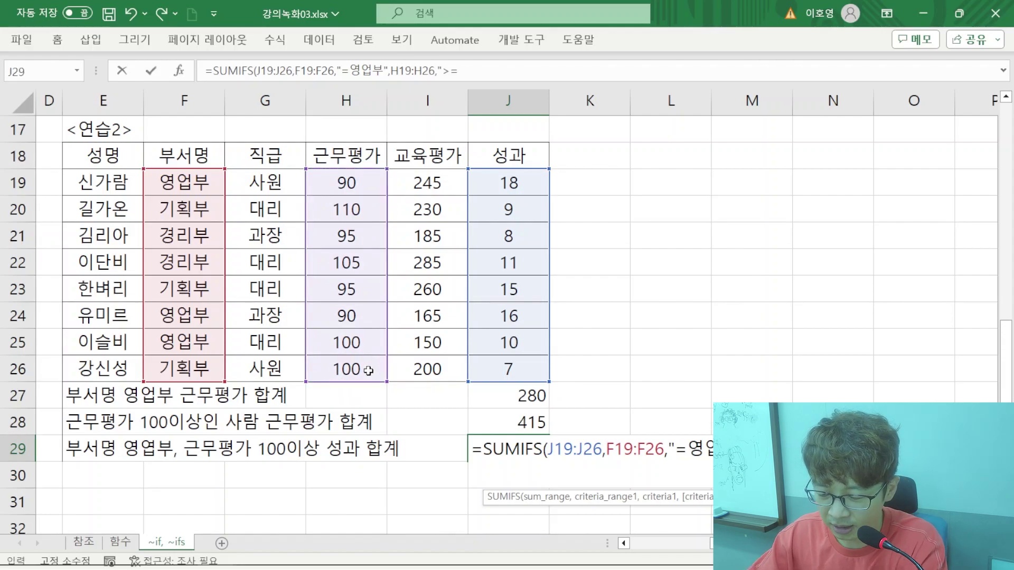
{"action": "type", "text": "100\")"}
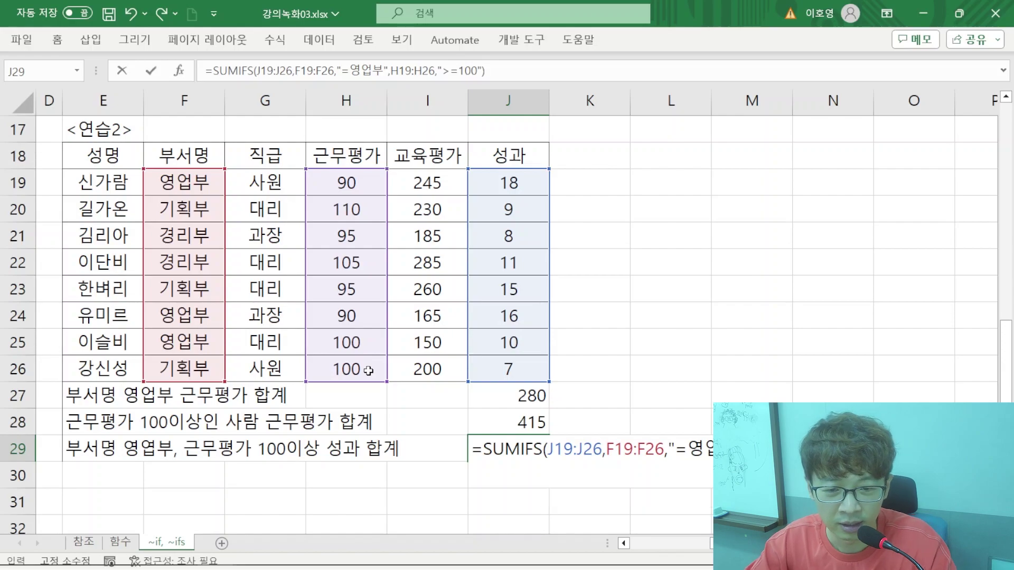
- Remove the leading equals sign from the formulas in J29 and J28 so both display as text
{"action": "scroll", "coordinate": [560, 406], "scroll_direction": "down", "scroll_amount": 1}
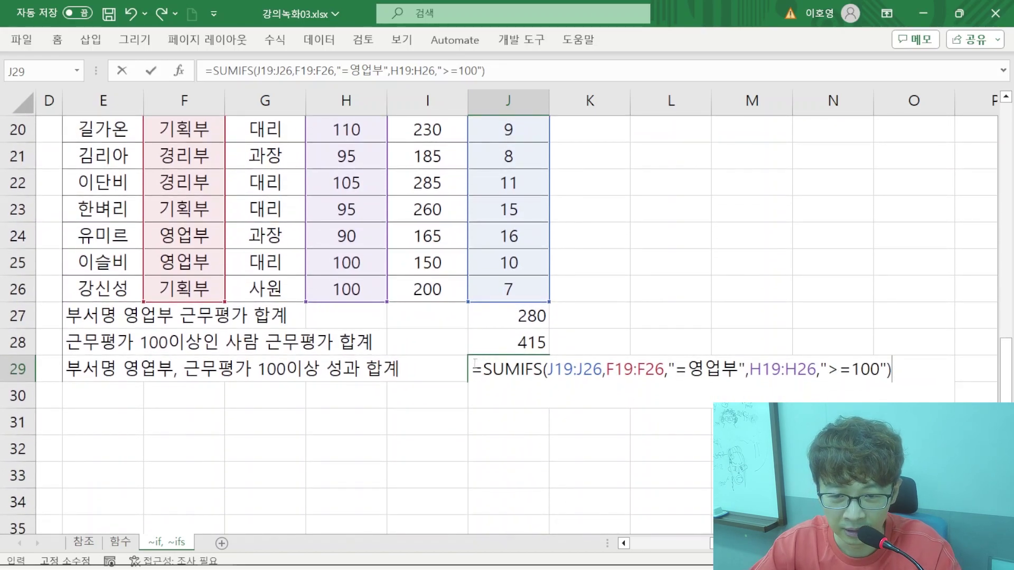
{"action": "left_click_drag", "start_coordinate": [483, 372], "coordinate": [472, 372]}
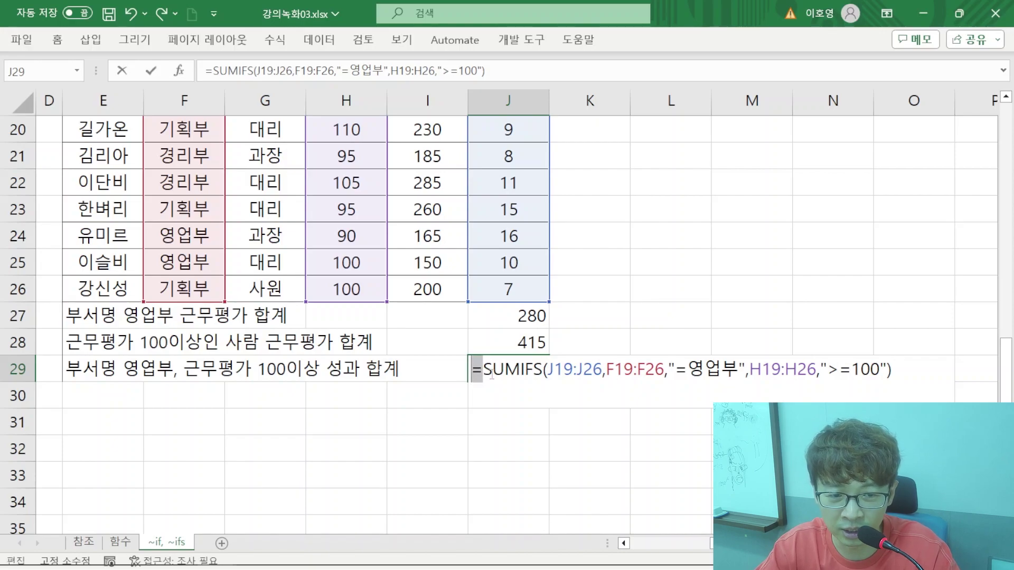
{"action": "key", "text": "BackSpace"}
{"action": "key", "text": "Return"}
{"action": "left_click", "coordinate": [482, 342]}
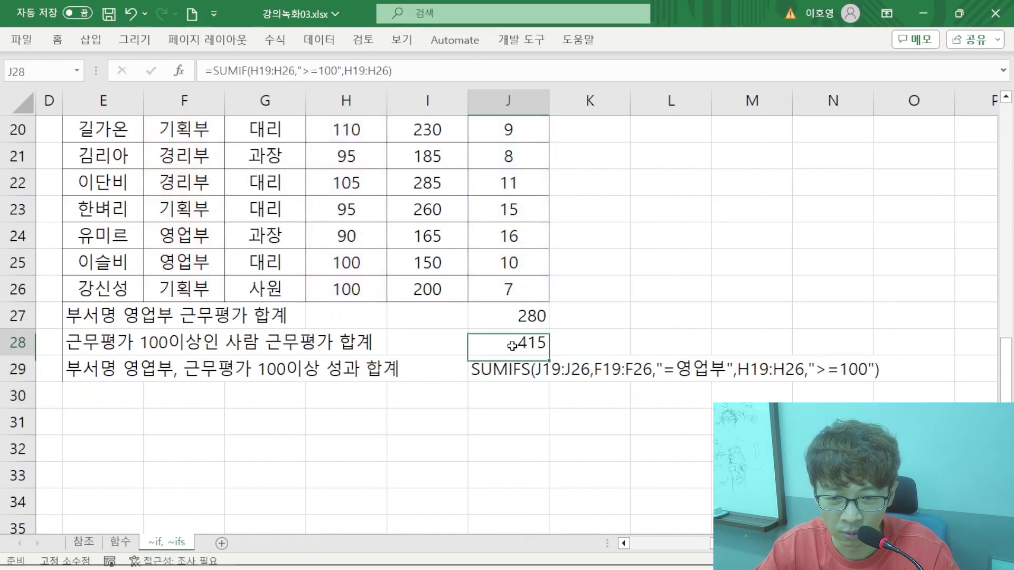
{"action": "double_click", "coordinate": [482, 342]}
{"action": "left_click_drag", "start_coordinate": [482, 343], "coordinate": [472, 342]}
{"action": "key", "text": "BackSpace"}
{"action": "key", "text": "Return"}
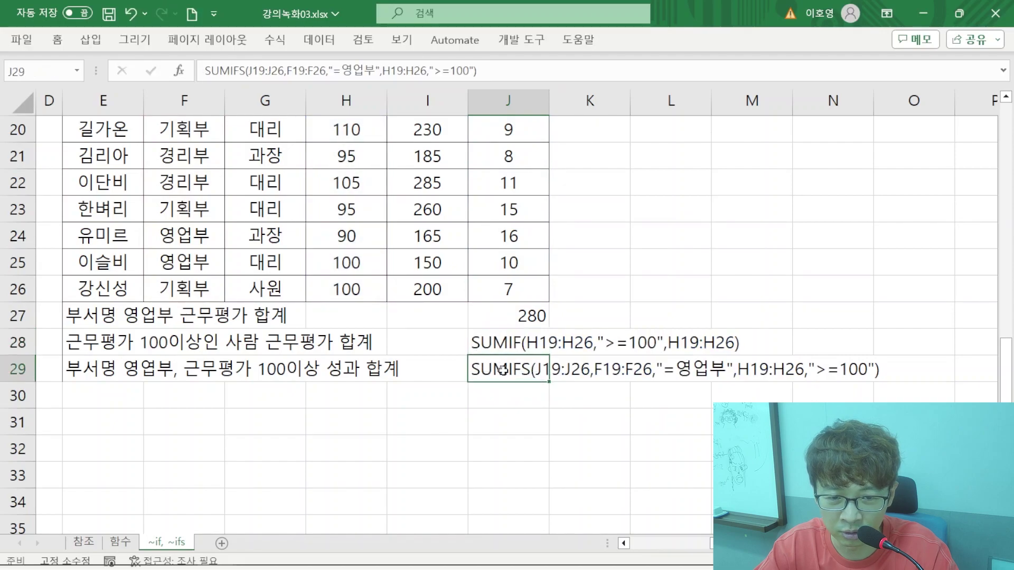
- Color the sum range H19:H26 at the end of the J28 SUMIF text red
{"action": "double_click", "coordinate": [544, 346]}
{"action": "left_click_drag", "start_coordinate": [670, 342], "coordinate": [736, 343]}
{"action": "left_click", "coordinate": [783, 327]}
{"action": "left_click", "coordinate": [650, 365]}
- Color the sum range J19:J26 at the start of the J29 SUMIFS text red
{"action": "scroll", "coordinate": [547, 303], "scroll_direction": "down", "scroll_amount": 1}
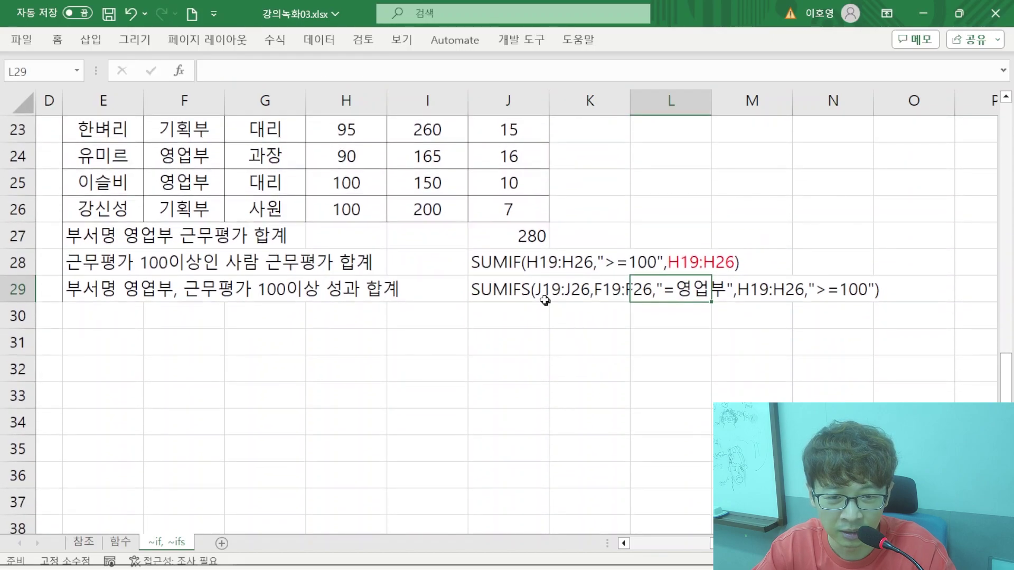
{"action": "double_click", "coordinate": [497, 281]}
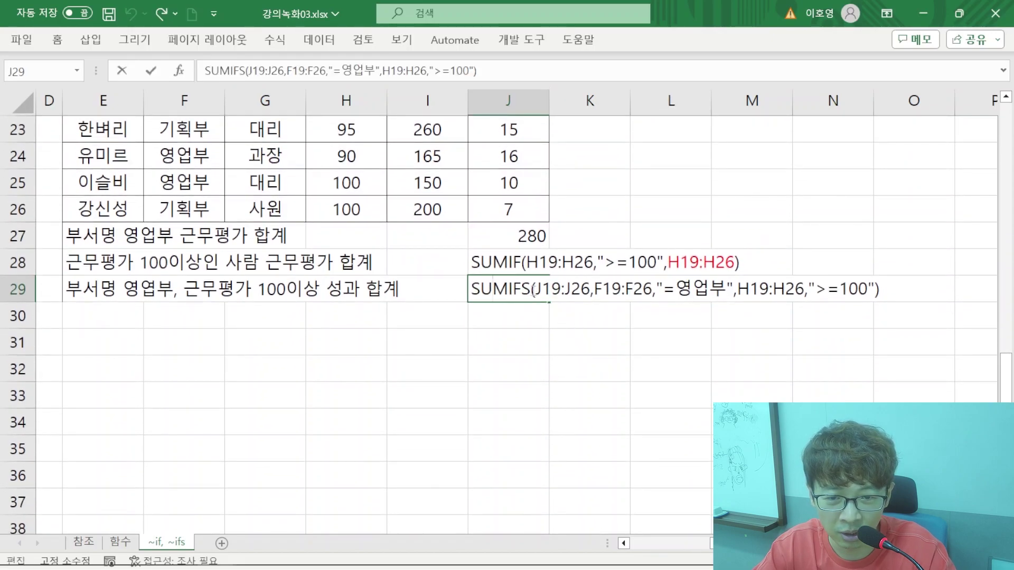
{"action": "left_click_drag", "start_coordinate": [539, 290], "coordinate": [592, 290]}
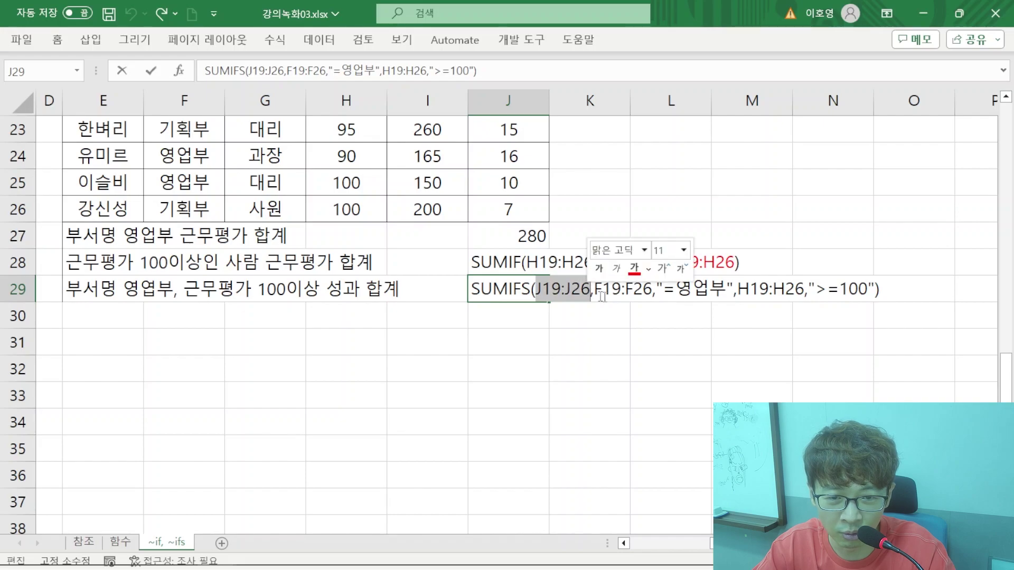
{"action": "left_click", "coordinate": [635, 271]}
{"action": "left_click", "coordinate": [612, 340]}
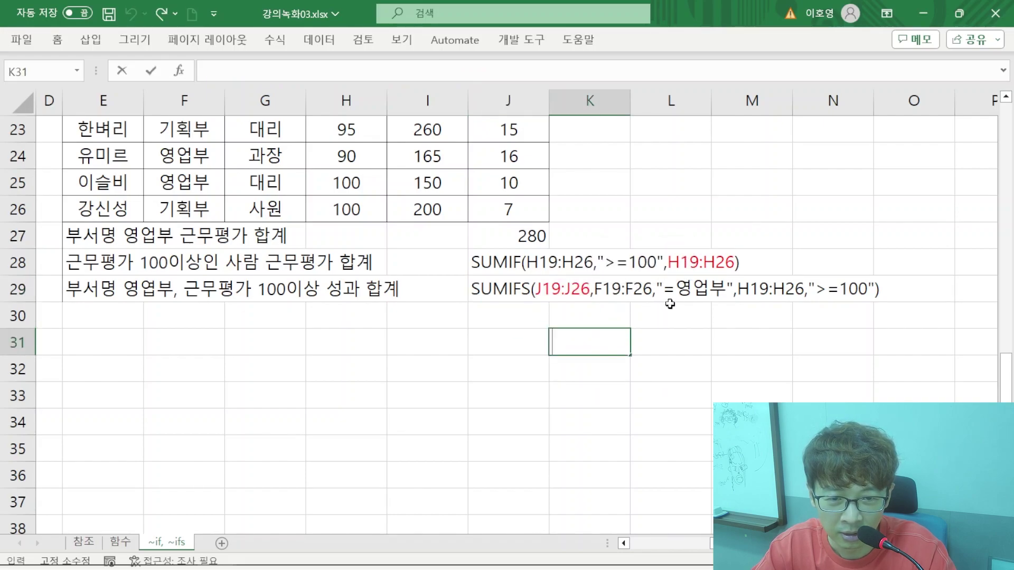
- Compare the SUMIF and SUMIFS texts in J28 and J29, and review the function list in A2:A7
{"action": "left_click_drag", "start_coordinate": [485, 262], "coordinate": [877, 292]}
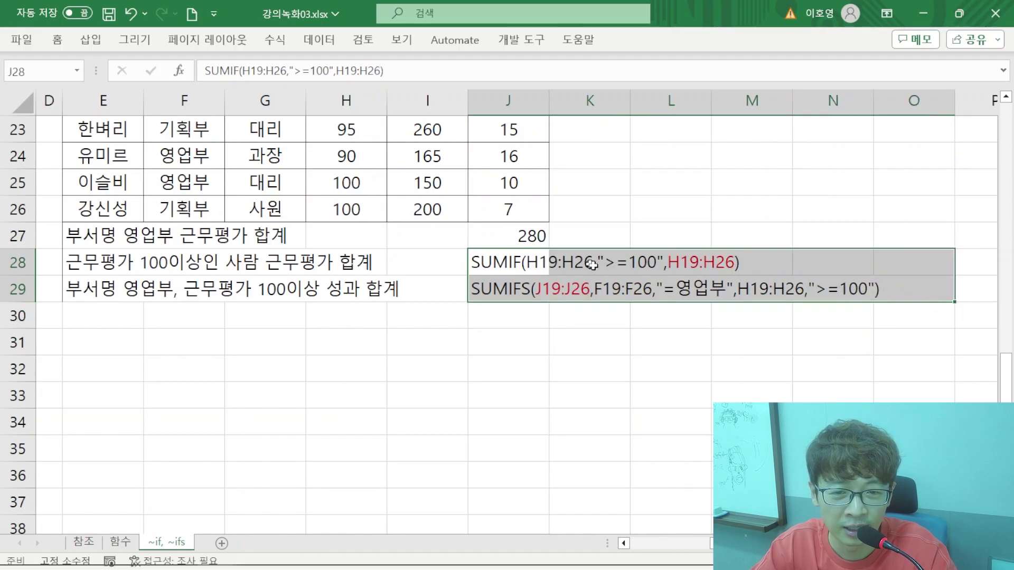
{"action": "left_click", "coordinate": [636, 214]}
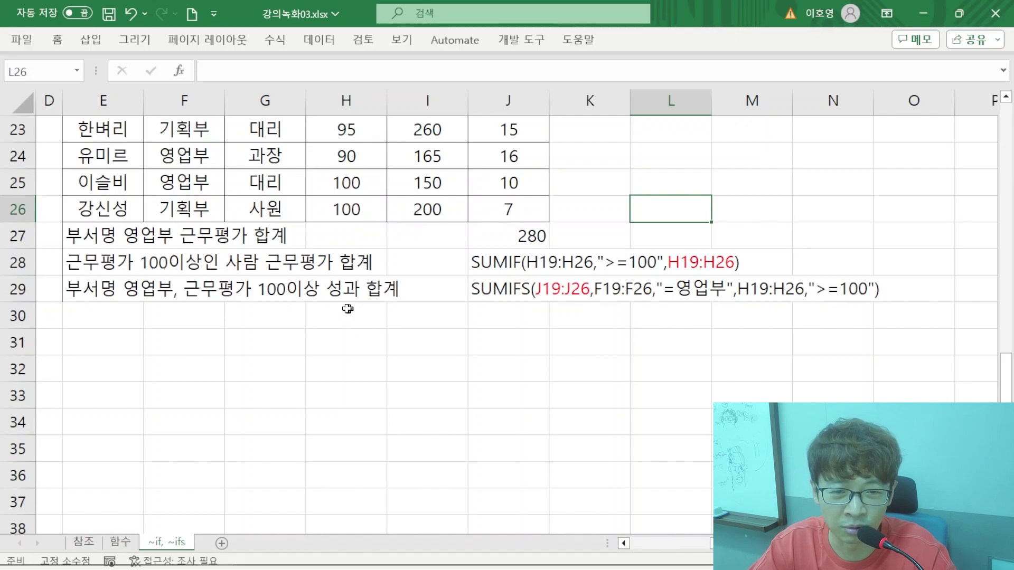
{"action": "scroll", "coordinate": [301, 316], "scroll_direction": "up", "scroll_amount": 4}
{"action": "scroll", "coordinate": [301, 316], "scroll_direction": "up", "scroll_amount": 4}
{"action": "left_click_drag", "start_coordinate": [303, 263], "coordinate": [70, 285]}
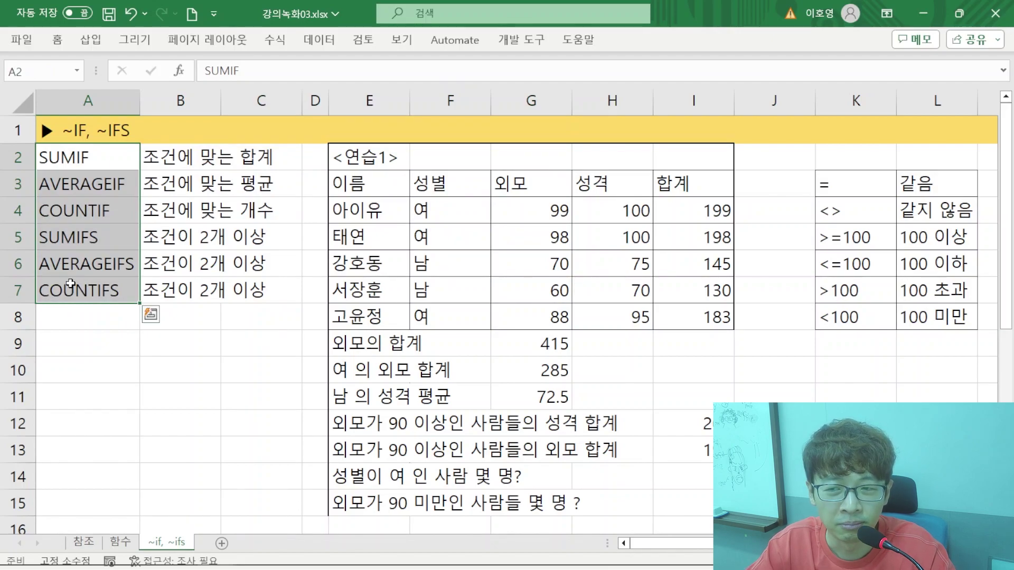
{"action": "left_click", "coordinate": [361, 423]}
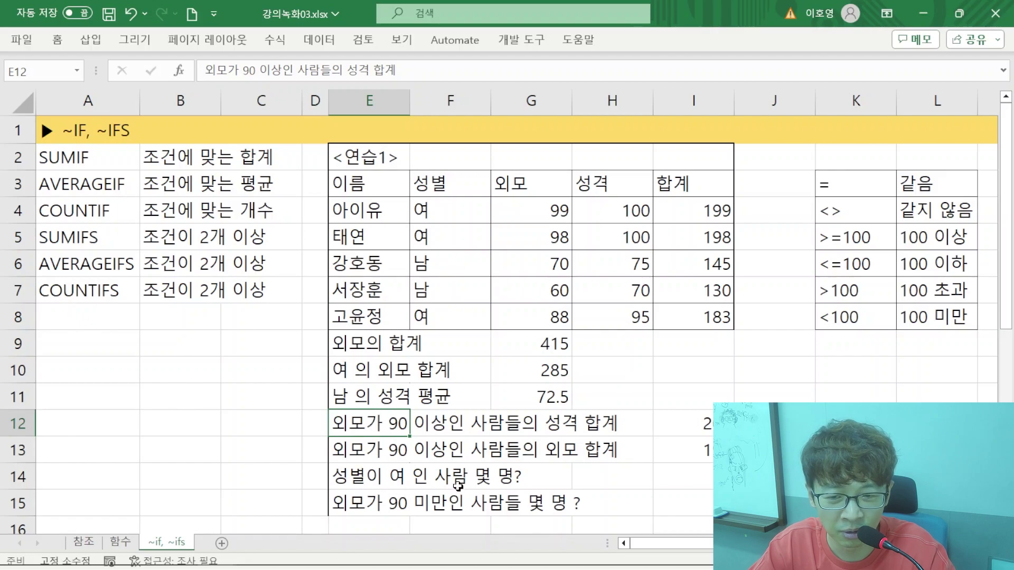
- Correct the misspelled department name in the E29 label to 영업부
{"action": "scroll", "coordinate": [459, 486], "scroll_direction": "down", "scroll_amount": 6}
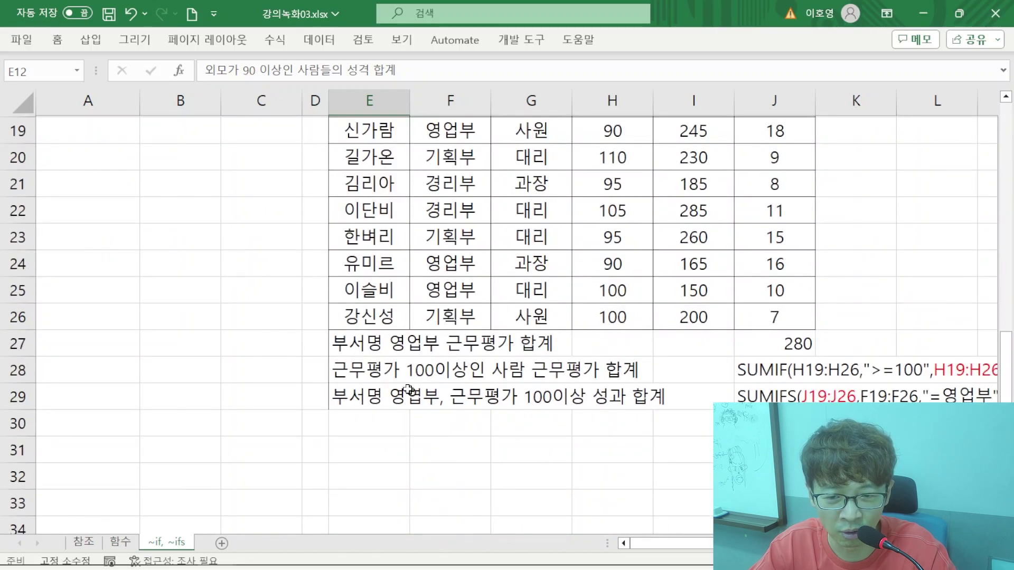
{"action": "double_click", "coordinate": [401, 392]}
{"action": "left_click_drag", "start_coordinate": [411, 400], "coordinate": [426, 400]}
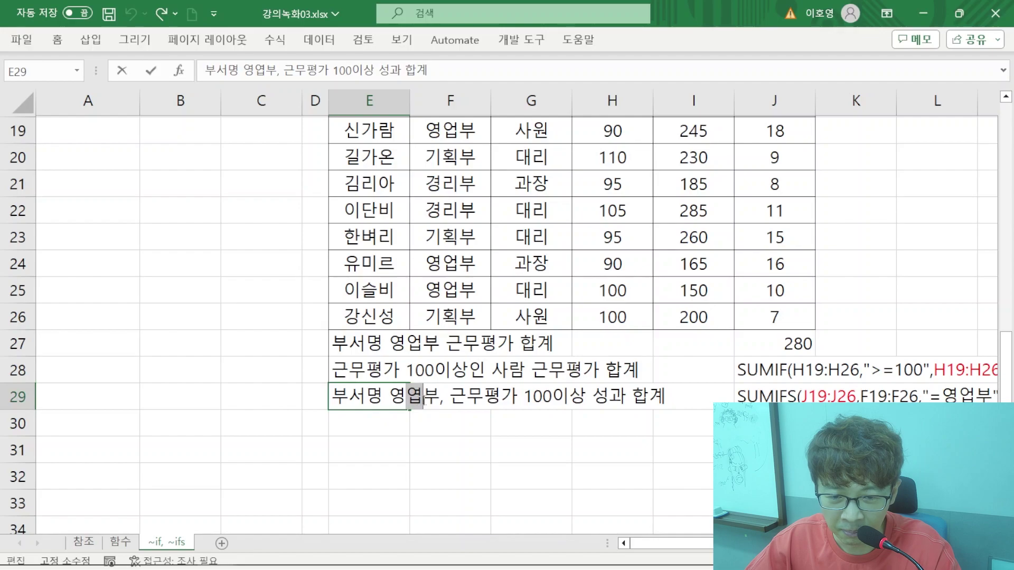
{"action": "type", "text": "어ㅂ"}
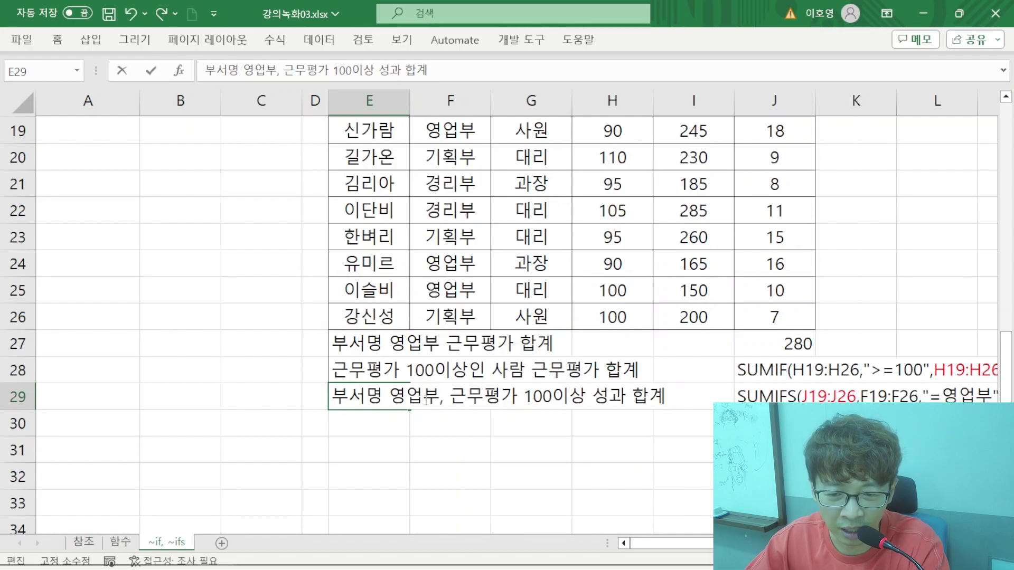
{"action": "key", "text": "Return"}
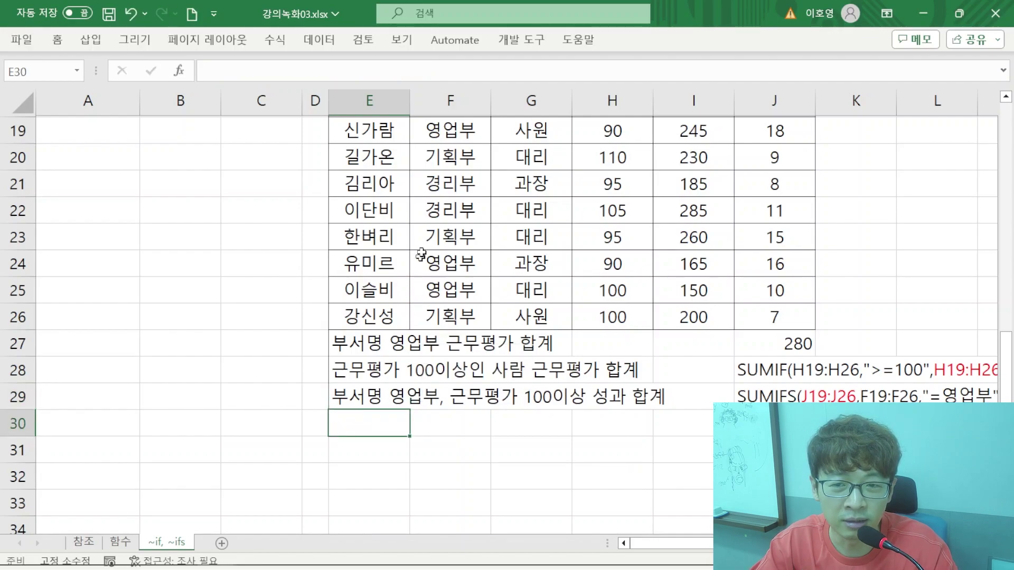
- Examine the 부서명 range F19:F26 against the complete formula texts in J28 and J29
{"action": "left_click_drag", "start_coordinate": [426, 138], "coordinate": [465, 320]}
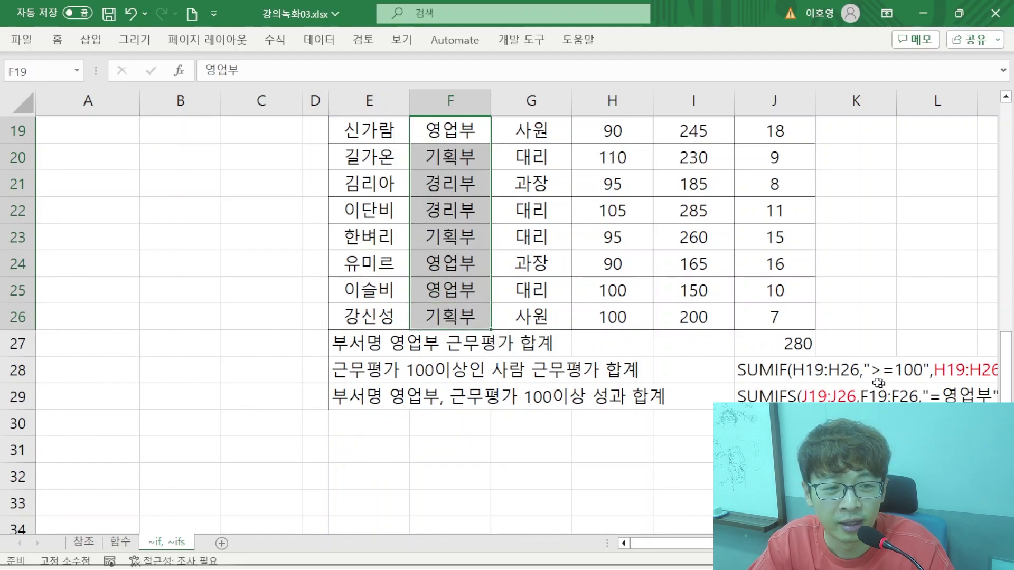
{"action": "left_click", "coordinate": [801, 379]}
{"action": "key", "text": "Right"}
{"action": "key", "text": "Right"}
{"action": "key", "text": "Right"}
{"action": "key", "text": "Right"}
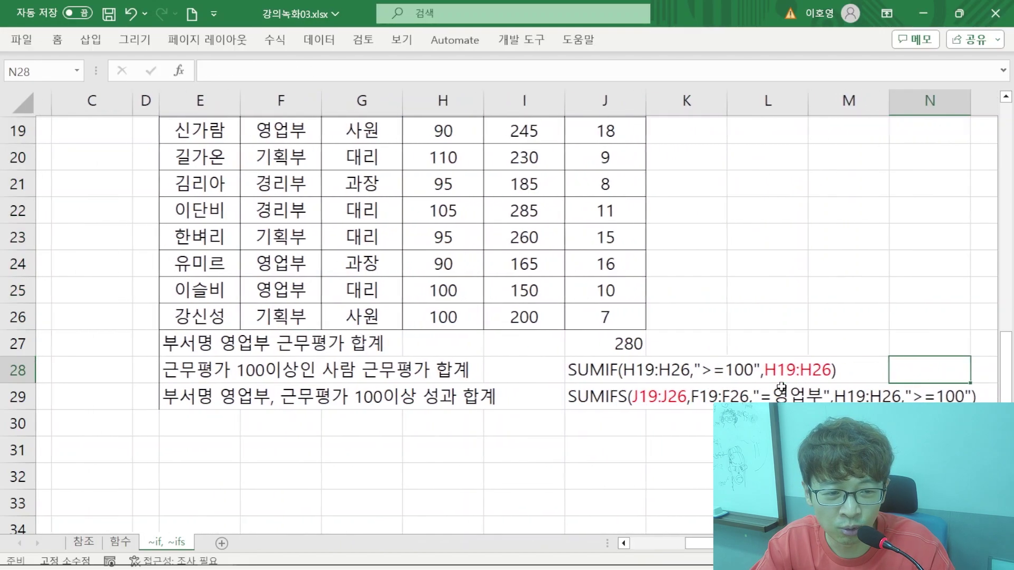
{"action": "key", "text": "Down"}
{"action": "key", "text": "Down"}
{"action": "key", "text": "Down"}
{"action": "key", "text": "Down"}
{"action": "key", "text": "Down"}
{"action": "key", "text": "Down"}
{"action": "key", "text": "Down"}
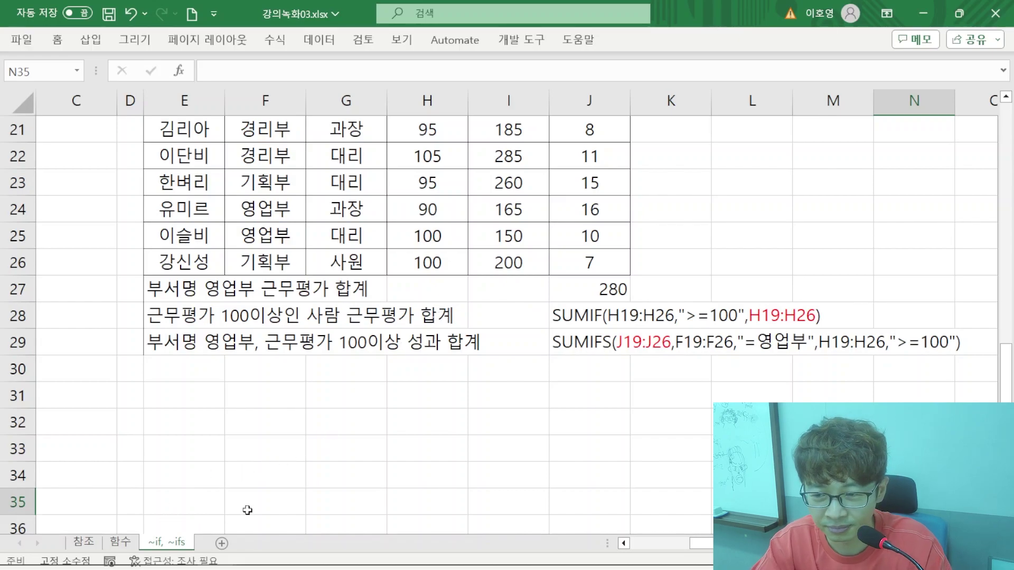
- Examine the 기획부 entries in the 부서명 column and the matching 대리 entries in the 직급 column of the evaluation table
{"action": "left_click", "coordinate": [186, 374]}
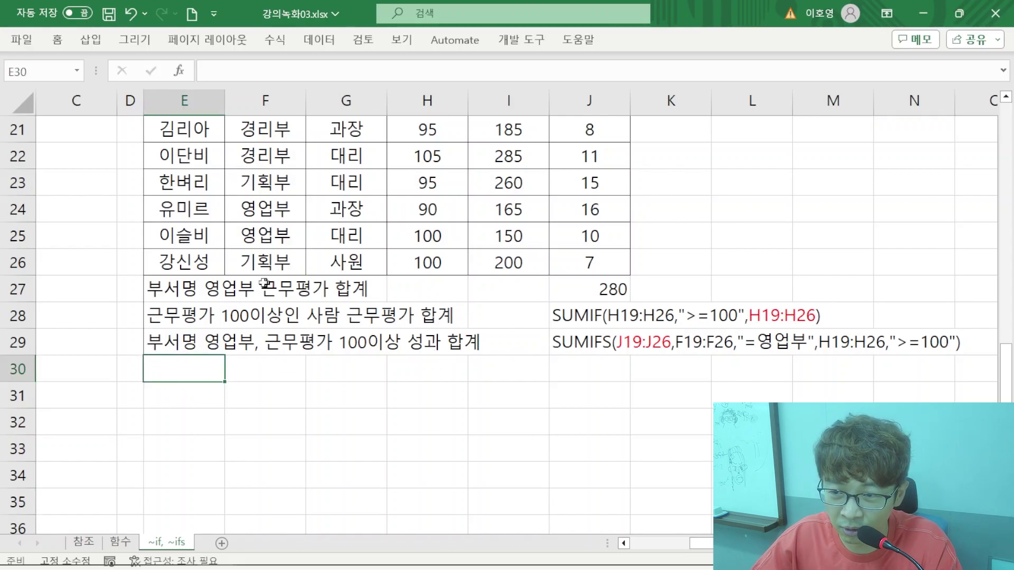
{"action": "scroll", "coordinate": [201, 359], "scroll_direction": "up", "scroll_amount": 1}
{"action": "scroll", "coordinate": [204, 378], "scroll_direction": "down", "scroll_amount": 1}
{"action": "scroll", "coordinate": [216, 375], "scroll_direction": "up", "scroll_amount": 1}
{"action": "left_click", "coordinate": [246, 155]}
{"action": "left_click", "coordinate": [284, 263], "text": "ctrl"}
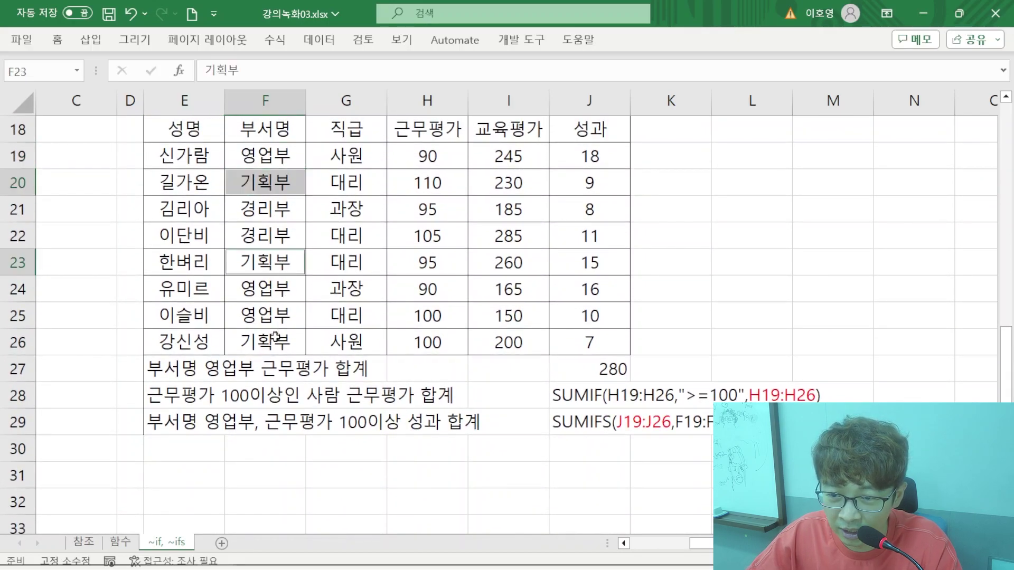
{"action": "left_click", "coordinate": [272, 341], "text": "ctrl"}
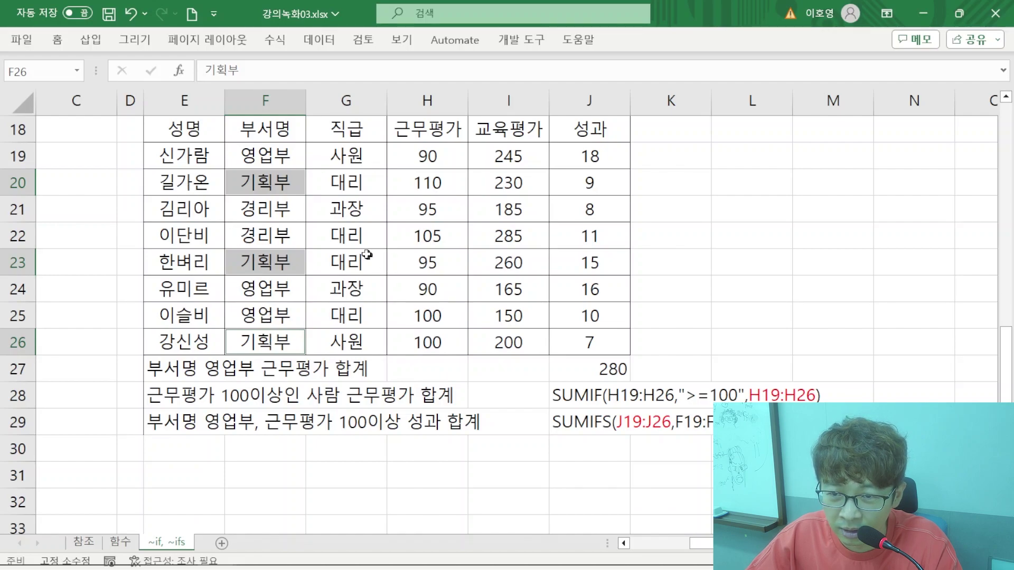
{"action": "left_click", "coordinate": [344, 182], "text": "ctrl"}
{"action": "left_click", "coordinate": [369, 265], "text": "ctrl"}
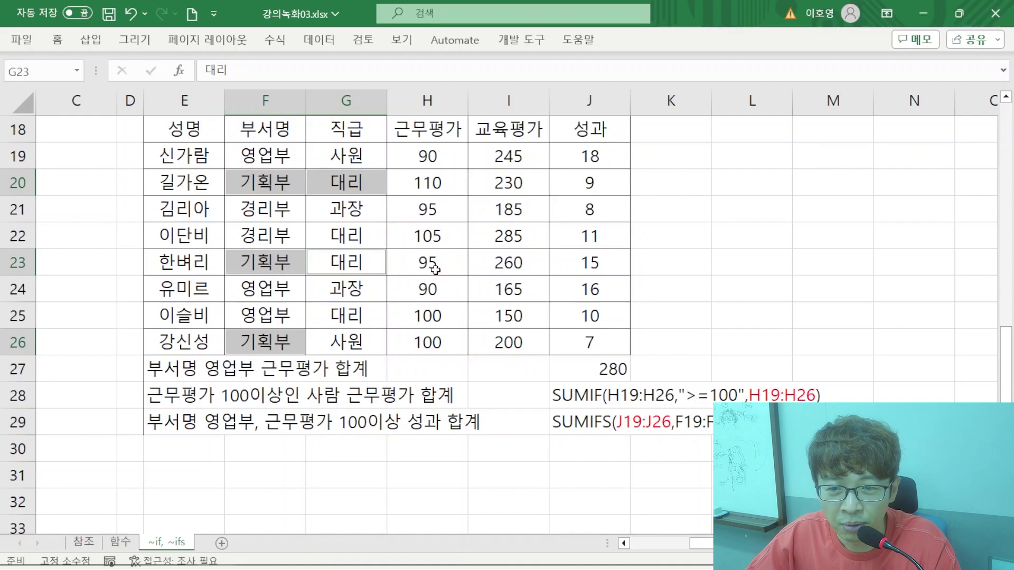
- Enter the label "기획부, 대리 근무평가 평균" in E30
{"action": "left_click", "coordinate": [208, 440]}
{"action": "type", "text": "기획부, 대리 근무평가 평규"}
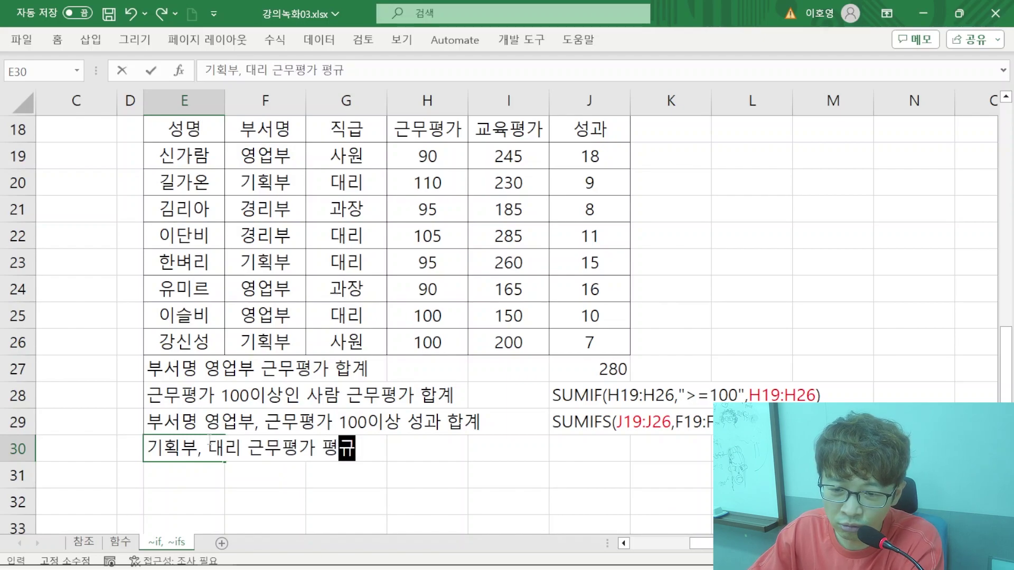
{"action": "type", "text": "ㄴ"}
{"action": "key", "text": "Return"}
- Start an AVERAGEIFS formula in J30 with the 근무평가 values H19:H26 as the average range
{"action": "left_click", "coordinate": [597, 455]}
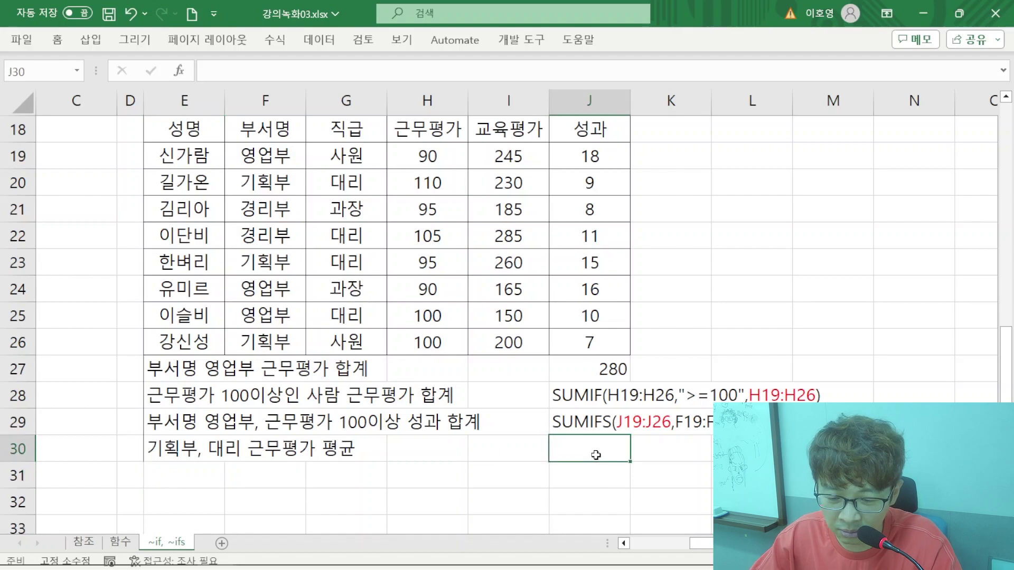
{"action": "type", "text": "=AVERAGEIF"}
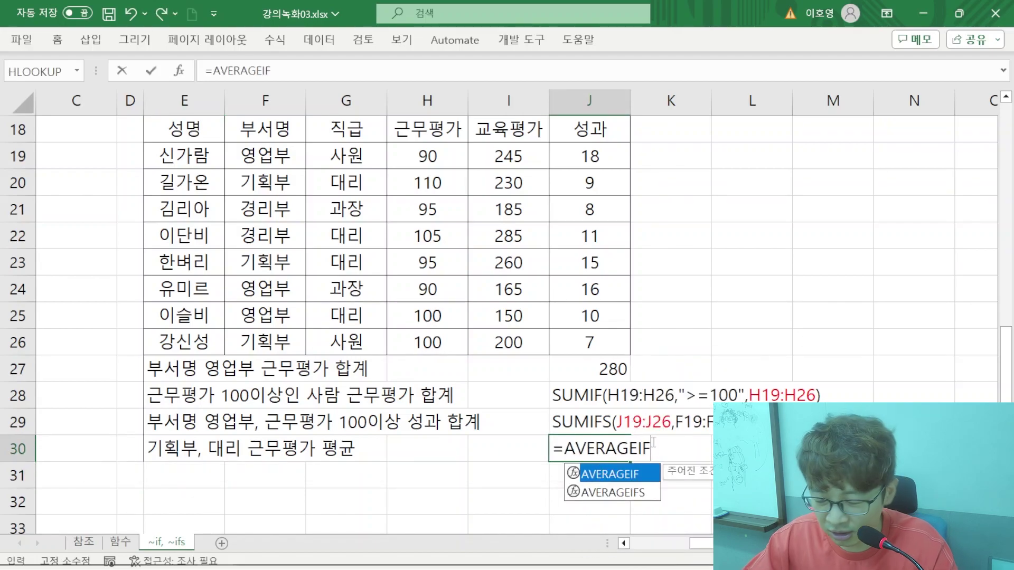
{"action": "type", "text": "S"}
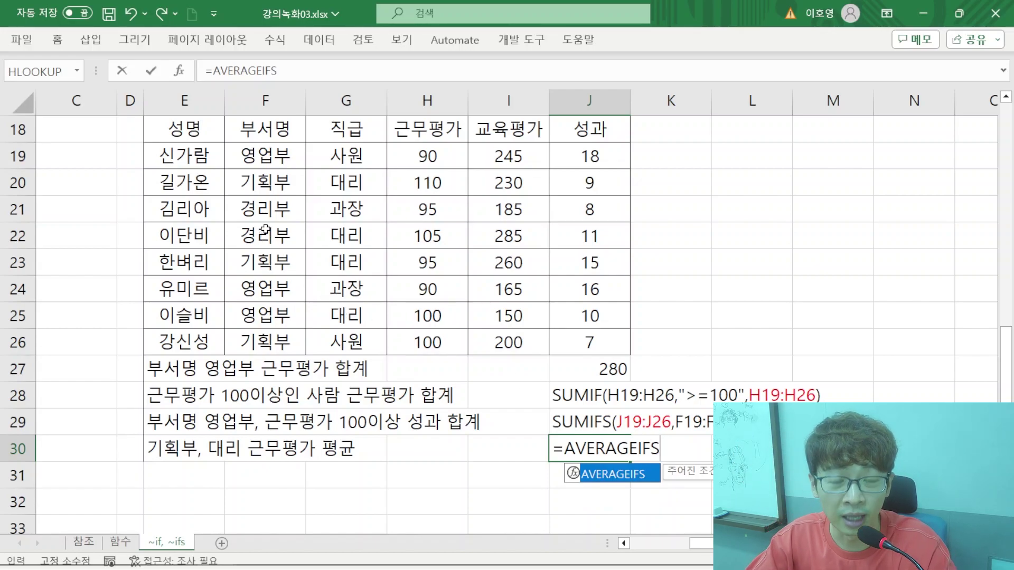
{"action": "type", "text": "("}
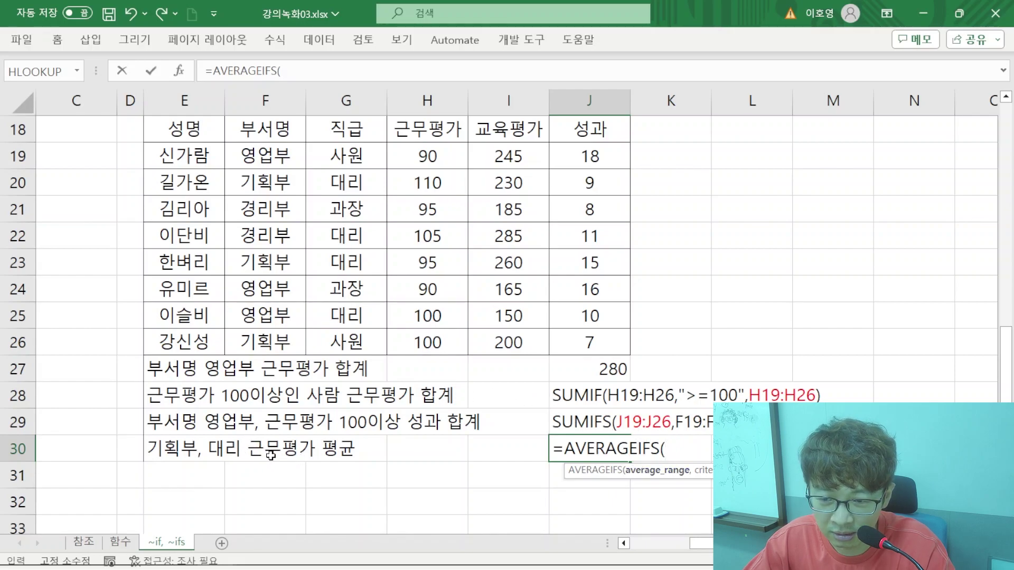
{"action": "left_click_drag", "start_coordinate": [406, 154], "coordinate": [426, 340]}
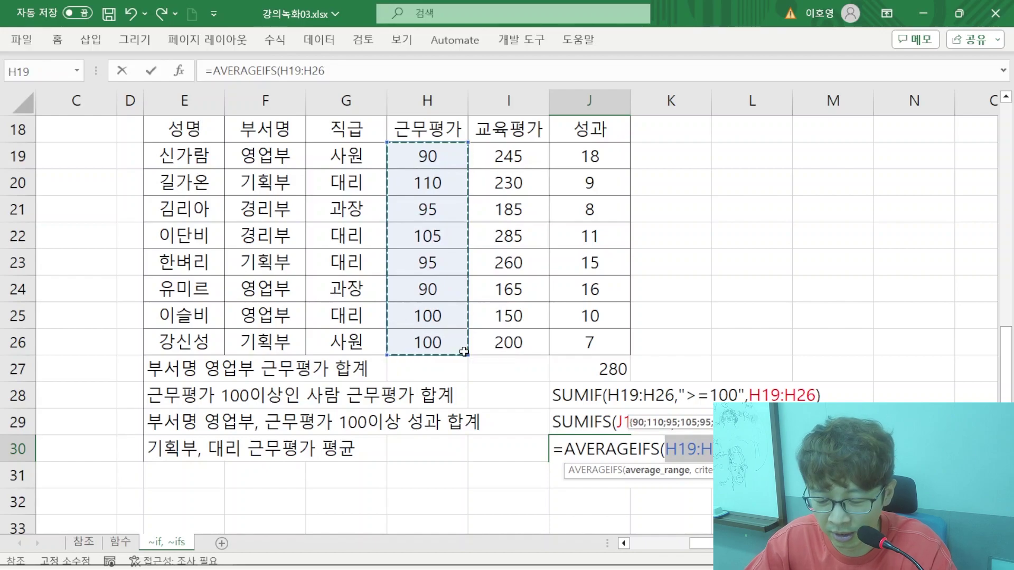
{"action": "type", "text": ","}
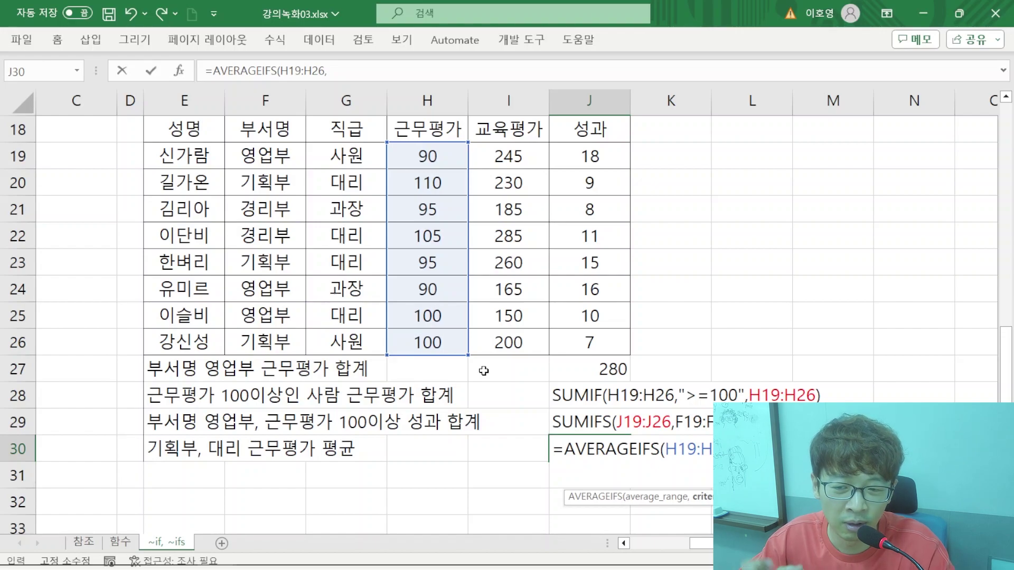
- Complete the J30 AVERAGEIFS formula with the criteria pairs F19:F26,"=기획부" and G19:G26,"=대리"
{"action": "left_click_drag", "start_coordinate": [263, 156], "coordinate": [262, 341]}
{"action": "type", "text": ",\"=기획부\","}
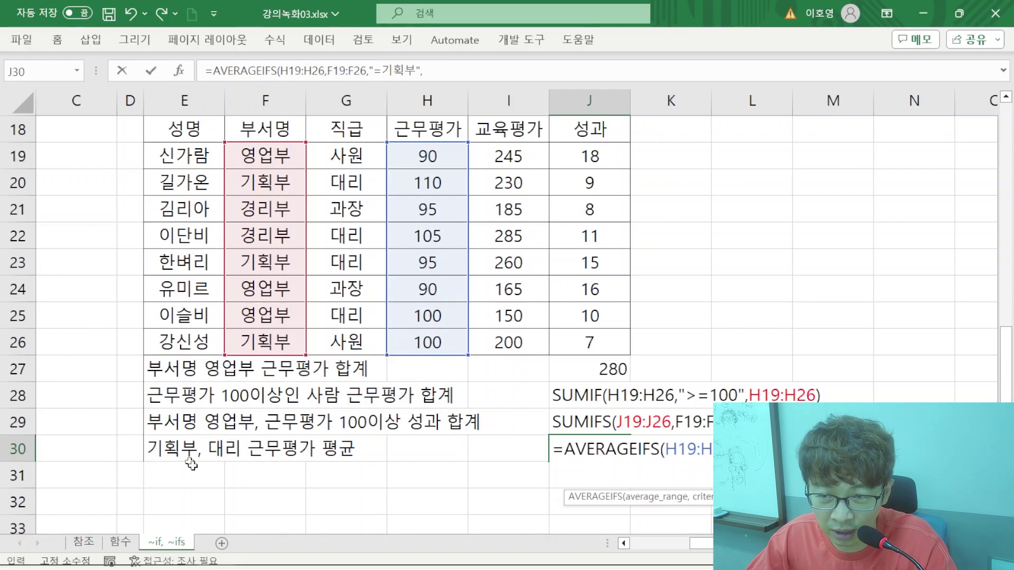
{"action": "left_click_drag", "start_coordinate": [354, 157], "coordinate": [373, 338]}
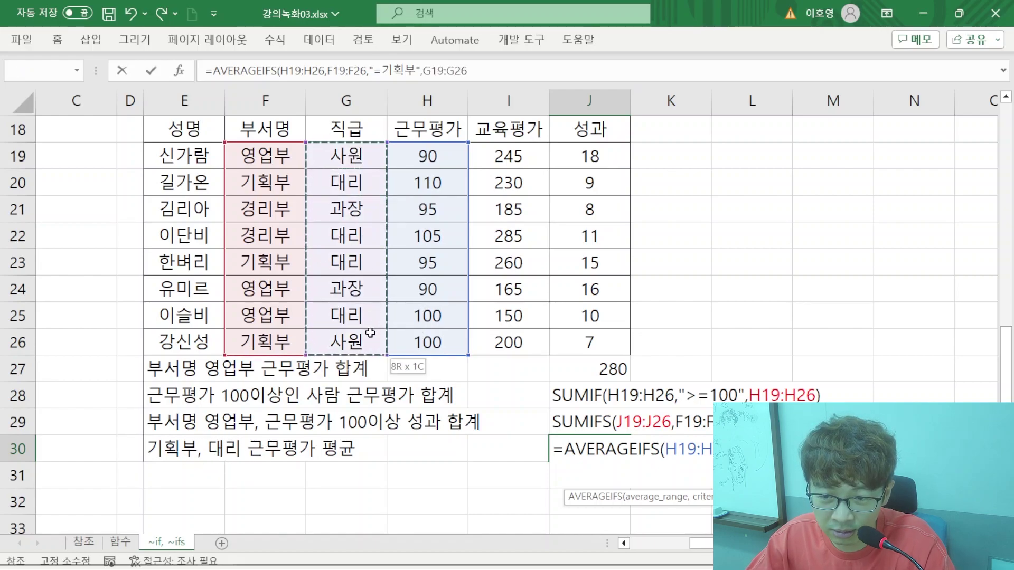
{"action": "type", "text": ","}
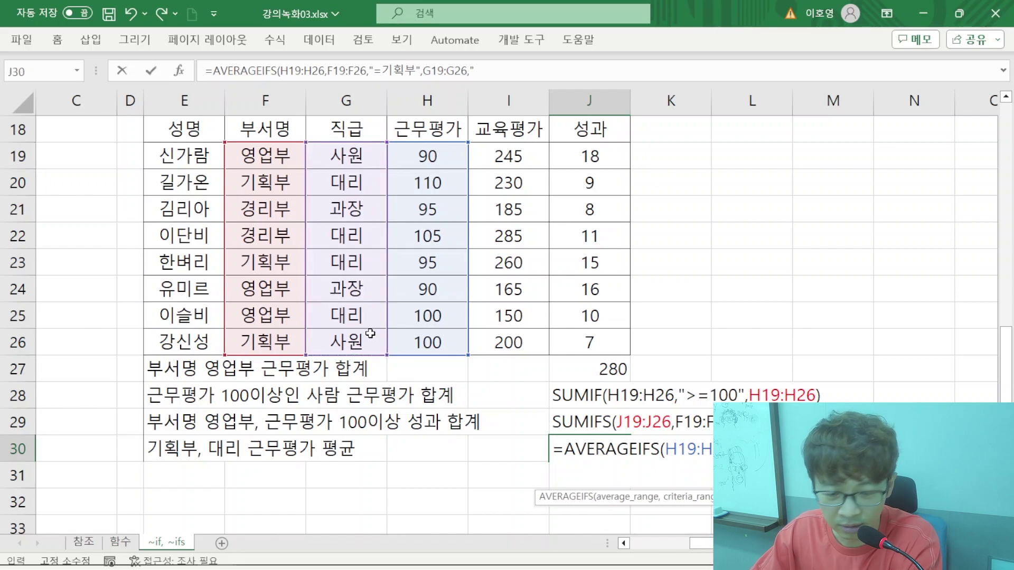
{"action": "type", "text": "\"=대리\""}
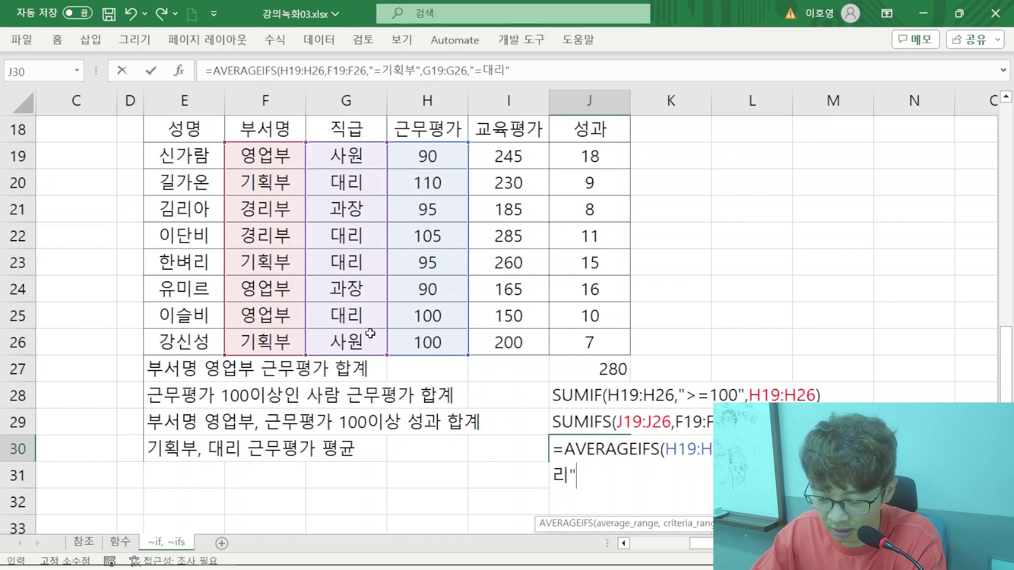
{"action": "type", "text": ")"}
{"action": "scroll", "coordinate": [692, 304], "scroll_direction": "down", "scroll_amount": 2}
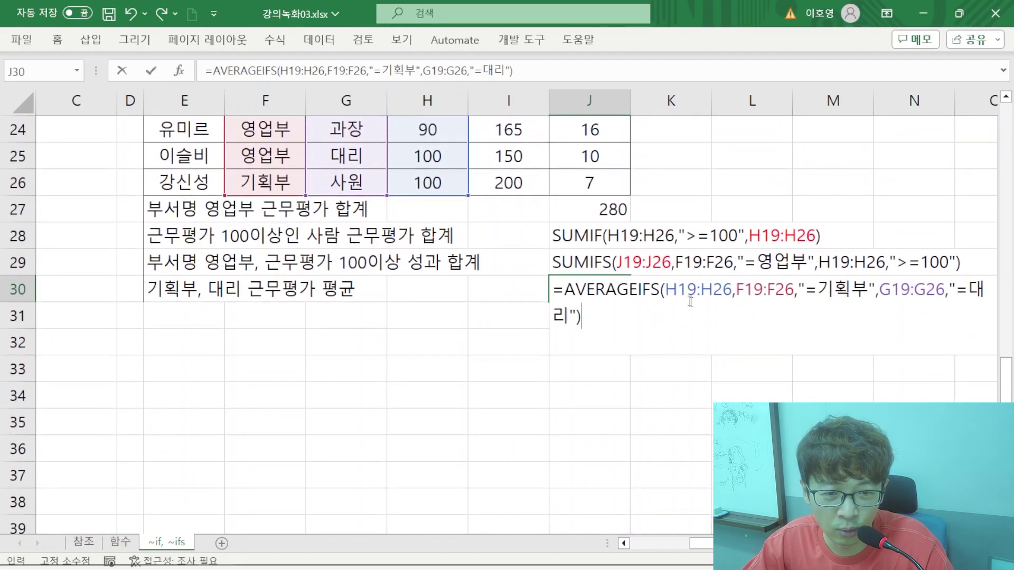
{"action": "scroll", "coordinate": [685, 327], "scroll_direction": "right", "scroll_amount": 1}
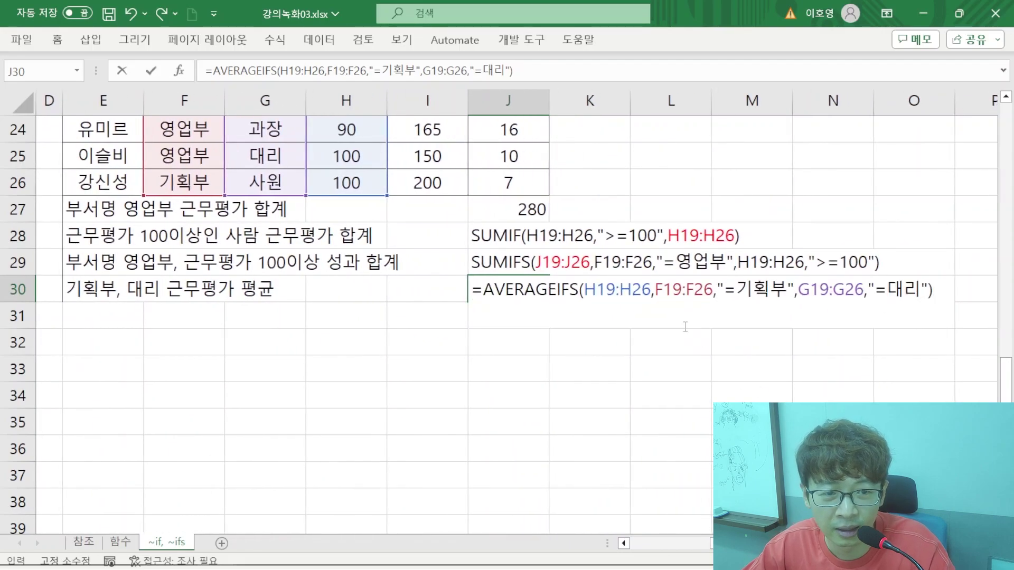
{"action": "key", "text": "Return"}
- Review the average range and both criteria pairs in the J30 AVERAGEIFS formula, and commit the formula
{"action": "double_click", "coordinate": [517, 286]}
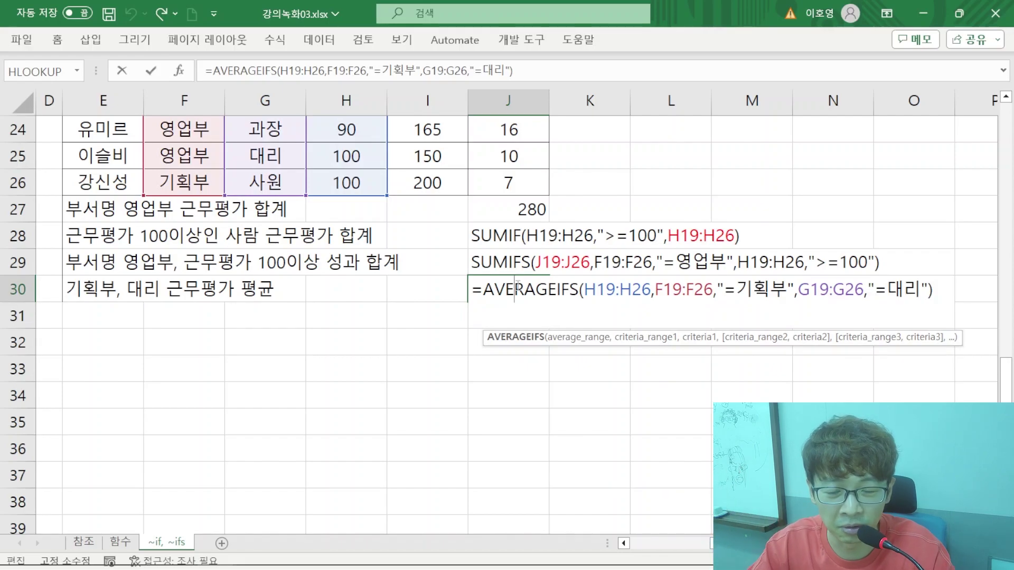
{"action": "left_click_drag", "start_coordinate": [587, 290], "coordinate": [928, 308]}
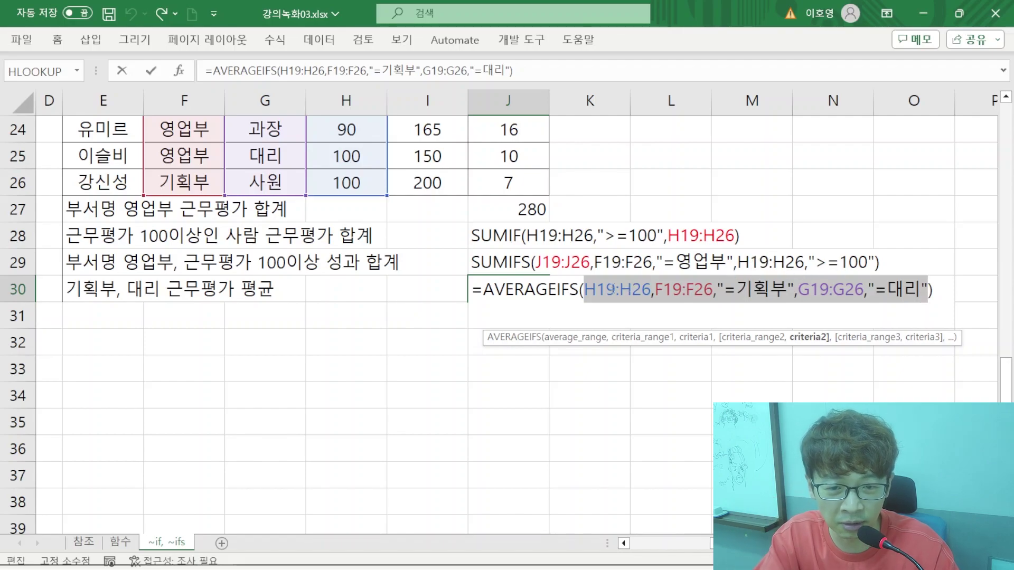
{"action": "left_click_drag", "start_coordinate": [585, 292], "coordinate": [652, 302]}
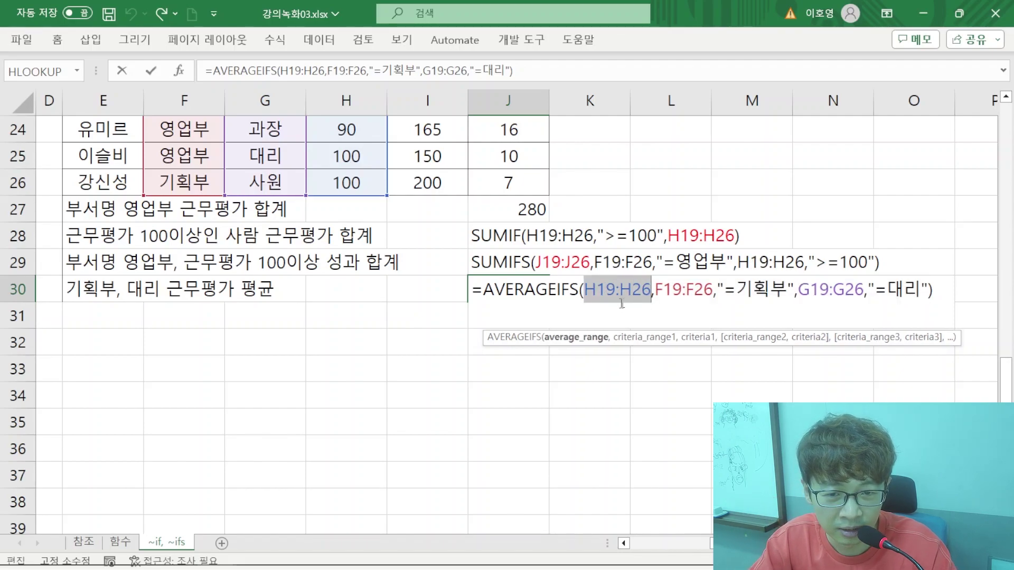
{"action": "left_click_drag", "start_coordinate": [655, 291], "coordinate": [794, 302]}
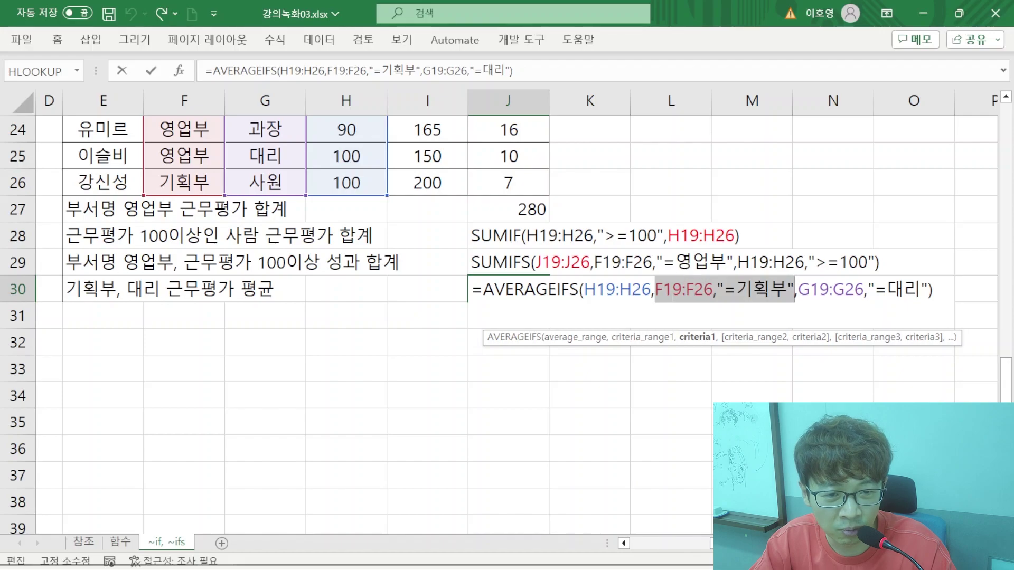
{"action": "left_click_drag", "start_coordinate": [797, 290], "coordinate": [928, 292]}
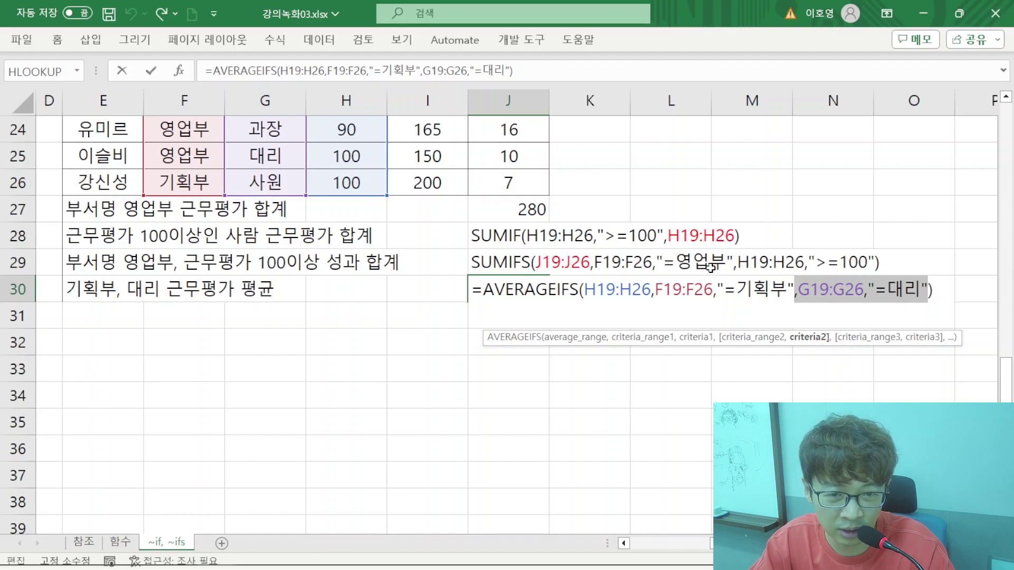
{"action": "key", "text": "Return"}
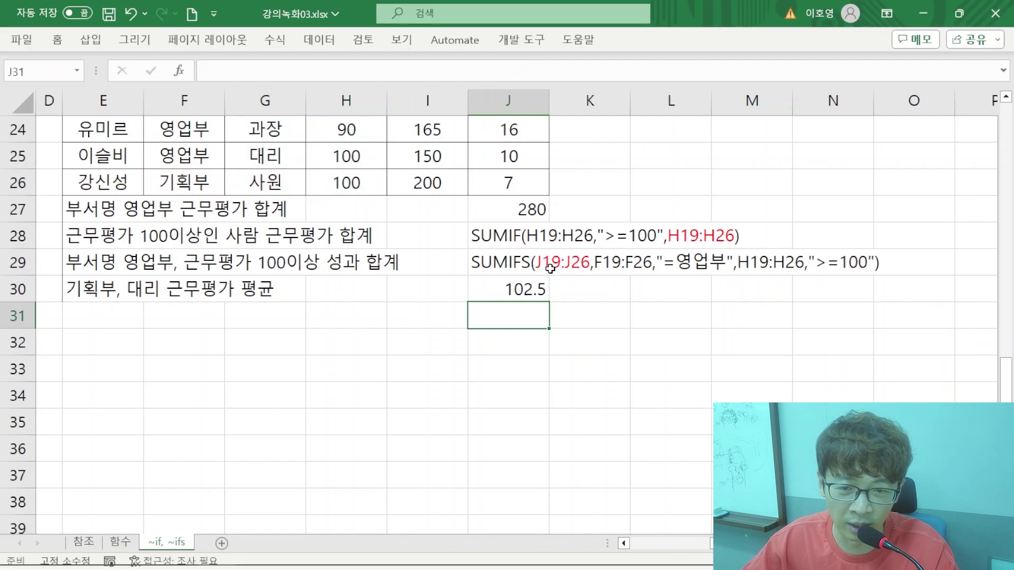
- Copy the E30 label into E31 and change its text to "기획부, 대리 몇 명?"
{"action": "left_click", "coordinate": [132, 315]}
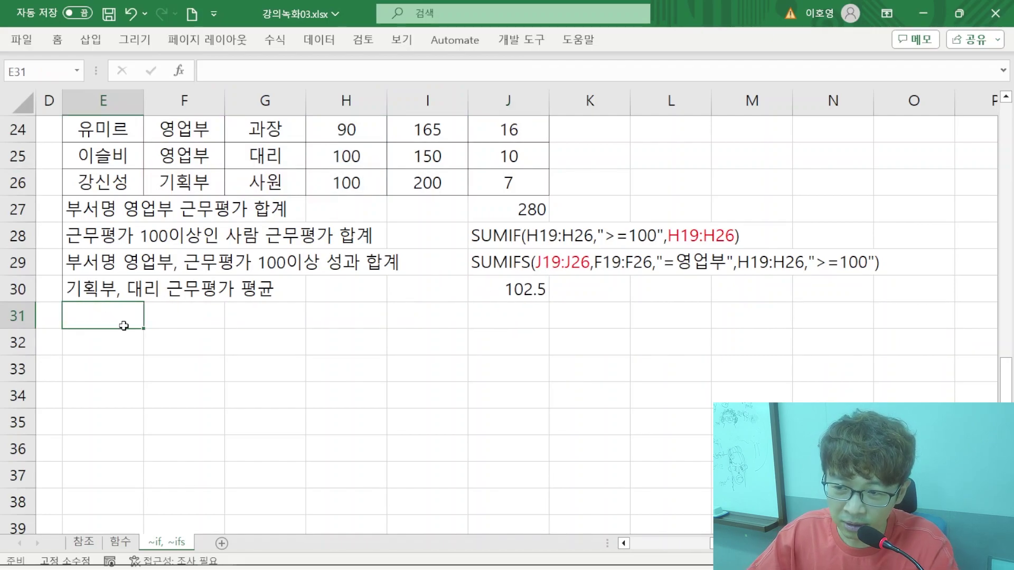
{"action": "key", "text": "Up"}
{"action": "key", "text": "ctrl+c"}
{"action": "key", "text": "Down"}
{"action": "key", "text": "ctrl+v"}
{"action": "key", "text": "F2"}
{"action": "key", "text": "BackSpace"}
{"action": "key", "text": "BackSpace"}
{"action": "key", "text": "BackSpace"}
{"action": "key", "text": "BackSpace"}
{"action": "key", "text": "BackSpace"}
{"action": "key", "text": "BackSpace"}
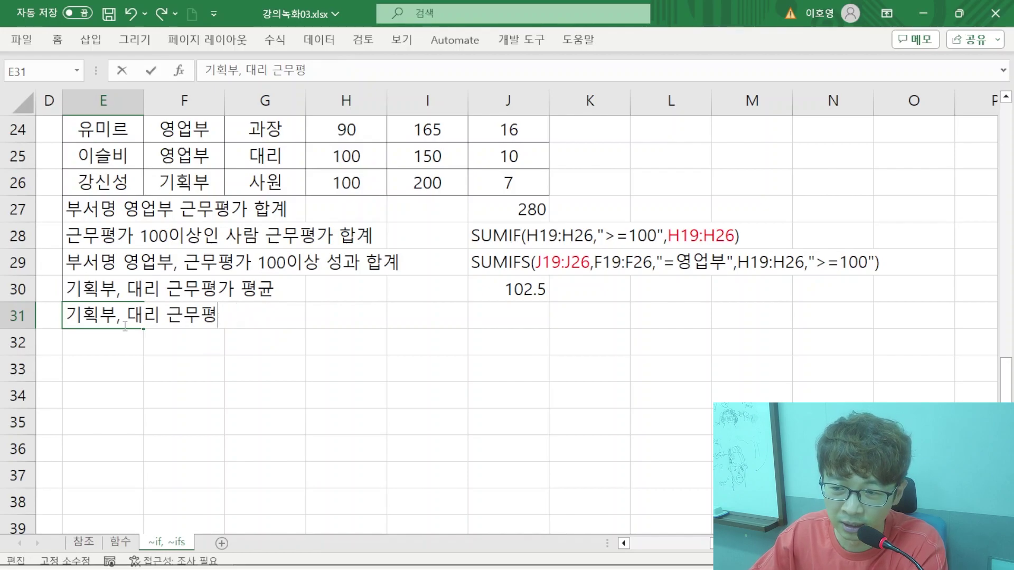
{"action": "type", "text": "몇 명?"}
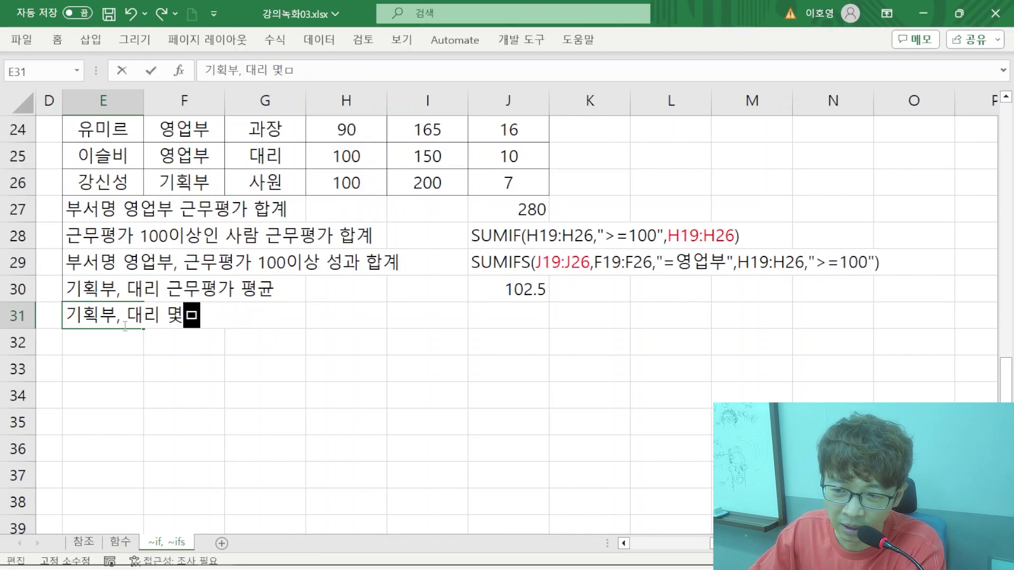
{"action": "key", "text": "Return"}
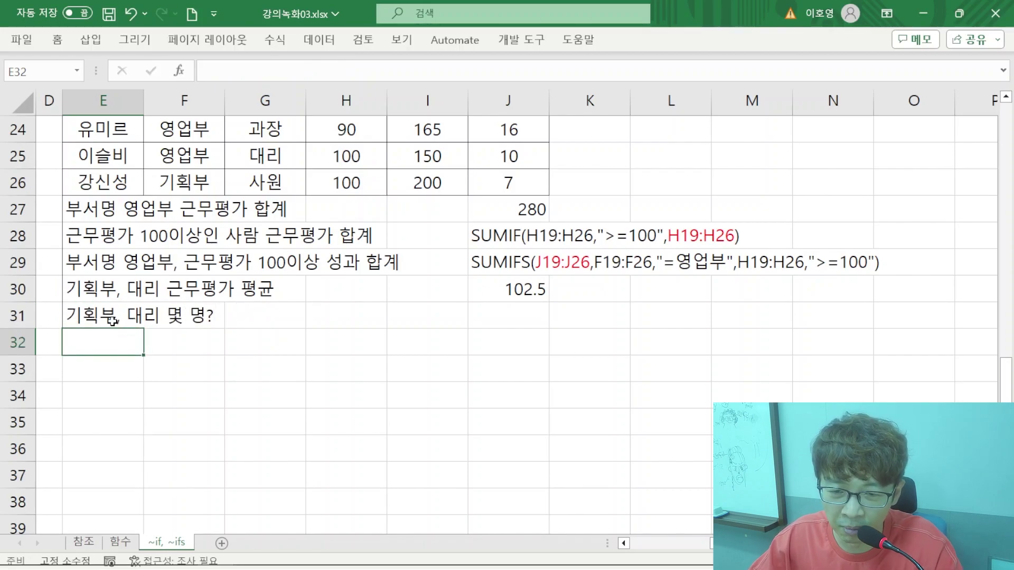
{"action": "left_click", "coordinate": [511, 310]}
{"action": "type", "text": "="}
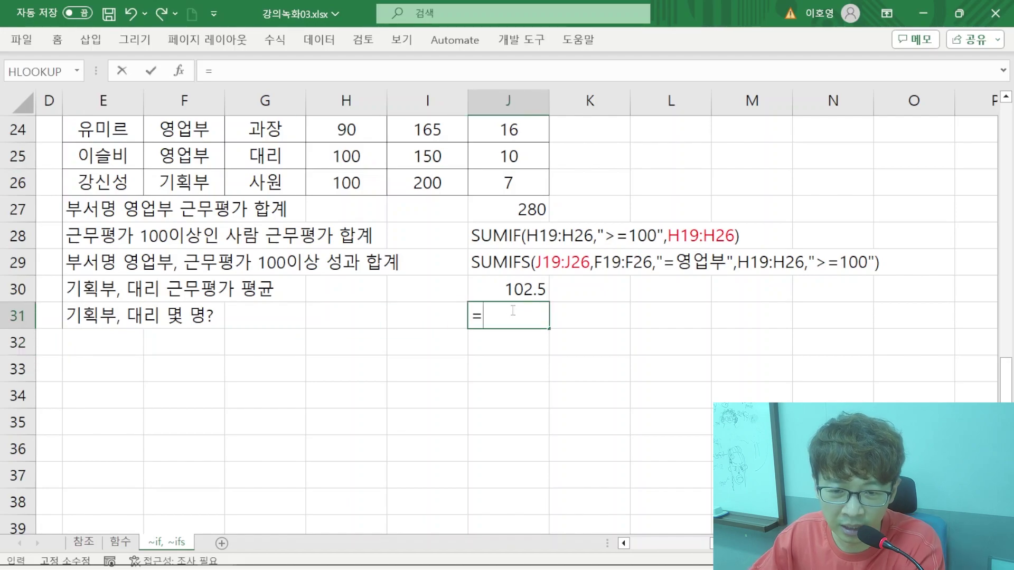
{"action": "type", "text": "COUNTIF"}
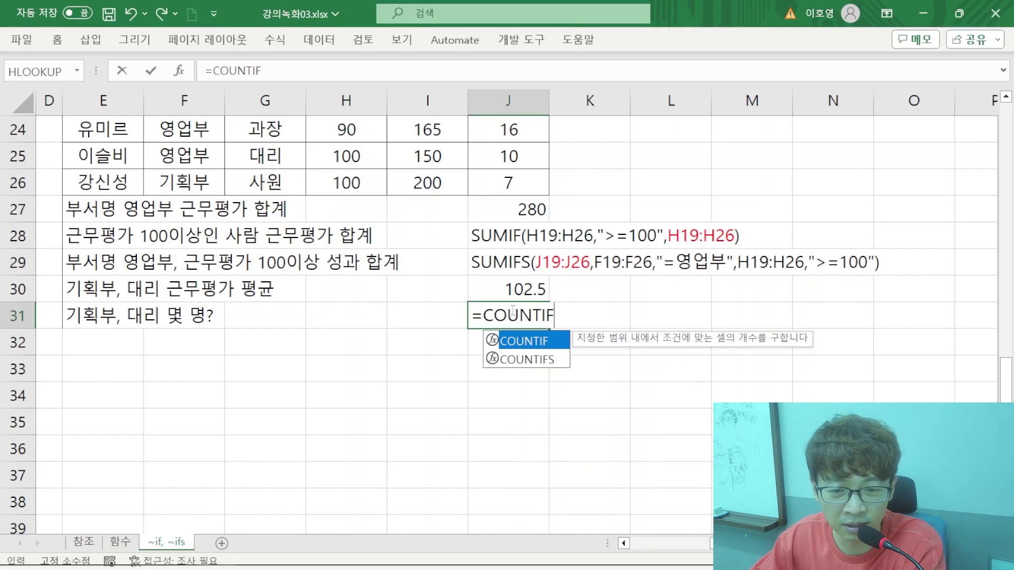
{"action": "type", "text": "S"}
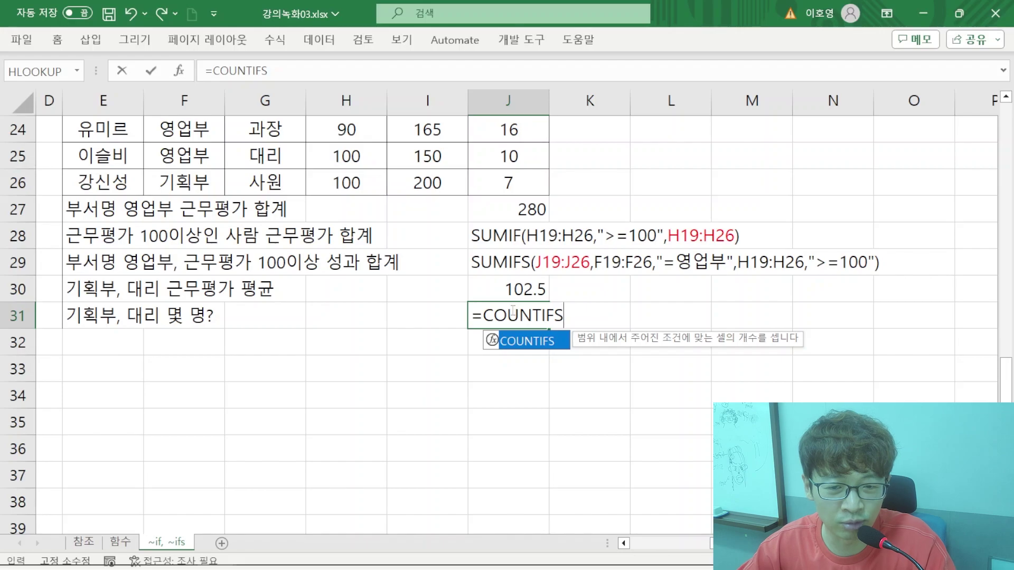
{"action": "type", "text": "("}
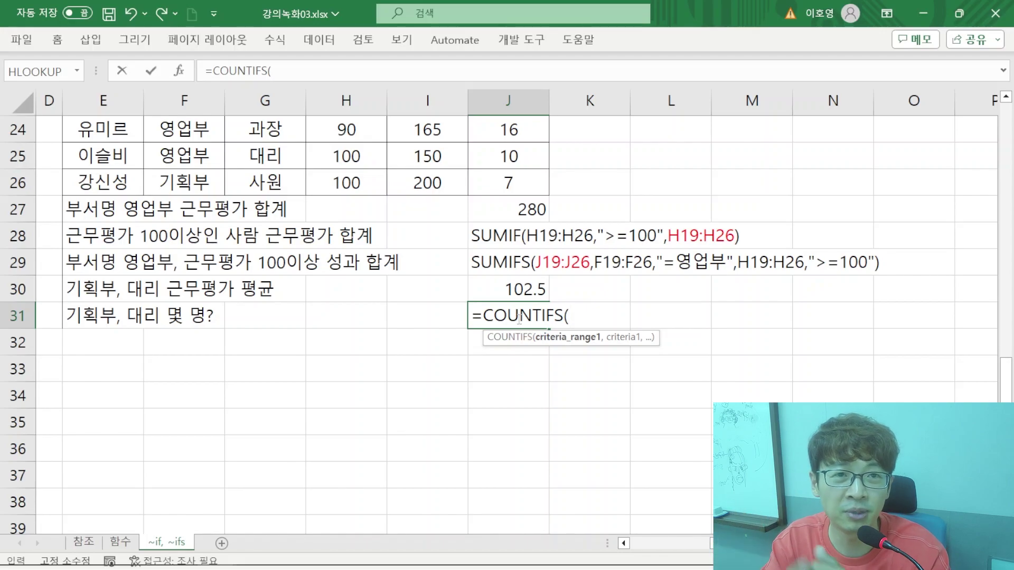
{"action": "key", "text": "Escape"}
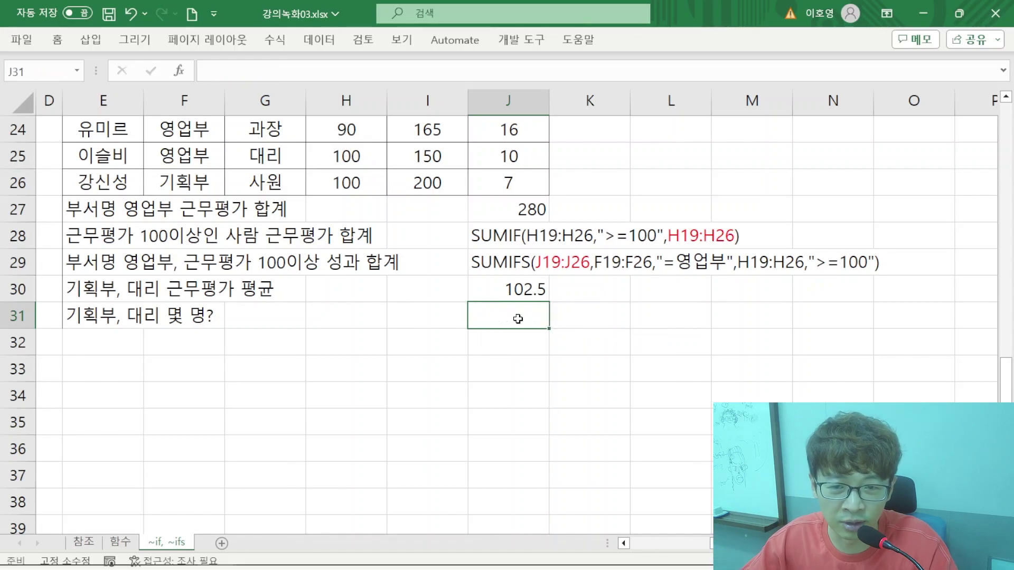
- Examine the range and criteria arguments of the single-condition COUNTIF formula in I15
{"action": "scroll", "coordinate": [227, 351], "scroll_direction": "up", "scroll_amount": 4}
{"action": "scroll", "coordinate": [227, 351], "scroll_direction": "up", "scroll_amount": 2}
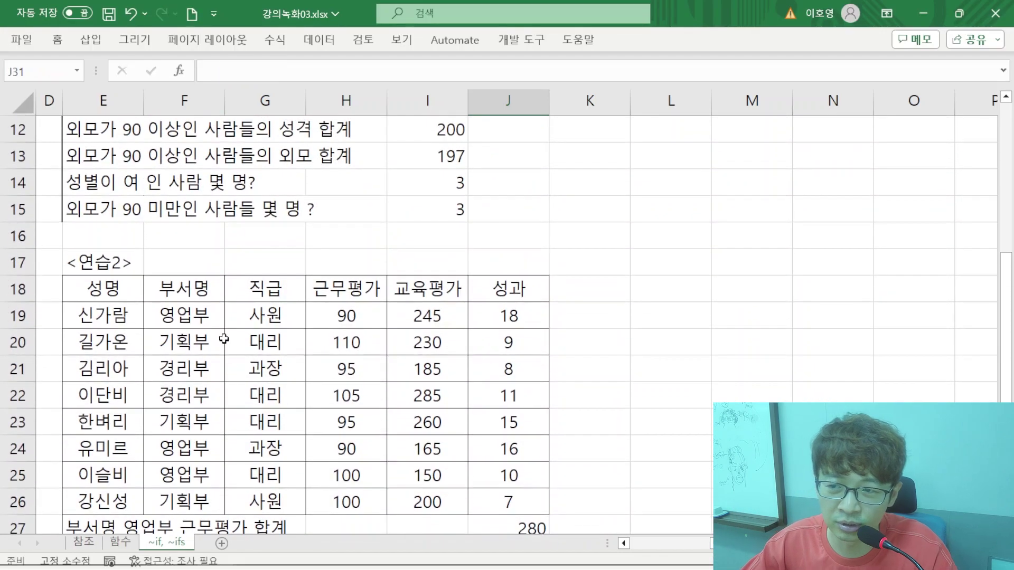
{"action": "left_click", "coordinate": [412, 288]}
{"action": "double_click", "coordinate": [426, 289]}
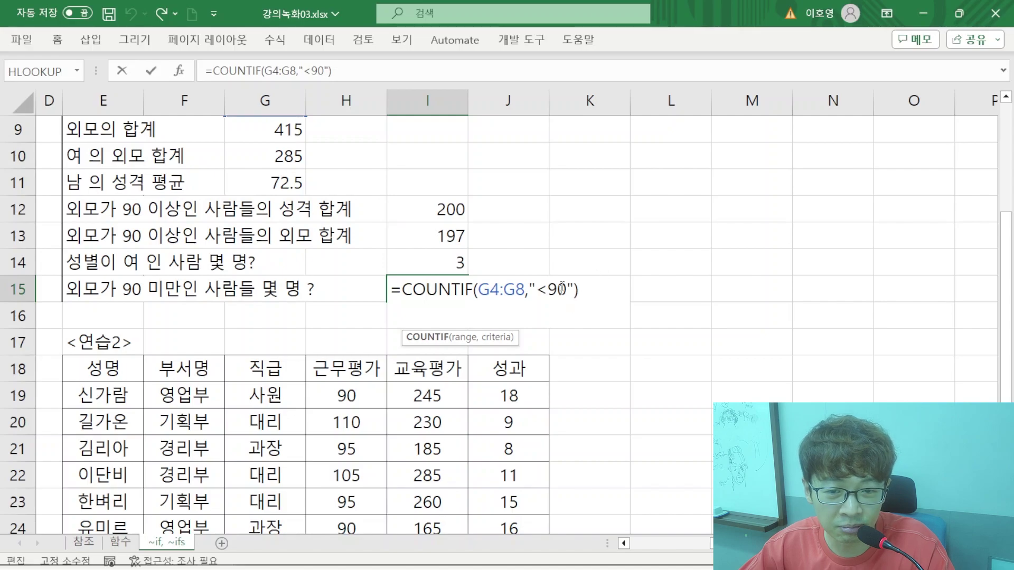
{"action": "key", "text": "Escape"}
{"action": "scroll", "coordinate": [470, 340], "scroll_direction": "down", "scroll_amount": 5}
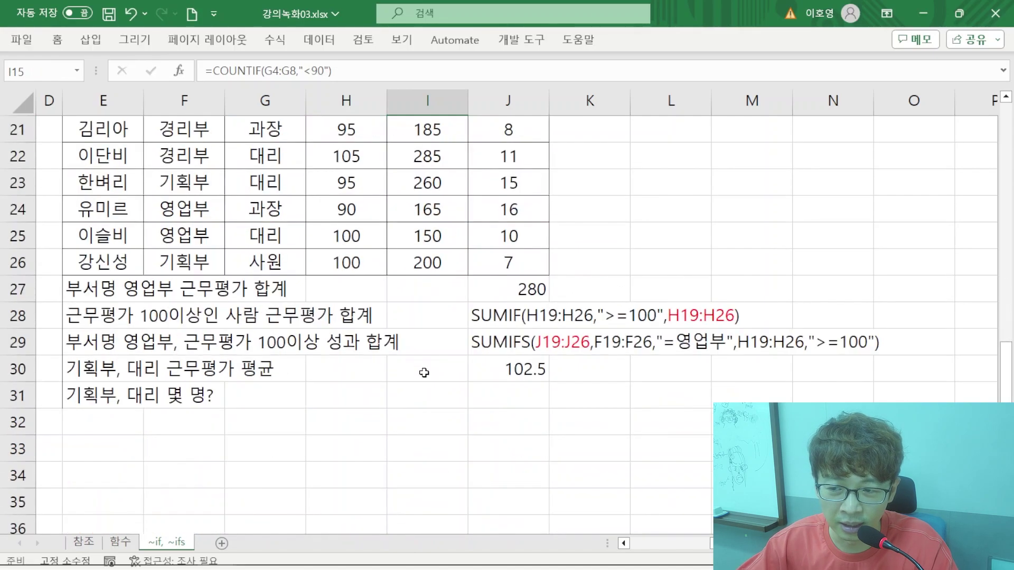
- Start a COUNTIFS formula in J31 with the 부서명 values F19:F26 as the first criteria range
{"action": "left_click", "coordinate": [509, 318]}
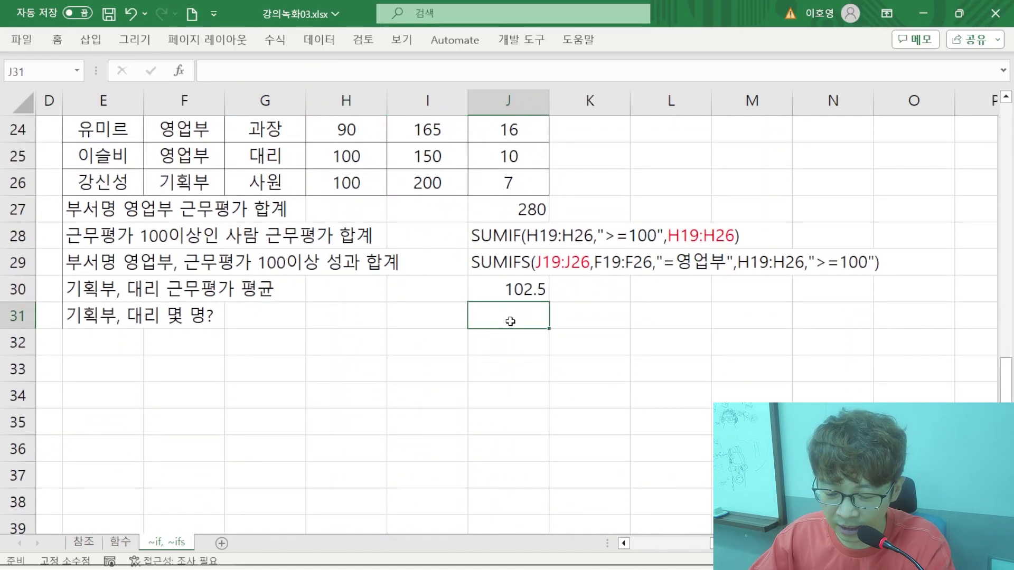
{"action": "type", "text": "=COUNTIFS"}
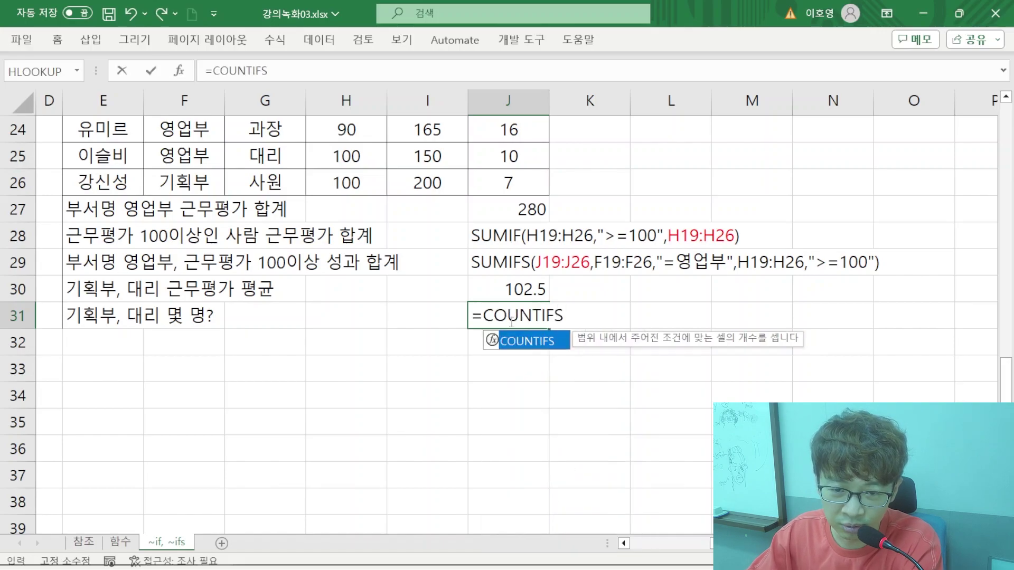
{"action": "type", "text": "("}
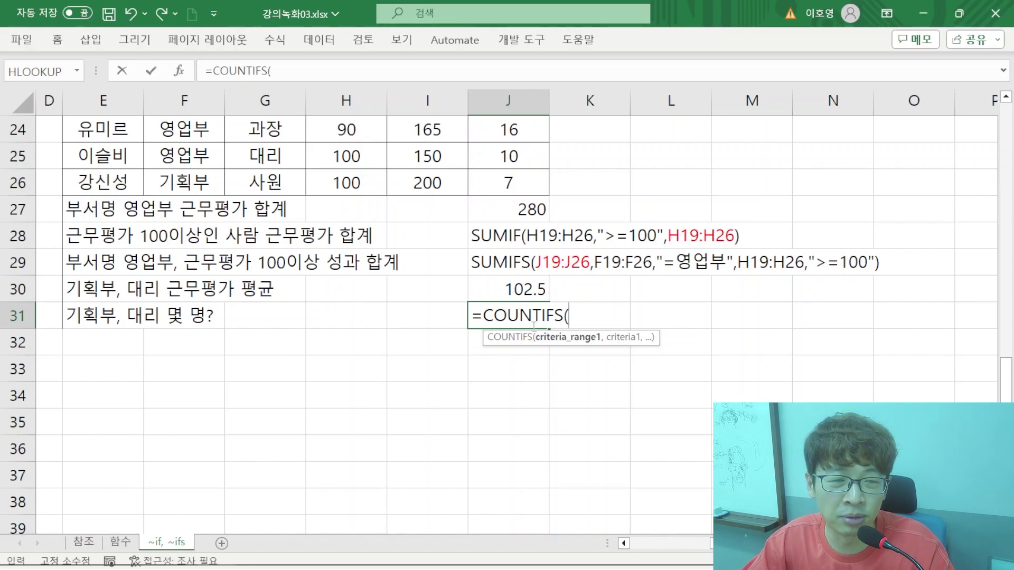
{"action": "scroll", "coordinate": [533, 326], "scroll_direction": "up", "scroll_amount": 1}
{"action": "scroll", "coordinate": [457, 324], "scroll_direction": "up", "scroll_amount": 1}
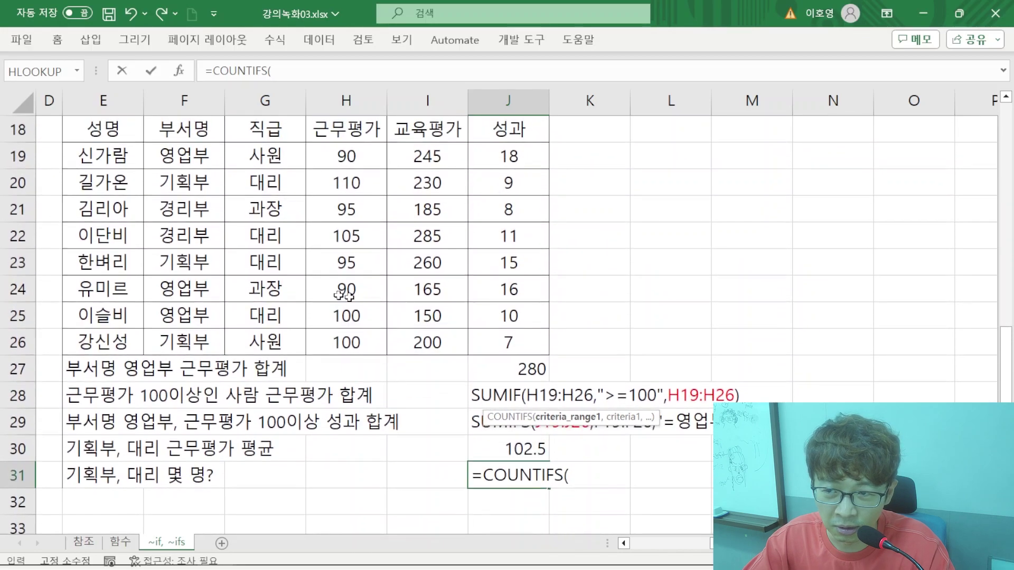
{"action": "left_click_drag", "start_coordinate": [176, 158], "coordinate": [207, 334]}
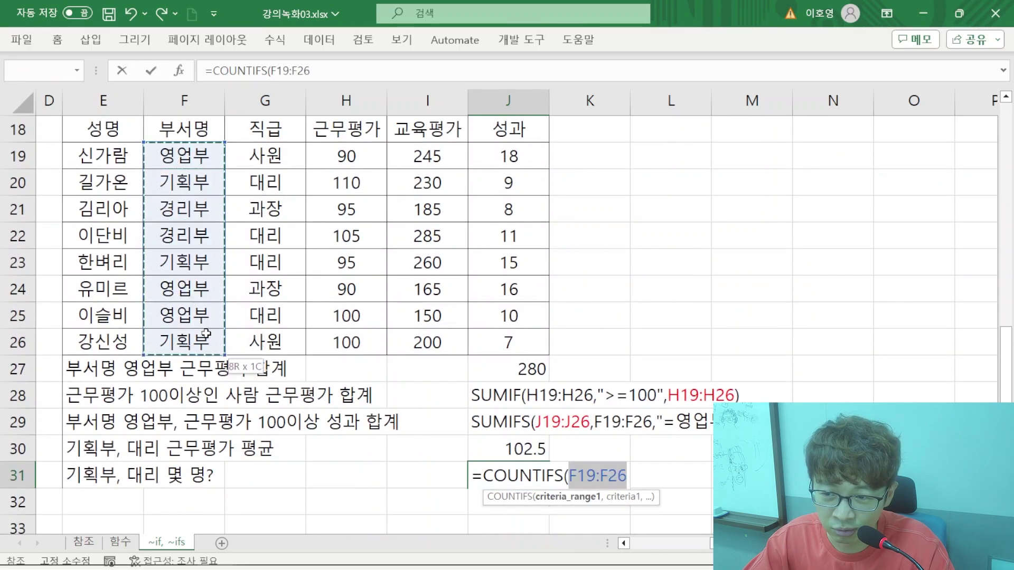
{"action": "scroll", "coordinate": [450, 315], "scroll_direction": "down", "scroll_amount": 2}
{"action": "type", "text": ","}
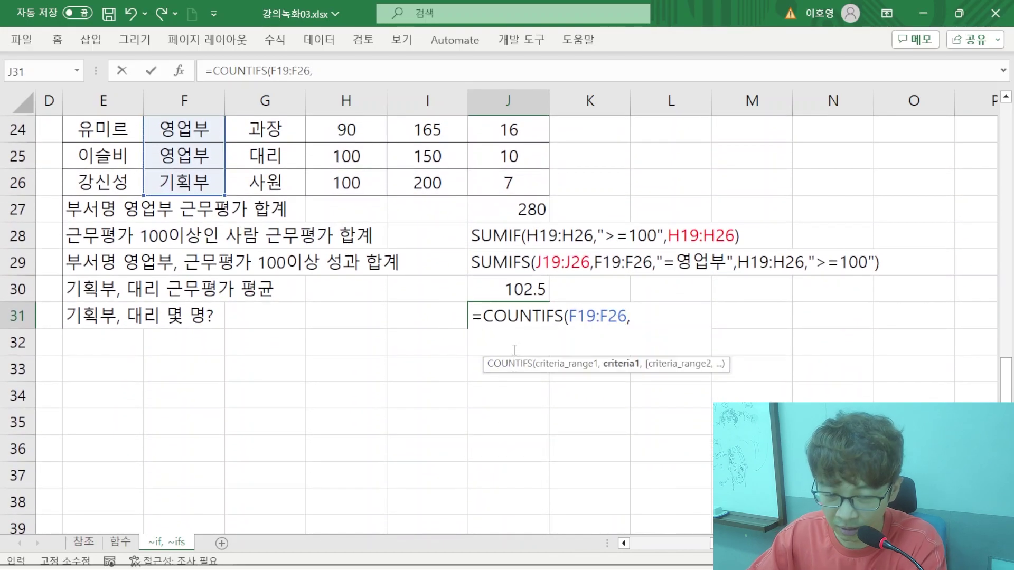
- Enter "=기획부" as the first criterion of the J31 COUNTIFS formula
{"action": "type", "text": "\"=RLGHL"}
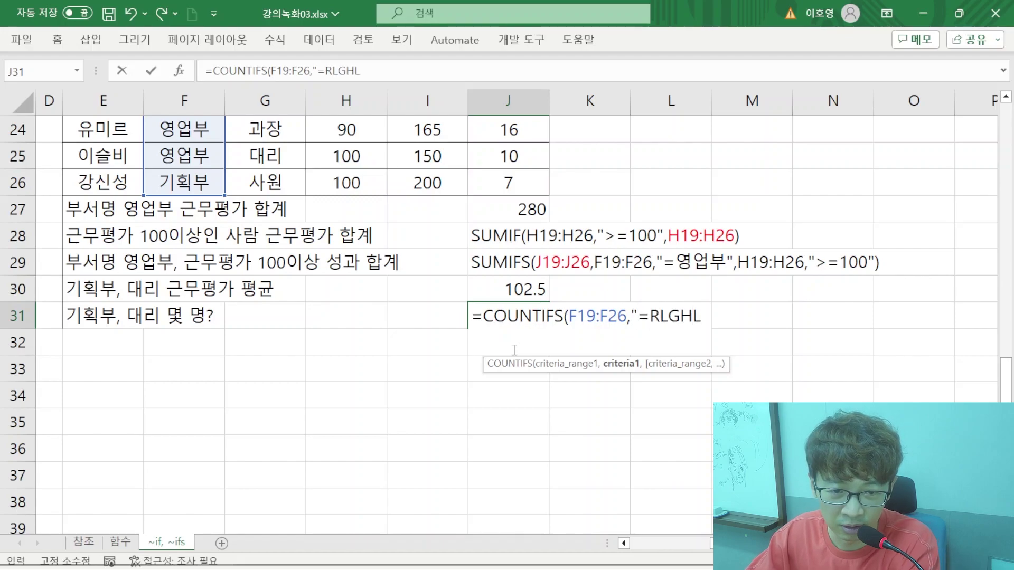
{"action": "key", "text": "BackSpace"}
{"action": "key", "text": "BackSpace"}
{"action": "key", "text": "BackSpace"}
{"action": "key", "text": "Hangul"}
{"action": "type", "text": "기획부"}
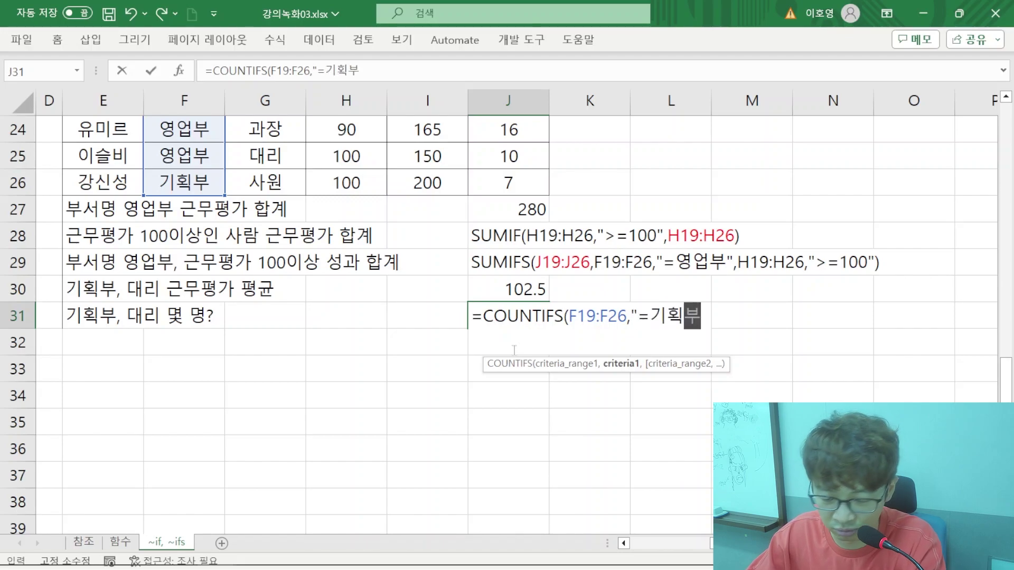
{"action": "type", "text": "\","}
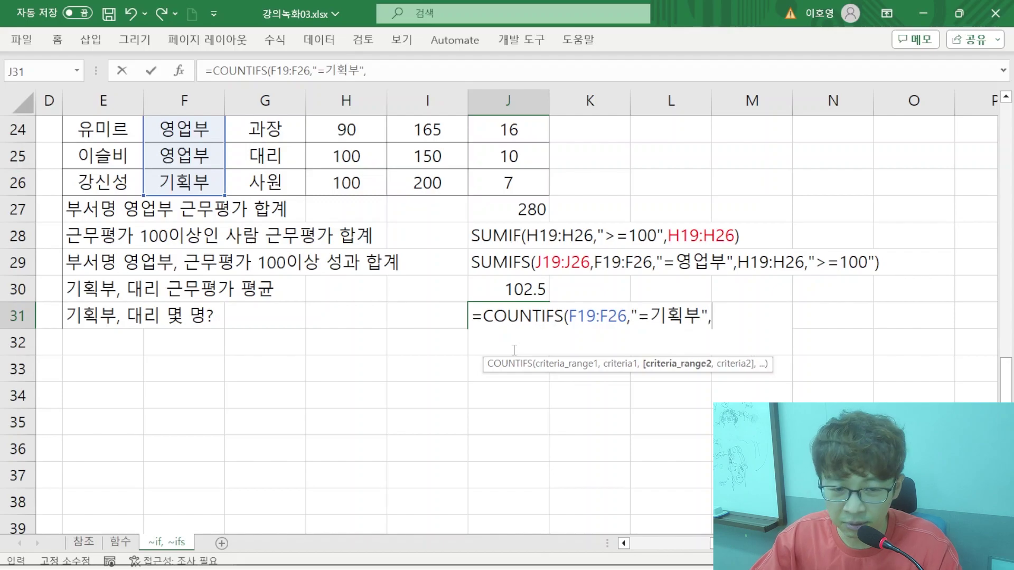
- Complete the J31 COUNTIFS formula with the criteria pair G19:G26,"=대리" and commit it
{"action": "scroll", "coordinate": [339, 359], "scroll_direction": "up", "scroll_amount": 2}
{"action": "left_click_drag", "start_coordinate": [249, 156], "coordinate": [280, 338]}
{"action": "scroll", "coordinate": [660, 309], "scroll_direction": "down", "scroll_amount": 2}
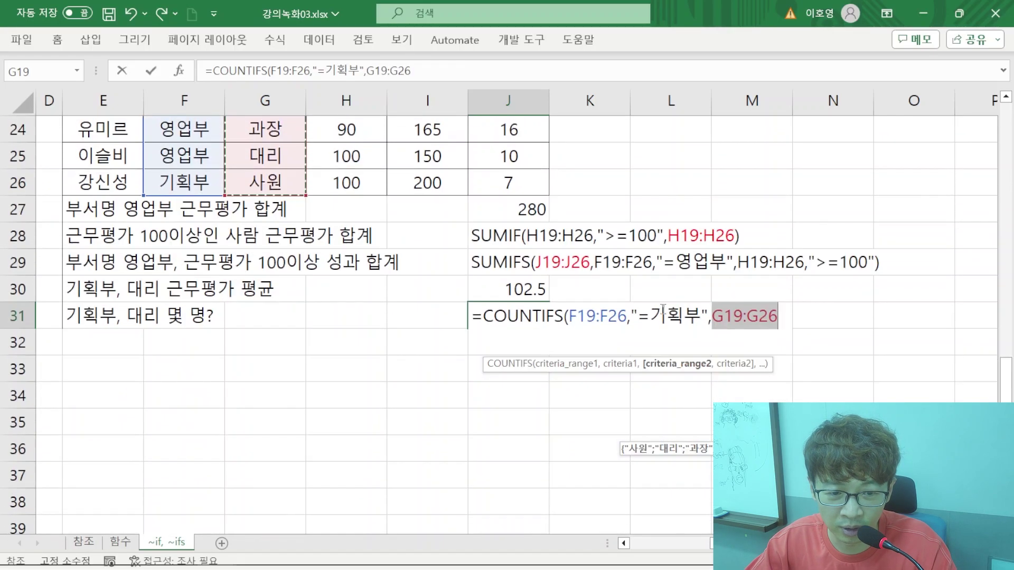
{"action": "type", "text": ",\"="}
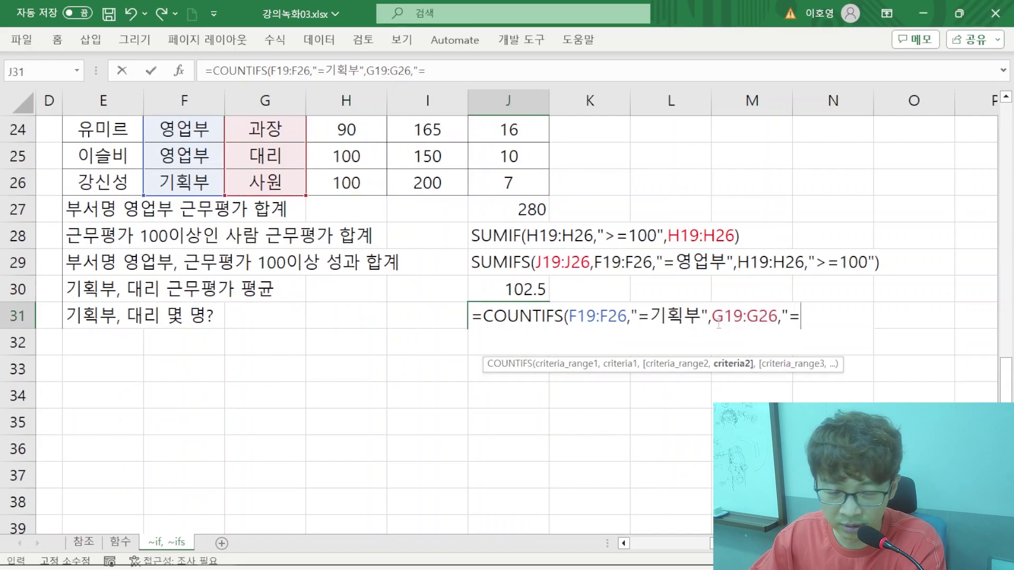
{"action": "type", "text": "대리\")"}
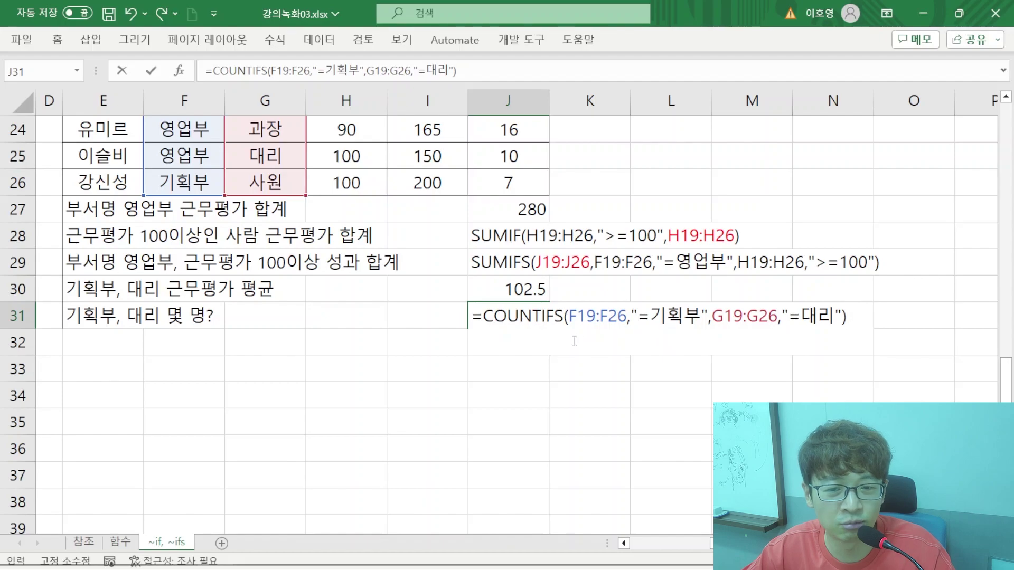
{"action": "left_click_drag", "start_coordinate": [482, 318], "coordinate": [471, 318]}
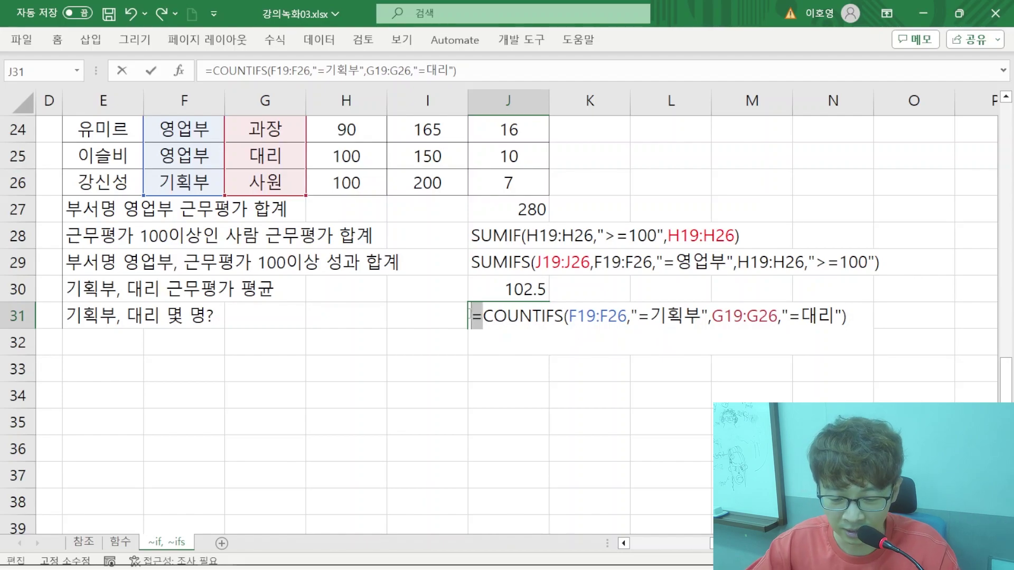
{"action": "key", "text": "Delete"}
{"action": "type", "text": "="}
{"action": "key", "text": "Return"}
- Remove the leading equals sign in J31 so the COUNTIFS formula is stored as plain text
{"action": "left_click", "coordinate": [506, 321]}
{"action": "double_click", "coordinate": [505, 321]}
{"action": "left_click_drag", "start_coordinate": [482, 320], "coordinate": [470, 318]}
{"action": "key", "text": "Delete"}
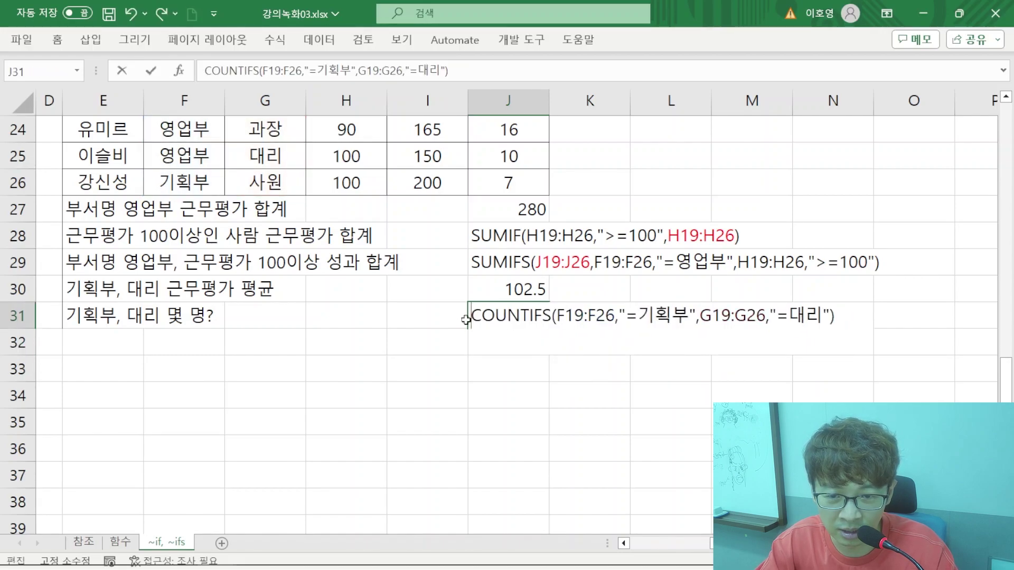
{"action": "key", "text": "Return"}
- Remove the leading equals sign in J30 so the AVERAGEIFS formula is stored as plain text
{"action": "double_click", "coordinate": [514, 292]}
{"action": "left_click_drag", "start_coordinate": [477, 291], "coordinate": [471, 291]}
{"action": "key", "text": "Delete"}
{"action": "key", "text": "Return"}
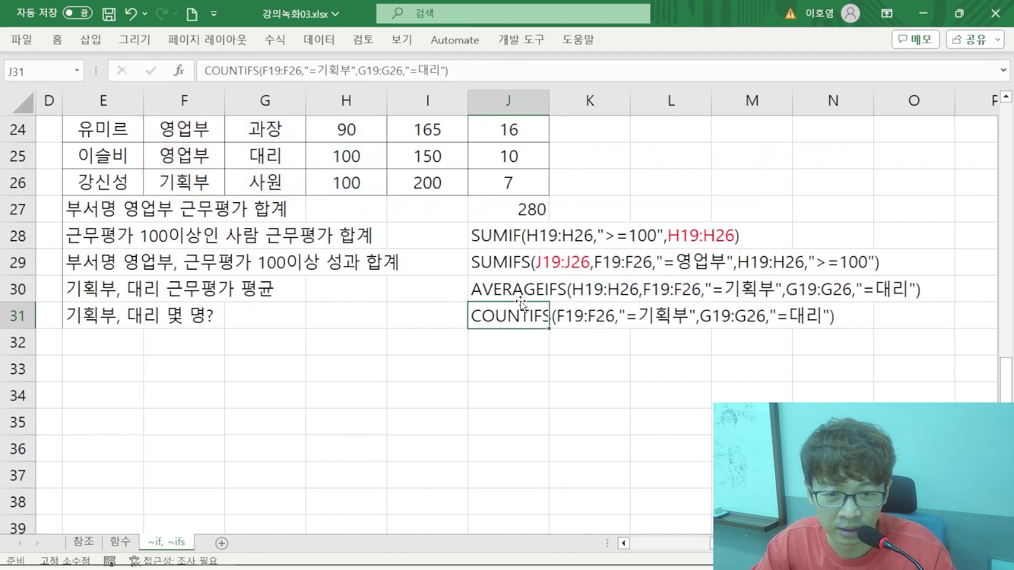
- Color the average range H19:H26 red within the AVERAGEIFS text in J30
{"action": "double_click", "coordinate": [515, 290]}
{"action": "left_click_drag", "start_coordinate": [572, 292], "coordinate": [638, 292]}
{"action": "left_click", "coordinate": [685, 274]}
{"action": "left_click", "coordinate": [587, 291]}
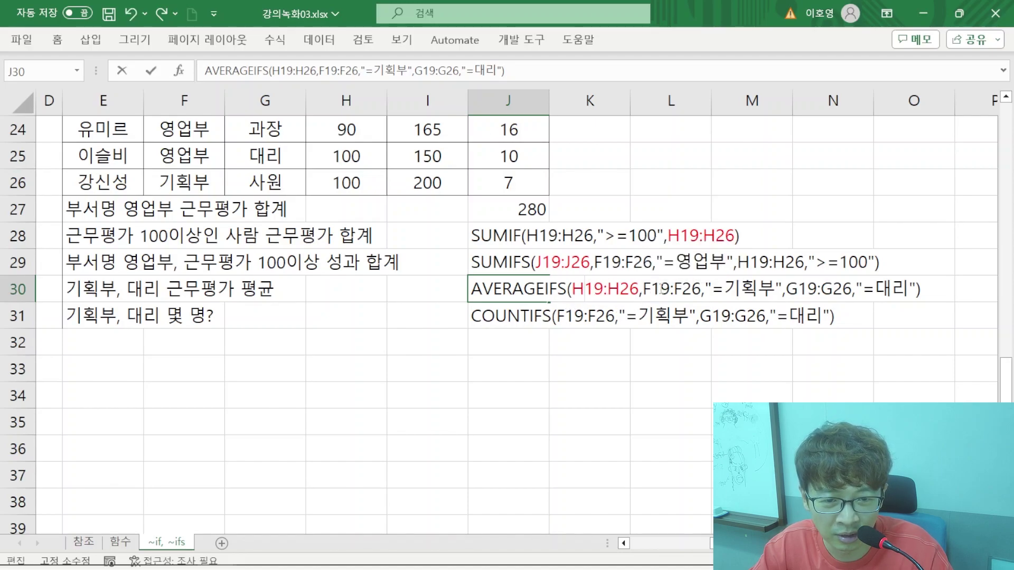
{"action": "left_click", "coordinate": [501, 316]}
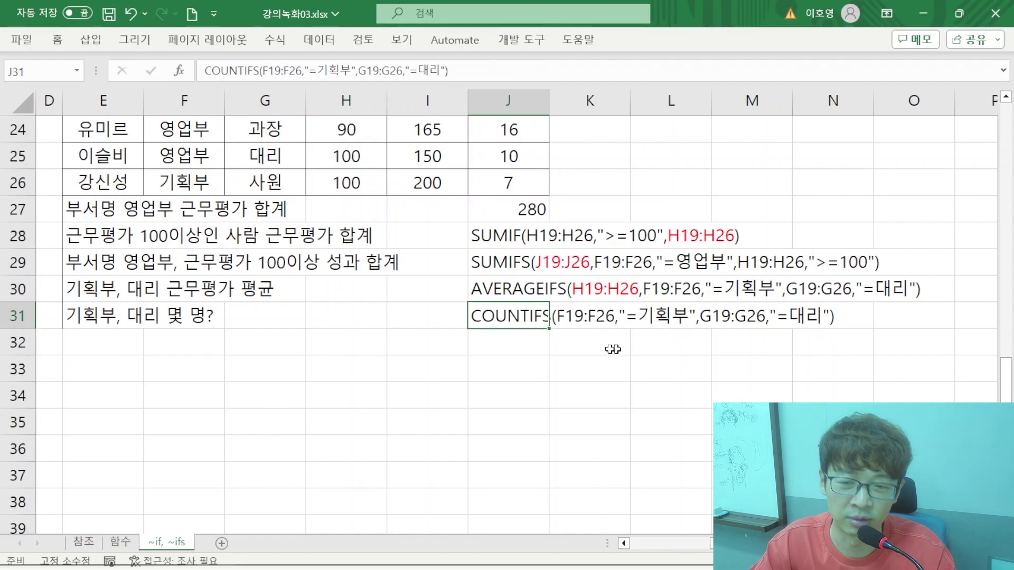
- Bold the SUMIFS and AVERAGEIFS entries in A5:C6 and widen column A to fit the longest function name
{"action": "left_click", "coordinate": [111, 320]}
{"action": "key", "text": "Home"}
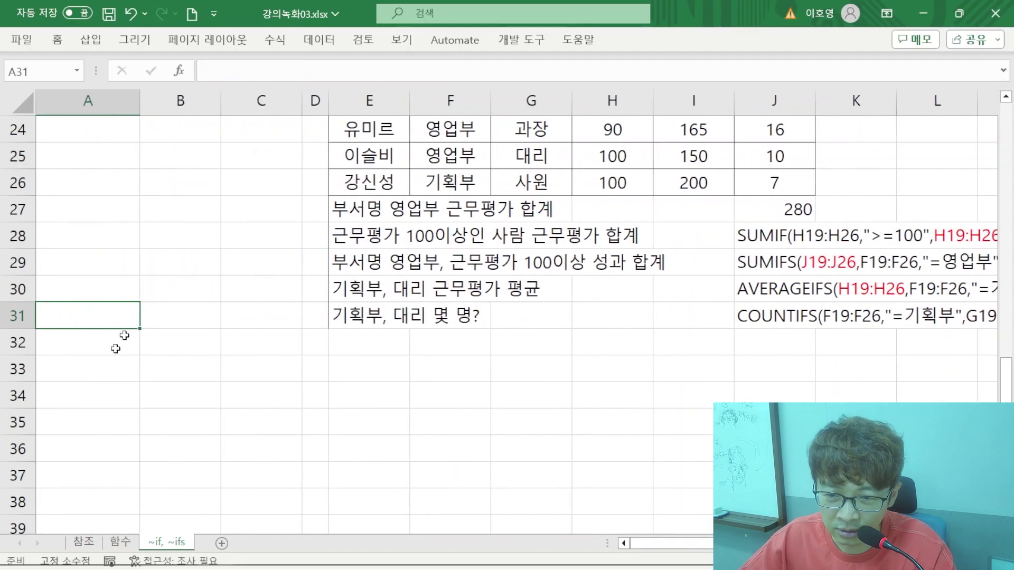
{"action": "scroll", "coordinate": [154, 264], "scroll_direction": "up", "scroll_amount": 8}
{"action": "left_click_drag", "start_coordinate": [59, 241], "coordinate": [240, 263]}
{"action": "key", "text": "ctrl+b"}
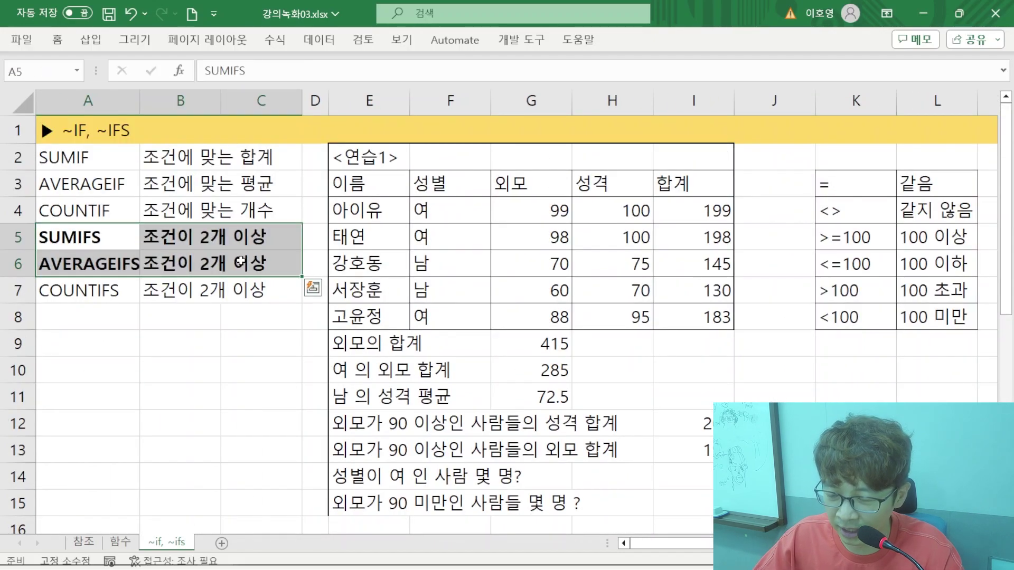
{"action": "left_click", "coordinate": [85, 364]}
{"action": "left_click_drag", "start_coordinate": [140, 100], "coordinate": [151, 101]}
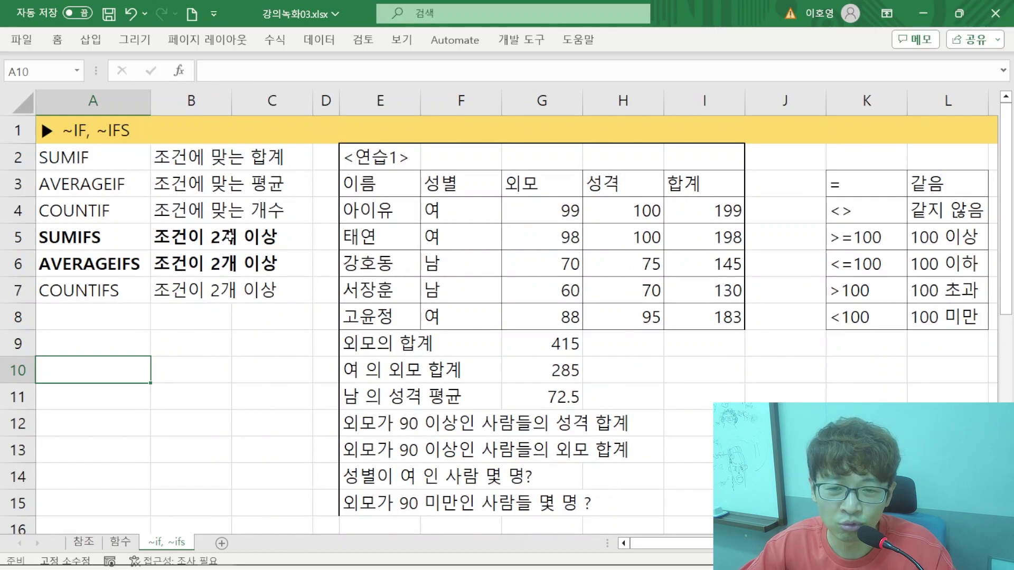
- Review the function list in A2:C7, comparing the single-condition functions with the multi-condition ones, especially COUNTIF with COUNTIFS
{"action": "left_click_drag", "start_coordinate": [71, 157], "coordinate": [74, 220]}
{"action": "left_click", "coordinate": [81, 290], "text": "ctrl"}
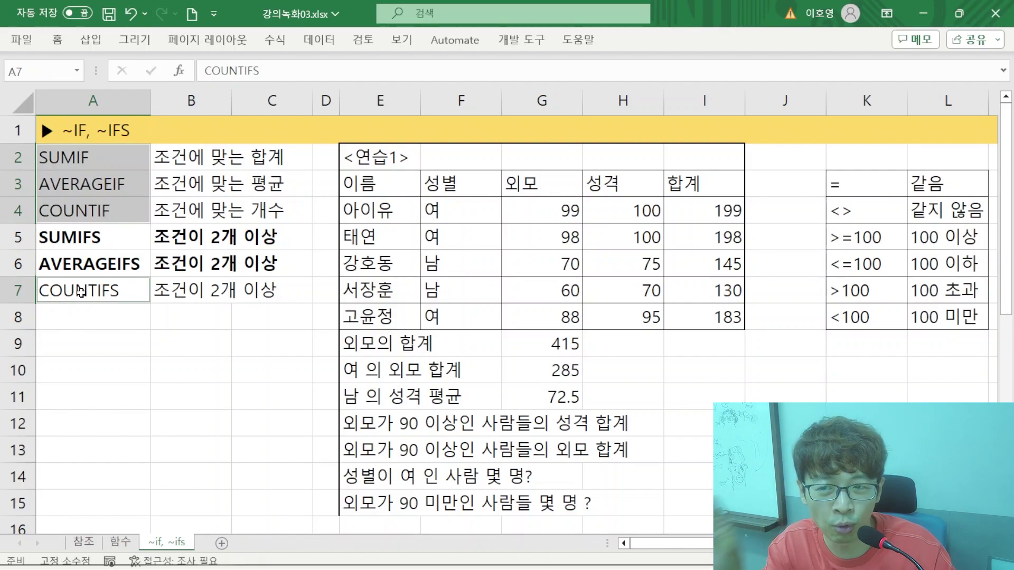
{"action": "left_click_drag", "start_coordinate": [254, 168], "coordinate": [265, 183]}
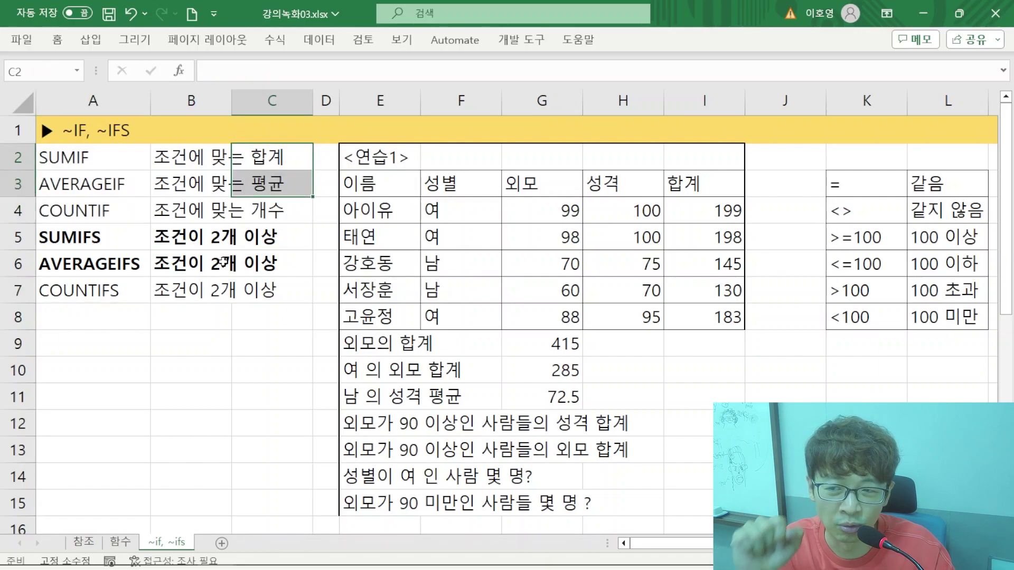
{"action": "left_click", "coordinate": [99, 209]}
{"action": "left_click_drag", "start_coordinate": [99, 208], "coordinate": [196, 211]}
{"action": "left_click_drag", "start_coordinate": [100, 291], "coordinate": [327, 283]}
{"action": "left_click_drag", "start_coordinate": [81, 211], "coordinate": [253, 212]}
{"action": "left_click_drag", "start_coordinate": [82, 290], "coordinate": [282, 280]}
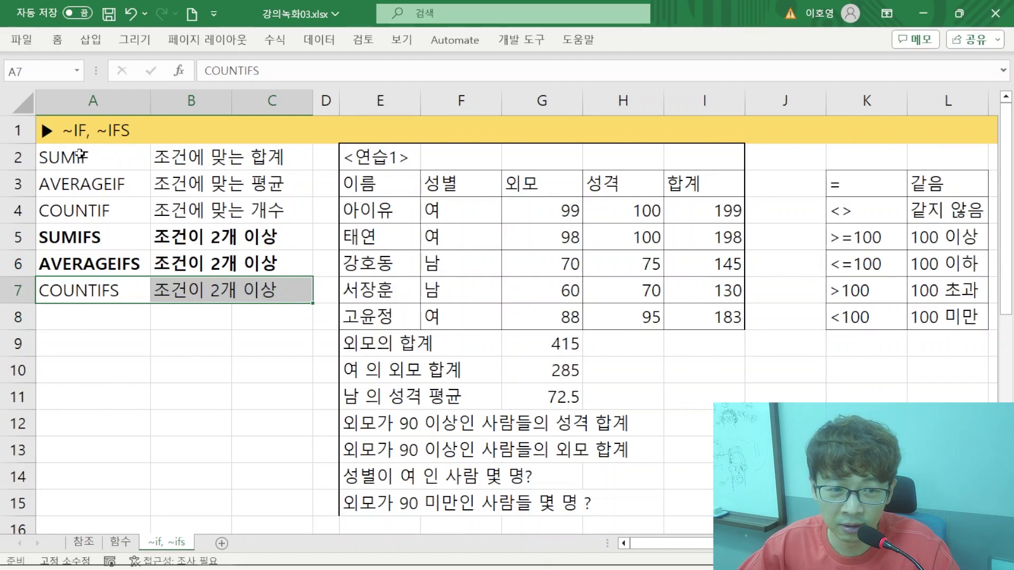
{"action": "left_click_drag", "start_coordinate": [78, 153], "coordinate": [253, 305]}
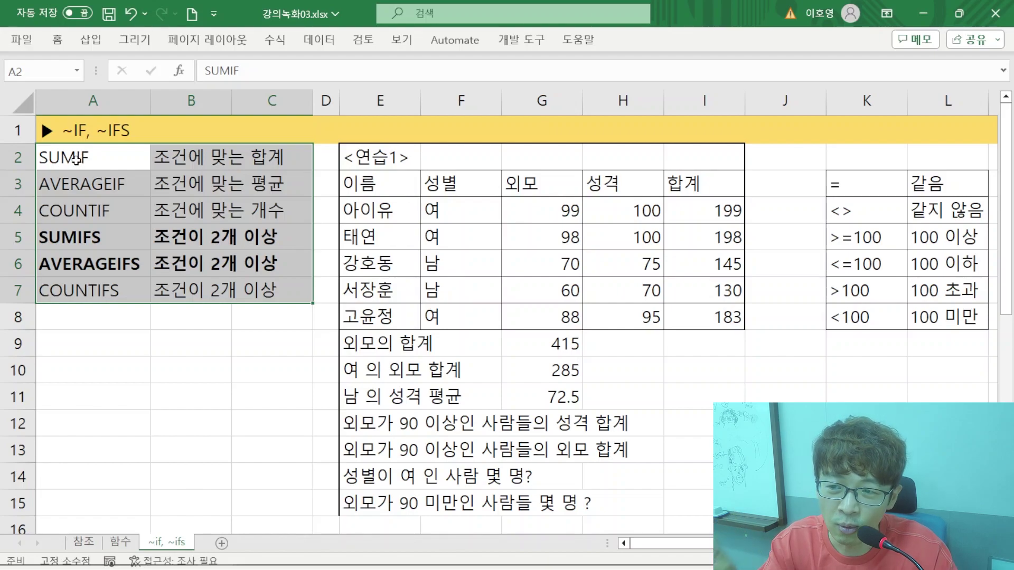
{"action": "left_click", "coordinate": [80, 166]}
{"action": "left_click_drag", "start_coordinate": [80, 166], "coordinate": [240, 289]}
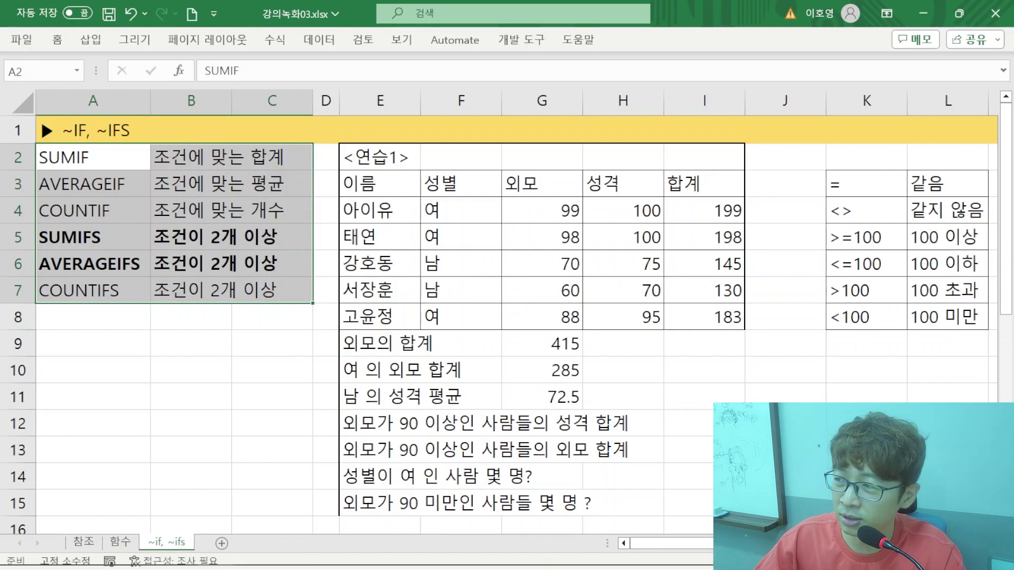
- Switch to the 03 수식(함수).xlsx workbook, maximize it and examine the practice questions on the ~IF, ~IFS sheet
{"action": "key", "text": "alt+Tab"}
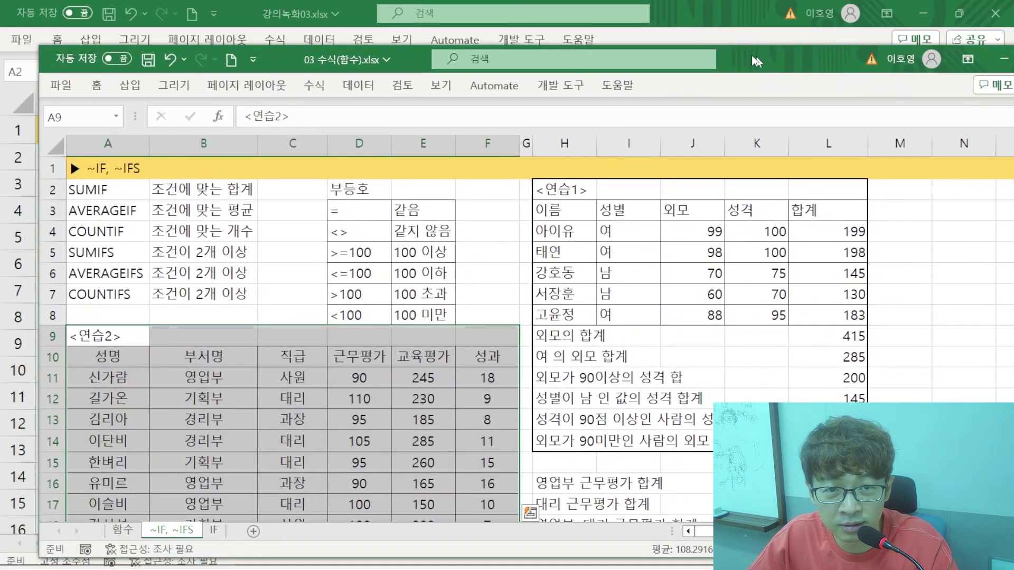
{"action": "double_click", "coordinate": [728, 52]}
{"action": "left_click", "coordinate": [183, 247]}
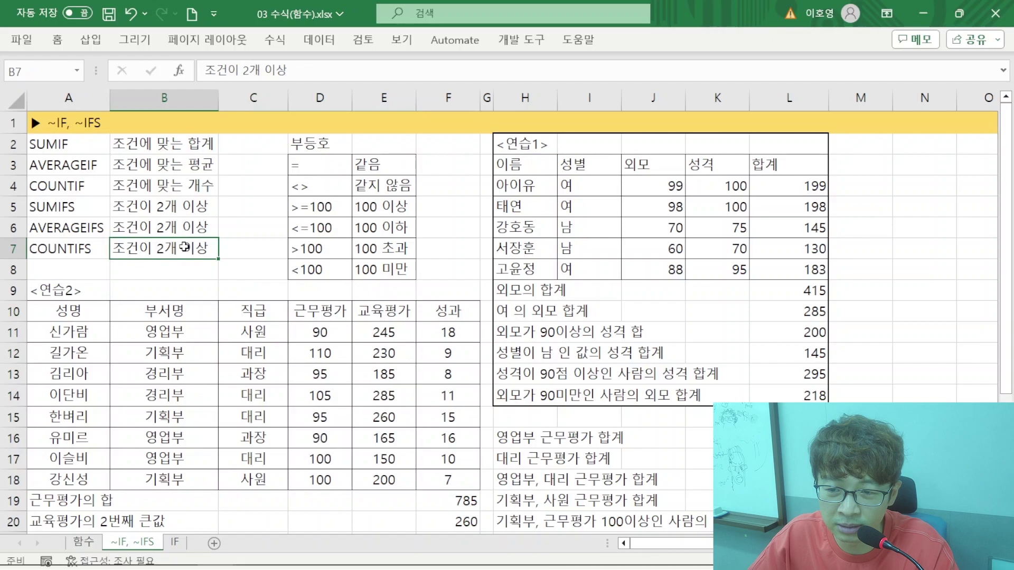
{"action": "scroll", "coordinate": [529, 301], "scroll_direction": "down", "scroll_amount": 3}
{"action": "scroll", "coordinate": [530, 301], "scroll_direction": "down", "scroll_amount": 1}
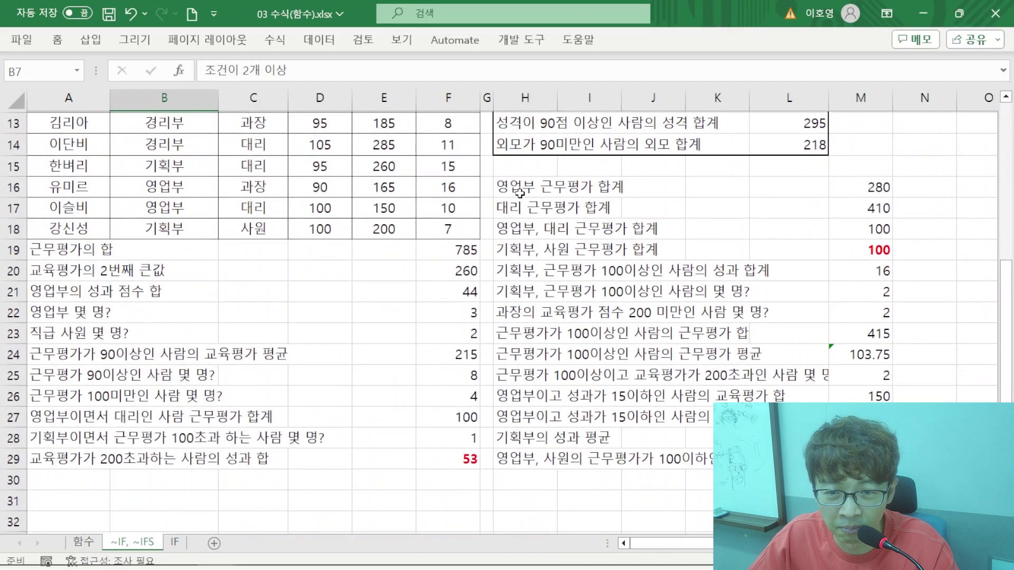
{"action": "left_click_drag", "start_coordinate": [519, 194], "coordinate": [548, 294]}
{"action": "scroll", "coordinate": [632, 523], "scroll_direction": "up", "scroll_amount": 2}
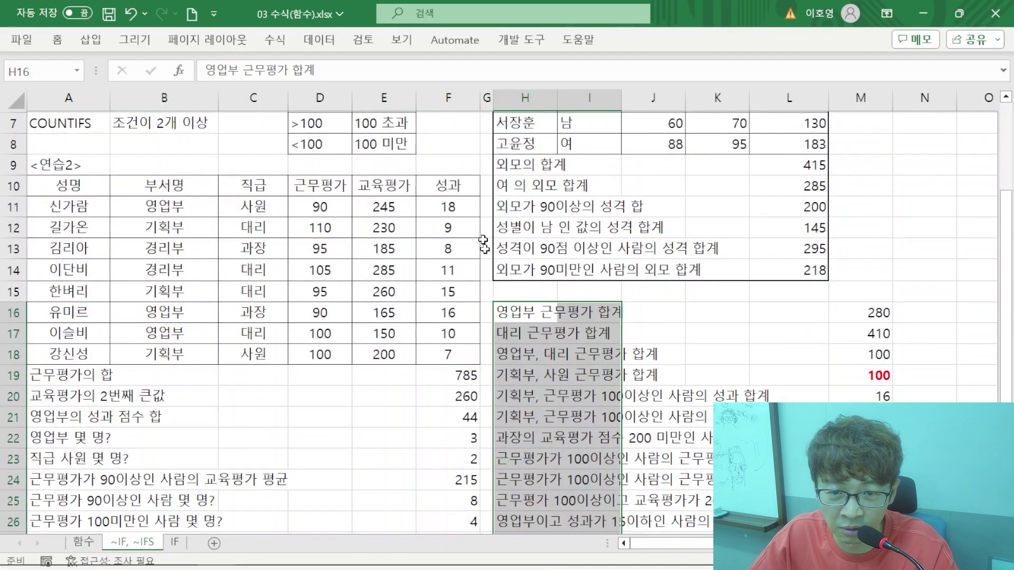
{"action": "left_click_drag", "start_coordinate": [499, 168], "coordinate": [520, 262]}
{"action": "left_click", "coordinate": [69, 376]}
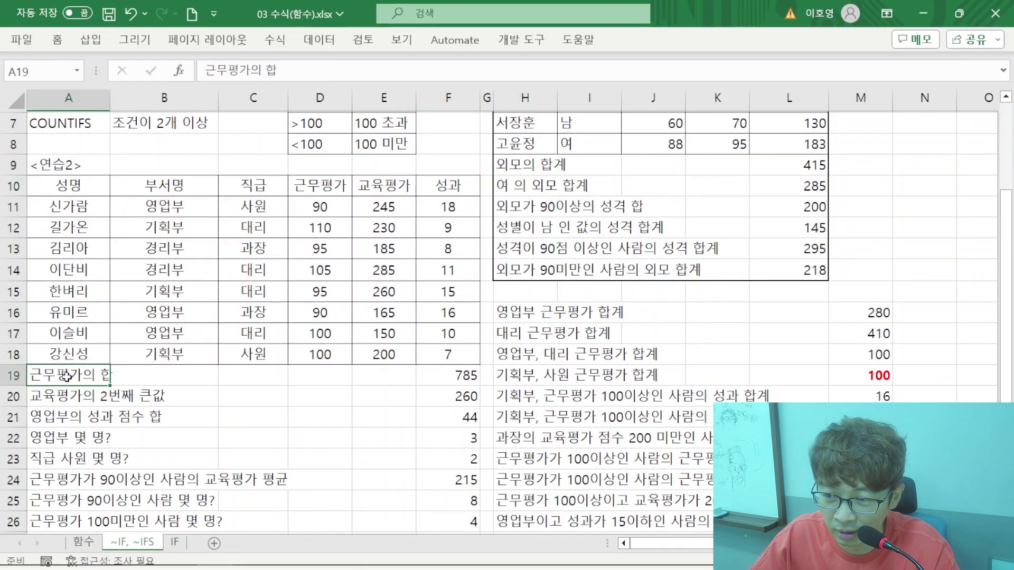
{"action": "scroll", "coordinate": [68, 375], "scroll_direction": "down", "scroll_amount": 3}
{"action": "left_click_drag", "start_coordinate": [68, 187], "coordinate": [69, 396]}
{"action": "left_click", "coordinate": [268, 405]}
{"action": "scroll", "coordinate": [464, 397], "scroll_direction": "up", "scroll_amount": 2}
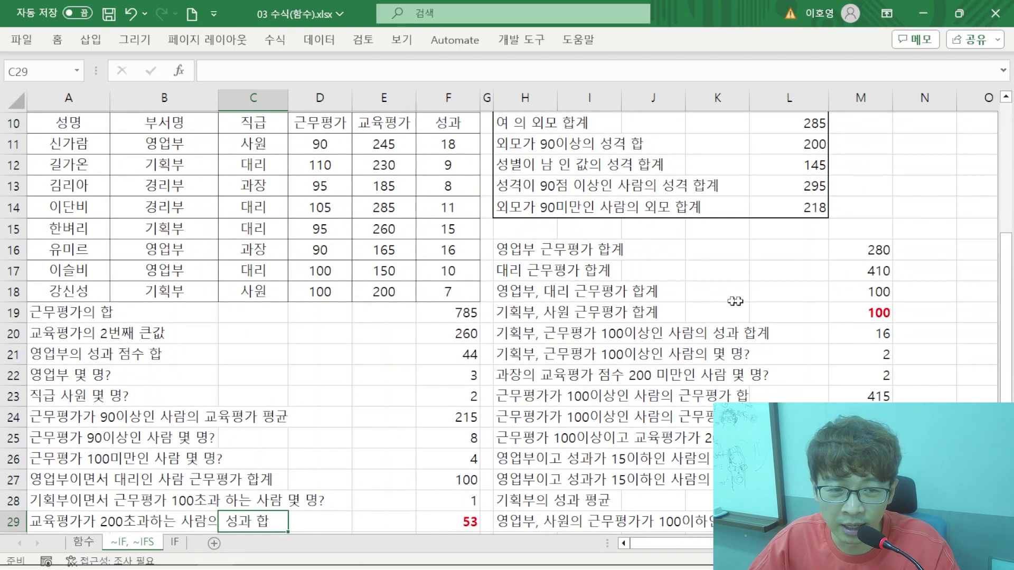
- Examine the questions in A19:A29 and the blank answer space in column N from N16 beside the other question list
{"action": "left_click", "coordinate": [926, 253]}
{"action": "left_click_drag", "start_coordinate": [925, 252], "coordinate": [924, 523]}
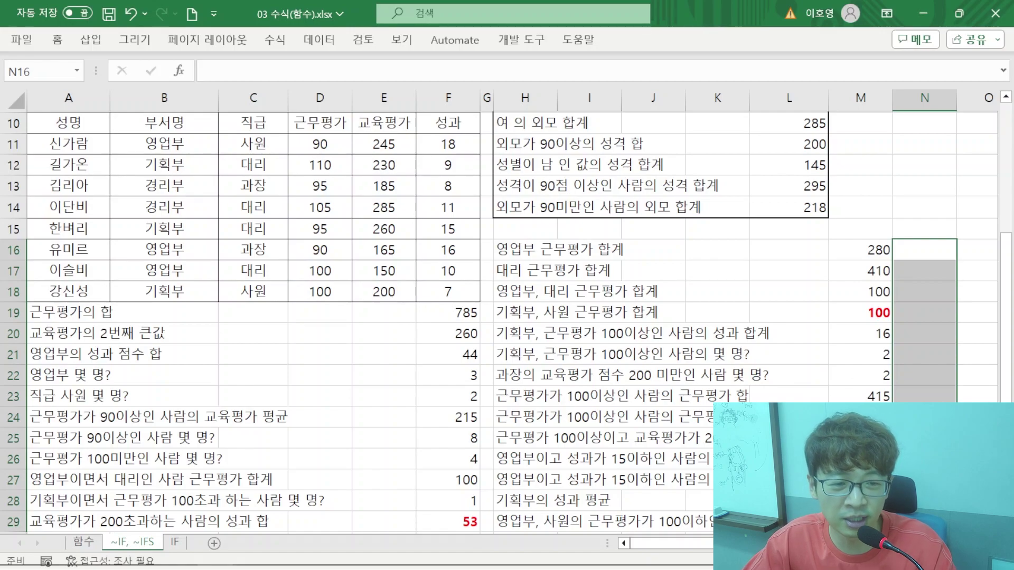
{"action": "left_click", "coordinate": [585, 327]}
{"action": "left_click_drag", "start_coordinate": [67, 317], "coordinate": [71, 522]}
{"action": "left_click_drag", "start_coordinate": [924, 252], "coordinate": [924, 459]}
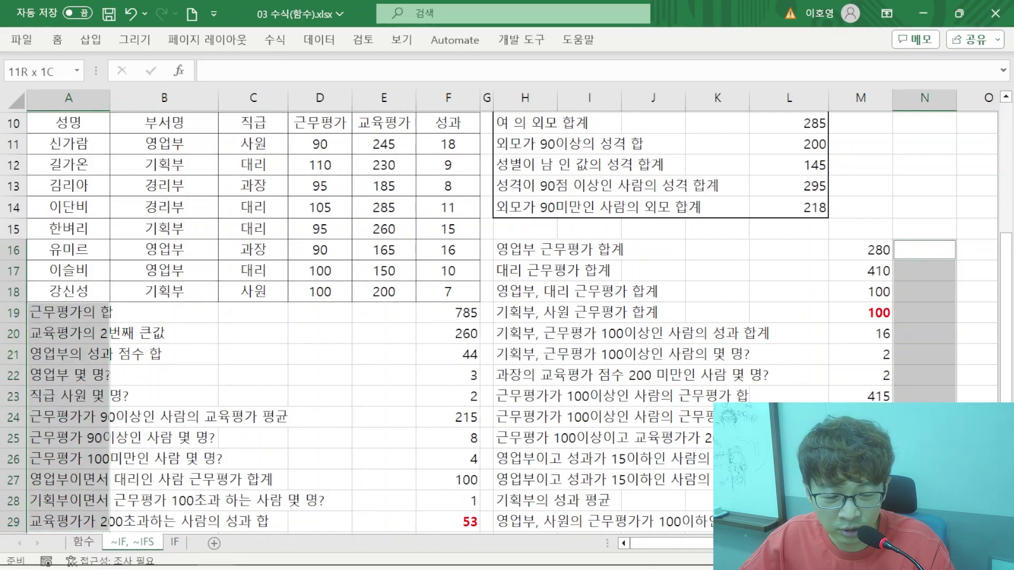
{"action": "left_click_drag", "start_coordinate": [924, 522], "coordinate": [924, 522]}
{"action": "scroll", "coordinate": [583, 368], "scroll_direction": "down", "scroll_amount": 1}
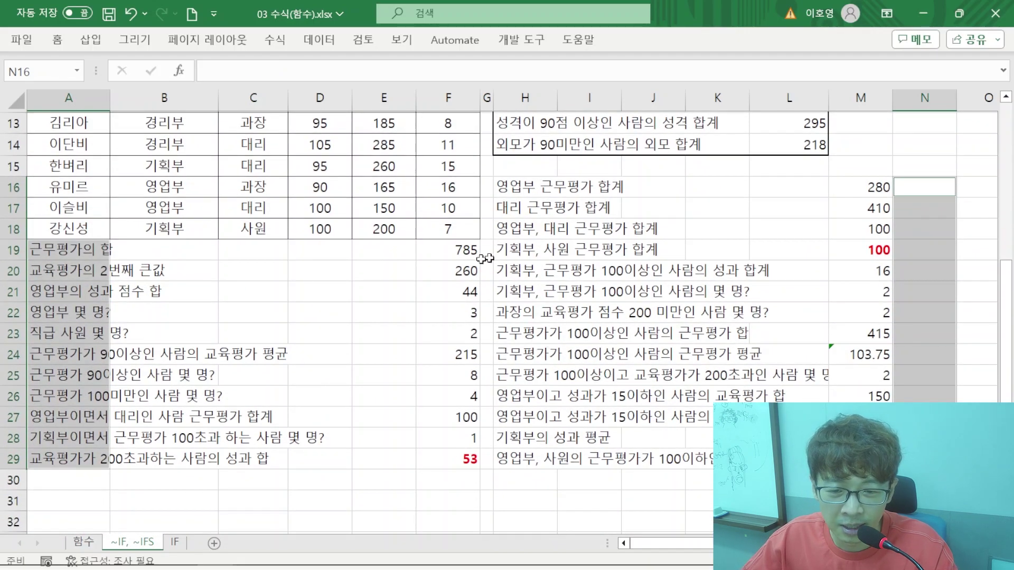
{"action": "left_click", "coordinate": [586, 316]}
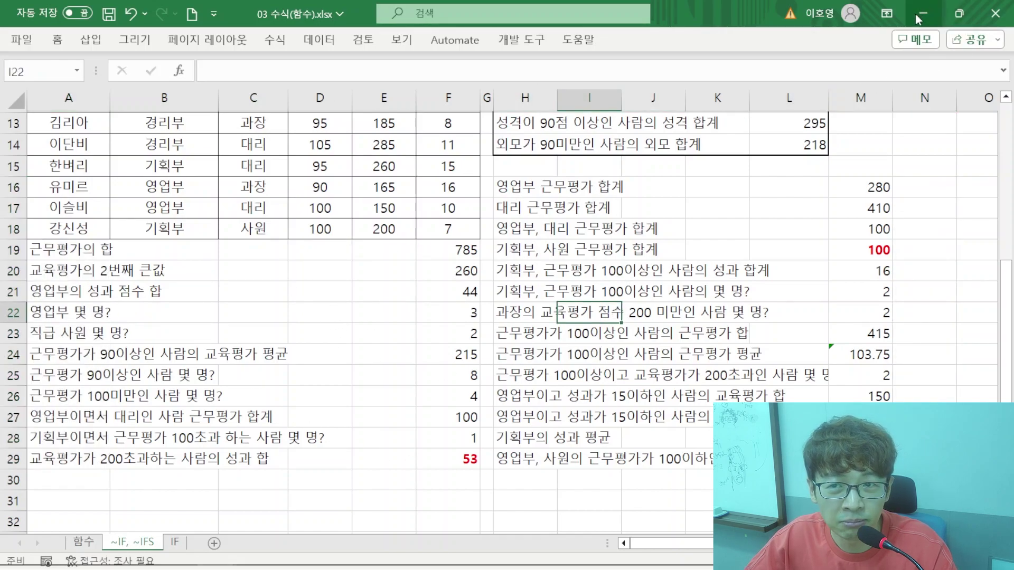
- Return to 강의녹화03.xlsx and review the function summary in A2:C7 alongside the <연습2> questions
{"action": "left_click_drag", "start_coordinate": [762, 3], "coordinate": [0, 127]}
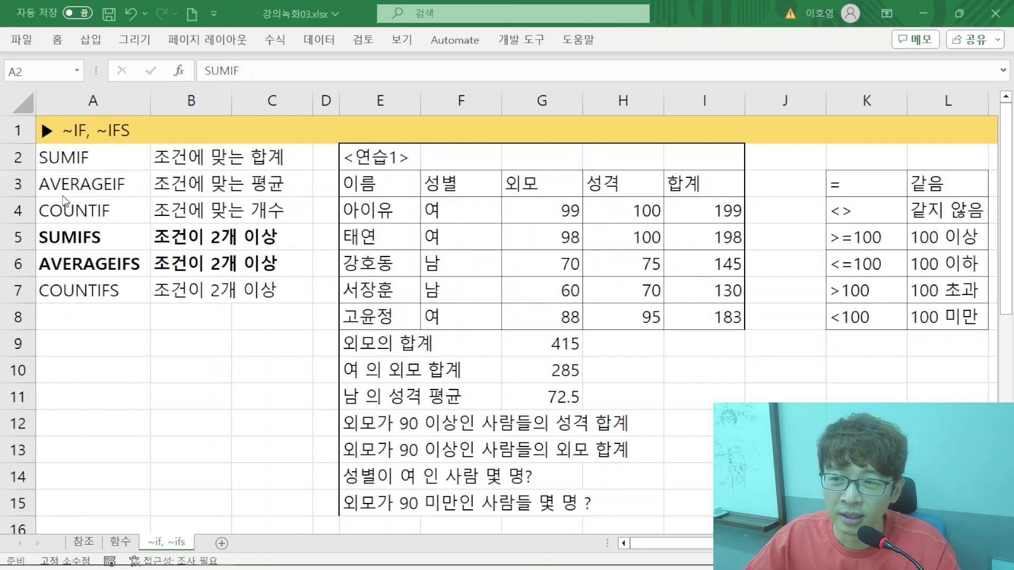
{"action": "key", "text": "ctrl+shift+Right"}
{"action": "key", "text": "ctrl+shift+Down"}
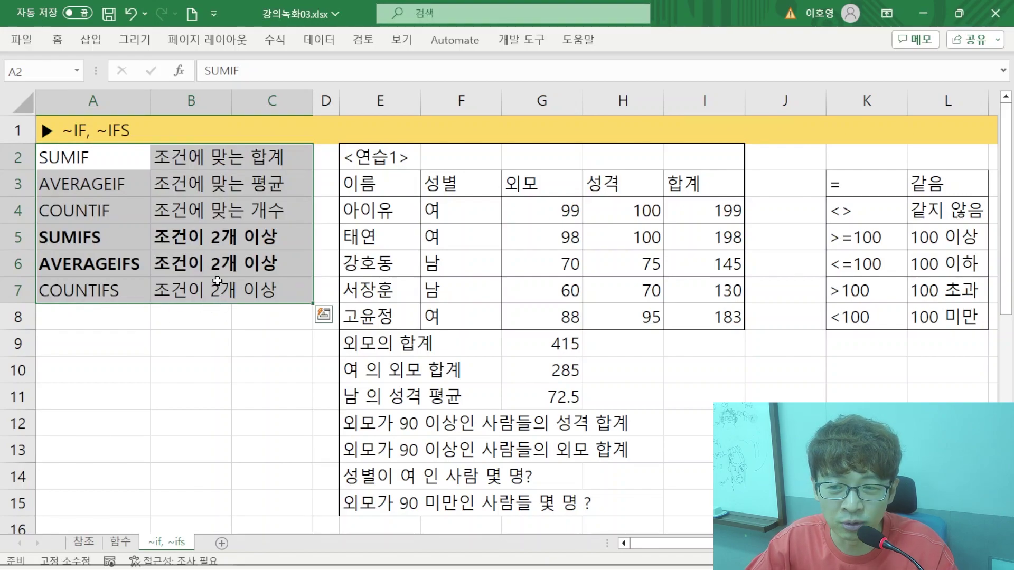
{"action": "scroll", "coordinate": [408, 343], "scroll_direction": "down", "scroll_amount": 6}
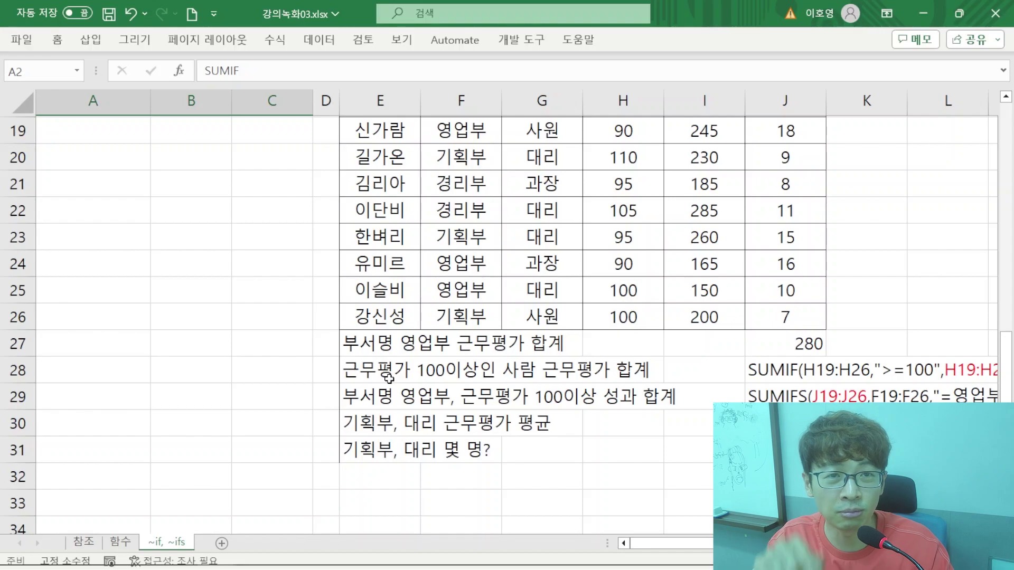
{"action": "scroll", "coordinate": [390, 377], "scroll_direction": "up", "scroll_amount": 6}
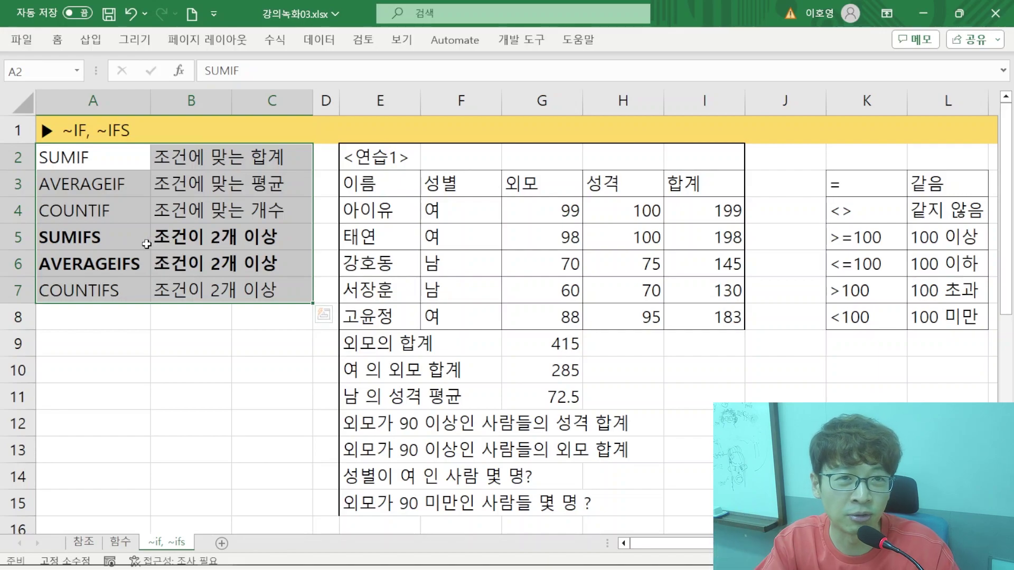
{"action": "left_click_drag", "start_coordinate": [75, 158], "coordinate": [252, 290]}
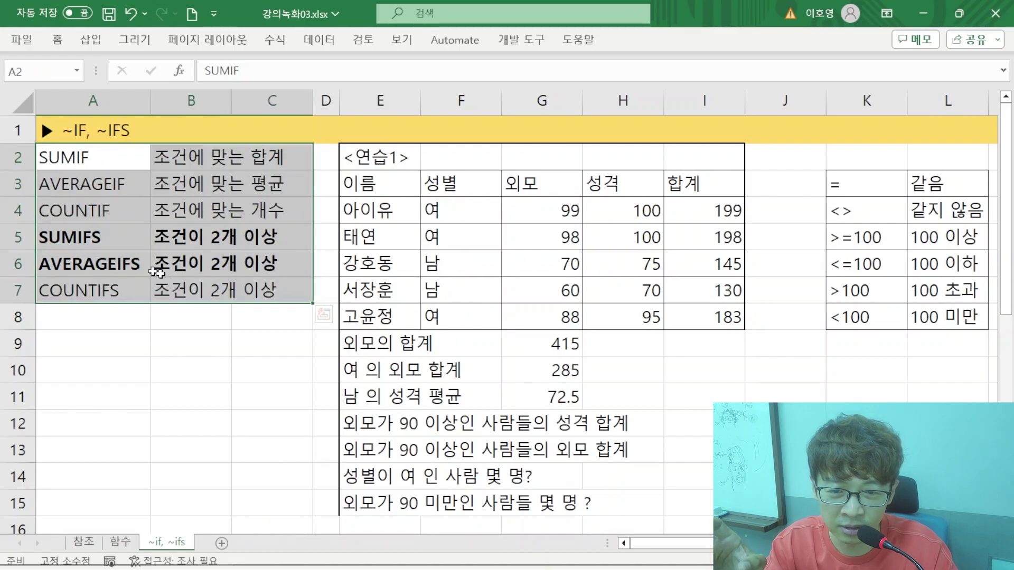
- Look at the practice questions in 03 수식(함수).xlsx once more and go back to the 강의녹화03.xlsx workbook
{"action": "left_click_drag", "start_coordinate": [1, 114], "coordinate": [677, 128]}
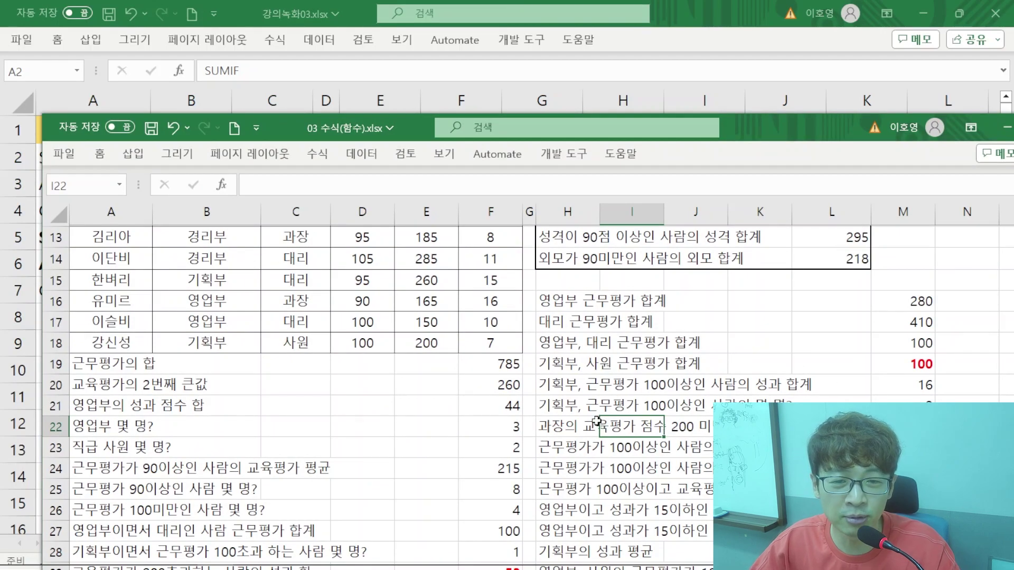
{"action": "left_click_drag", "start_coordinate": [736, 140], "coordinate": [0, 138]}
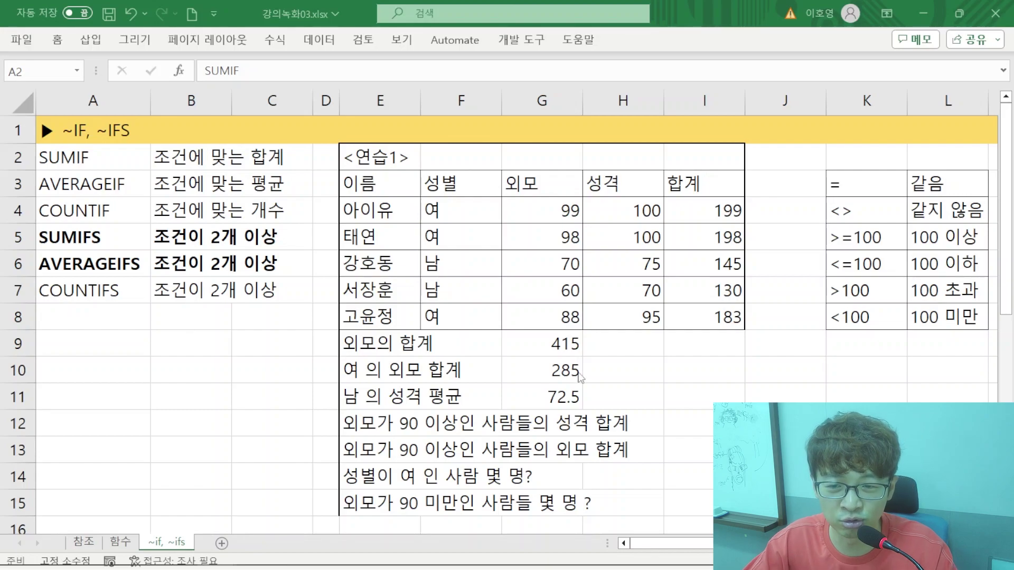
{"action": "left_click", "coordinate": [428, 335]}
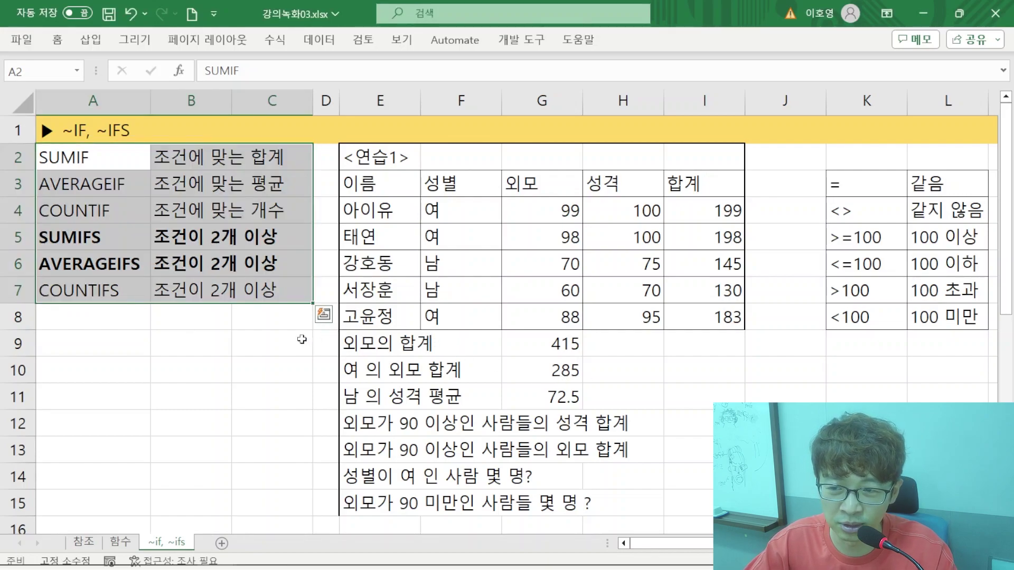